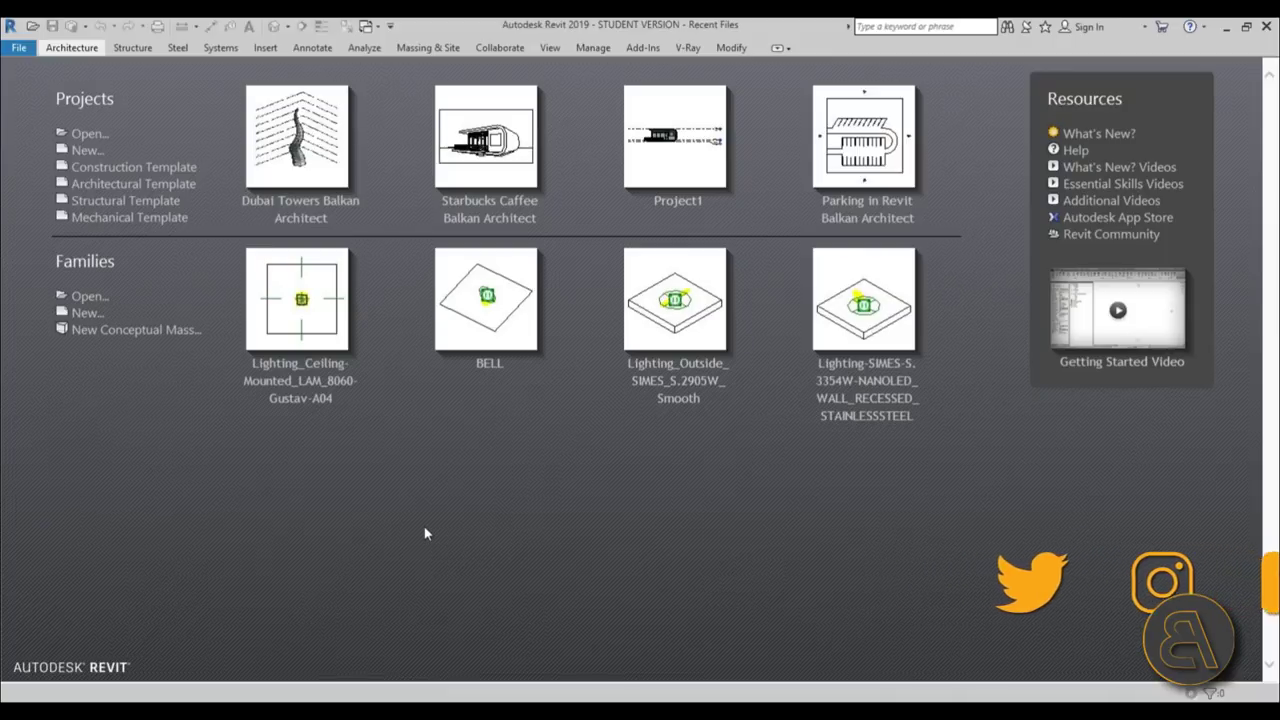
Start a new project from the Architectural Template and set its length units to meters.
{"action": "left_click", "coordinate": [184, 194]}
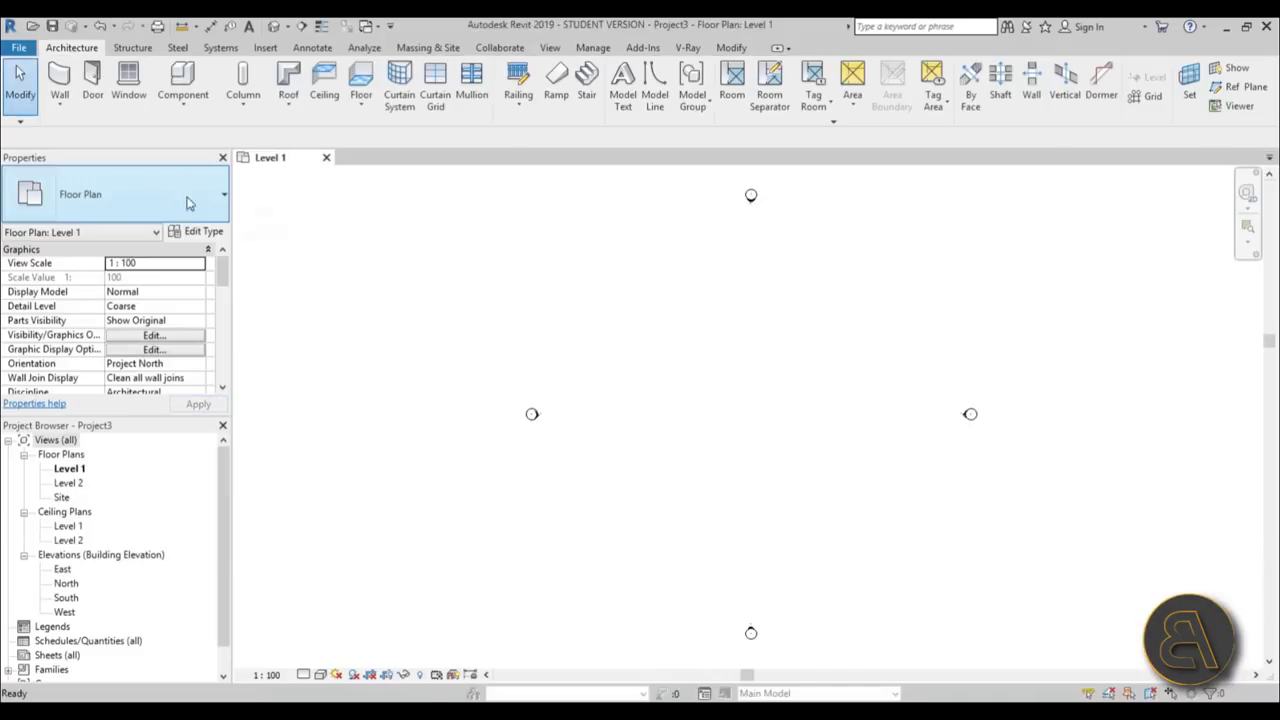
{"action": "middle_click_drag", "start_coordinate": [780, 412], "coordinate": [778, 412]}
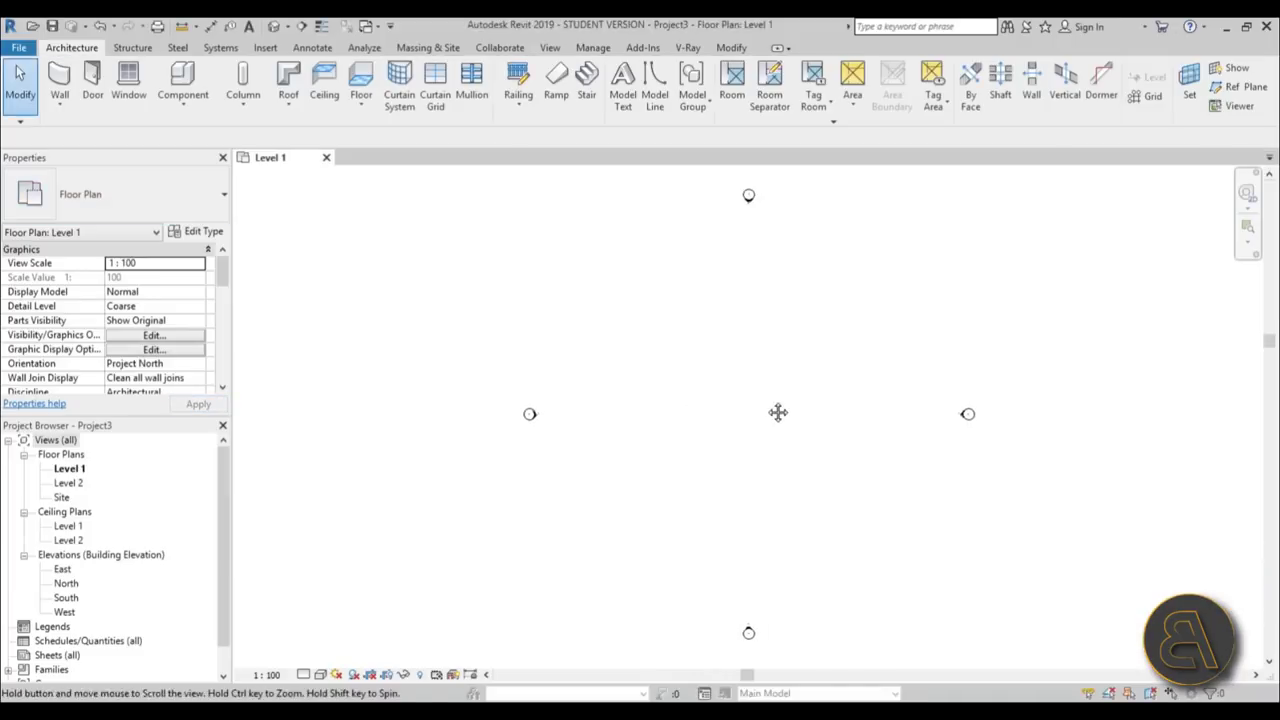
{"action": "key", "text": "u"}
{"action": "key", "text": "n"}
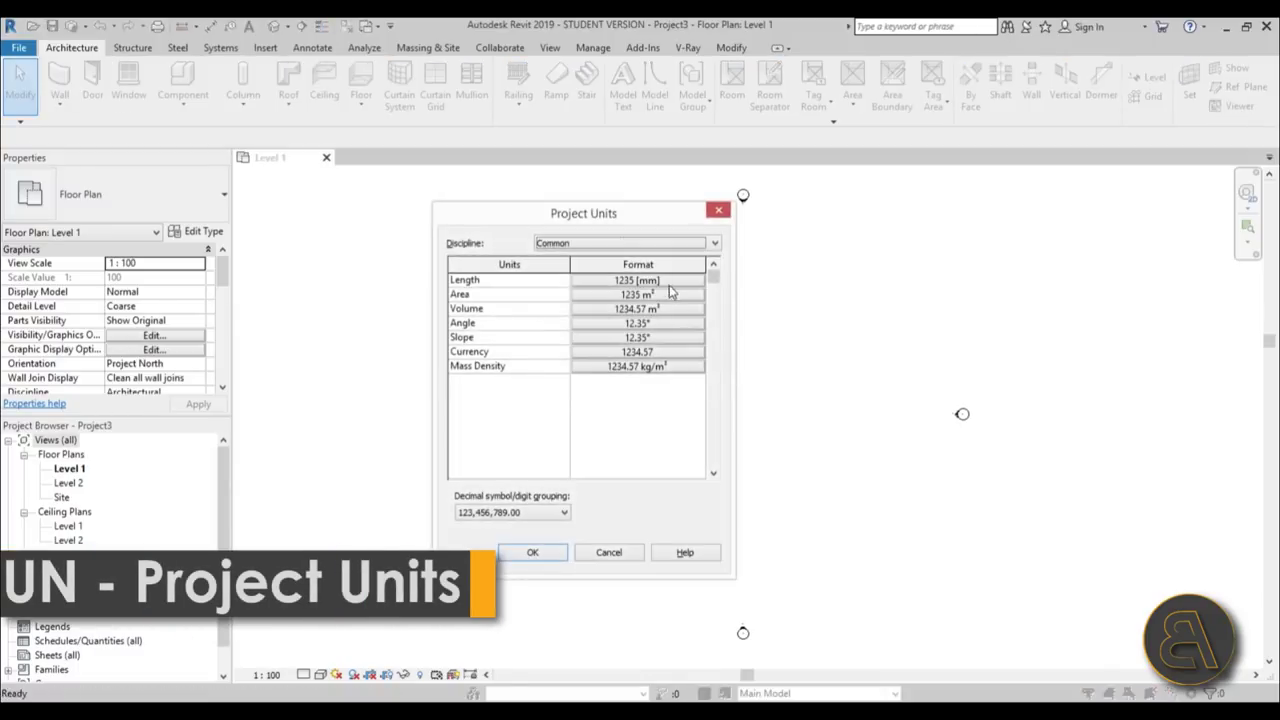
{"action": "left_click", "coordinate": [660, 282]}
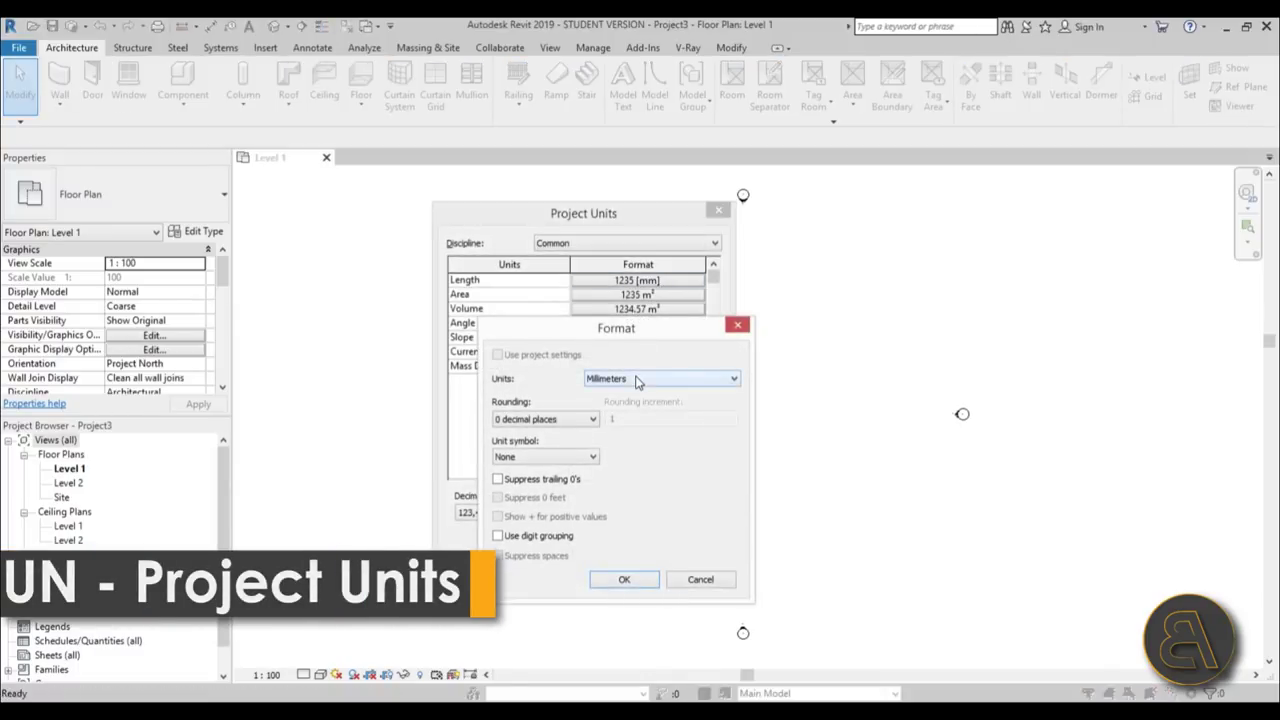
{"action": "left_click", "coordinate": [738, 325]}
{"action": "left_click", "coordinate": [637, 281]}
{"action": "left_click", "coordinate": [680, 378]}
{"action": "left_click", "coordinate": [610, 435]}
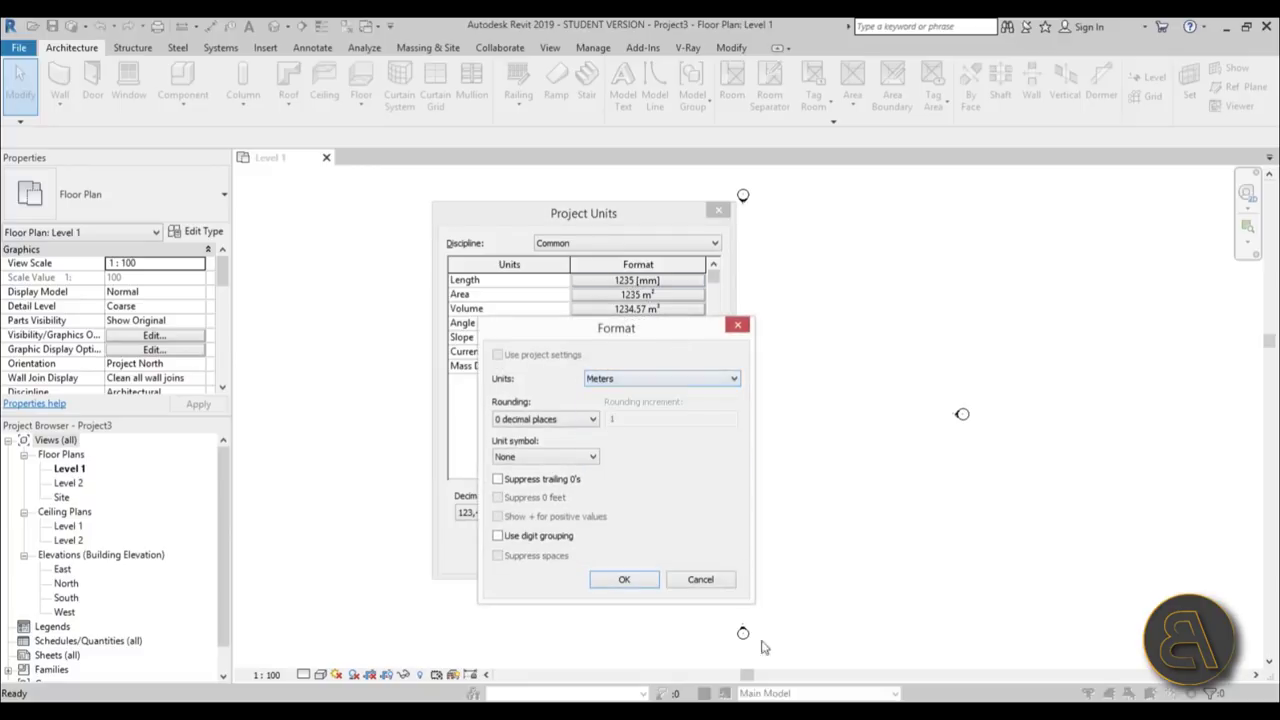
{"action": "left_click", "coordinate": [618, 582]}
{"action": "left_click", "coordinate": [533, 557]}
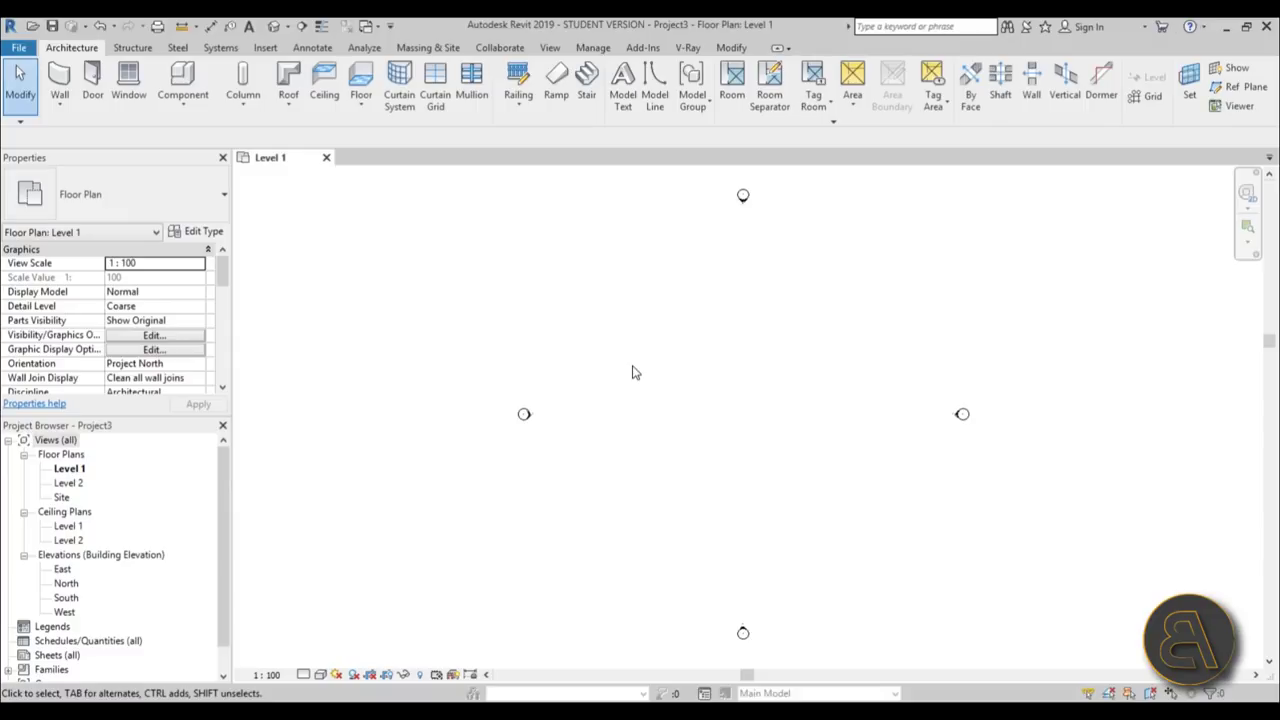
Shrink the program window to reveal the desktop and select the Barcelona Pavilion Layout image file.
{"action": "left_click_drag", "start_coordinate": [447, 37], "coordinate": [585, 62]}
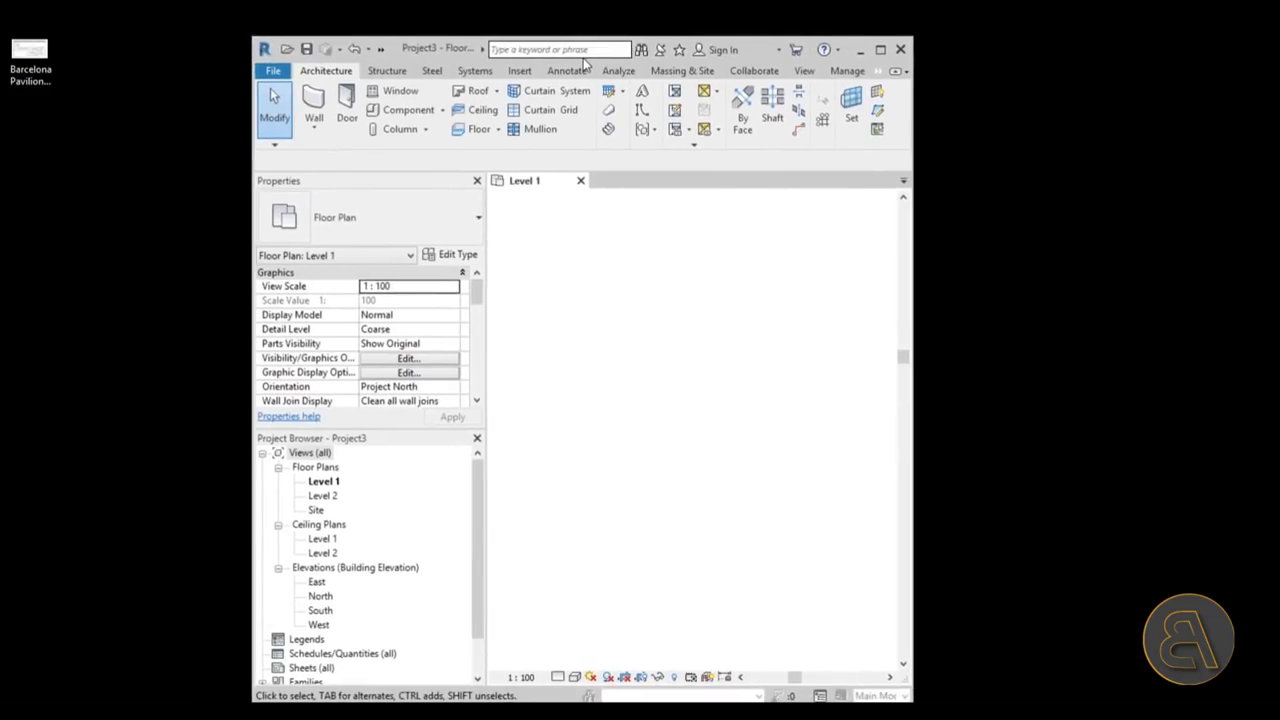
{"action": "left_click", "coordinate": [38, 98]}
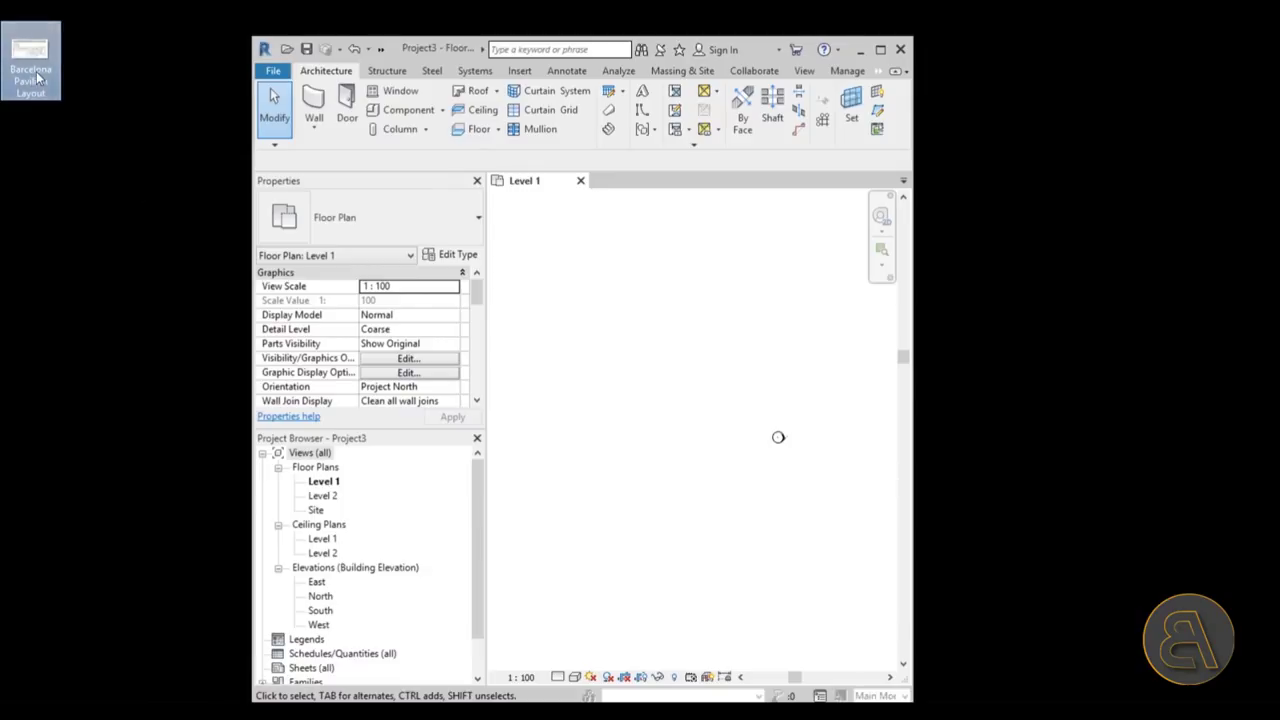
{"action": "left_click", "coordinate": [517, 74]}
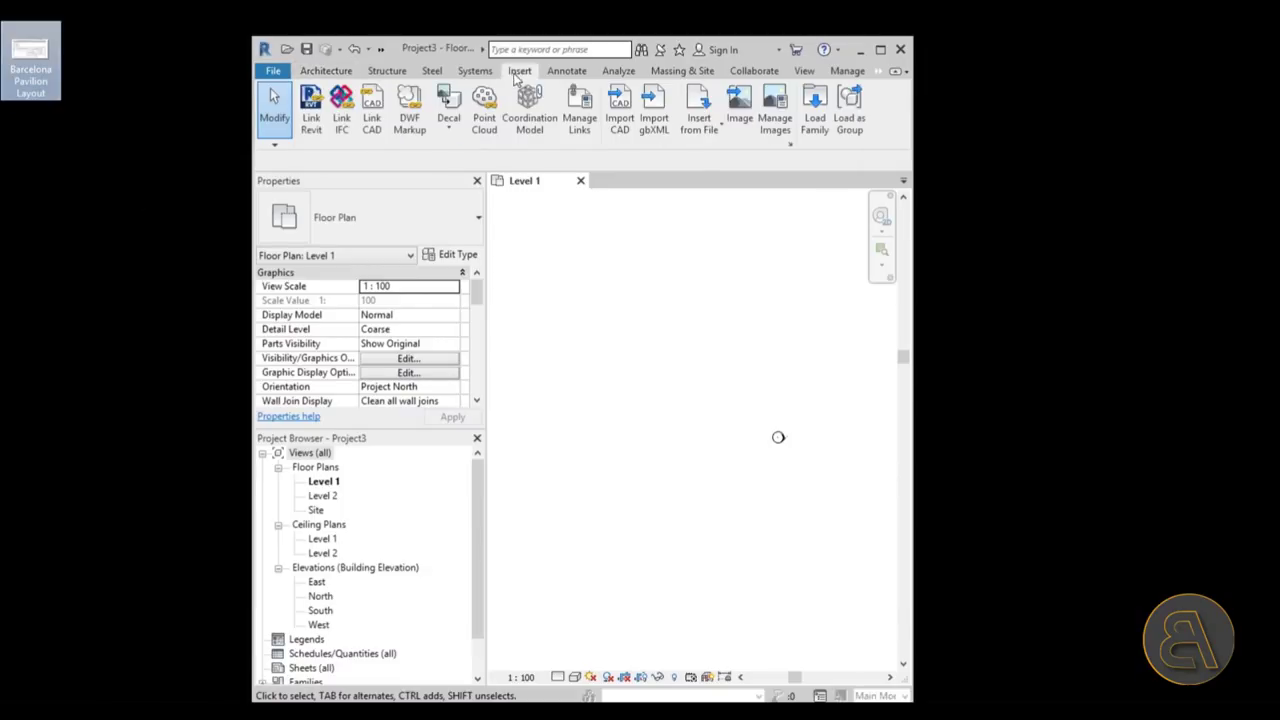
{"action": "left_click", "coordinate": [746, 124]}
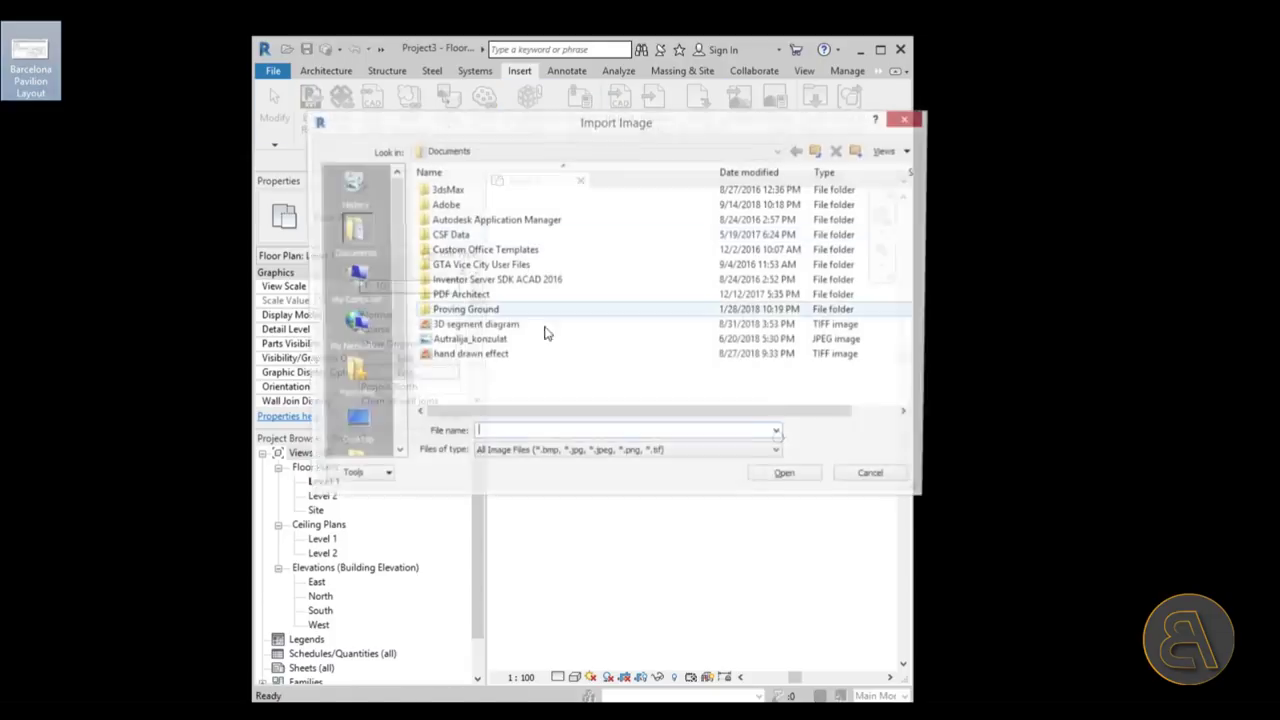
{"action": "left_click", "coordinate": [907, 121]}
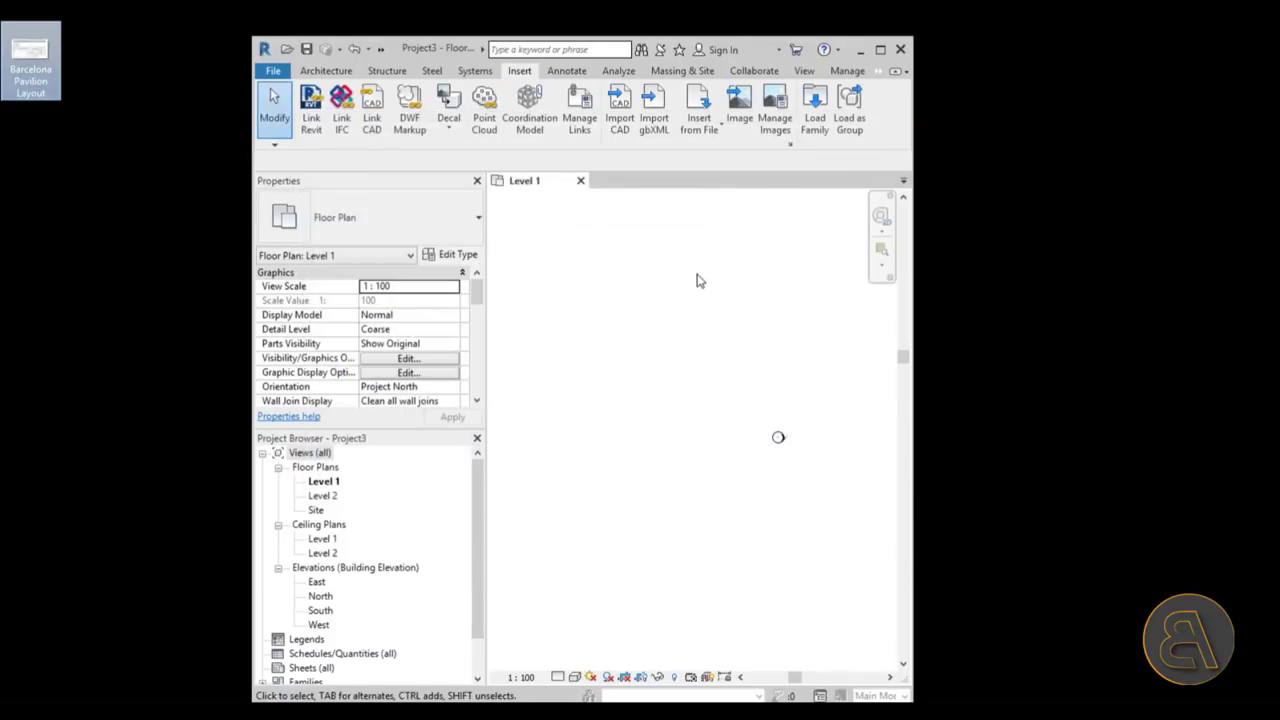
Insert the Barcelona Pavilion Layout image into the Level 1 floor plan and position it centrally between the elevation markers.
{"action": "left_click_drag", "start_coordinate": [590, 322], "coordinate": [831, 434]}
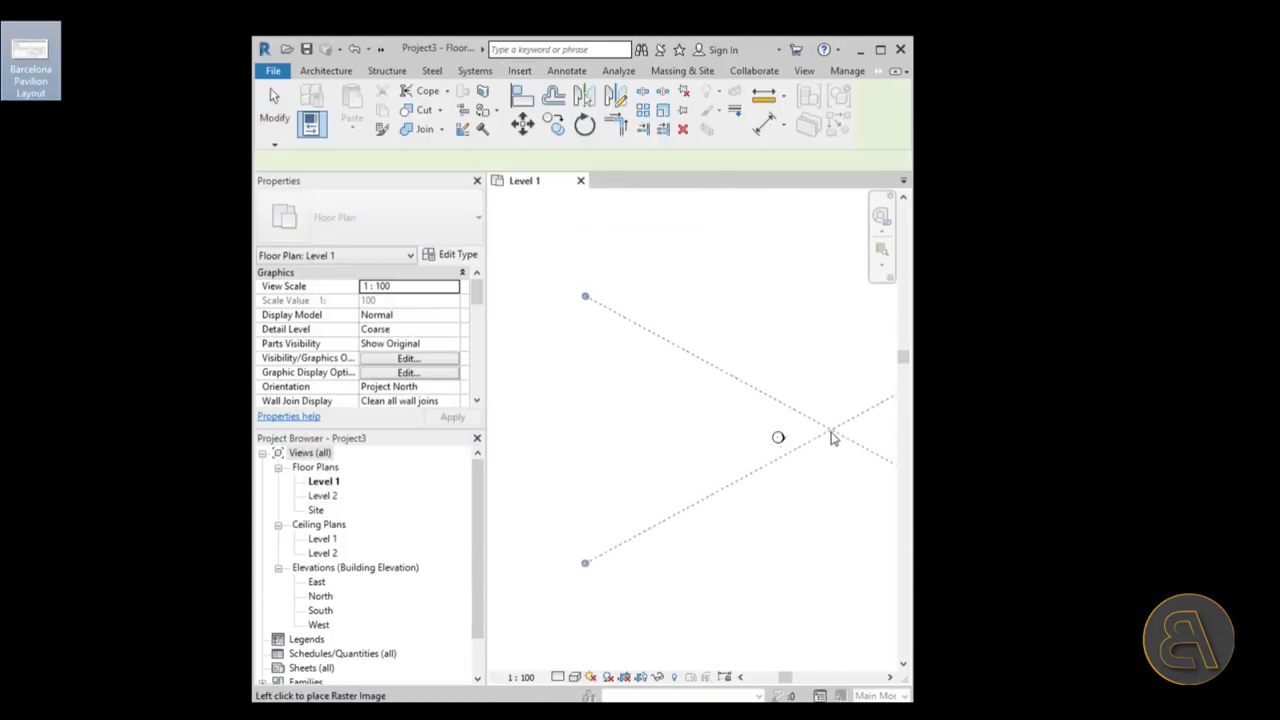
{"action": "left_click", "coordinate": [881, 51]}
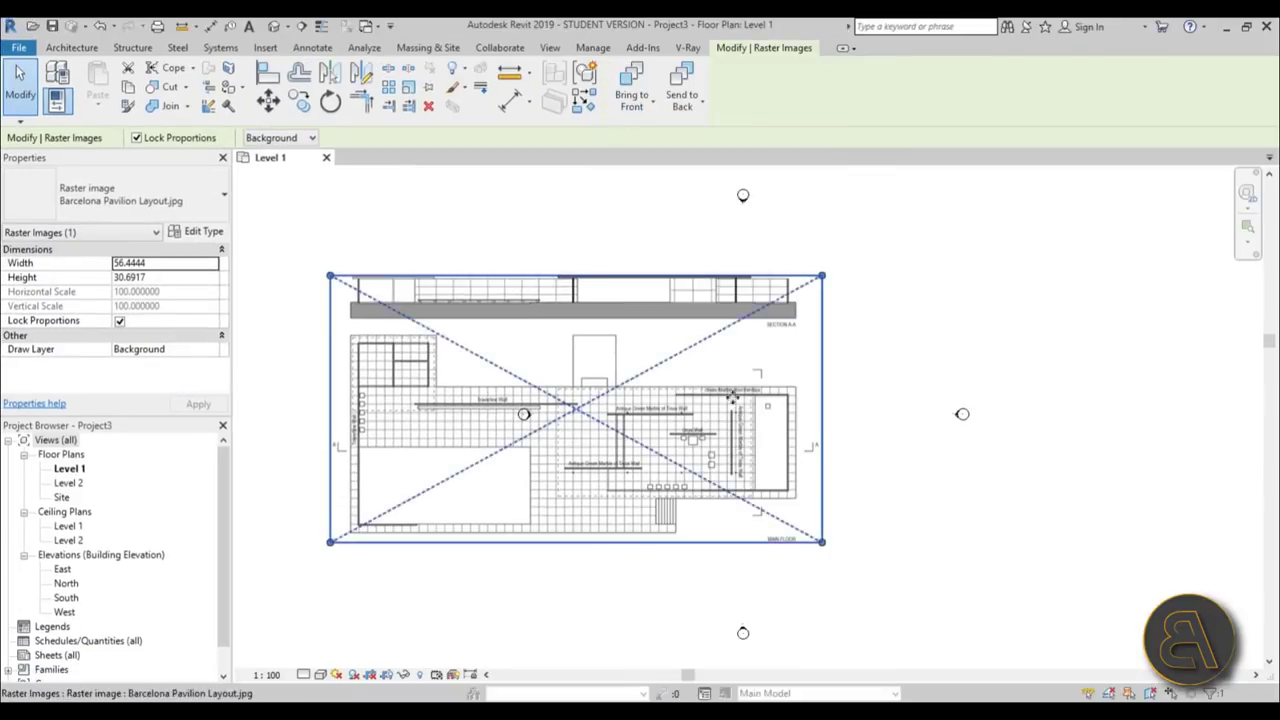
{"action": "left_click", "coordinate": [894, 463]}
{"action": "left_click_drag", "start_coordinate": [673, 440], "coordinate": [728, 446]}
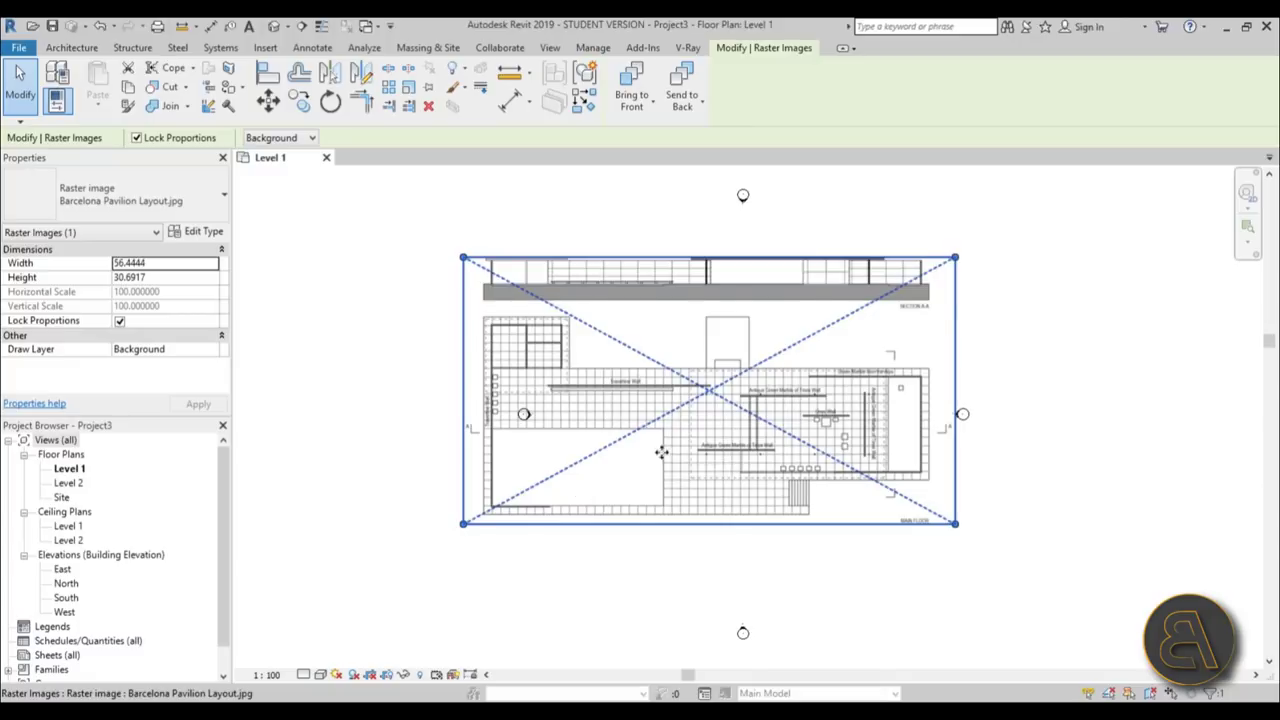
Scale the layout image graphically from the pool's upper-left corner, using the pool's length as reference, to an image width of about 71.63 m.
{"action": "scroll", "coordinate": [655, 459], "scroll_direction": "up", "scroll_amount": 3}
{"action": "scroll", "coordinate": [412, 557], "scroll_direction": "up", "scroll_amount": 2}
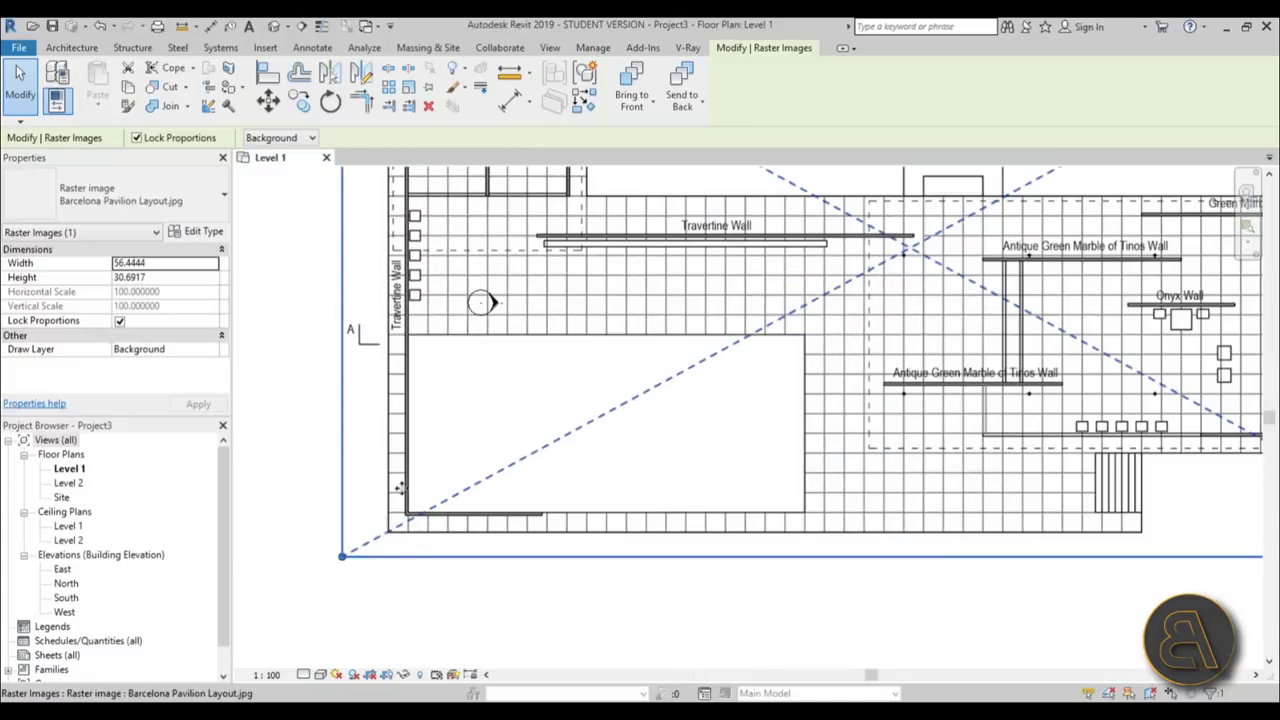
{"action": "left_click", "coordinate": [775, 608]}
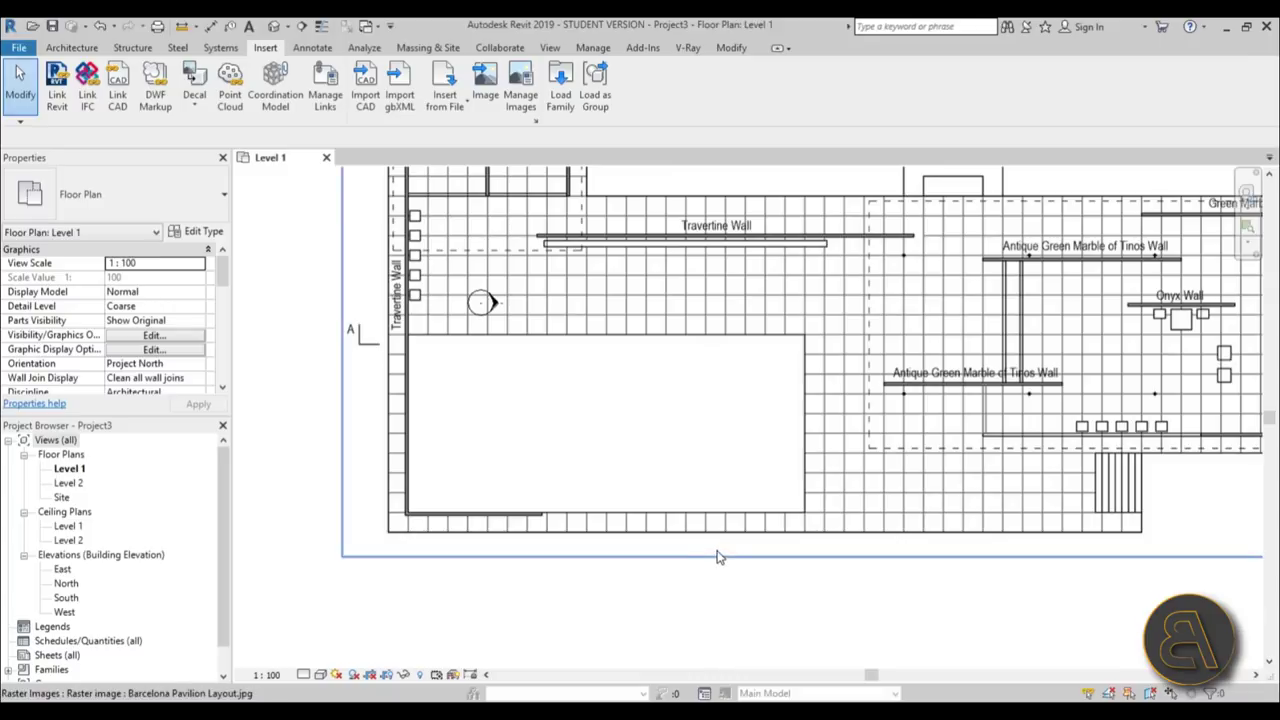
{"action": "left_click", "coordinate": [663, 532]}
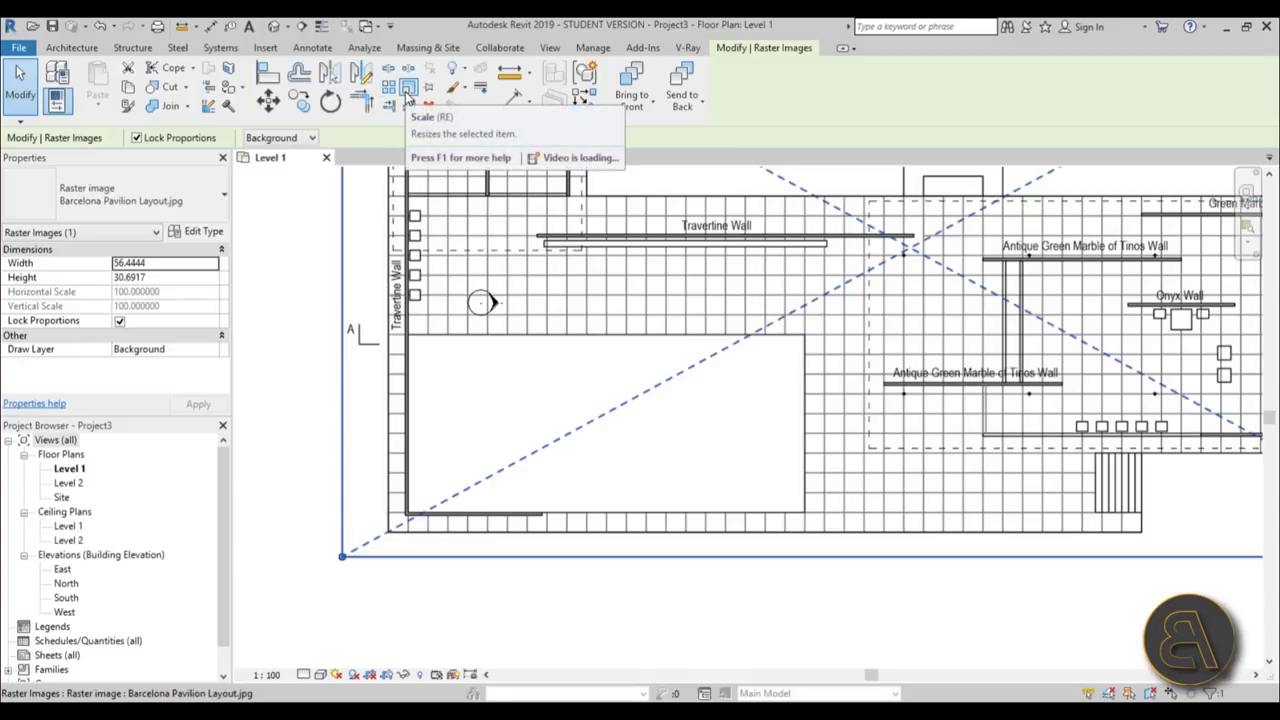
{"action": "key", "text": "r"}
{"action": "key", "text": "e"}
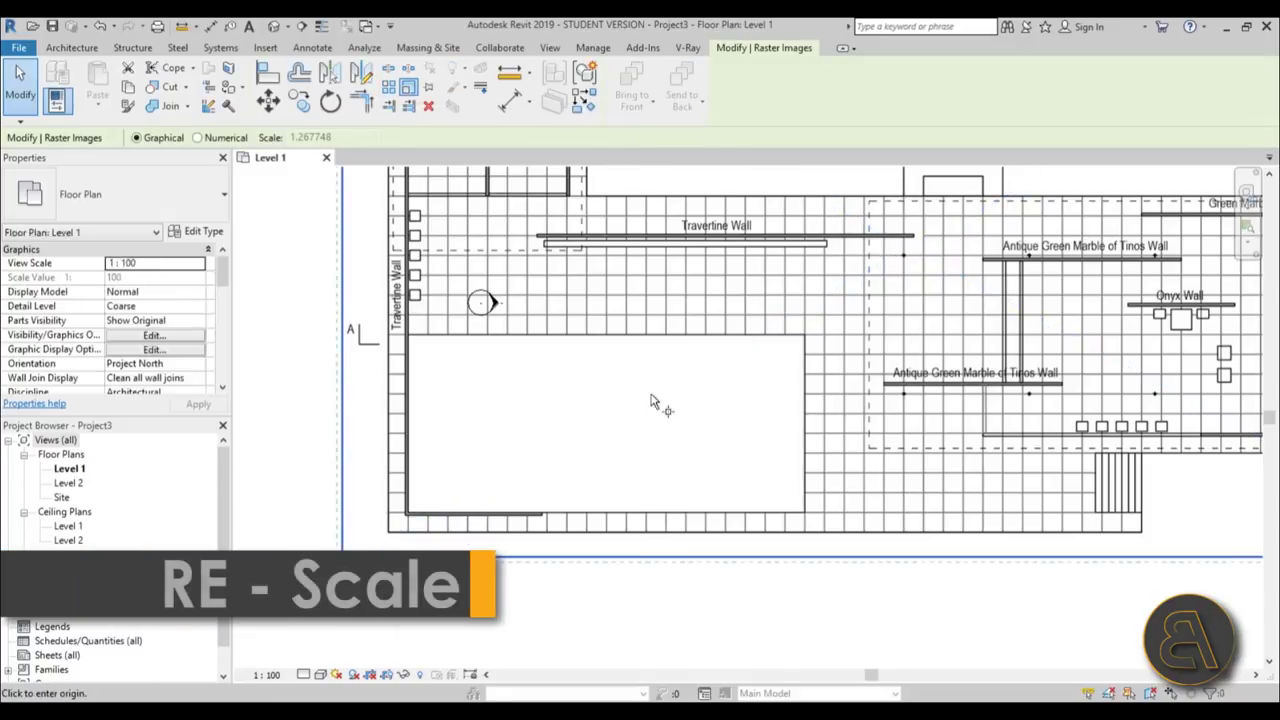
{"action": "scroll", "coordinate": [500, 443], "scroll_direction": "down", "scroll_amount": 3}
{"action": "scroll", "coordinate": [497, 441], "scroll_direction": "up", "scroll_amount": 8}
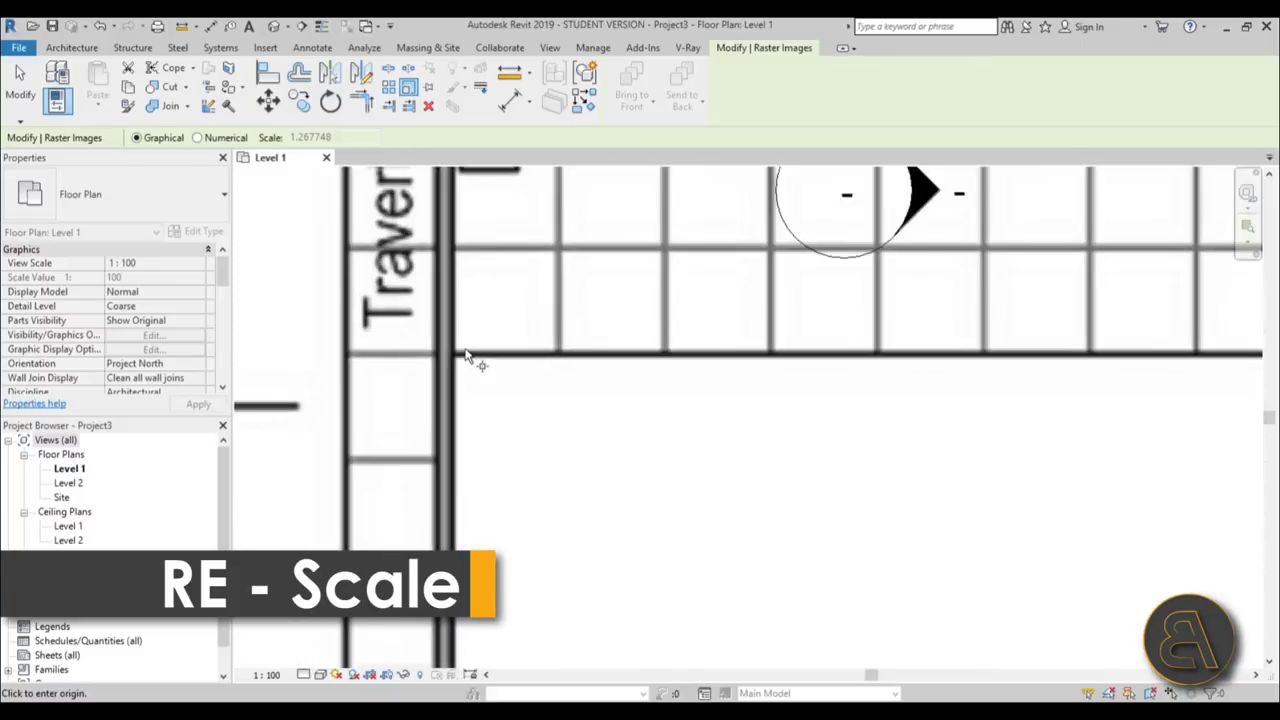
{"action": "left_click", "coordinate": [453, 360]}
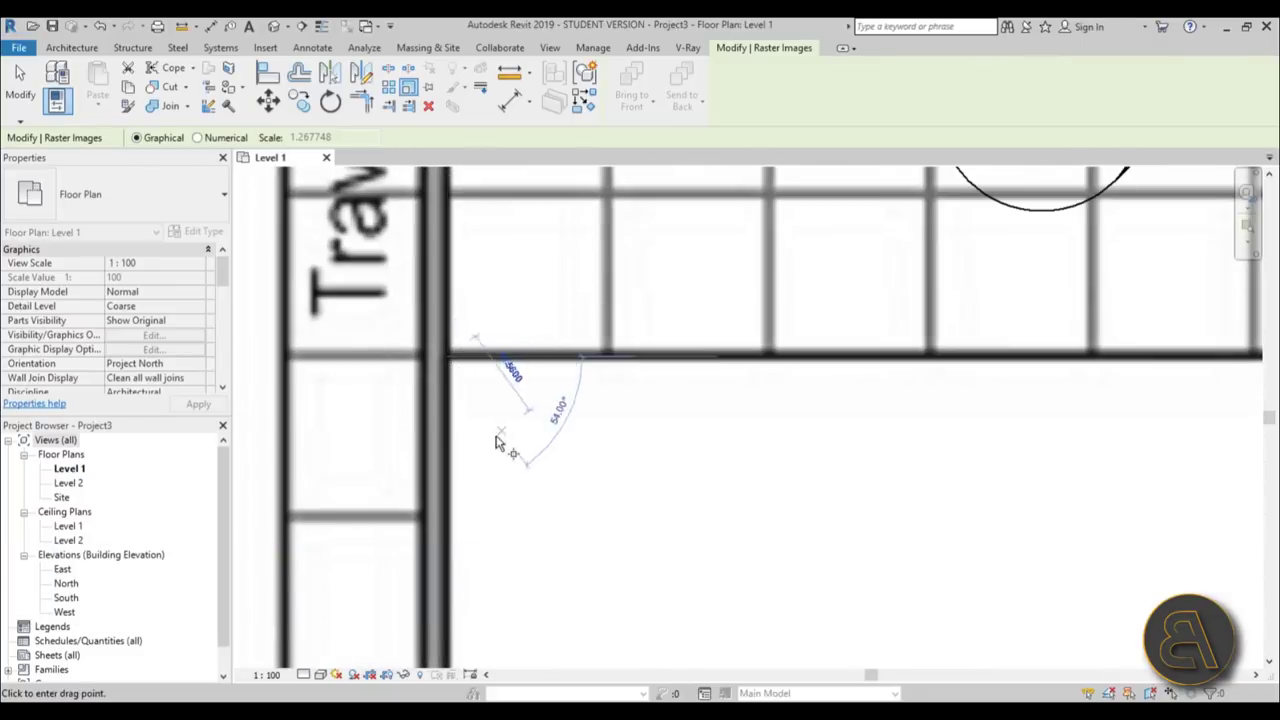
{"action": "scroll", "coordinate": [497, 443], "scroll_direction": "down", "scroll_amount": 8}
{"action": "scroll", "coordinate": [880, 393], "scroll_direction": "up", "scroll_amount": 8}
{"action": "scroll", "coordinate": [880, 393], "scroll_direction": "up", "scroll_amount": 4}
{"action": "scroll", "coordinate": [950, 365], "scroll_direction": "down", "scroll_amount": 10}
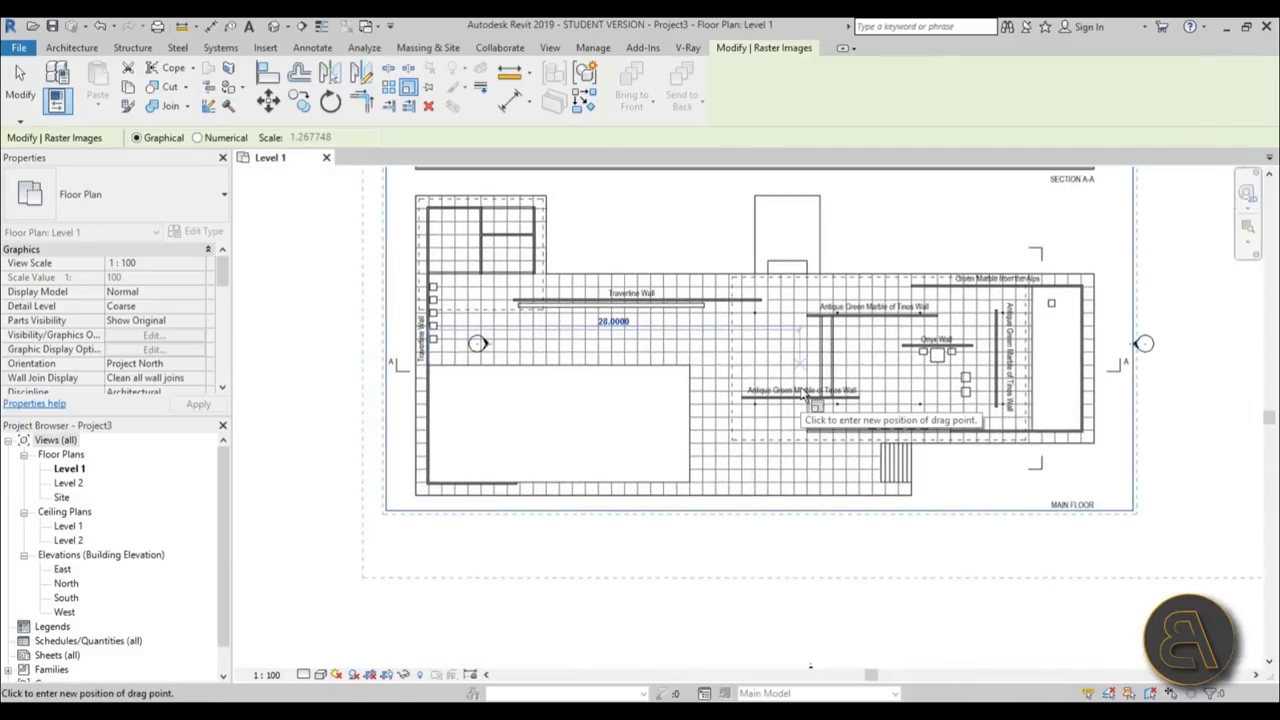
{"action": "key", "text": "Return"}
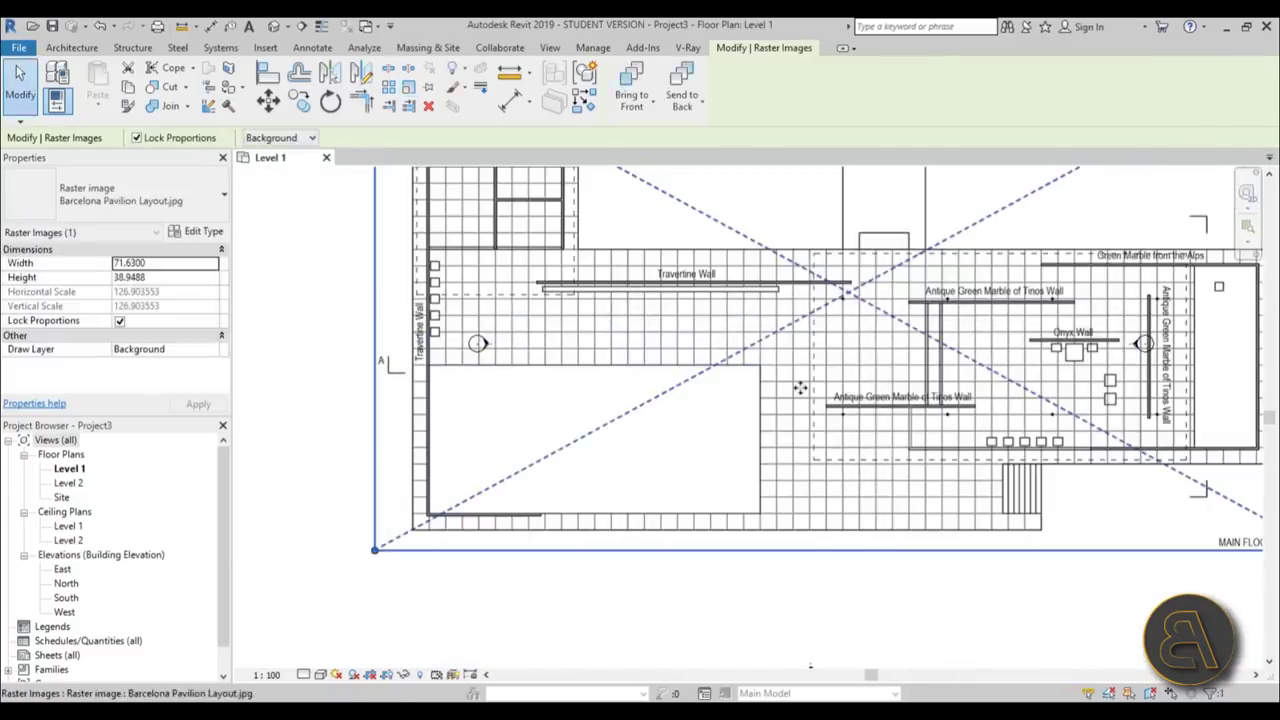
{"action": "scroll", "coordinate": [768, 595], "scroll_direction": "down", "scroll_amount": 6}
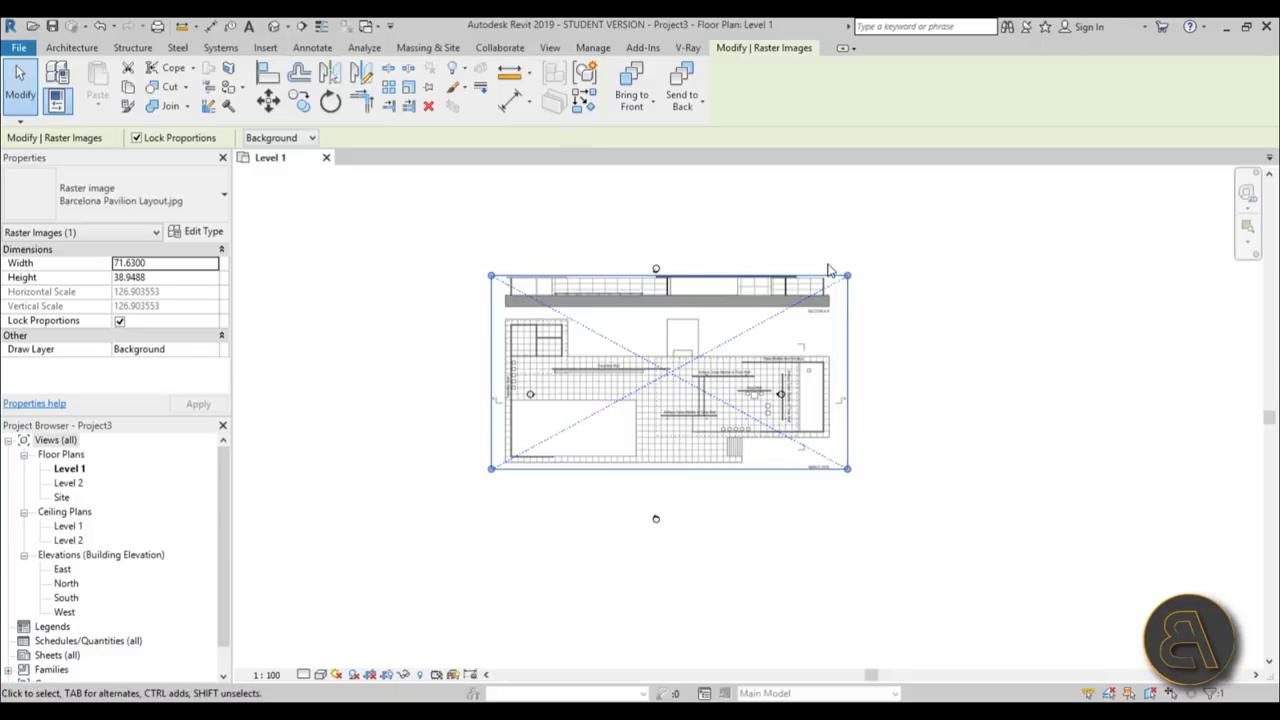
{"action": "left_click", "coordinate": [436, 314]}
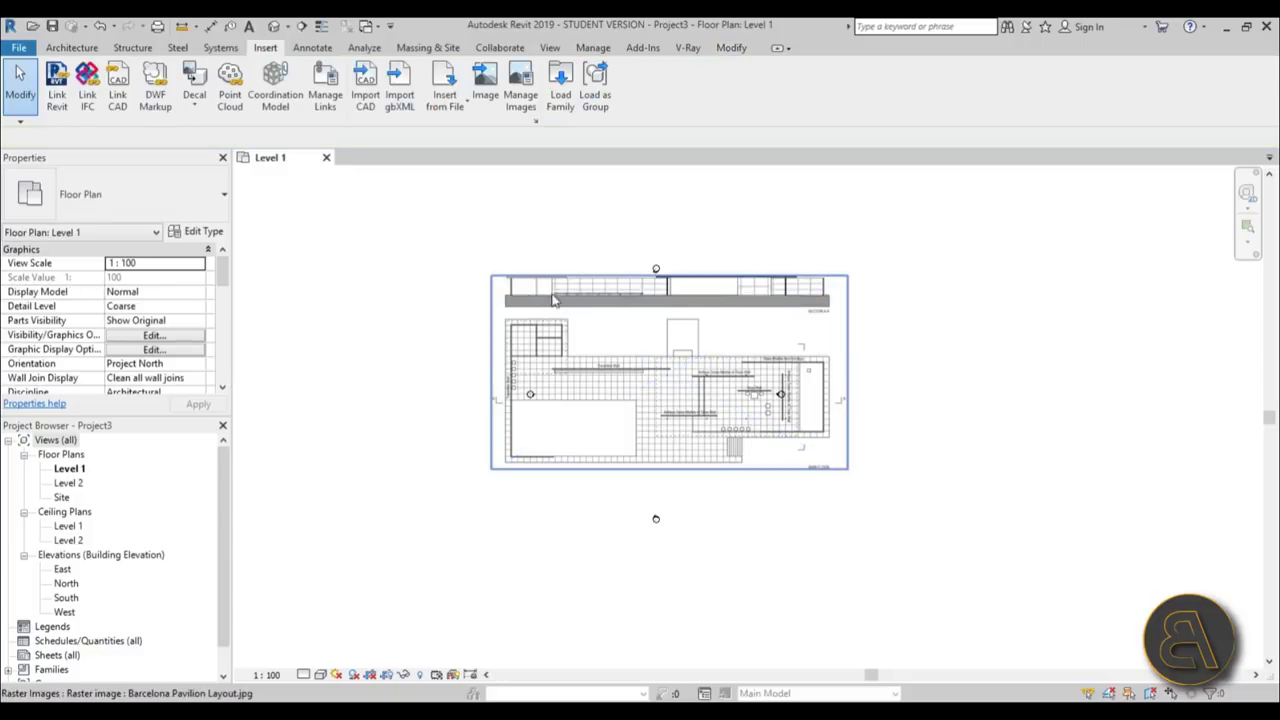
Move the west and east elevation markers outward, clear of the layout image's left and right edges.
{"action": "scroll", "coordinate": [753, 399], "scroll_direction": "up", "scroll_amount": 3}
{"action": "scroll", "coordinate": [753, 399], "scroll_direction": "down", "scroll_amount": 2}
{"action": "mouse_move", "coordinate": [360, 209]}
{"action": "left_mouse_down"}
{"action": "mouse_move", "coordinate": [479, 377]}
{"action": "mouse_move", "coordinate": [391, 394]}
{"action": "left_mouse_up"}
{"action": "left_click", "coordinate": [493, 393]}
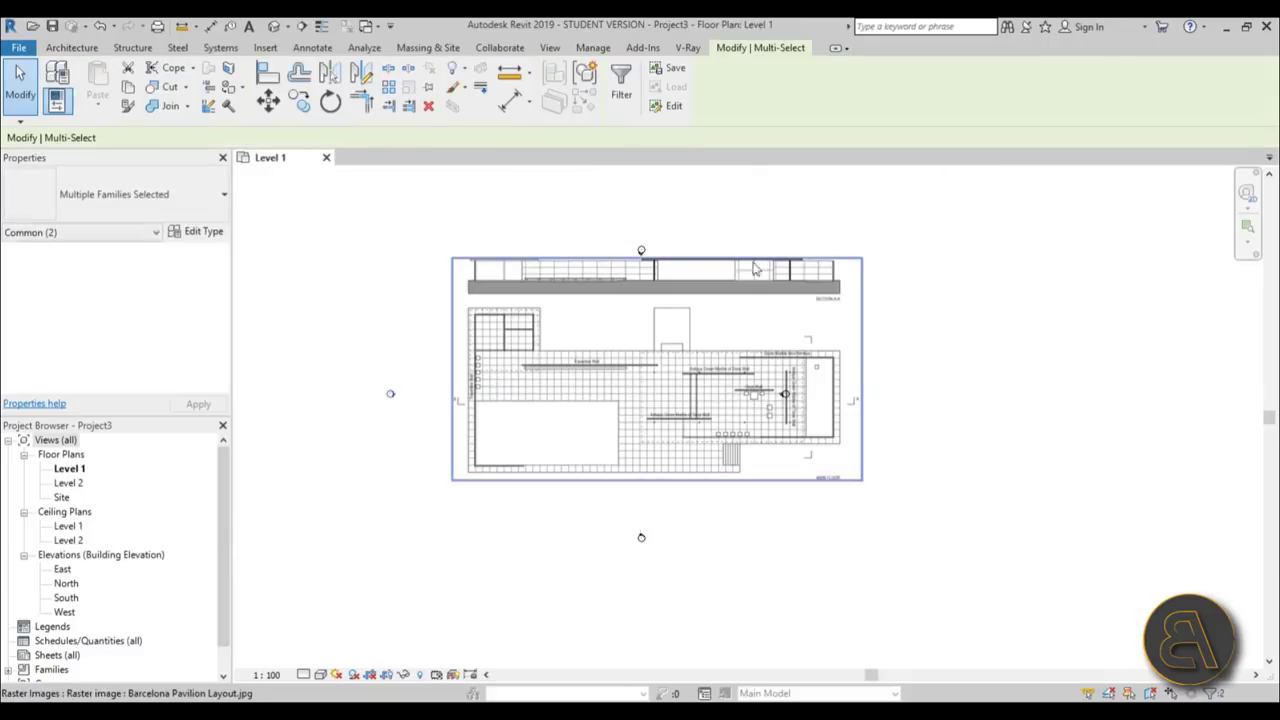
{"action": "left_click", "coordinate": [740, 204]}
{"action": "left_click_drag", "start_coordinate": [872, 570], "coordinate": [872, 570]}
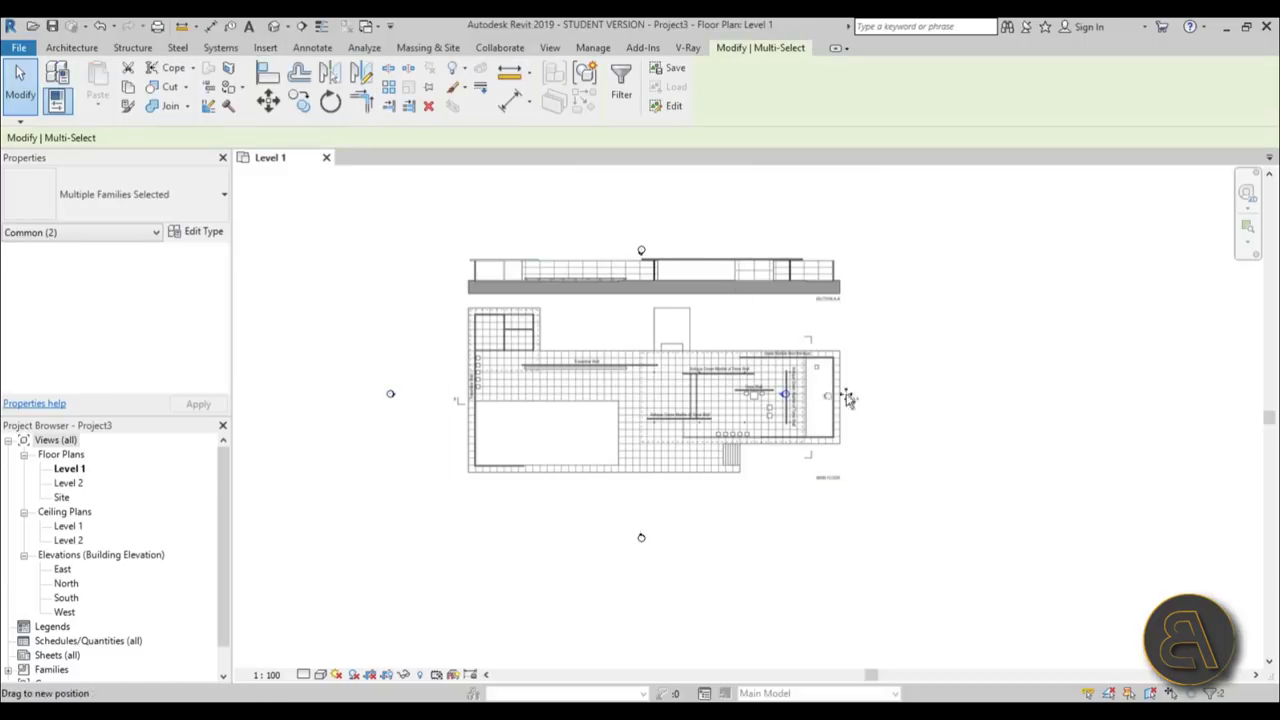
{"action": "left_click_drag", "start_coordinate": [848, 398], "coordinate": [891, 397]}
{"action": "left_click", "coordinate": [894, 429]}
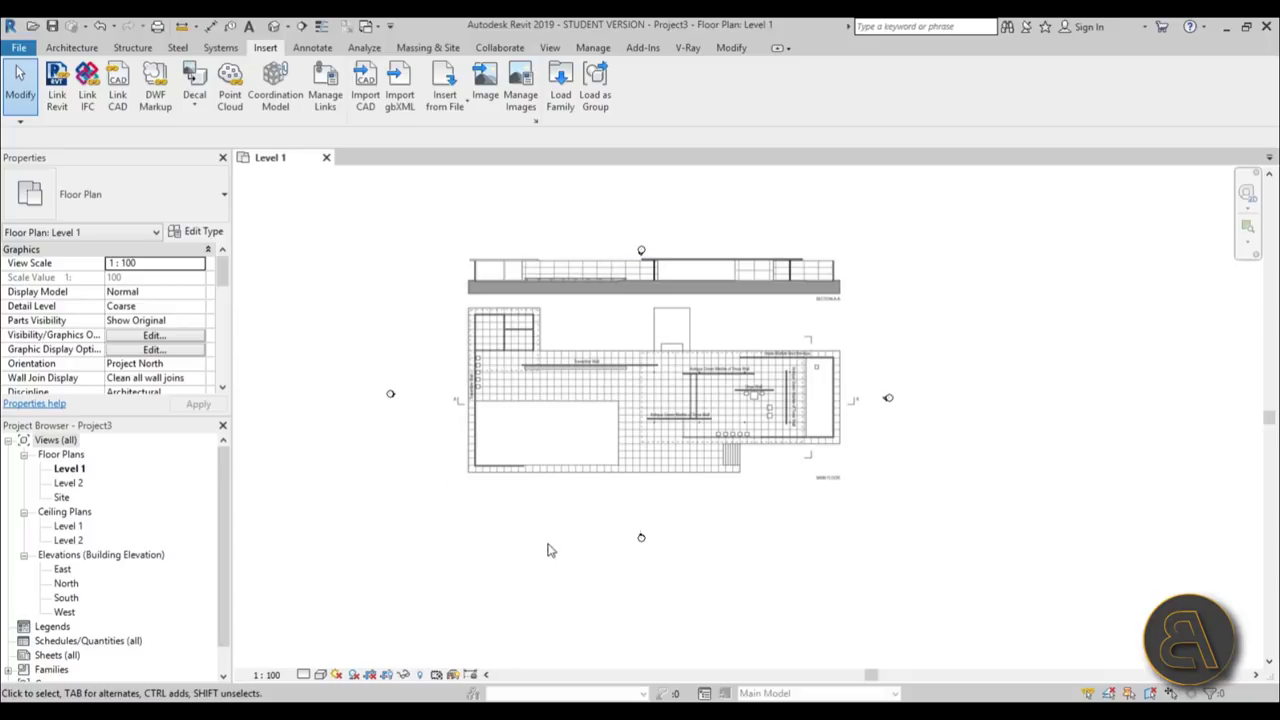
Examine the layout drawing's enclosed rooms, pool, columns and the labelled travertine, green marble and onyx walls.
{"action": "scroll", "coordinate": [563, 314], "scroll_direction": "up", "scroll_amount": 4}
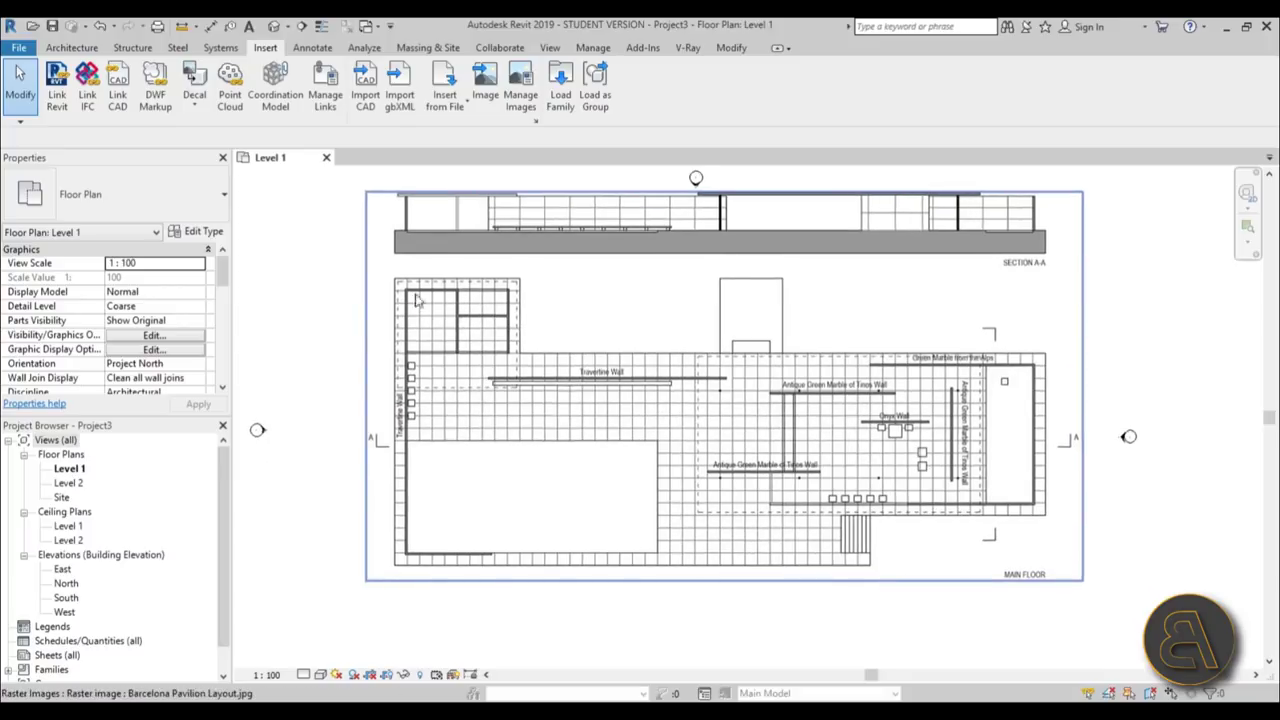
{"action": "scroll", "coordinate": [412, 466], "scroll_direction": "up", "scroll_amount": 3}
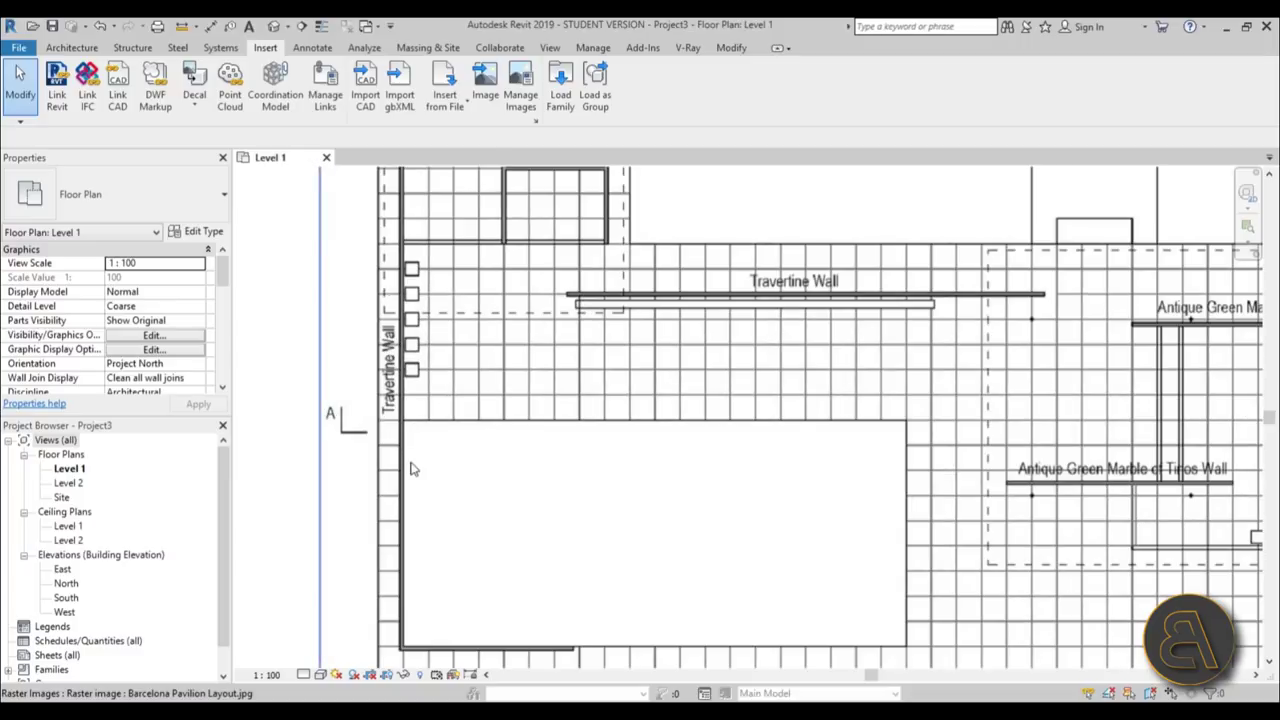
{"action": "scroll", "coordinate": [410, 464], "scroll_direction": "down", "scroll_amount": 1}
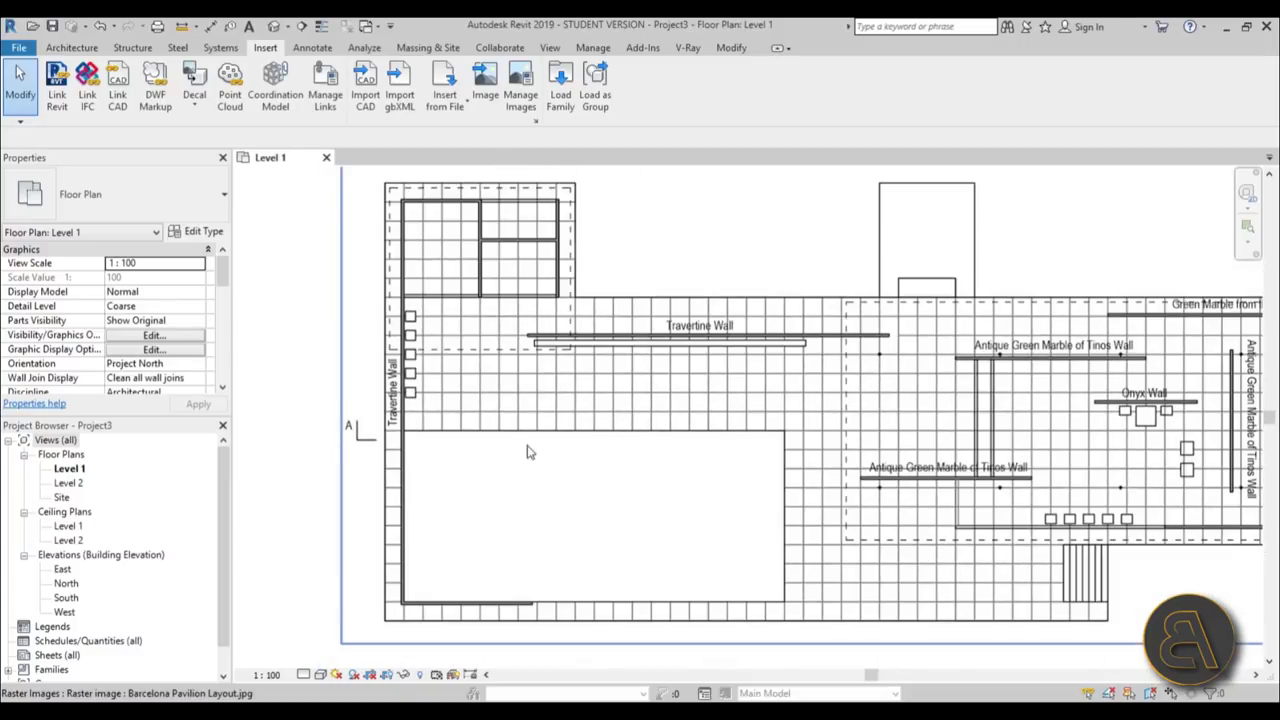
{"action": "middle_click_drag", "start_coordinate": [530, 452], "coordinate": [518, 491]}
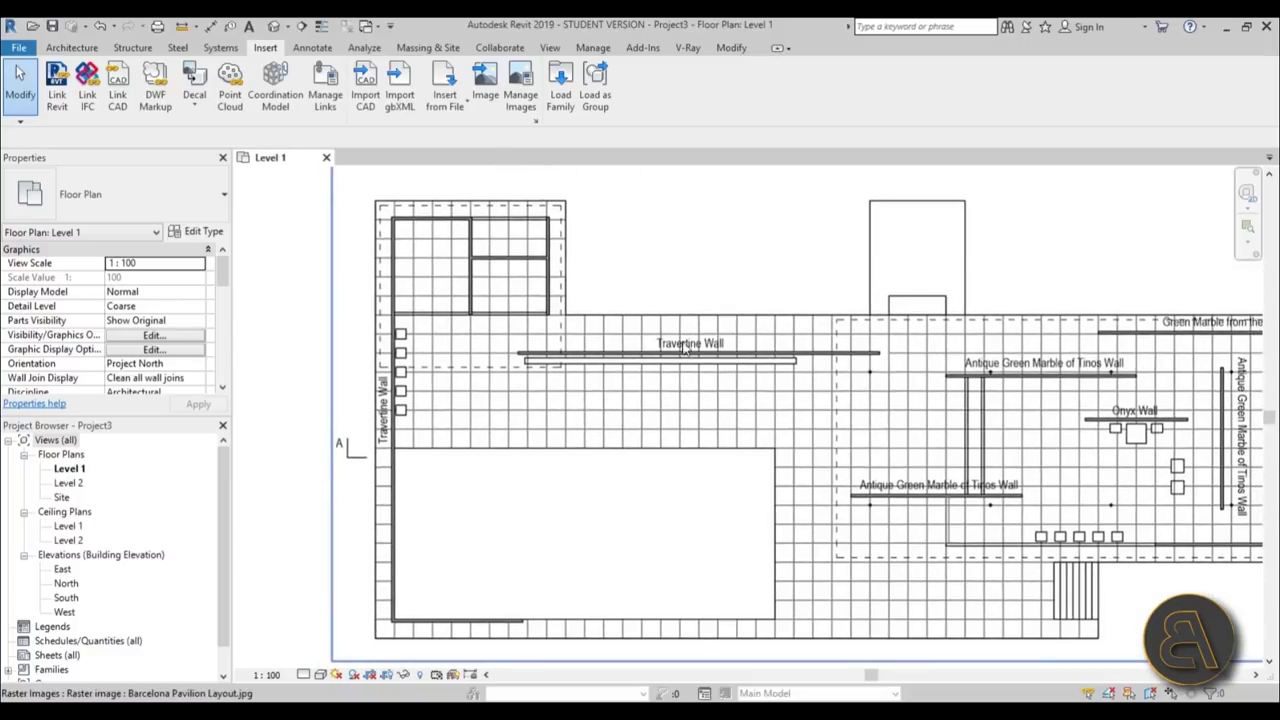
{"action": "scroll", "coordinate": [675, 352], "scroll_direction": "up", "scroll_amount": 3}
{"action": "scroll", "coordinate": [552, 359], "scroll_direction": "down", "scroll_amount": 3}
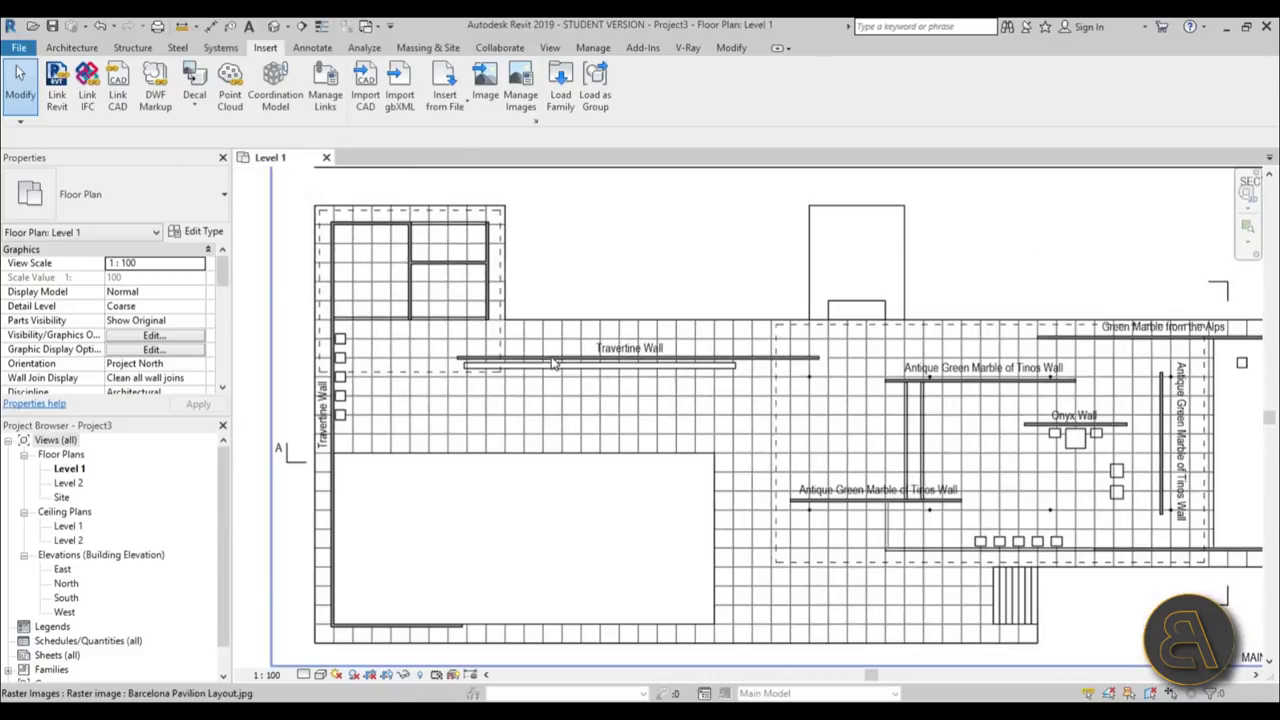
{"action": "middle_click_drag", "start_coordinate": [565, 405], "coordinate": [483, 371]}
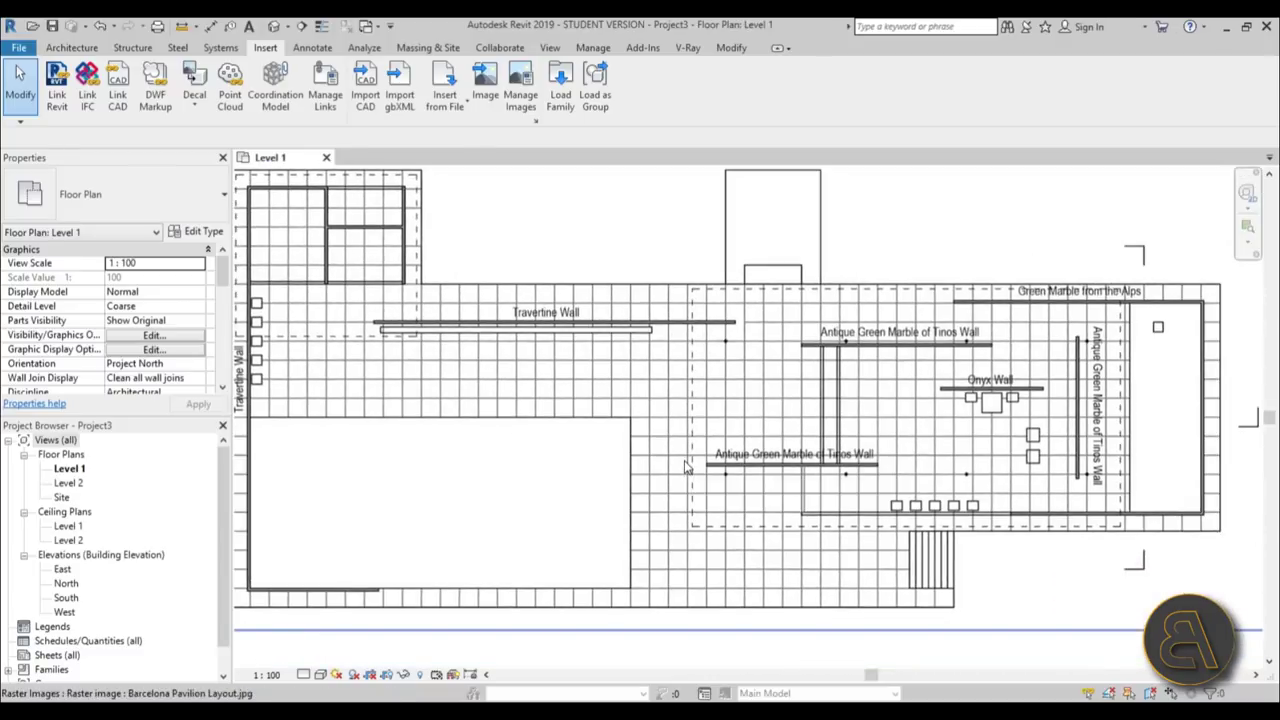
{"action": "scroll", "coordinate": [686, 478], "scroll_direction": "down", "scroll_amount": 1}
{"action": "middle_click_drag", "start_coordinate": [686, 478], "coordinate": [576, 472]}
{"action": "scroll", "coordinate": [854, 438], "scroll_direction": "up", "scroll_amount": 3}
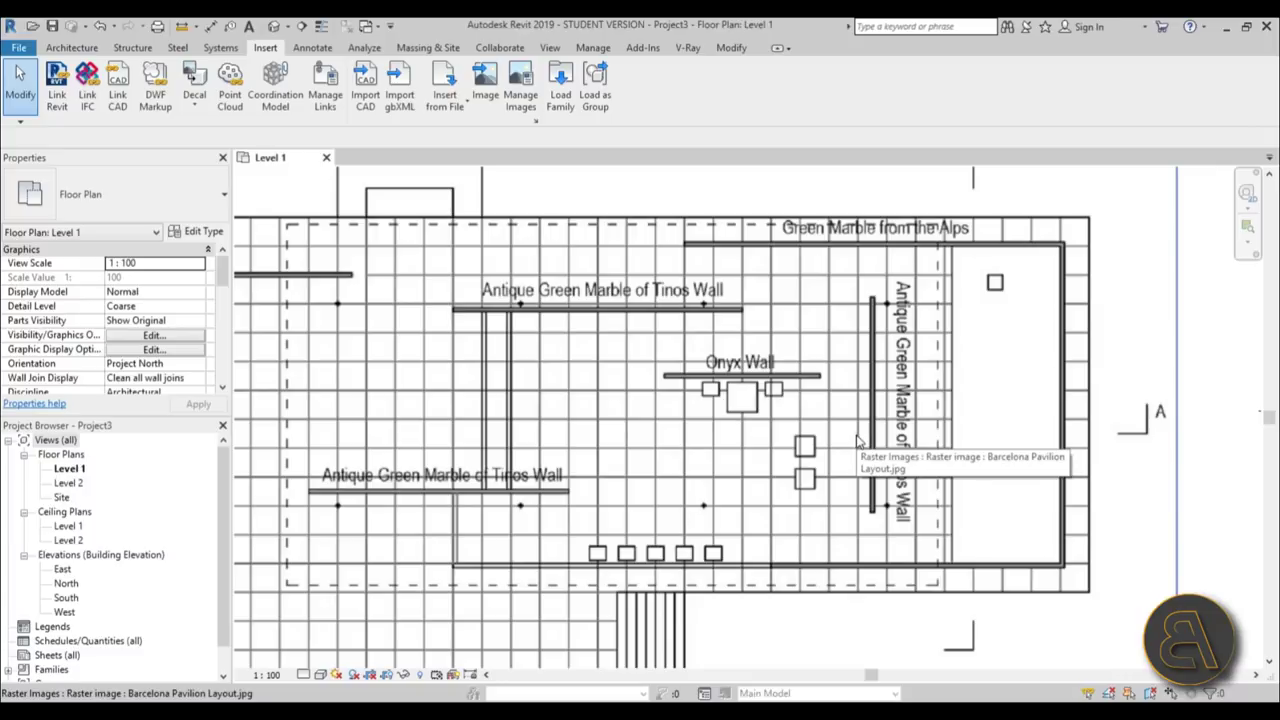
{"action": "middle_click_drag", "start_coordinate": [594, 502], "coordinate": [772, 467]}
{"action": "scroll", "coordinate": [679, 499], "scroll_direction": "down", "scroll_amount": 2}
{"action": "scroll", "coordinate": [810, 485], "scroll_direction": "down", "scroll_amount": 1}
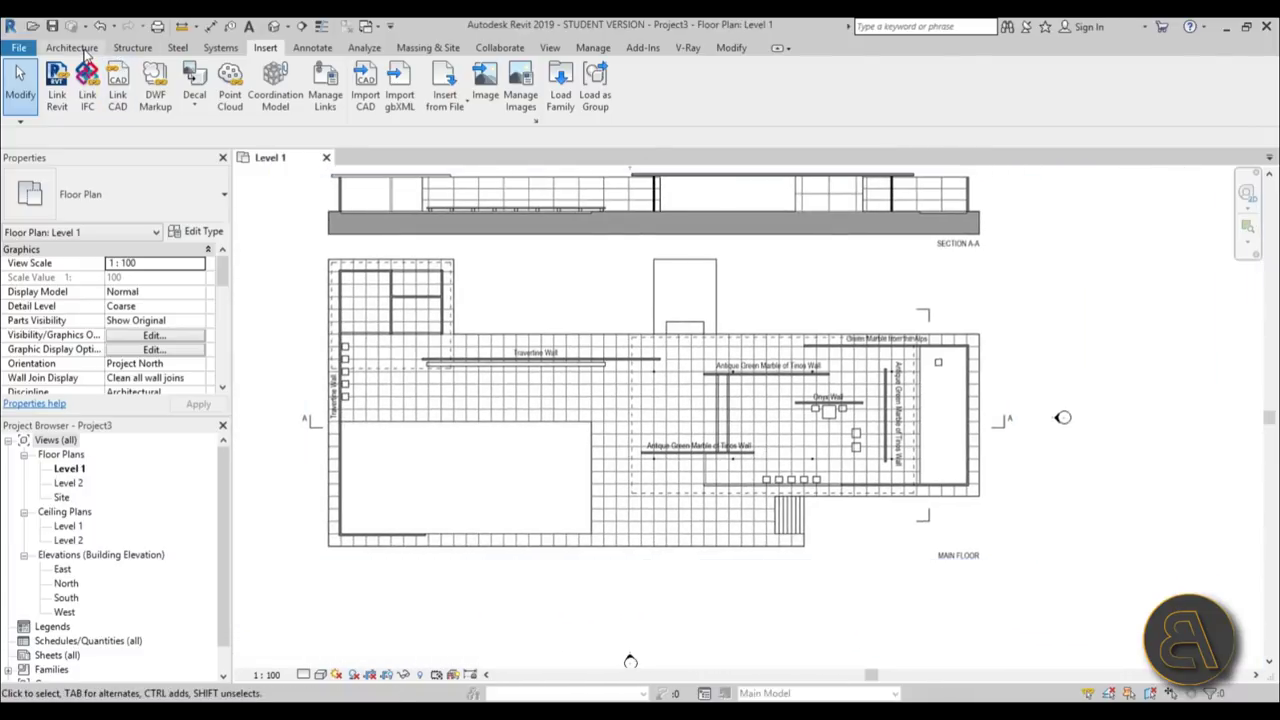
Trace the north-west room's 5 m north wall and the long west Travertine wall with chained Generic - 200mm walls.
{"action": "left_click", "coordinate": [80, 49]}
{"action": "key", "text": "w"}
{"action": "key", "text": "a"}
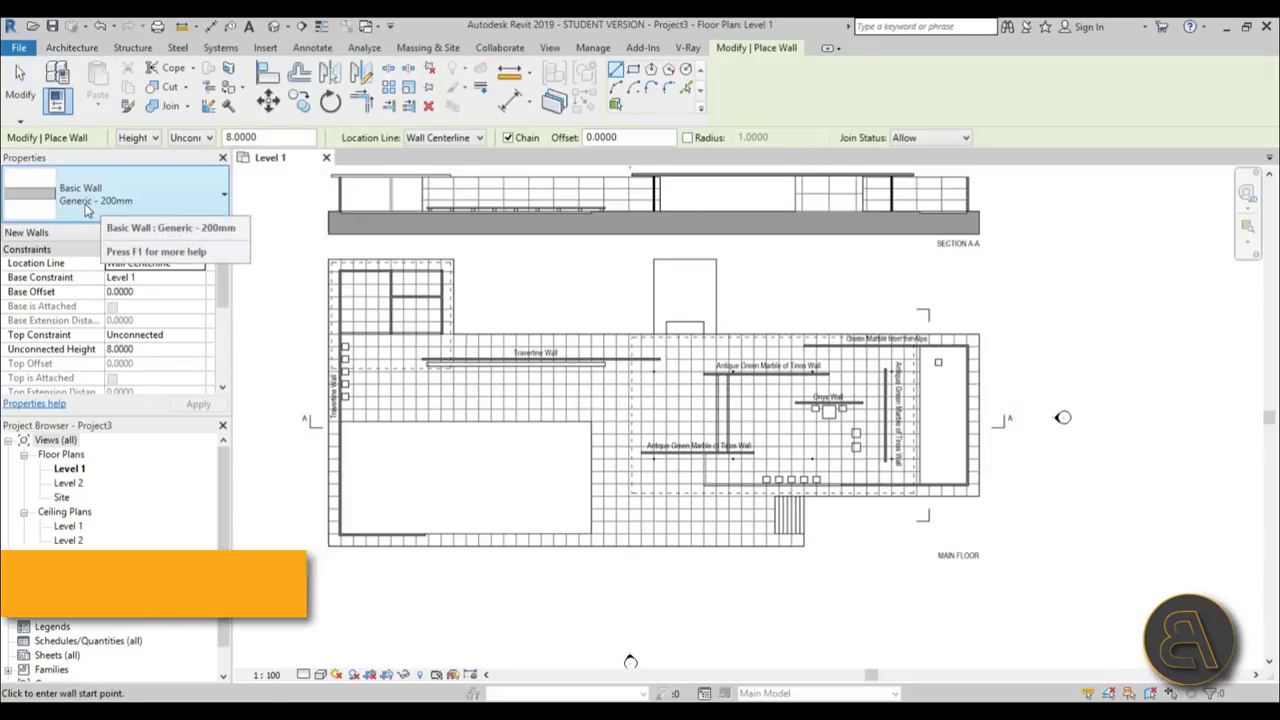
{"action": "scroll", "coordinate": [363, 240], "scroll_direction": "up", "scroll_amount": 3}
{"action": "scroll", "coordinate": [380, 275], "scroll_direction": "up", "scroll_amount": 4}
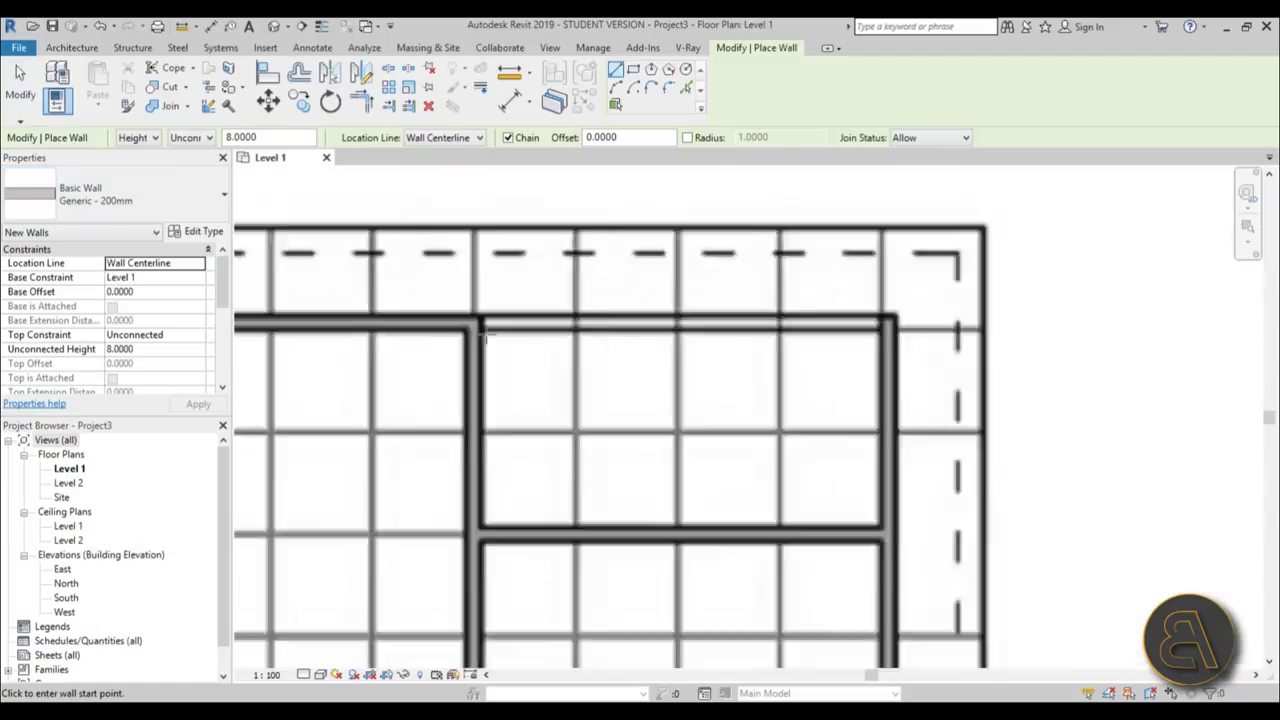
{"action": "scroll", "coordinate": [478, 326], "scroll_direction": "up", "scroll_amount": 2}
{"action": "left_click", "coordinate": [465, 317]}
{"action": "scroll", "coordinate": [412, 315], "scroll_direction": "down", "scroll_amount": 2}
{"action": "middle_click_drag", "start_coordinate": [356, 318], "coordinate": [766, 322]}
{"action": "scroll", "coordinate": [560, 357], "scroll_direction": "down", "scroll_amount": 3}
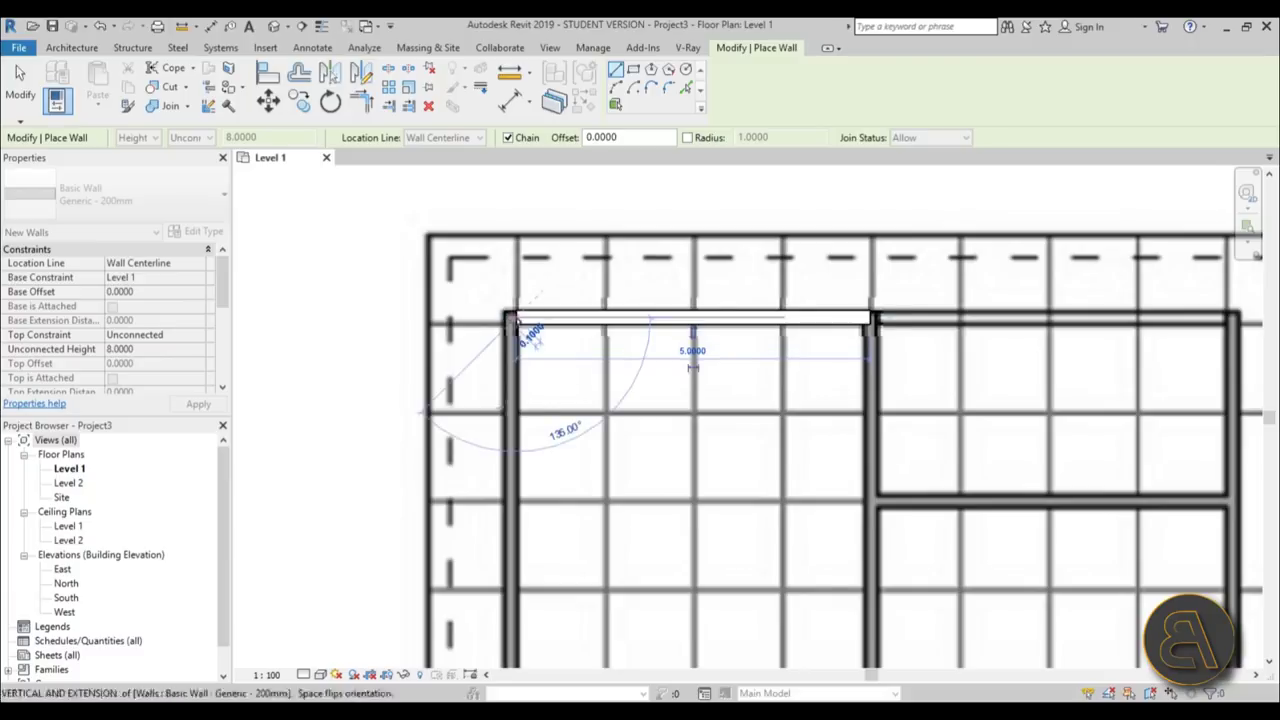
{"action": "scroll", "coordinate": [514, 540], "scroll_direction": "up", "scroll_amount": 4}
{"action": "scroll", "coordinate": [445, 490], "scroll_direction": "up", "scroll_amount": 3}
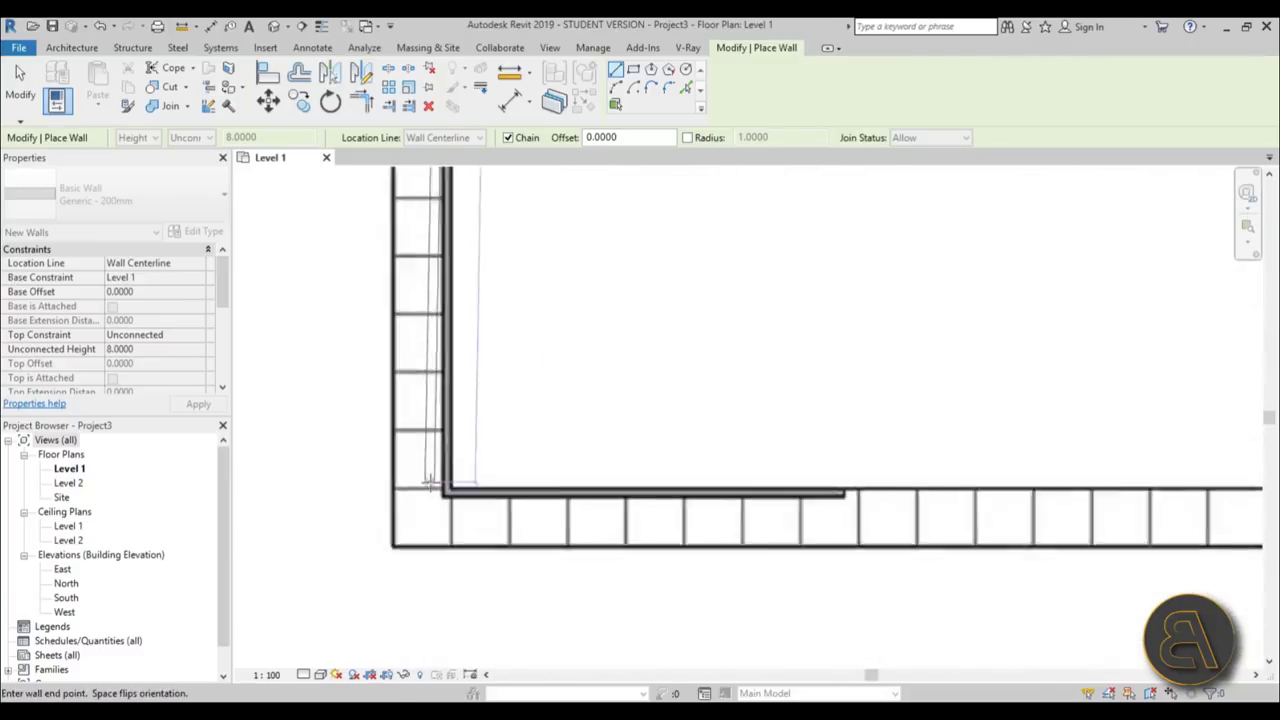
{"action": "left_click", "coordinate": [455, 493]}
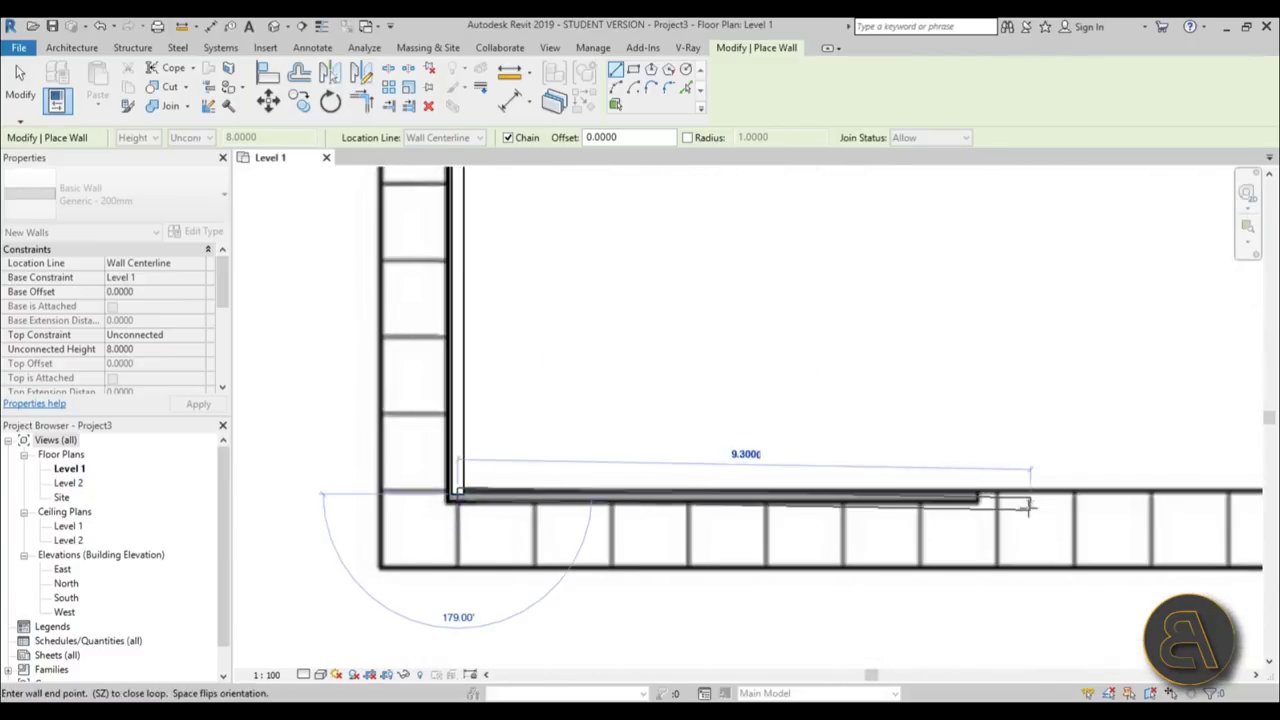
Continue the wall chain about 8.5 m east along the large pool's lower edge and end the chain.
{"action": "left_click", "coordinate": [895, 492]}
{"action": "scroll", "coordinate": [434, 477], "scroll_direction": "up", "scroll_amount": 2}
{"action": "key", "text": "Escape"}
{"action": "key", "text": "Escape"}
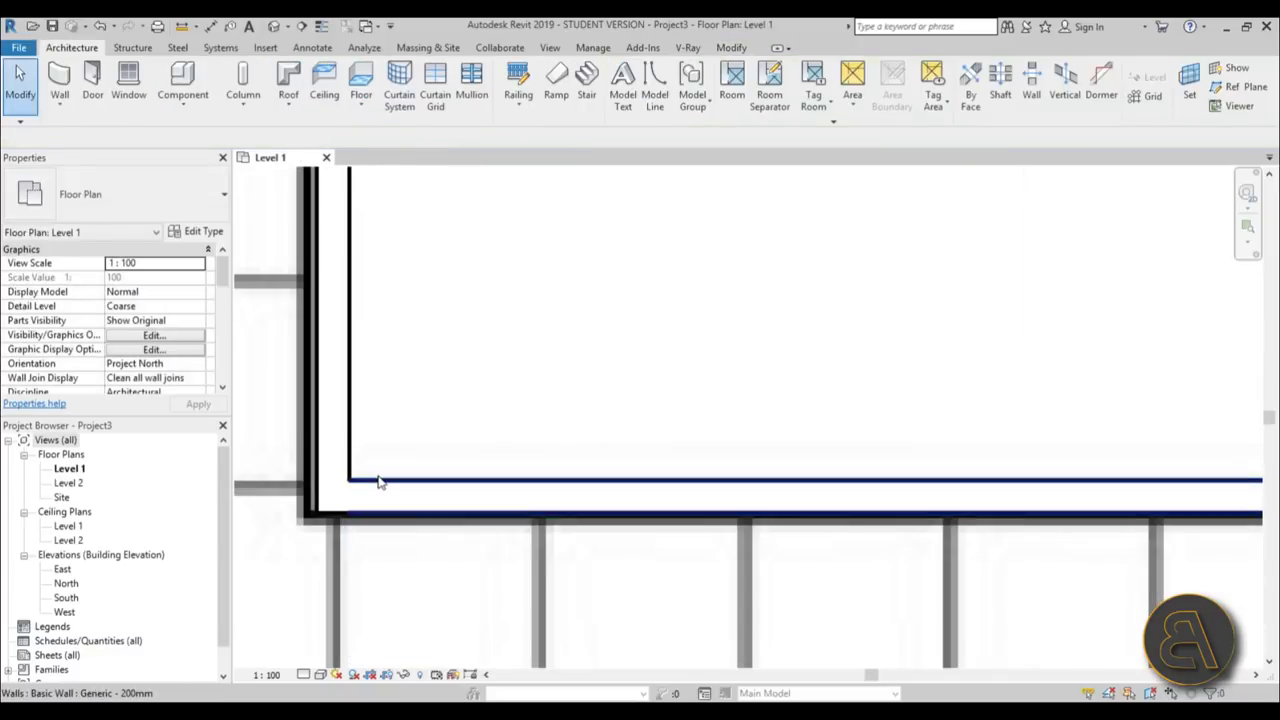
Nudge the short south pool wall and the long west wall slightly so they sit over the drawn wall lines.
{"action": "left_click", "coordinate": [378, 483]}
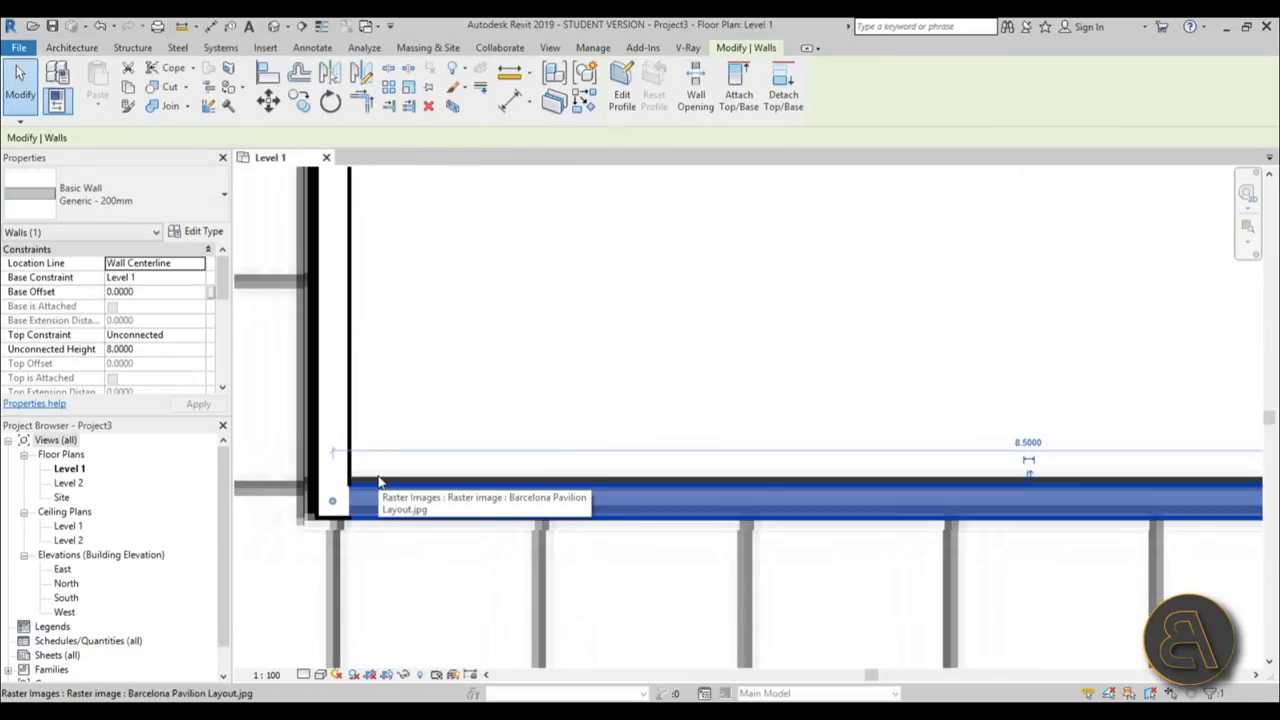
{"action": "left_click", "coordinate": [343, 410]}
{"action": "key", "text": "Escape"}
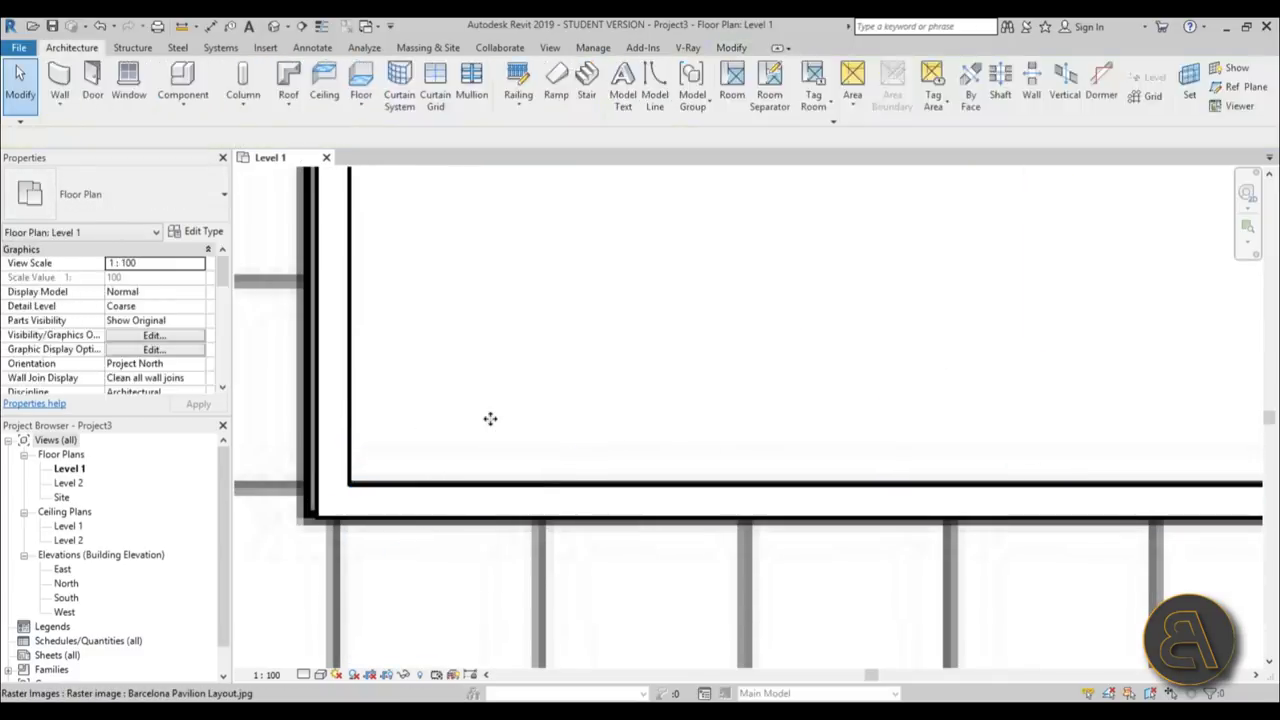
{"action": "left_click", "coordinate": [336, 410]}
{"action": "key", "text": "Left"}
{"action": "key", "text": "Left"}
{"action": "key", "text": "Left"}
{"action": "key", "text": "Left"}
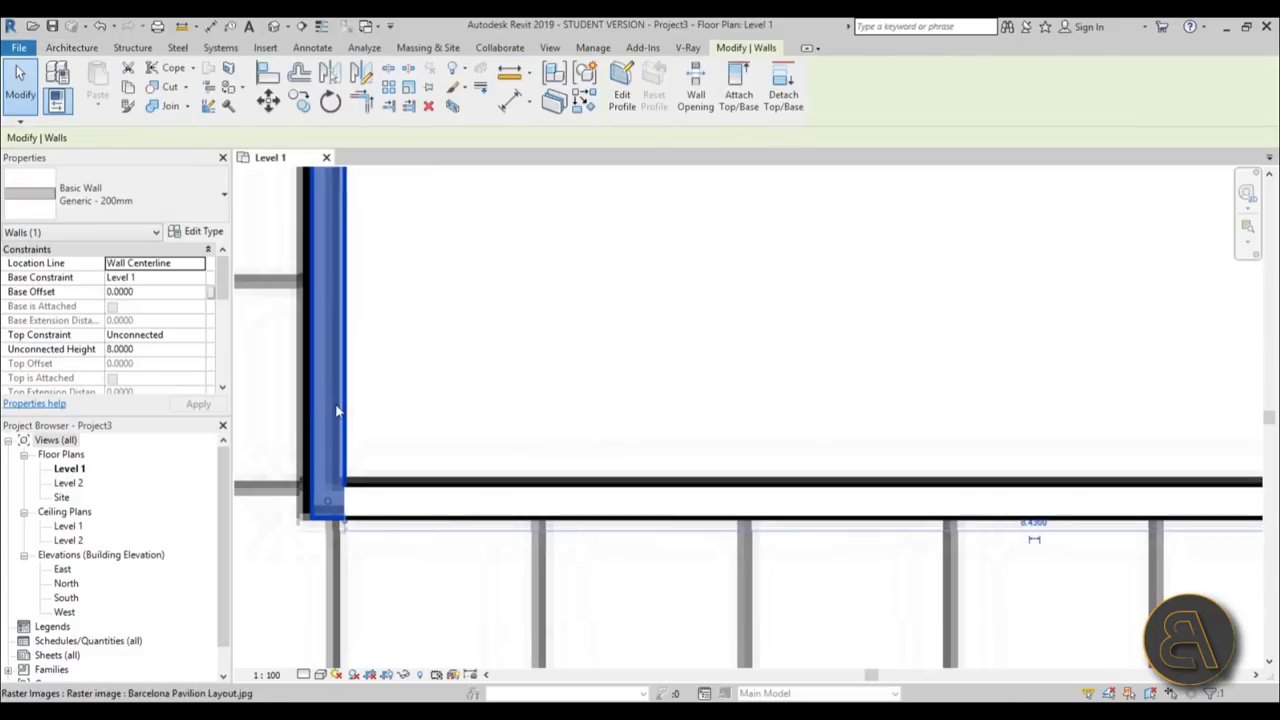
{"action": "key", "text": "Escape"}
Trace the vertical dividing wall from the north wall's east end down to the room block's lower line.
{"action": "scroll", "coordinate": [404, 424], "scroll_direction": "down", "scroll_amount": 10}
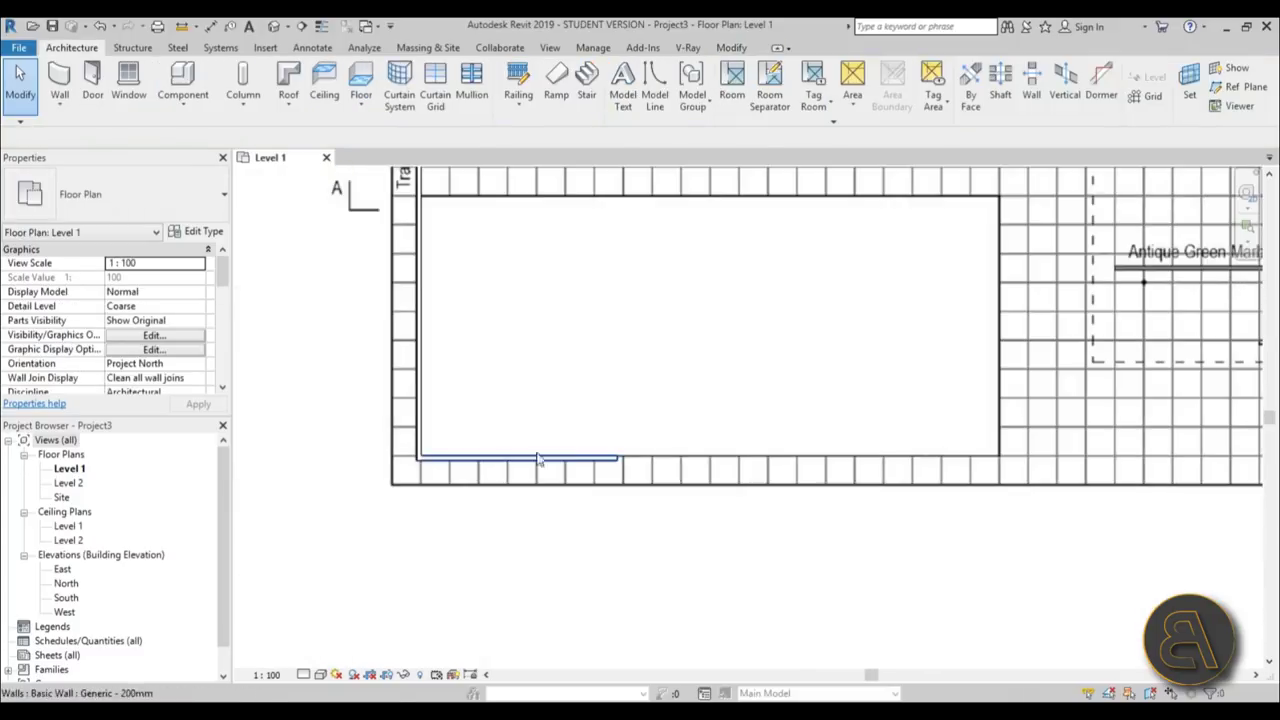
{"action": "middle_click_drag", "start_coordinate": [540, 460], "coordinate": [506, 494]}
{"action": "middle_click_drag", "start_coordinate": [437, 369], "coordinate": [440, 576]}
{"action": "scroll", "coordinate": [450, 298], "scroll_direction": "up", "scroll_amount": 5}
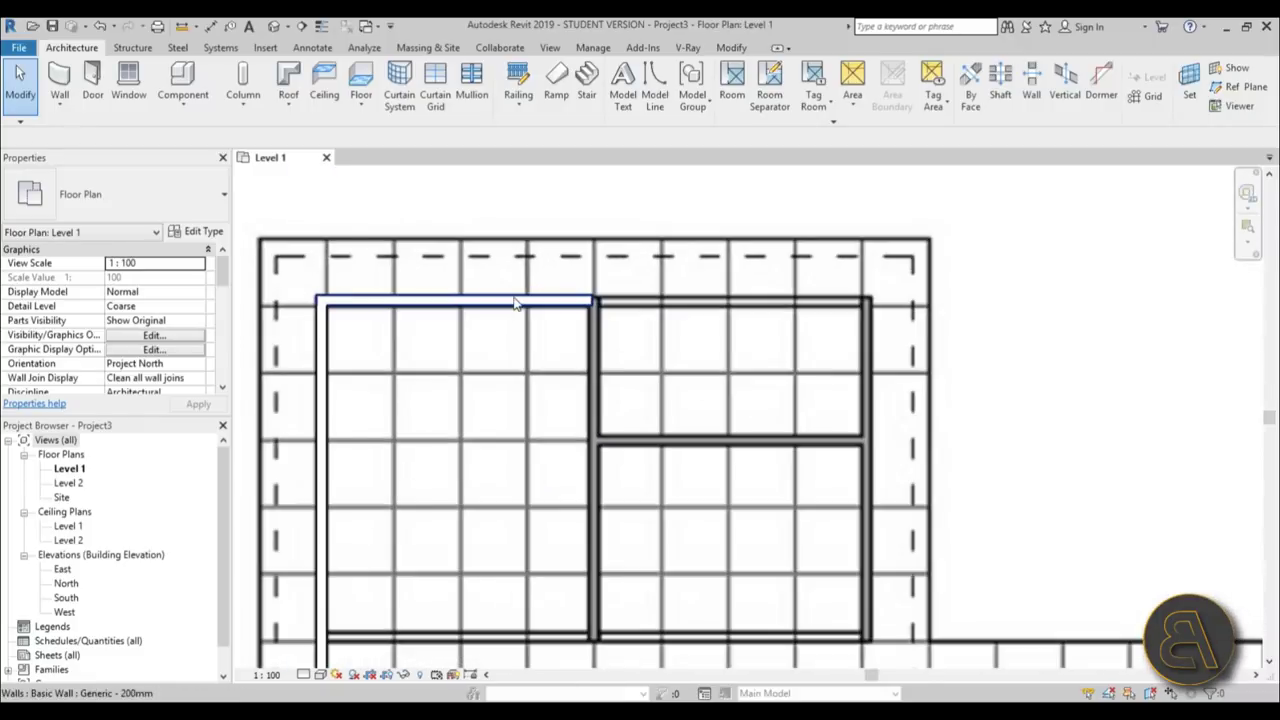
{"action": "left_click", "coordinate": [72, 76]}
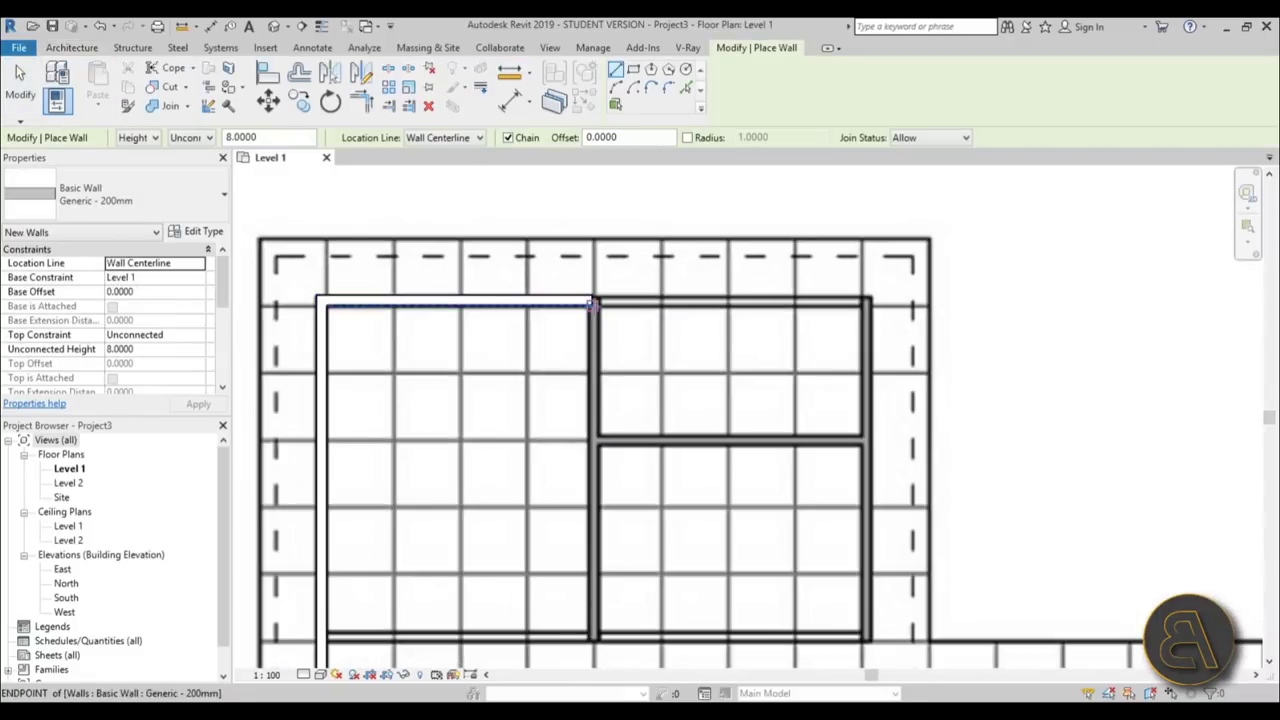
{"action": "left_click", "coordinate": [591, 301]}
{"action": "scroll", "coordinate": [594, 670], "scroll_direction": "up", "scroll_amount": 3}
{"action": "scroll", "coordinate": [514, 614], "scroll_direction": "down", "scroll_amount": 5}
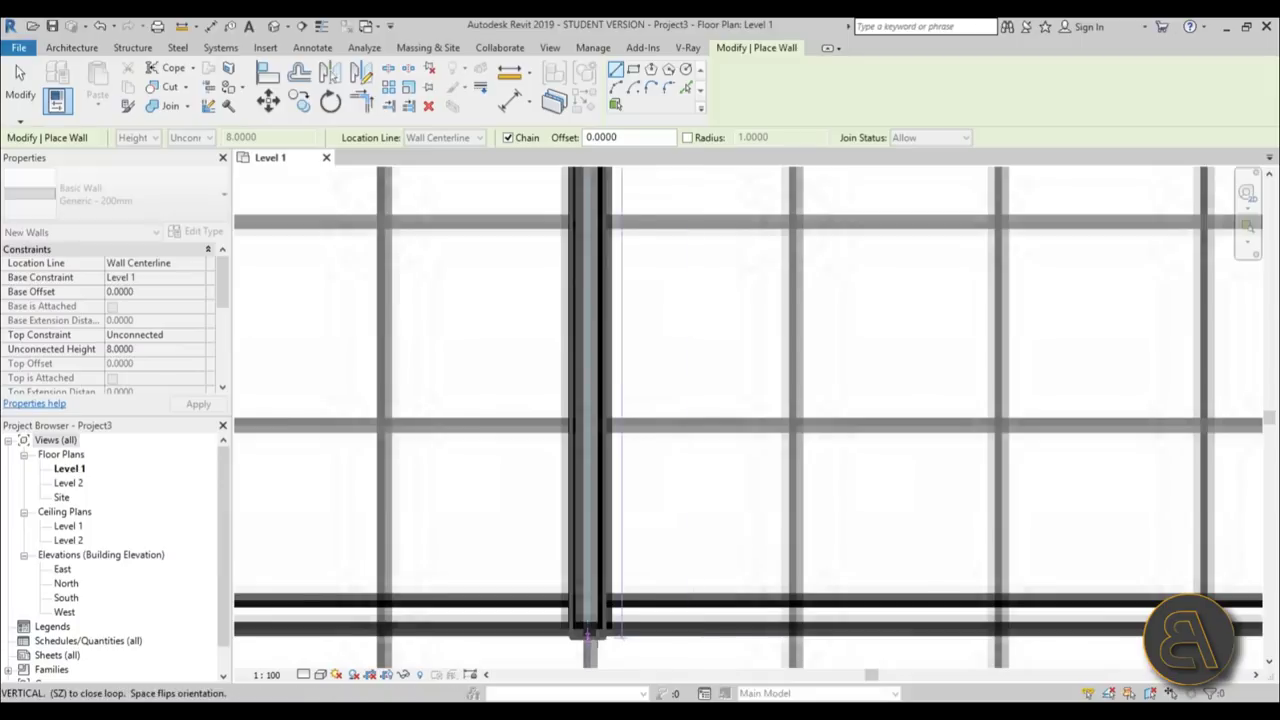
{"action": "scroll", "coordinate": [512, 463], "scroll_direction": "up", "scroll_amount": 1}
{"action": "middle_click_drag", "start_coordinate": [484, 645], "coordinate": [638, 528]}
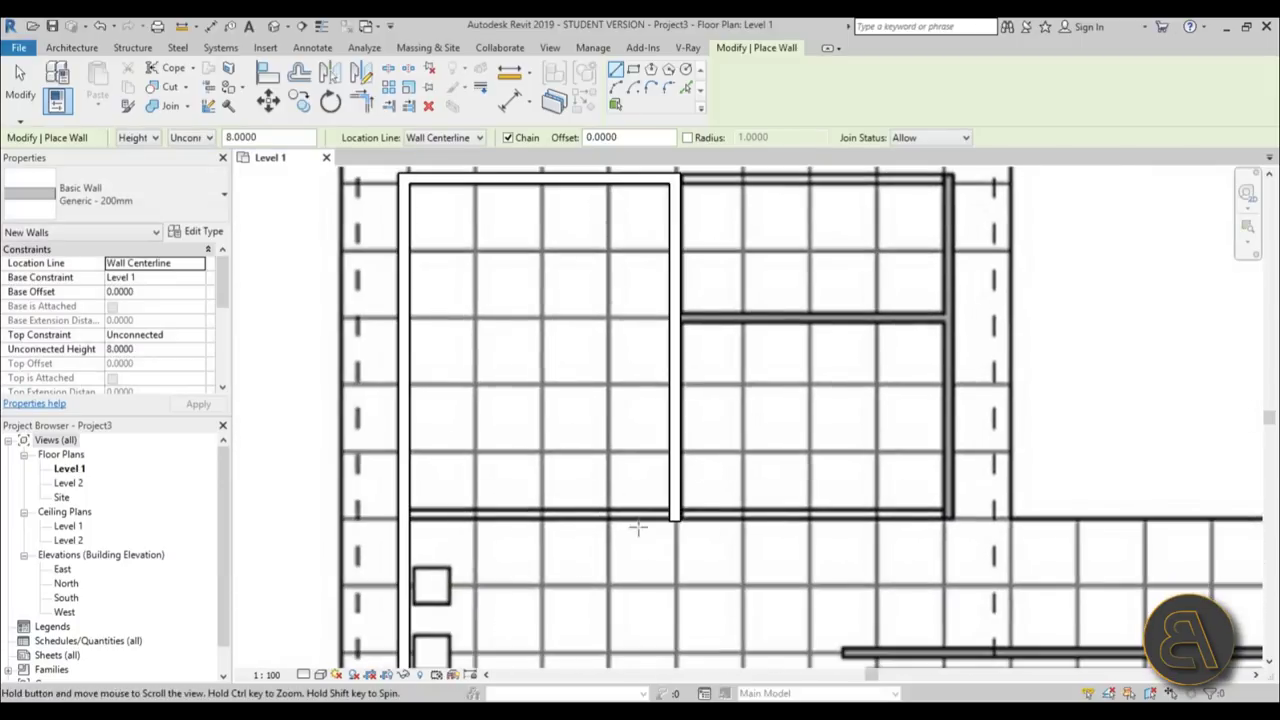
{"action": "left_click", "coordinate": [675, 517]}
{"action": "key", "text": "Escape"}
Trace the horizontal partition from the dividing wall to the room block's east wall line.
{"action": "scroll", "coordinate": [700, 291], "scroll_direction": "up", "scroll_amount": 4}
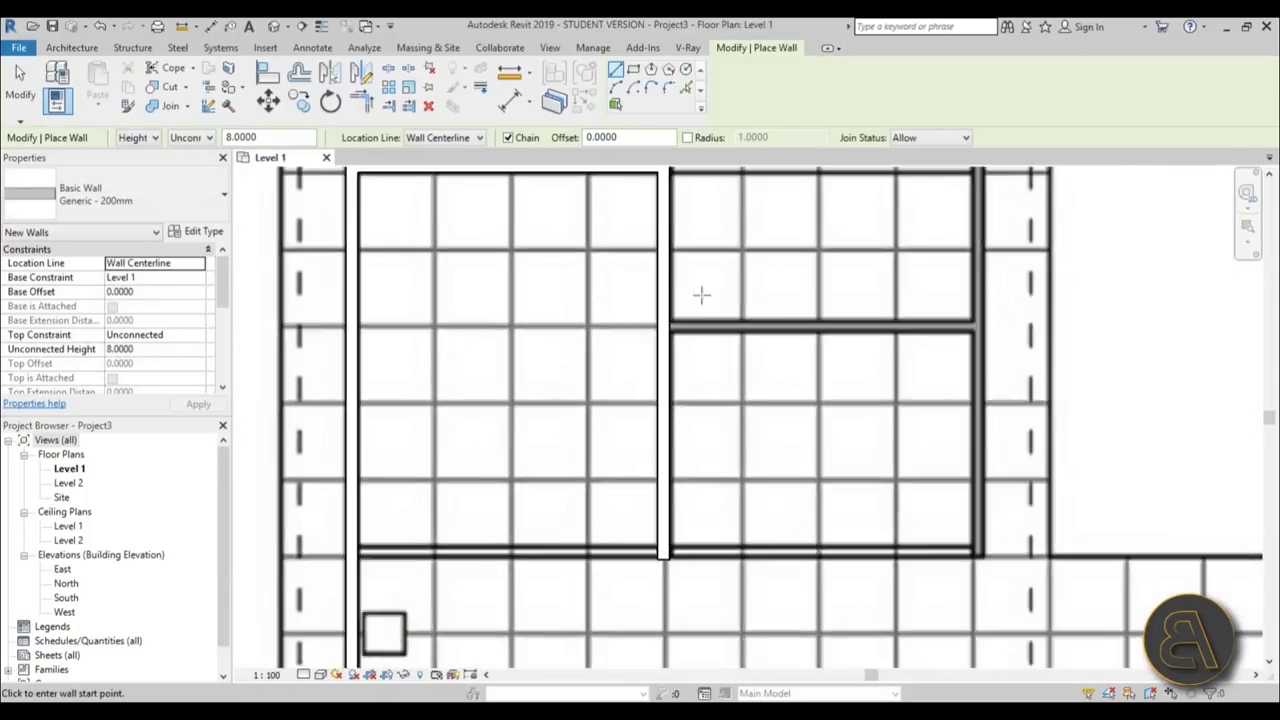
{"action": "left_click", "coordinate": [632, 351]}
{"action": "left_click", "coordinate": [1112, 352]}
{"action": "key", "text": "Escape"}
{"action": "scroll", "coordinate": [663, 423], "scroll_direction": "down", "scroll_amount": 4}
{"action": "scroll", "coordinate": [690, 310], "scroll_direction": "up", "scroll_amount": 3}
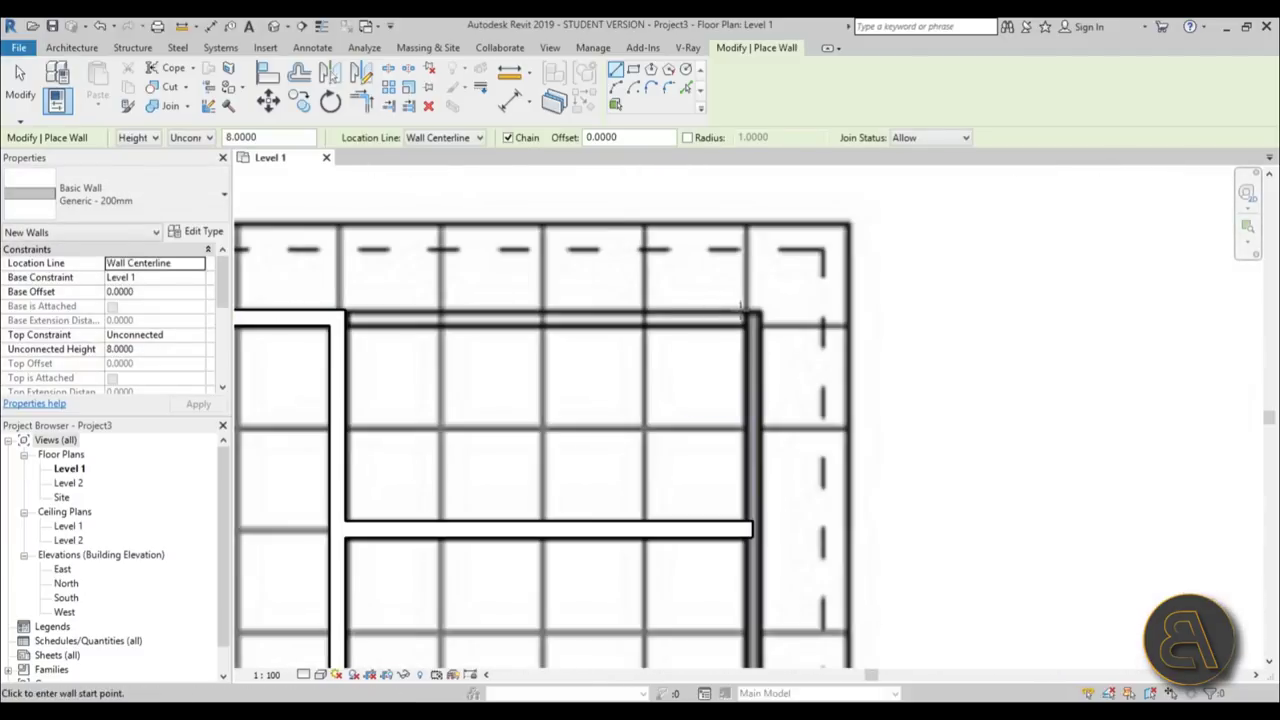
Trace the room block's east wall from its upper corner down to the lower corner.
{"action": "left_click", "coordinate": [752, 316]}
{"action": "scroll", "coordinate": [740, 420], "scroll_direction": "down", "scroll_amount": 2}
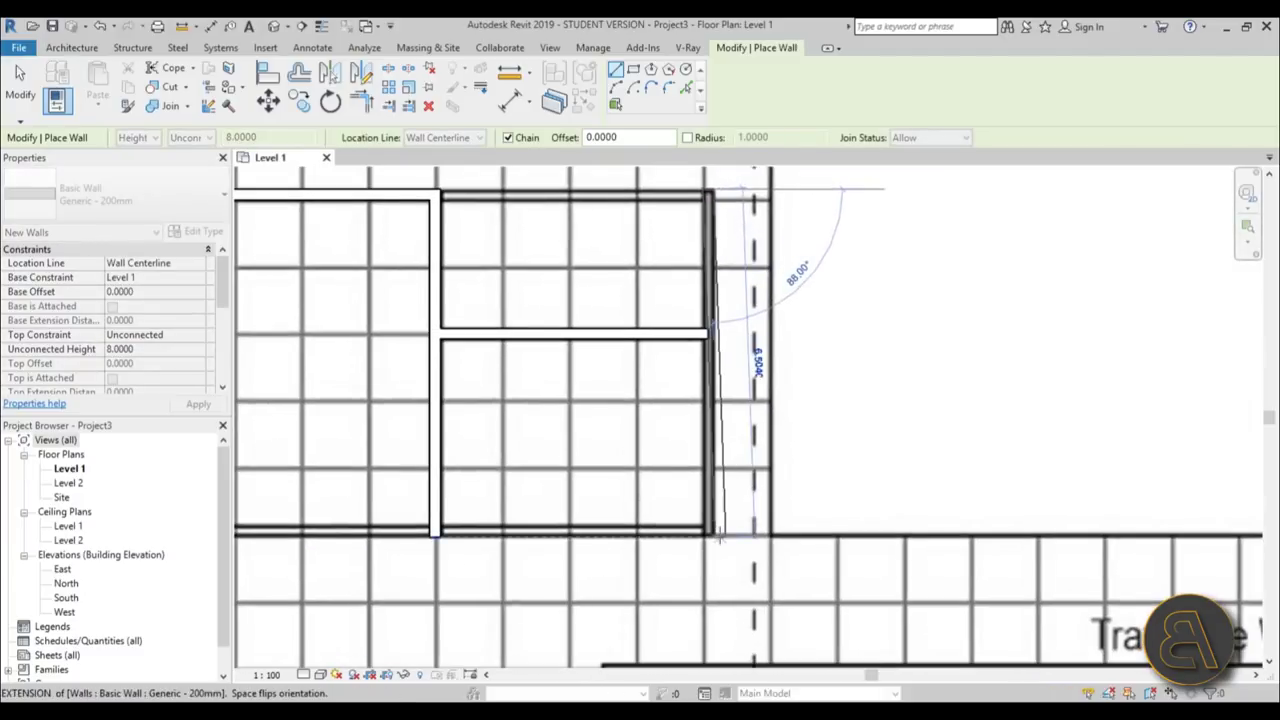
{"action": "left_click", "coordinate": [707, 537]}
{"action": "key", "text": "Escape"}
{"action": "key", "text": "Escape"}
{"action": "scroll", "coordinate": [582, 373], "scroll_direction": "up", "scroll_amount": 3}
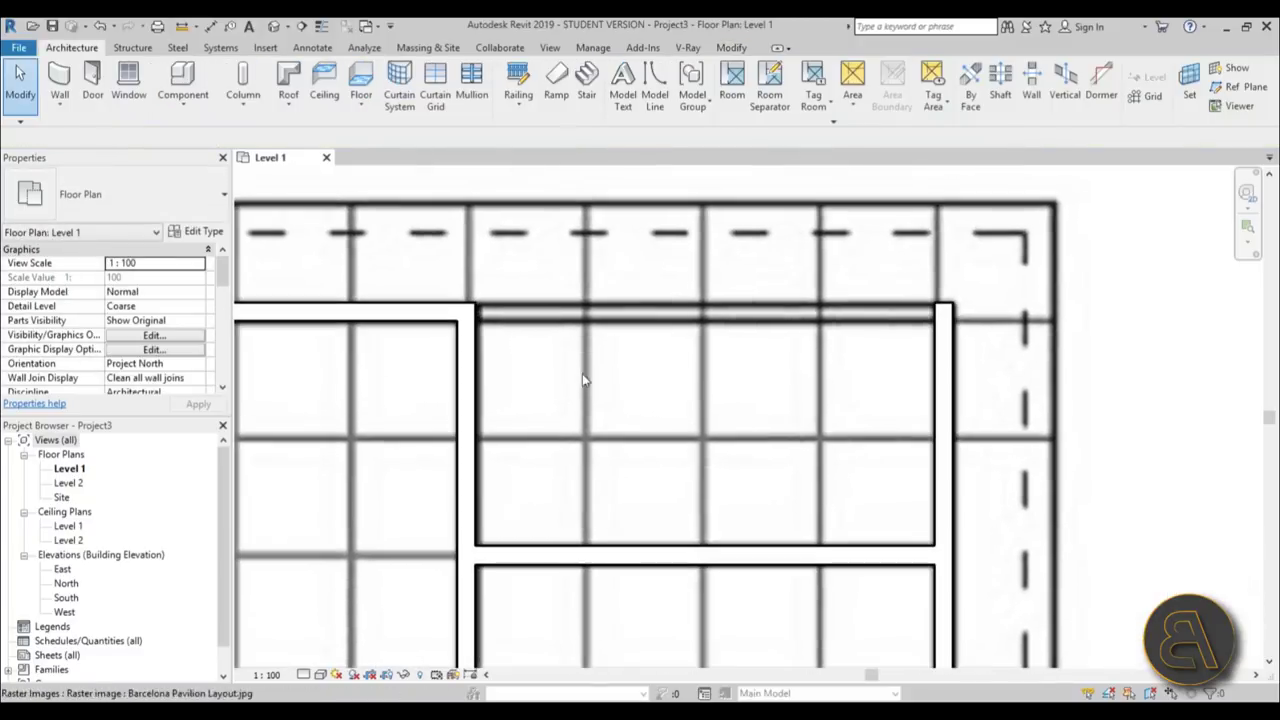
Align the east wall's upper end with the outer face of the room block's north wall and lock the alignment.
{"action": "key", "text": "a"}
{"action": "key", "text": "l"}
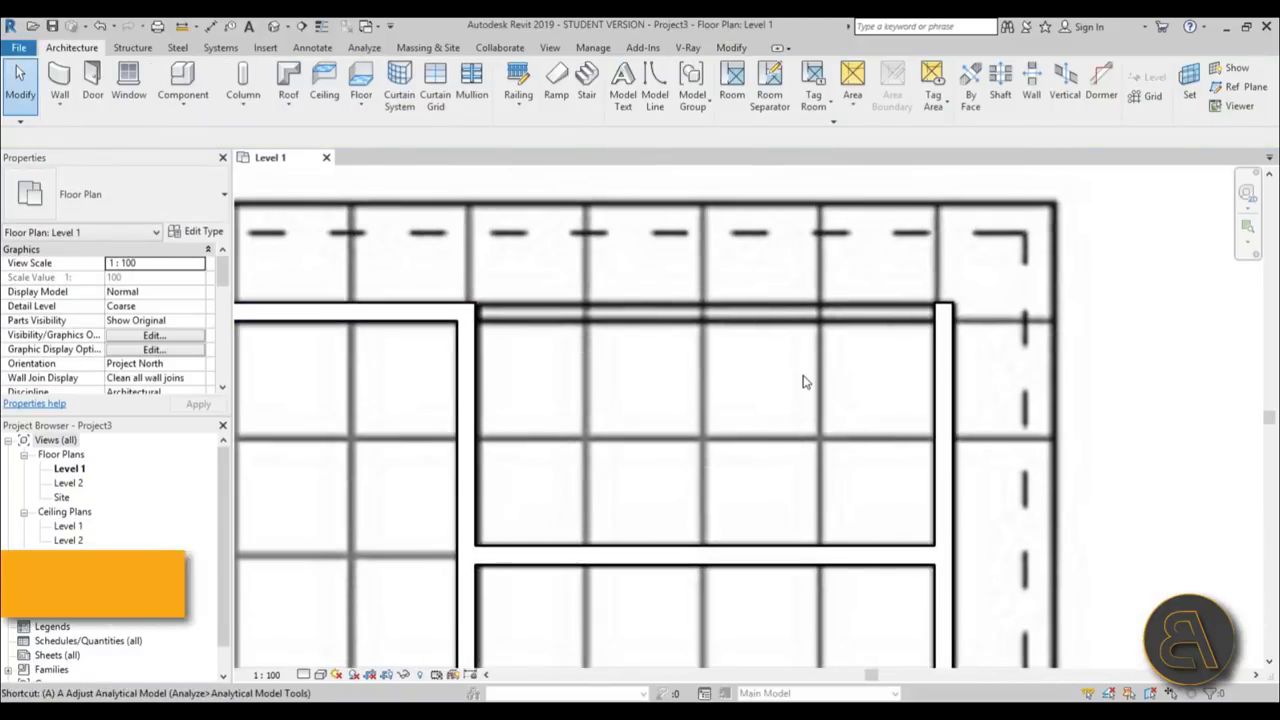
{"action": "left_click", "coordinate": [443, 313]}
{"action": "left_click", "coordinate": [935, 308]}
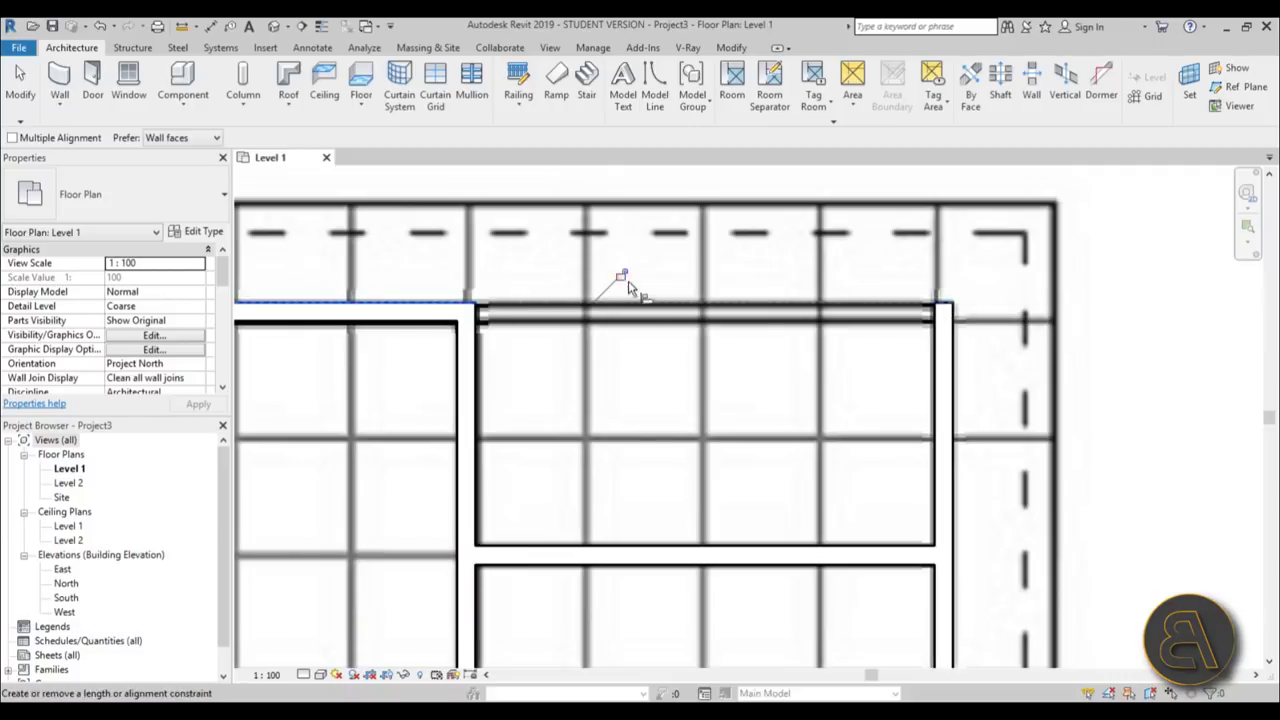
{"action": "key", "text": "Escape"}
Try moving the room block's north wall upward to test the locked alignment, and return it to its original line.
{"action": "scroll", "coordinate": [500, 334], "scroll_direction": "down", "scroll_amount": 2}
{"action": "left_click", "coordinate": [500, 326]}
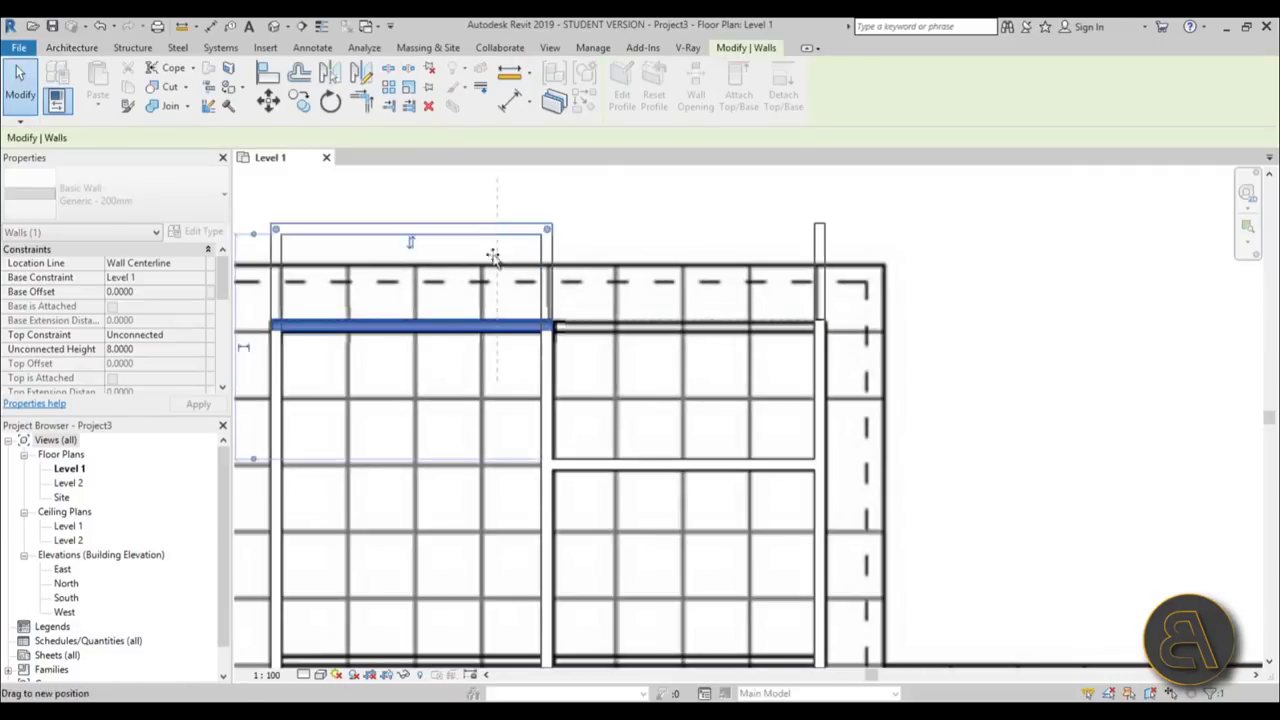
{"action": "left_click_drag", "start_coordinate": [500, 216], "coordinate": [451, 333]}
{"action": "scroll", "coordinate": [437, 251], "scroll_direction": "down", "scroll_amount": 6}
{"action": "middle_click_drag", "start_coordinate": [522, 430], "coordinate": [473, 336]}
{"action": "scroll", "coordinate": [717, 403], "scroll_direction": "up", "scroll_amount": 3}
{"action": "scroll", "coordinate": [811, 370], "scroll_direction": "down", "scroll_amount": 2}
{"action": "middle_click_drag", "start_coordinate": [811, 371], "coordinate": [778, 383]}
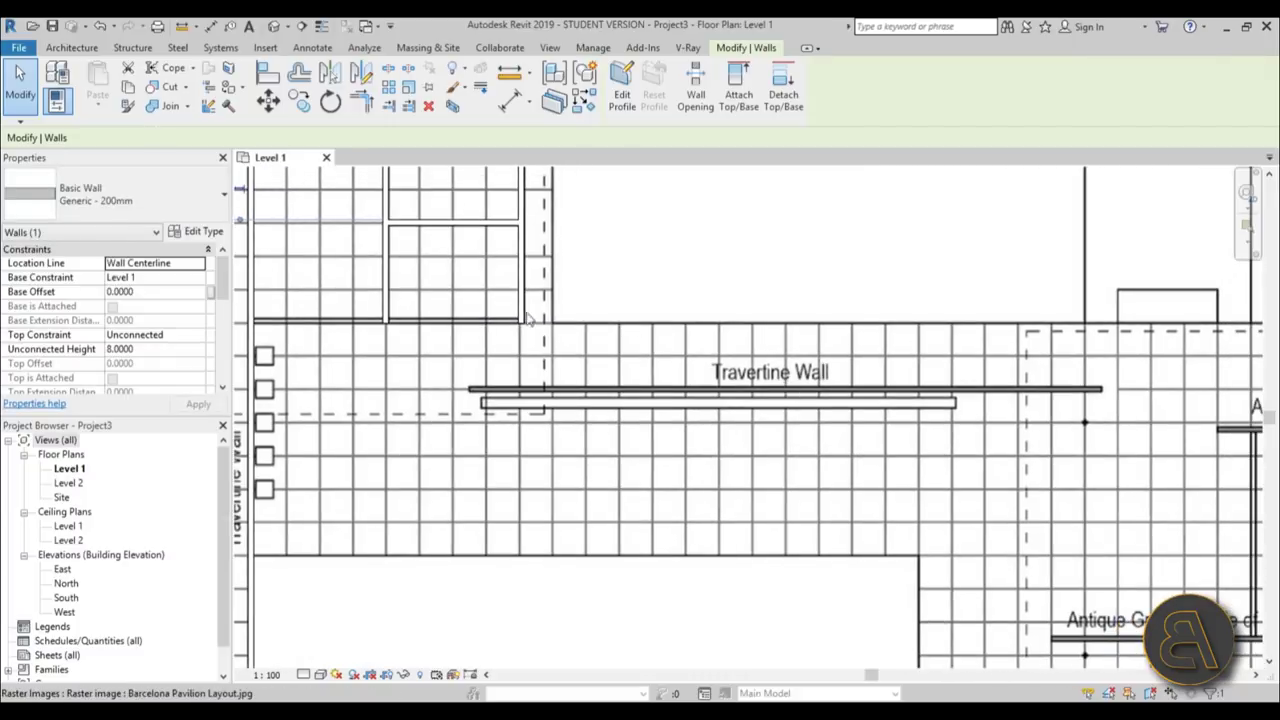
{"action": "key", "text": "Escape"}
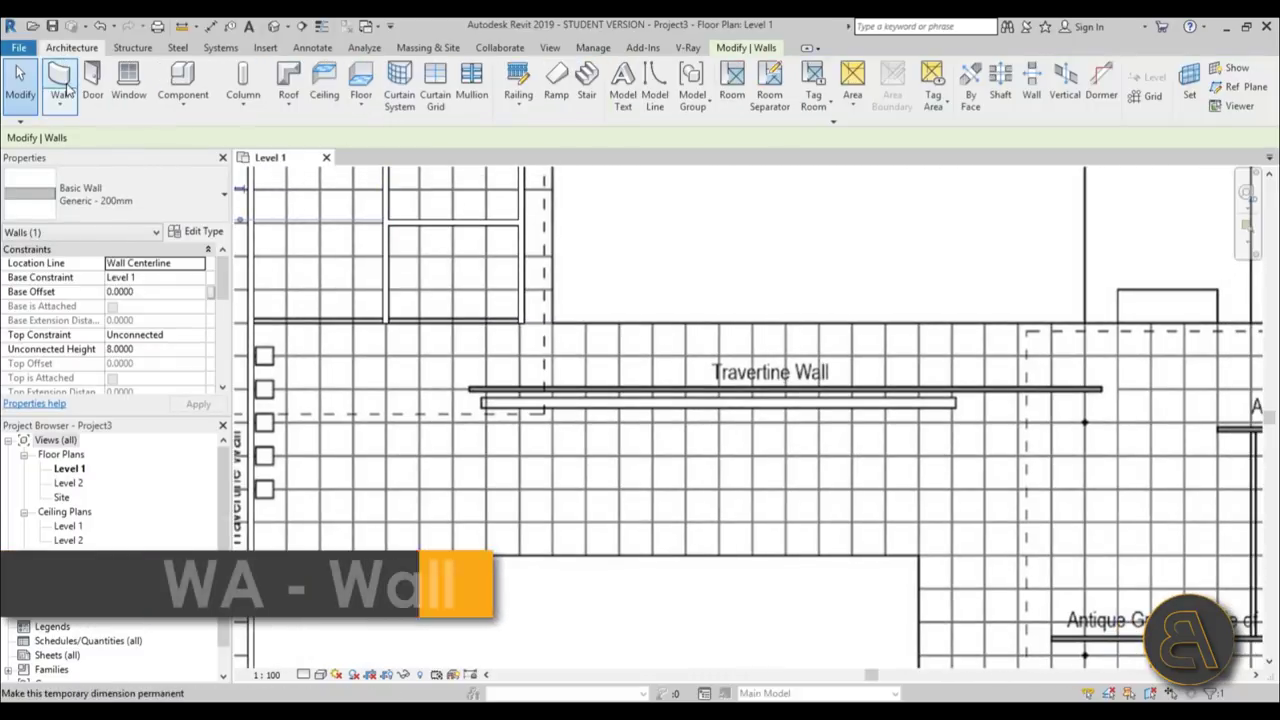
Trace the long free-standing horizontal Travertine wall beside the bench from end to end.
{"action": "key", "text": "w"}
{"action": "key", "text": "a"}
{"action": "scroll", "coordinate": [500, 406], "scroll_direction": "up", "scroll_amount": 5}
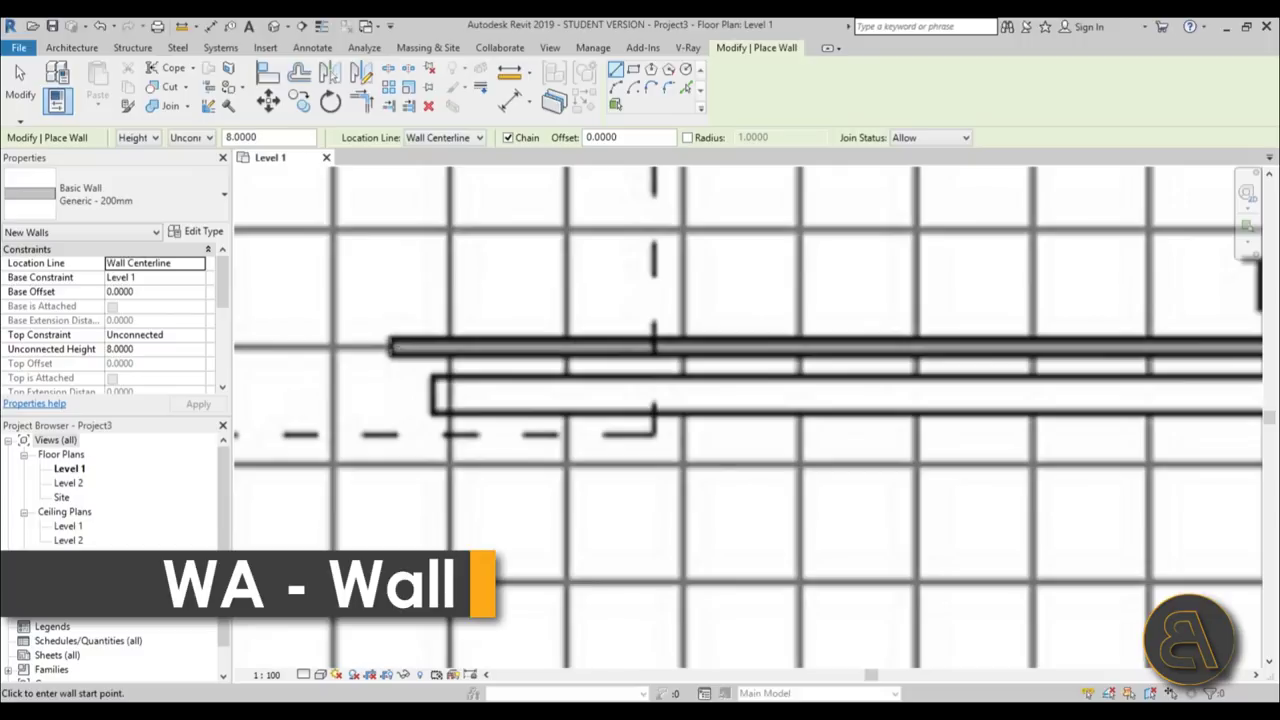
{"action": "left_click", "coordinate": [392, 347]}
{"action": "scroll", "coordinate": [570, 361], "scroll_direction": "down", "scroll_amount": 2}
{"action": "middle_click_drag", "start_coordinate": [1154, 359], "coordinate": [710, 365]}
{"action": "middle_click_drag", "start_coordinate": [1094, 377], "coordinate": [652, 371]}
{"action": "scroll", "coordinate": [750, 360], "scroll_direction": "up", "scroll_amount": 2}
{"action": "left_click", "coordinate": [742, 352]}
{"action": "scroll", "coordinate": [748, 356], "scroll_direction": "down", "scroll_amount": 4}
{"action": "key", "text": "Escape"}
Trace the upper horizontal Antique Green Marble of Tinos wall from end to end.
{"action": "middle_click_drag", "start_coordinate": [397, 373], "coordinate": [669, 373]}
{"action": "scroll", "coordinate": [670, 372], "scroll_direction": "down", "scroll_amount": 4}
{"action": "scroll", "coordinate": [412, 400], "scroll_direction": "up", "scroll_amount": 5}
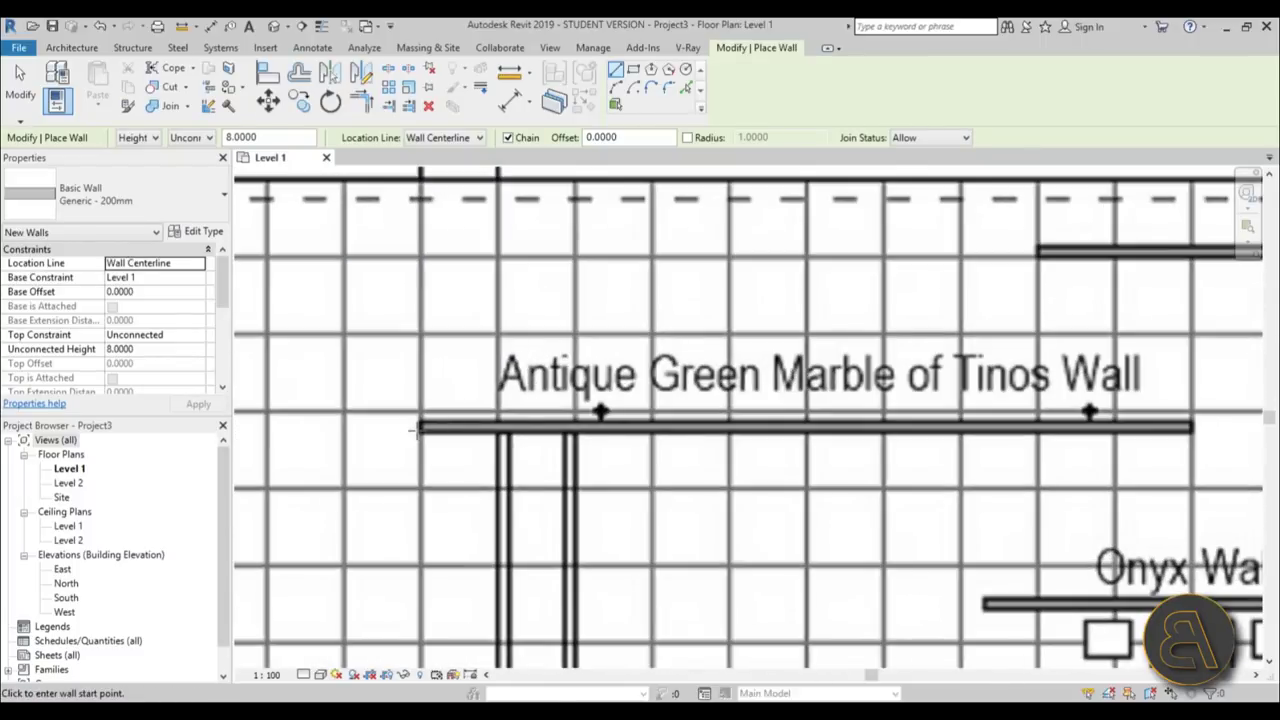
{"action": "left_click", "coordinate": [416, 426]}
{"action": "left_click", "coordinate": [1192, 426]}
{"action": "key", "text": "Escape"}
Trace the Green Marble from the Alps wall eastward and chain it down the small pool's east side.
{"action": "middle_click_drag", "start_coordinate": [949, 421], "coordinate": [310, 482]}
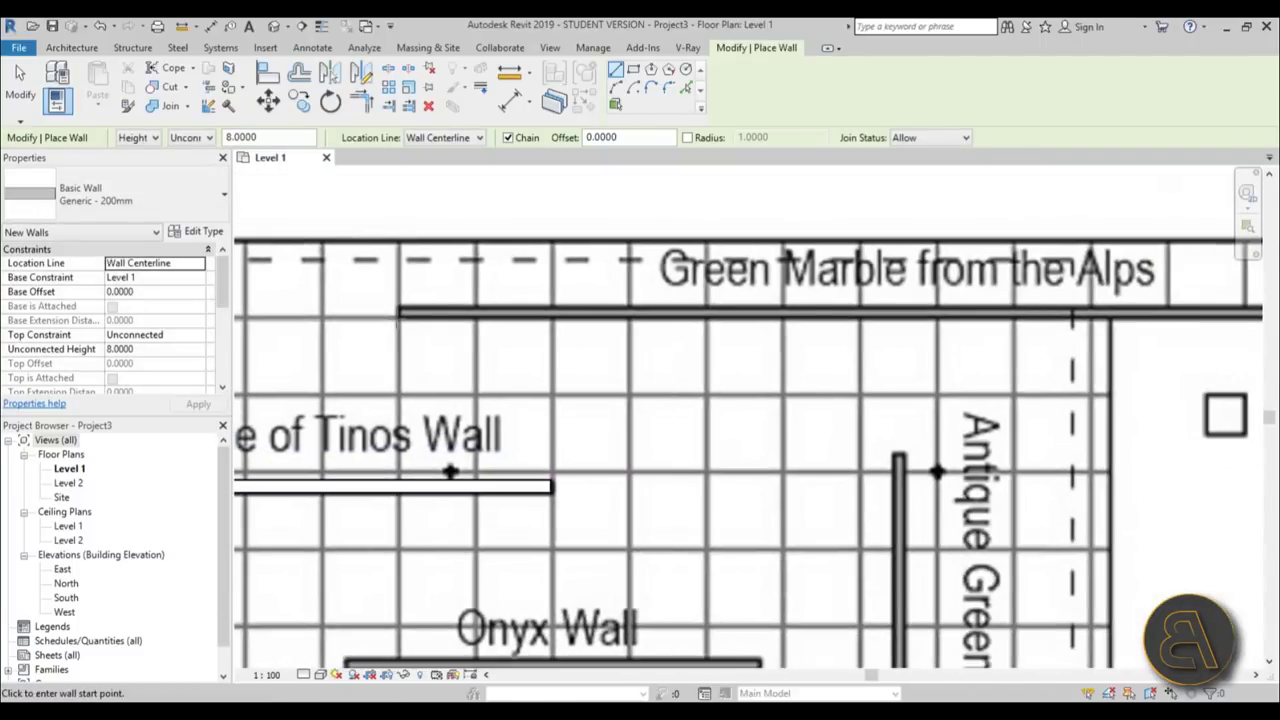
{"action": "left_click", "coordinate": [393, 312]}
{"action": "scroll", "coordinate": [540, 318], "scroll_direction": "down", "scroll_amount": 3}
{"action": "scroll", "coordinate": [671, 323], "scroll_direction": "up", "scroll_amount": 4}
{"action": "left_click", "coordinate": [734, 317]}
{"action": "scroll", "coordinate": [737, 440], "scroll_direction": "down", "scroll_amount": 2}
{"action": "middle_click_drag", "start_coordinate": [737, 440], "coordinate": [728, 170]}
{"action": "scroll", "coordinate": [740, 612], "scroll_direction": "up", "scroll_amount": 2}
{"action": "left_click", "coordinate": [693, 573]}
Continue the chain west along the small pool's lower side to the drawn solid wall's end and finish it.
{"action": "scroll", "coordinate": [634, 575], "scroll_direction": "down", "scroll_amount": 2}
{"action": "middle_click_drag", "start_coordinate": [634, 575], "coordinate": [1110, 521]}
{"action": "scroll", "coordinate": [697, 512], "scroll_direction": "up", "scroll_amount": 3}
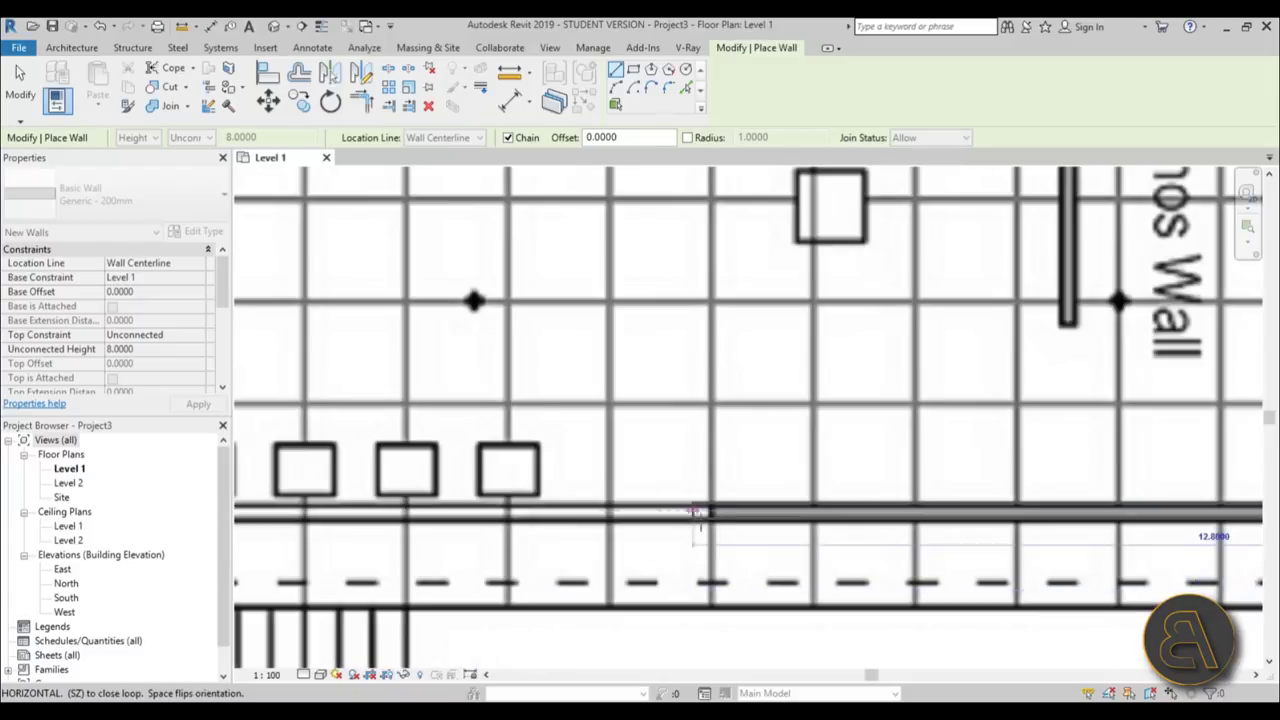
{"action": "left_click", "coordinate": [711, 512]}
{"action": "scroll", "coordinate": [643, 526], "scroll_direction": "down", "scroll_amount": 5}
{"action": "key", "text": "Escape"}
Trace the lower horizontal Antique Green Marble of Tinos wall, about 11.2 m long.
{"action": "scroll", "coordinate": [641, 527], "scroll_direction": "up", "scroll_amount": 2}
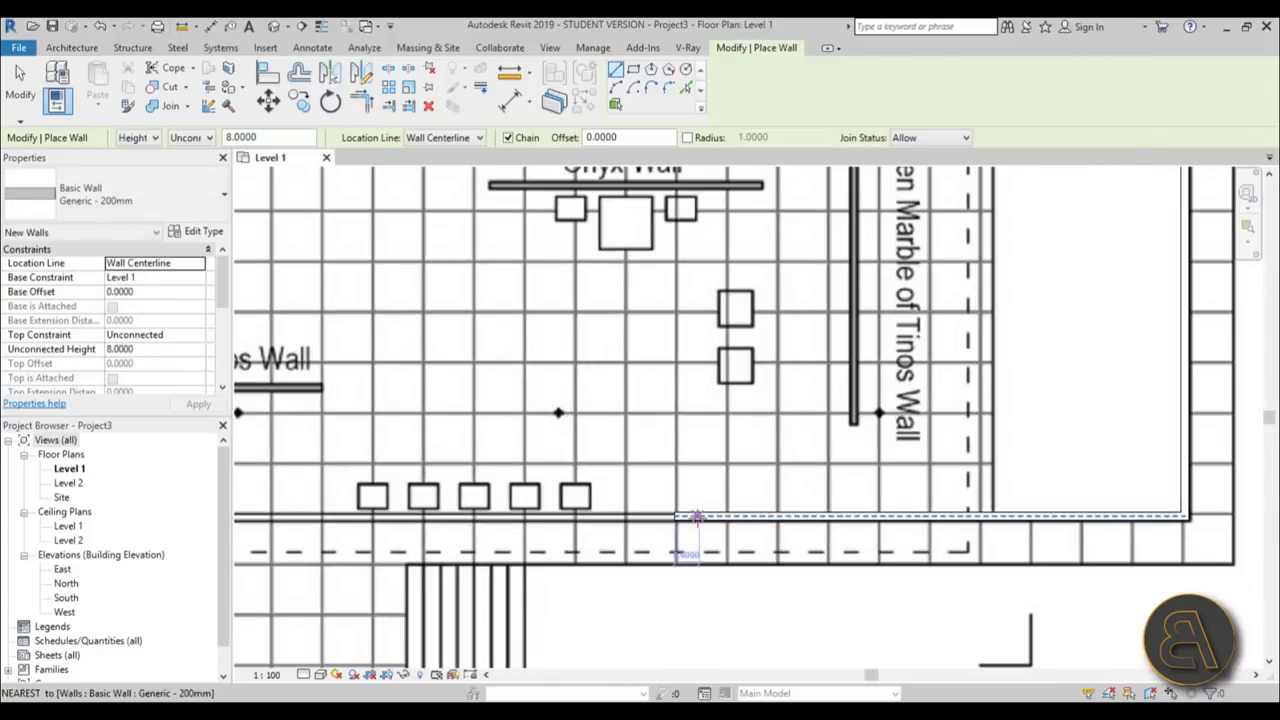
{"action": "middle_click_drag", "start_coordinate": [322, 520], "coordinate": [657, 514]}
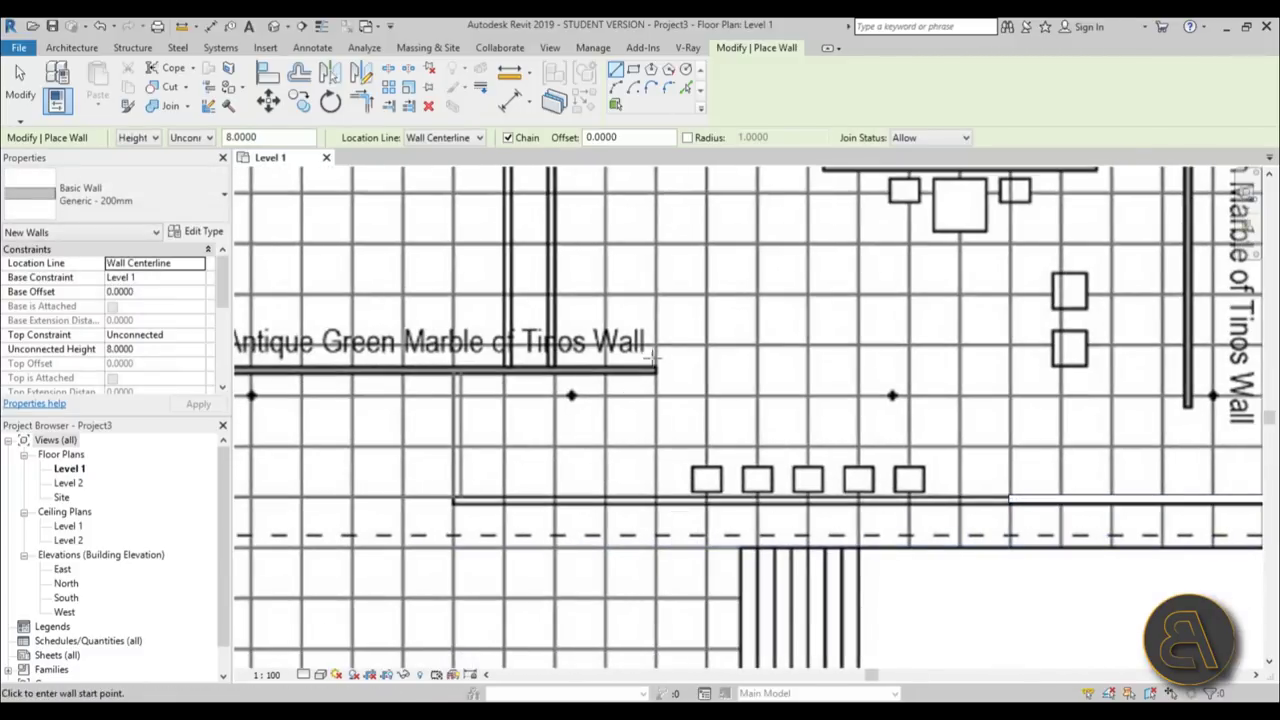
{"action": "scroll", "coordinate": [652, 356], "scroll_direction": "up", "scroll_amount": 4}
{"action": "left_click", "coordinate": [668, 396]}
{"action": "scroll", "coordinate": [668, 396], "scroll_direction": "down", "scroll_amount": 3}
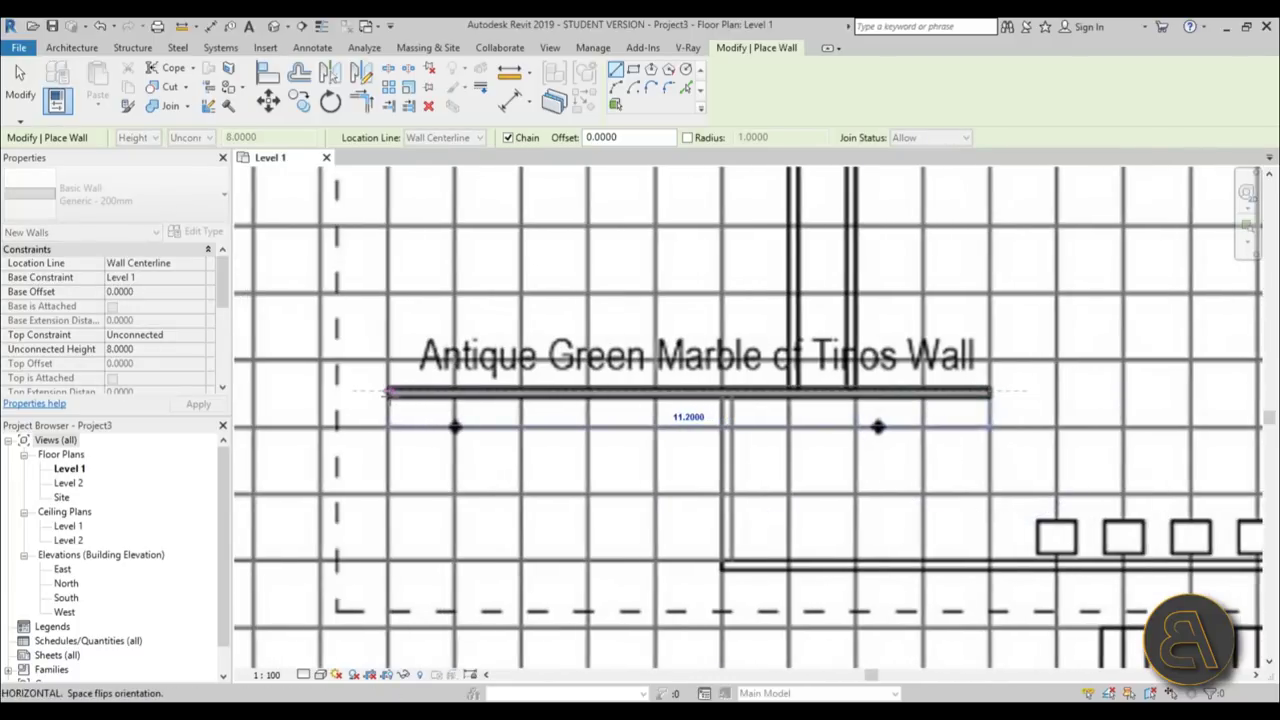
{"action": "left_click", "coordinate": [390, 393]}
{"action": "key", "text": "Escape"}
Trace the vertical Antique Green Marble of Tinos wall beside the small pool, about 9.3 m long.
{"action": "scroll", "coordinate": [342, 495], "scroll_direction": "down", "scroll_amount": 4}
{"action": "middle_click_drag", "start_coordinate": [797, 432], "coordinate": [702, 422]}
{"action": "scroll", "coordinate": [598, 388], "scroll_direction": "up", "scroll_amount": 6}
{"action": "scroll", "coordinate": [710, 300], "scroll_direction": "down", "scroll_amount": 2}
{"action": "left_click", "coordinate": [684, 262]}
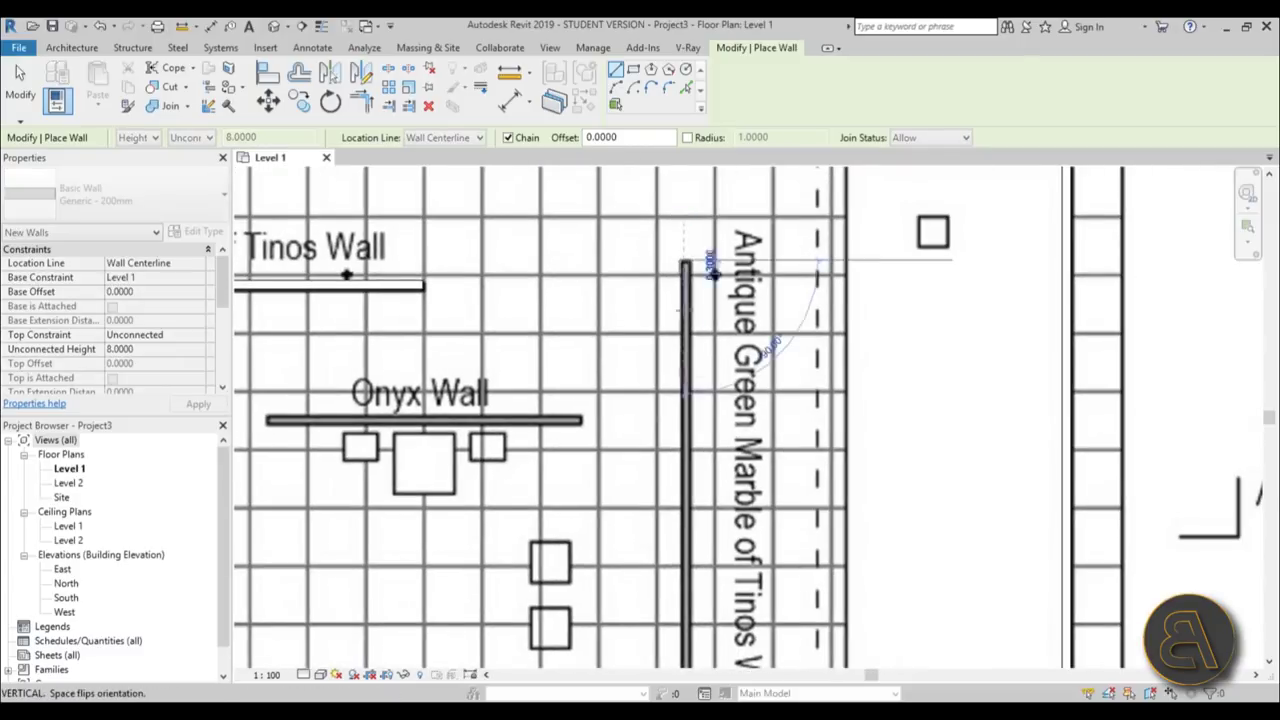
{"action": "scroll", "coordinate": [677, 346], "scroll_direction": "down", "scroll_amount": 2}
{"action": "left_click", "coordinate": [657, 441]}
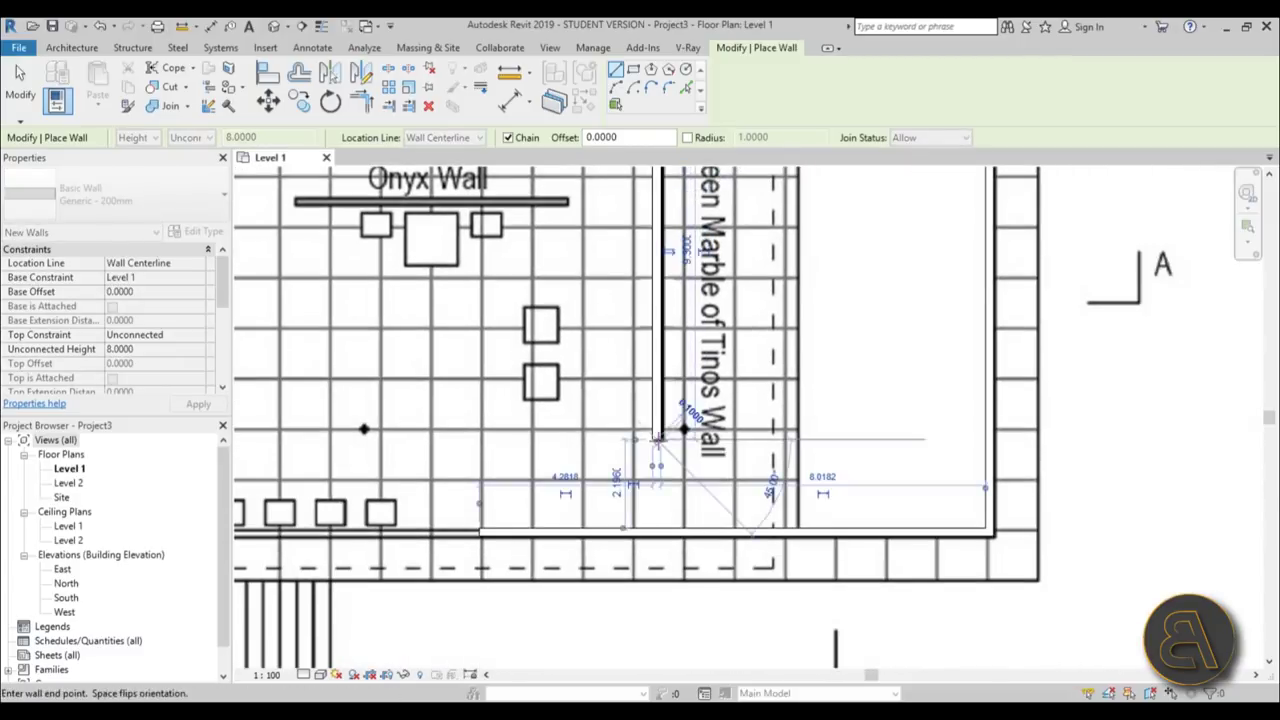
{"action": "key", "text": "Escape"}
Trace the Onyx wall from end to end and leave the Wall tool.
{"action": "scroll", "coordinate": [297, 201], "scroll_direction": "up", "scroll_amount": 4}
{"action": "left_click", "coordinate": [433, 425]}
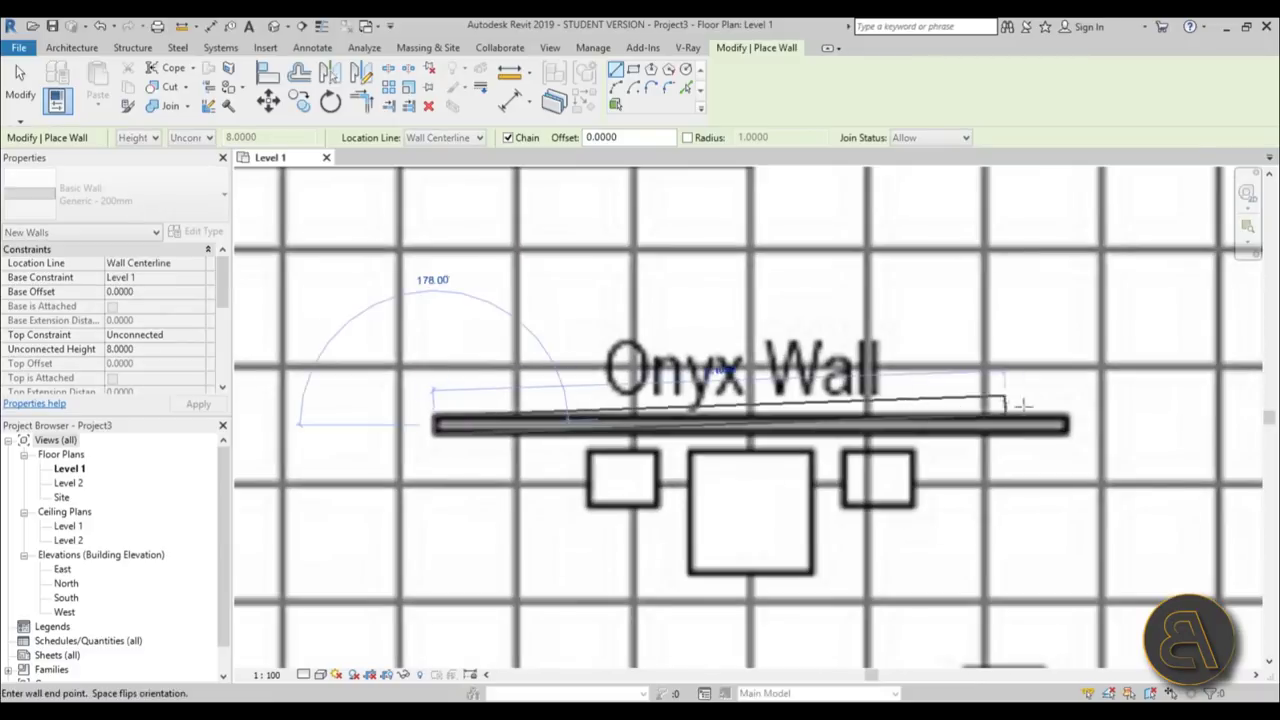
{"action": "left_click", "coordinate": [1068, 425]}
{"action": "scroll", "coordinate": [986, 386], "scroll_direction": "down", "scroll_amount": 5}
{"action": "key", "text": "Escape"}
{"action": "key", "text": "Escape"}
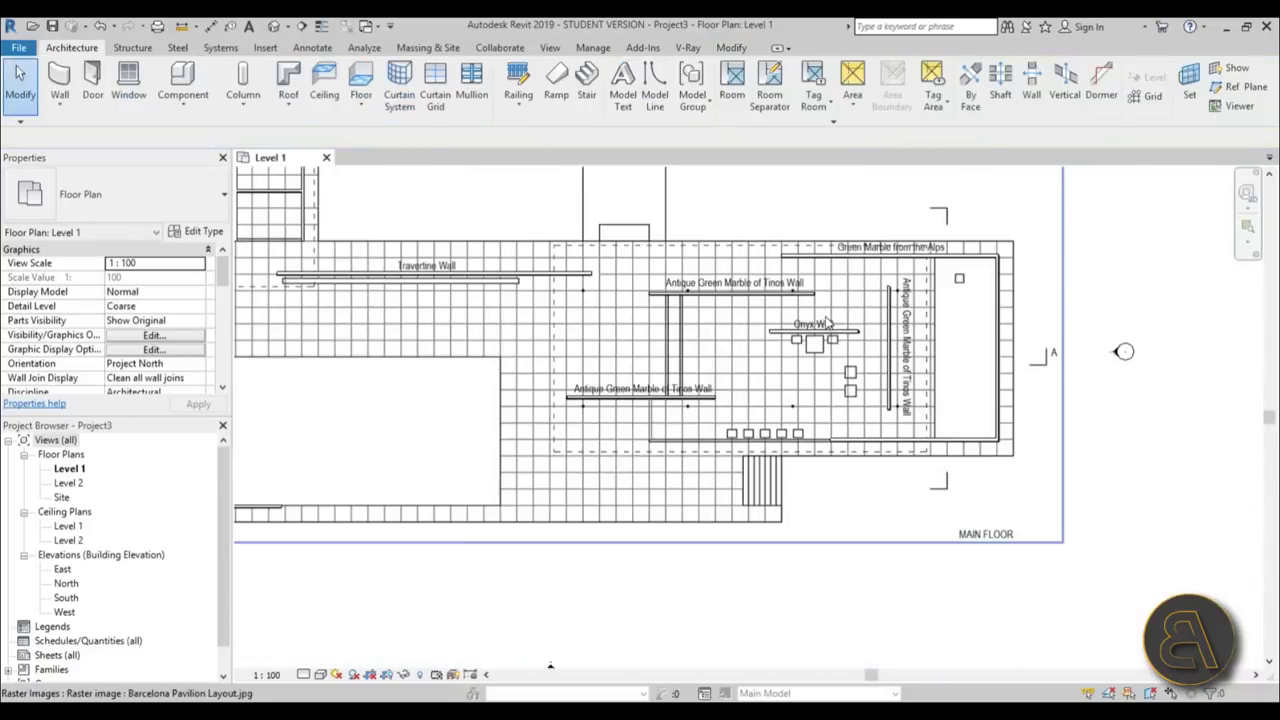
{"action": "scroll", "coordinate": [640, 440], "scroll_direction": "down", "scroll_amount": 3}
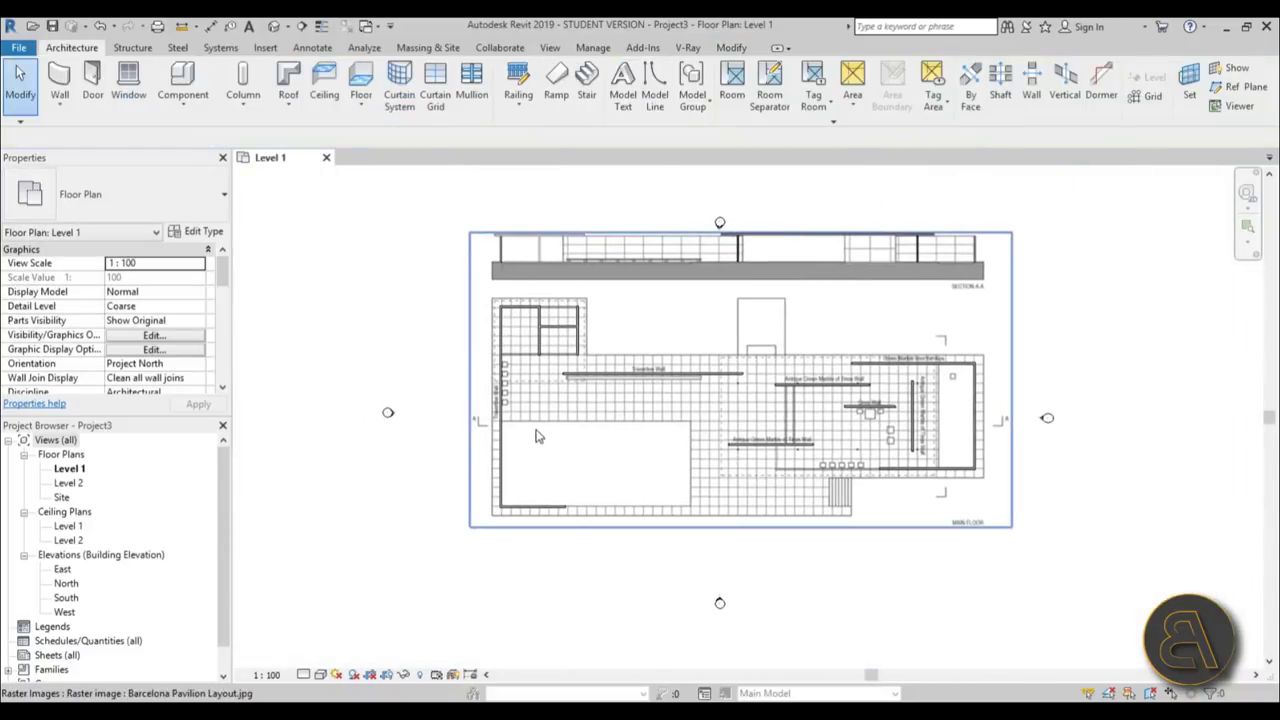
Set the top constraint of all the drawn Generic - 200mm walls to Up to level: Level 2.
{"action": "scroll", "coordinate": [438, 360], "scroll_direction": "down", "scroll_amount": 1}
{"action": "left_click_drag", "start_coordinate": [434, 290], "coordinate": [942, 540]}
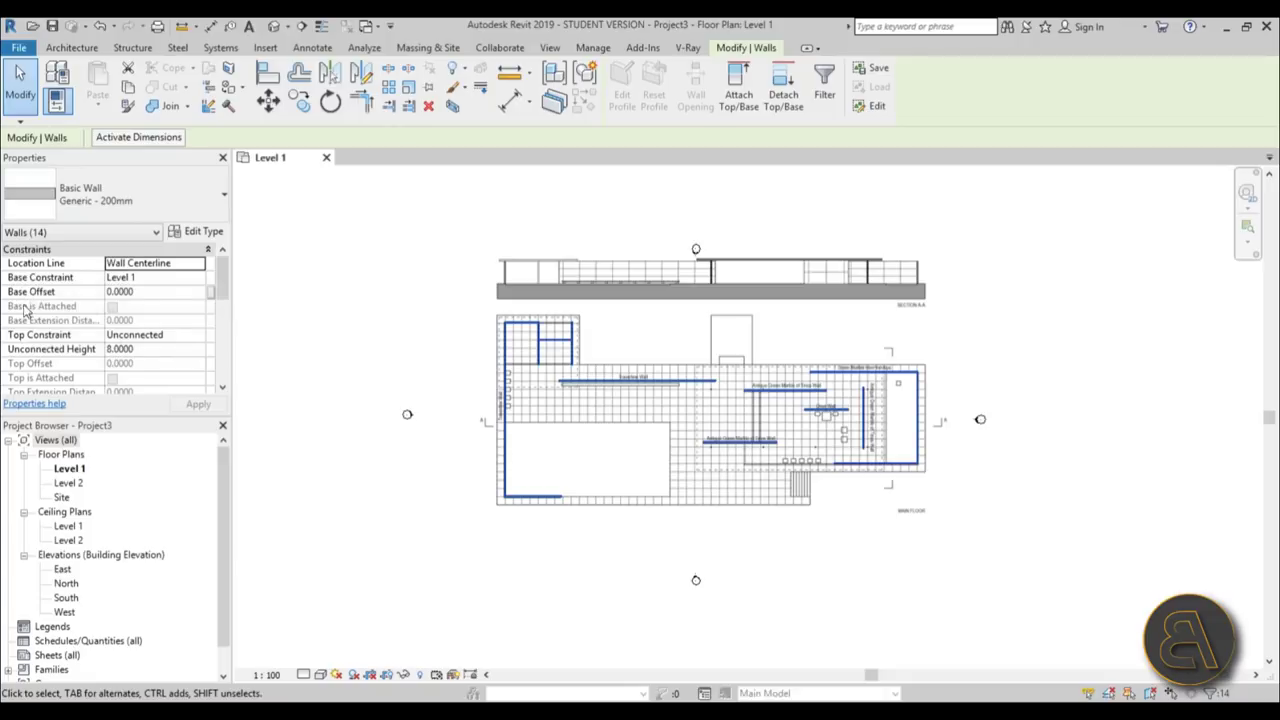
{"action": "left_click", "coordinate": [200, 337]}
{"action": "left_click", "coordinate": [173, 376]}
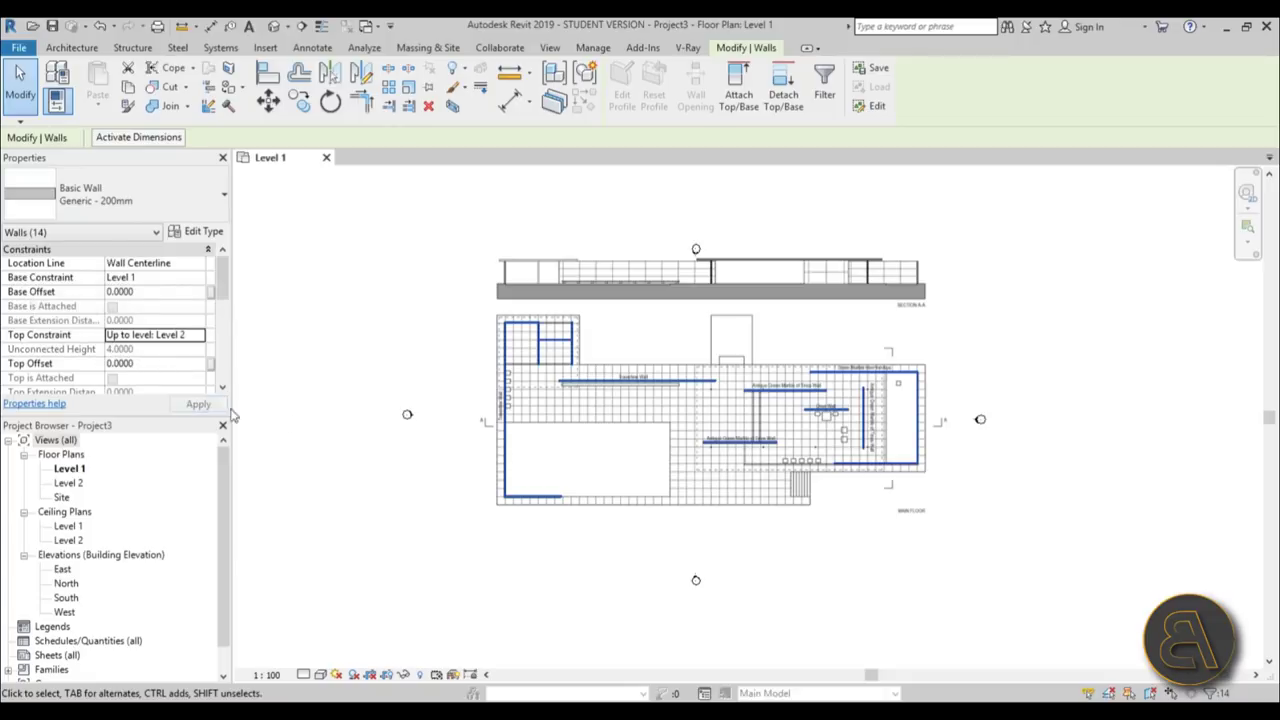
{"action": "left_click", "coordinate": [350, 415]}
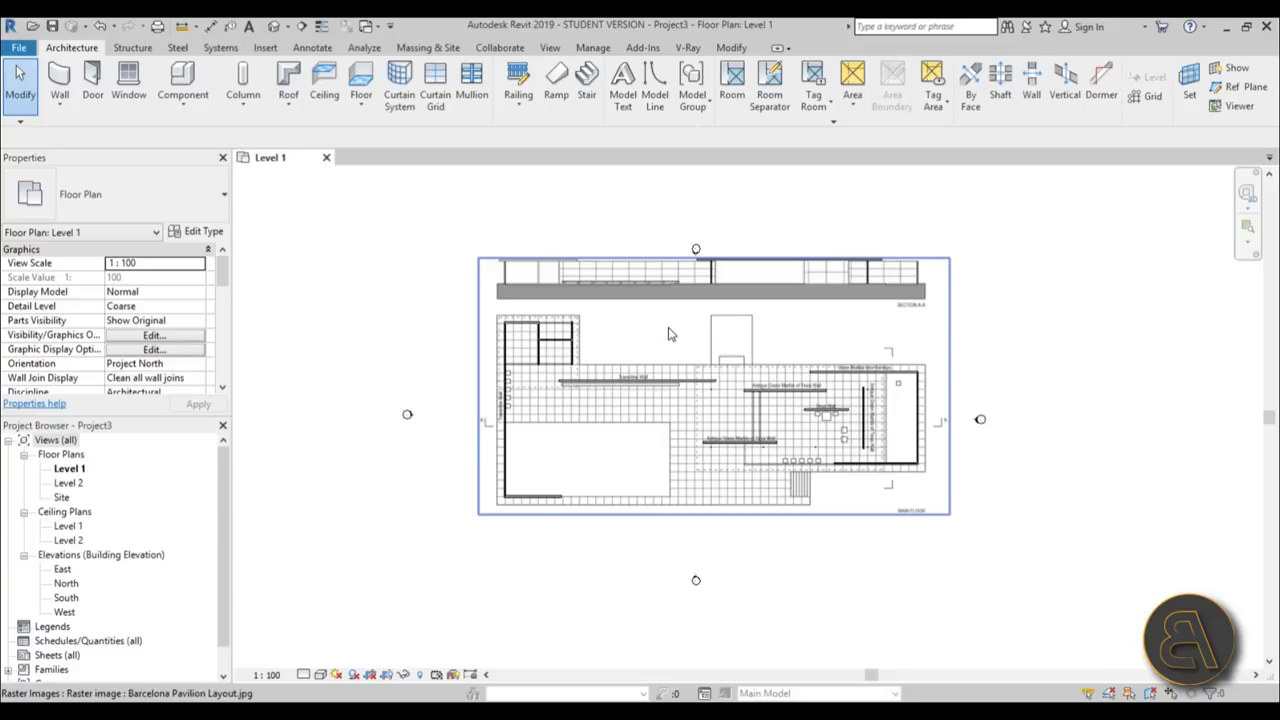
Draw a Storefront curtain wall about 4.8 m long across the lower opening of the upper-left building's larger room.
{"action": "scroll", "coordinate": [740, 455], "scroll_direction": "up", "scroll_amount": 2}
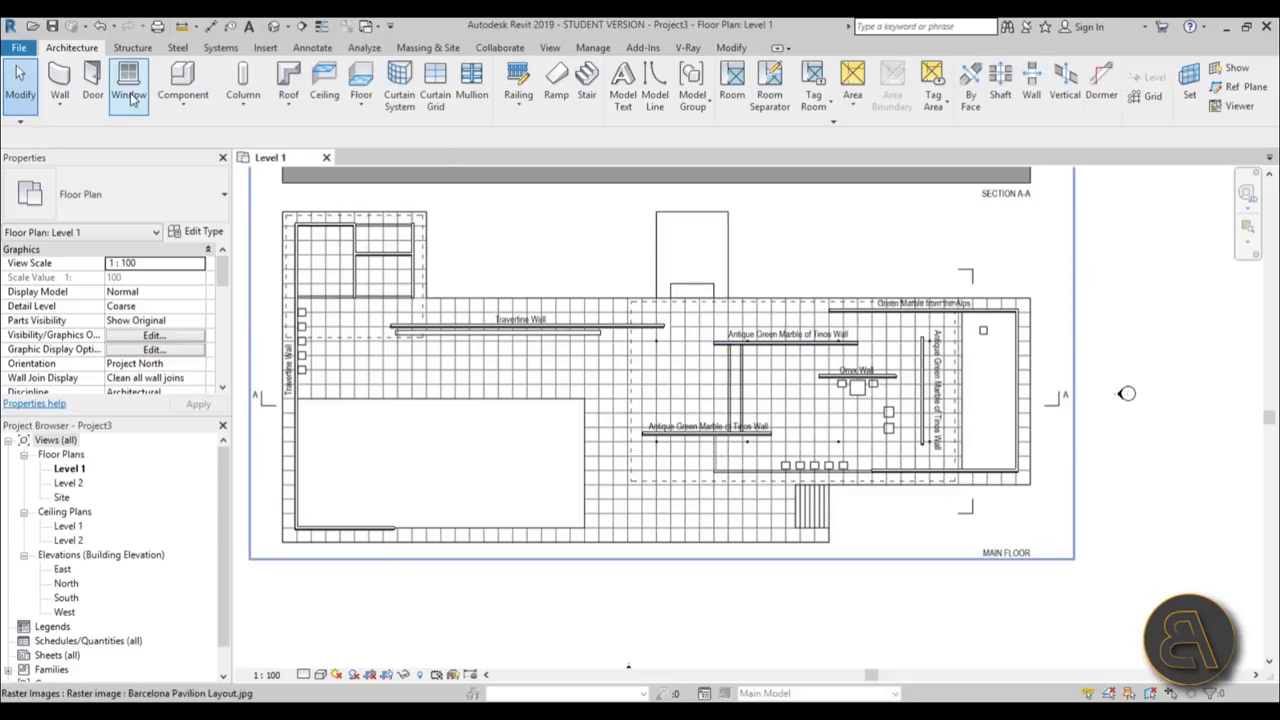
{"action": "left_click", "coordinate": [59, 80]}
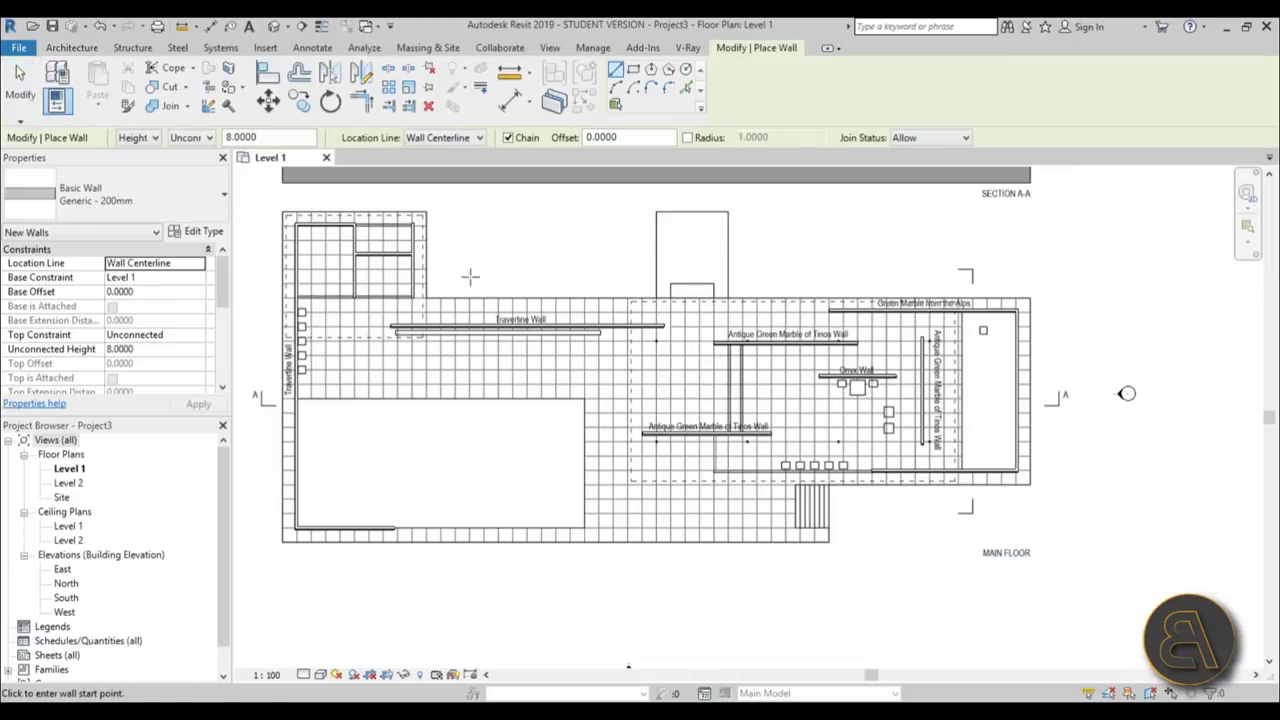
{"action": "left_click", "coordinate": [135, 195]}
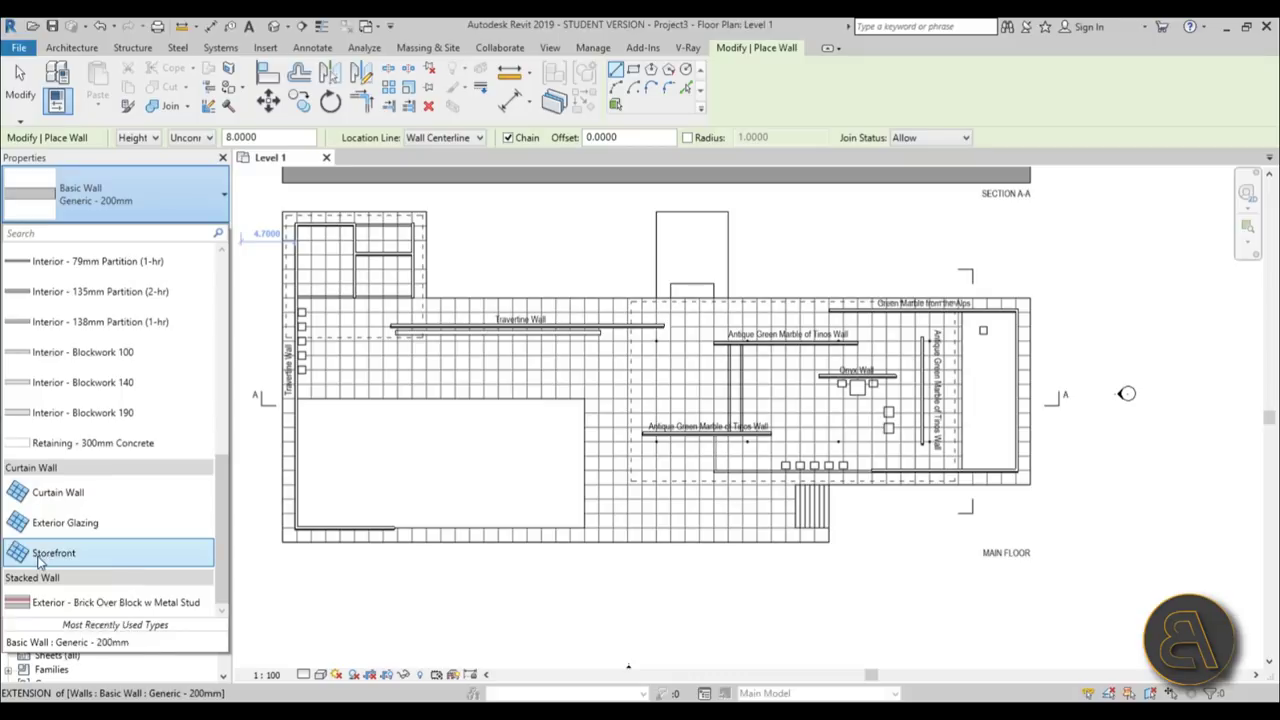
{"action": "left_click", "coordinate": [42, 556]}
{"action": "scroll", "coordinate": [290, 360], "scroll_direction": "up", "scroll_amount": 5}
{"action": "scroll", "coordinate": [390, 393], "scroll_direction": "up", "scroll_amount": 2}
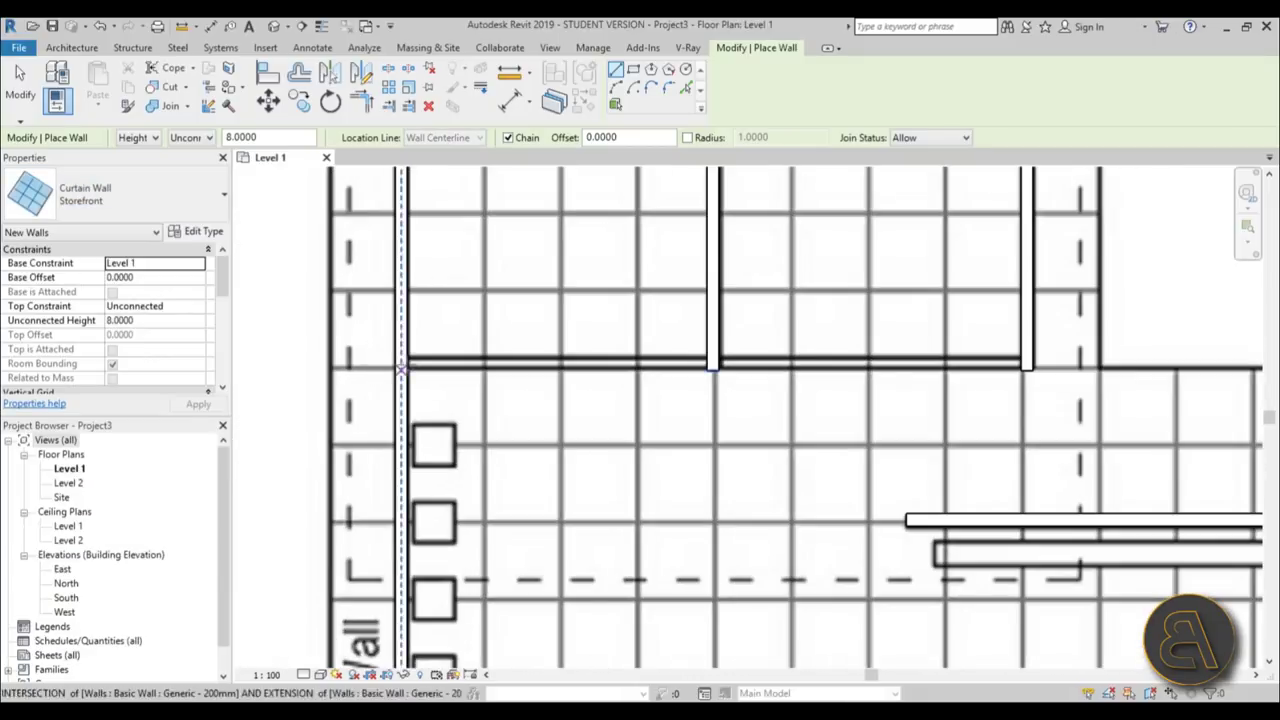
{"action": "left_click", "coordinate": [429, 357]}
{"action": "scroll", "coordinate": [680, 352], "scroll_direction": "up", "scroll_amount": 3}
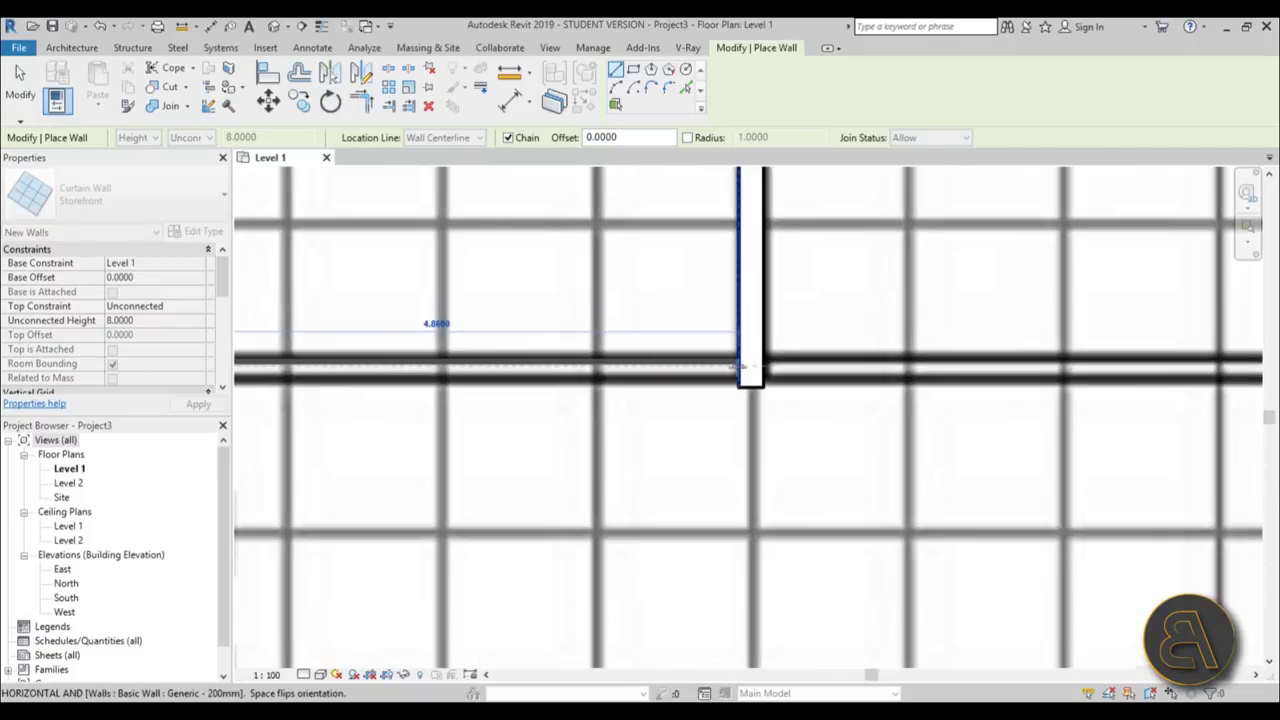
{"action": "left_click", "coordinate": [740, 365]}
{"action": "scroll", "coordinate": [738, 390], "scroll_direction": "down", "scroll_amount": 2}
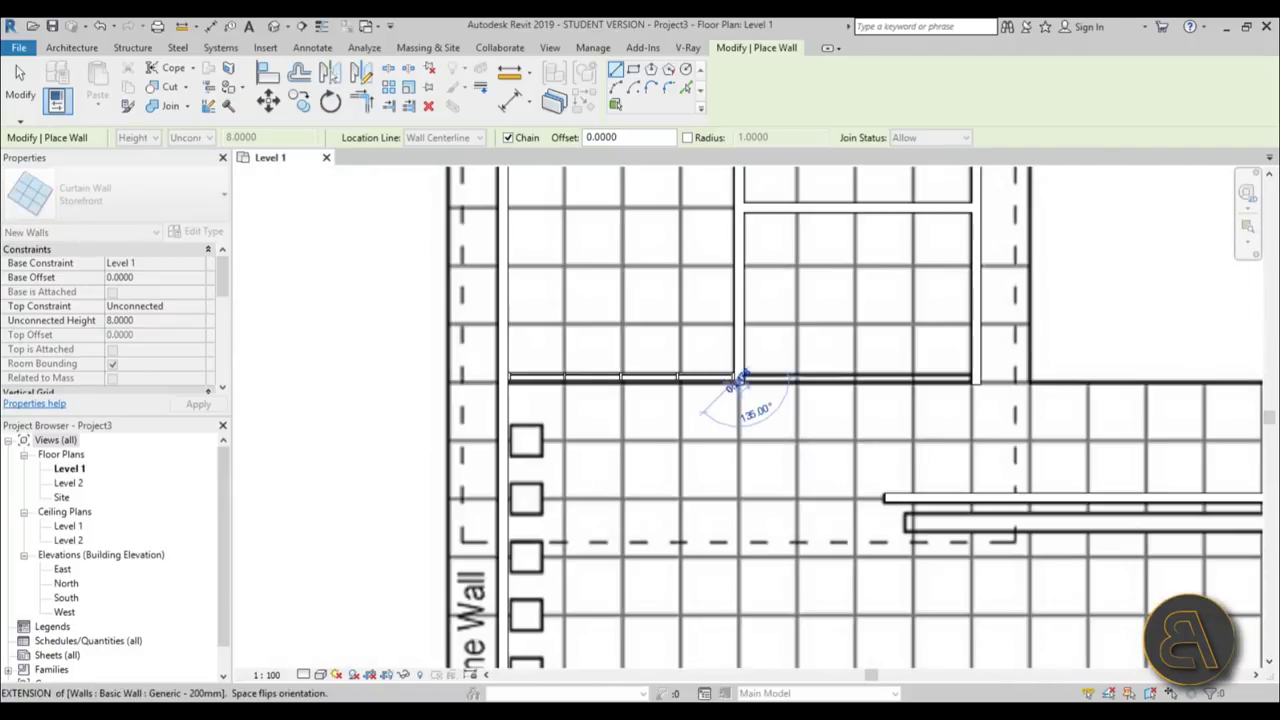
{"action": "key", "text": "Escape"}
{"action": "key", "text": "Escape"}
Add a Storefront curtain wall across the neighbouring room's lower opening, continuing in line from the first one's end.
{"action": "left_click", "coordinate": [655, 371]}
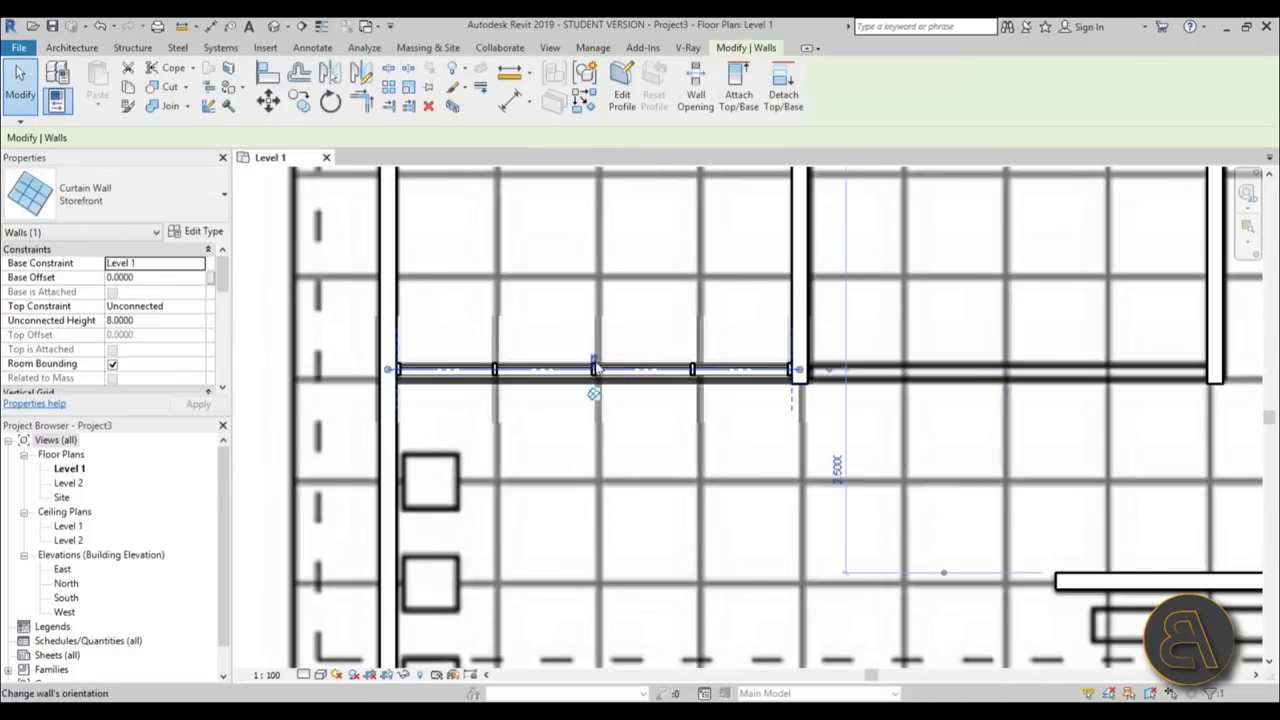
{"action": "scroll", "coordinate": [594, 369], "scroll_direction": "up", "scroll_amount": 5}
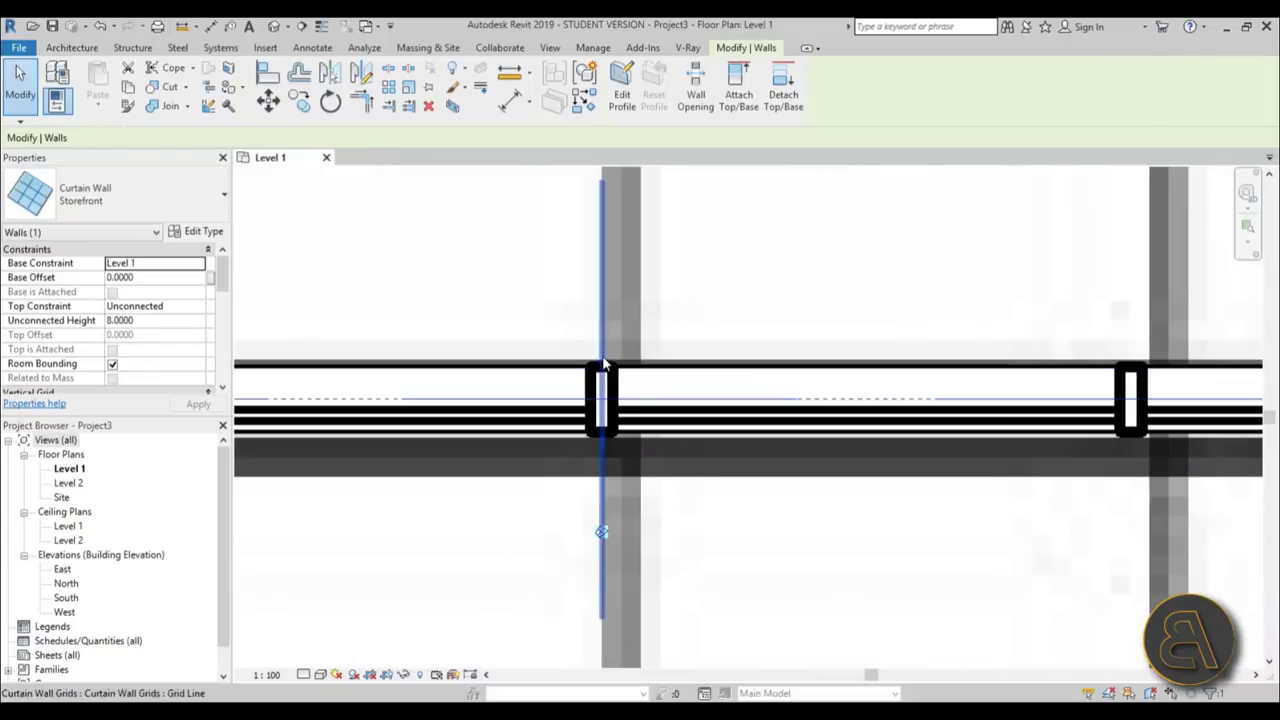
{"action": "scroll", "coordinate": [600, 370], "scroll_direction": "down", "scroll_amount": 4}
{"action": "scroll", "coordinate": [677, 340], "scroll_direction": "down", "scroll_amount": 2}
{"action": "middle_click_drag", "start_coordinate": [701, 369], "coordinate": [624, 369]}
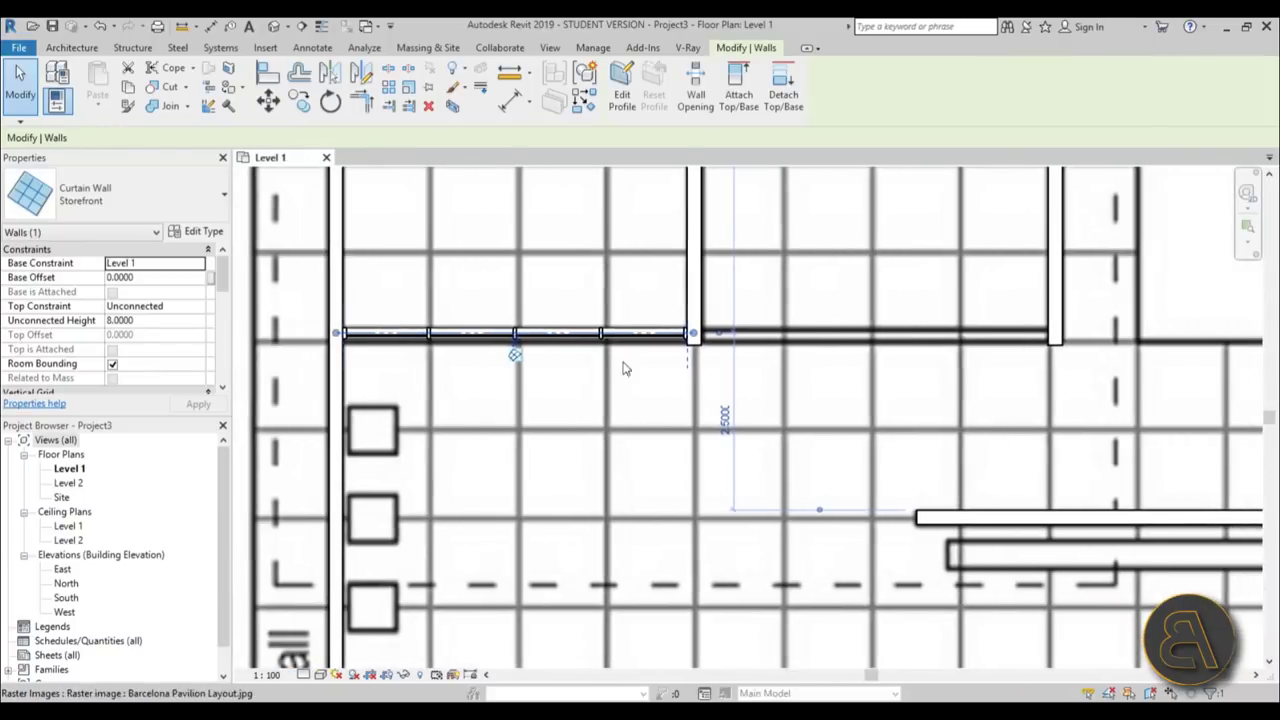
{"action": "left_click", "coordinate": [72, 48]}
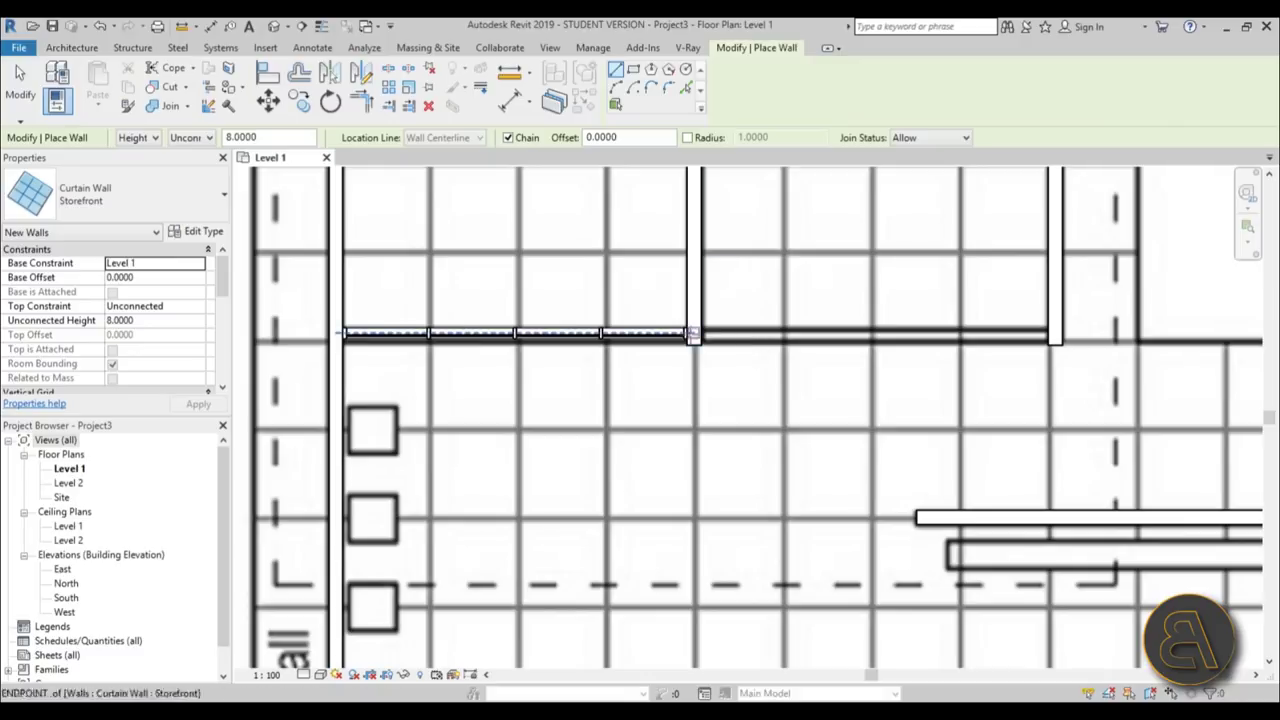
{"action": "left_click", "coordinate": [693, 333]}
{"action": "left_click", "coordinate": [1048, 333]}
{"action": "scroll", "coordinate": [655, 415], "scroll_direction": "down", "scroll_amount": 3}
{"action": "key", "text": "Escape"}
Draw a Storefront curtain wall across the upper opening of the small room in the upper-left building.
{"action": "middle_click_drag", "start_coordinate": [731, 420], "coordinate": [624, 524]}
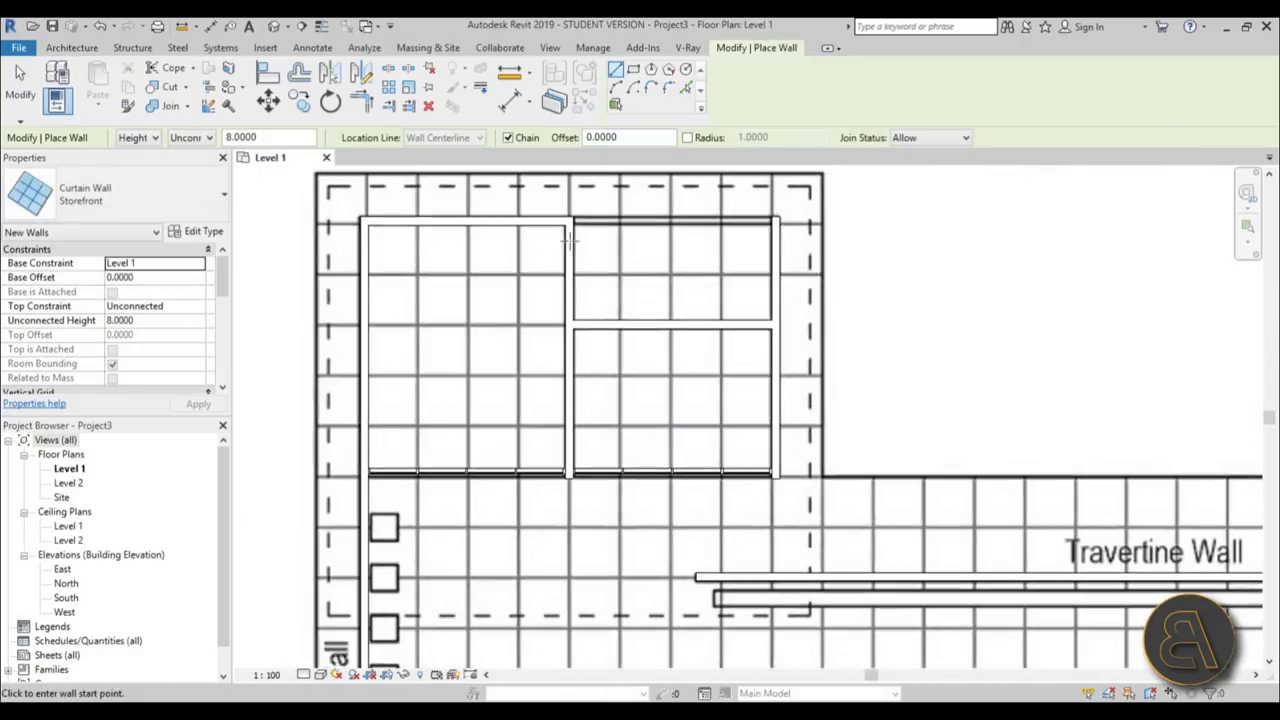
{"action": "scroll", "coordinate": [568, 240], "scroll_direction": "up", "scroll_amount": 4}
{"action": "left_click", "coordinate": [590, 280]}
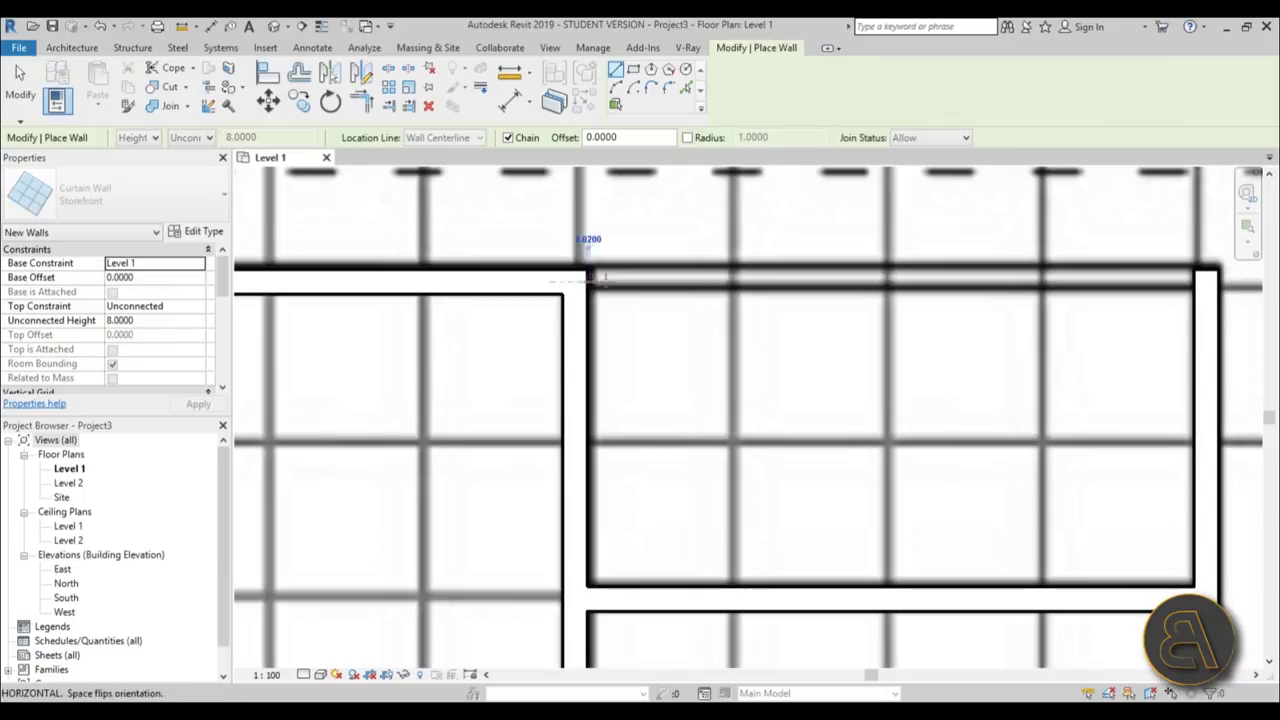
{"action": "left_click", "coordinate": [1198, 282]}
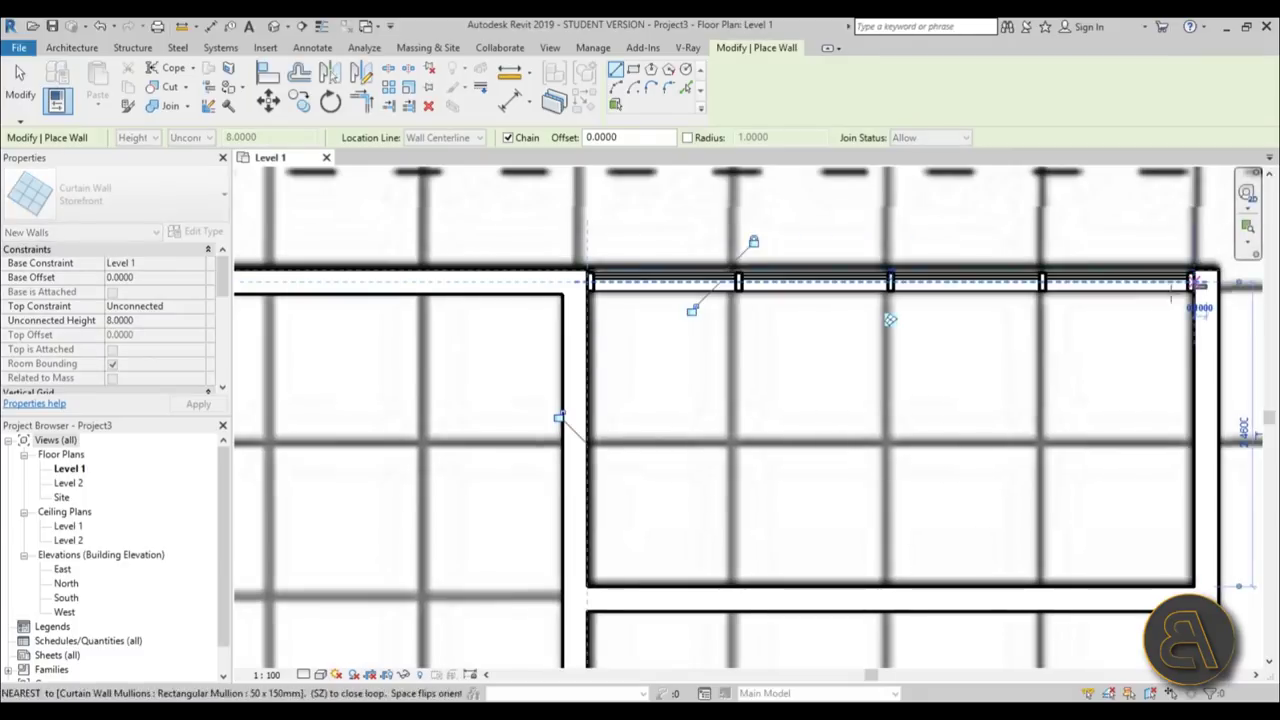
{"action": "key", "text": "Escape"}
Trace the left vertical glazing line with a Storefront curtain wall between the two horizontal Antique Green Marble of Tinos walls.
{"action": "scroll", "coordinate": [869, 266], "scroll_direction": "down", "scroll_amount": 4}
{"action": "middle_click_drag", "start_coordinate": [852, 344], "coordinate": [490, 170]}
{"action": "scroll", "coordinate": [490, 172], "scroll_direction": "down", "scroll_amount": 3}
{"action": "scroll", "coordinate": [840, 316], "scroll_direction": "down", "scroll_amount": 3}
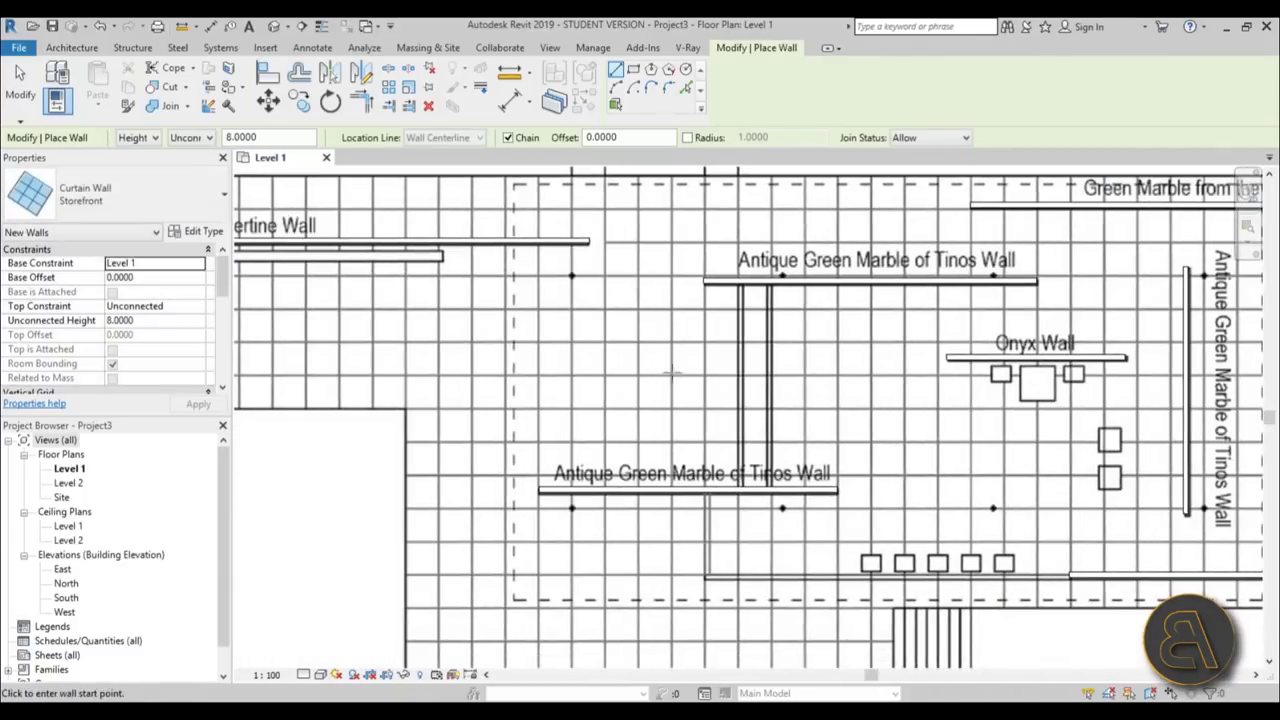
{"action": "scroll", "coordinate": [717, 240], "scroll_direction": "up", "scroll_amount": 4}
{"action": "left_click", "coordinate": [717, 218]}
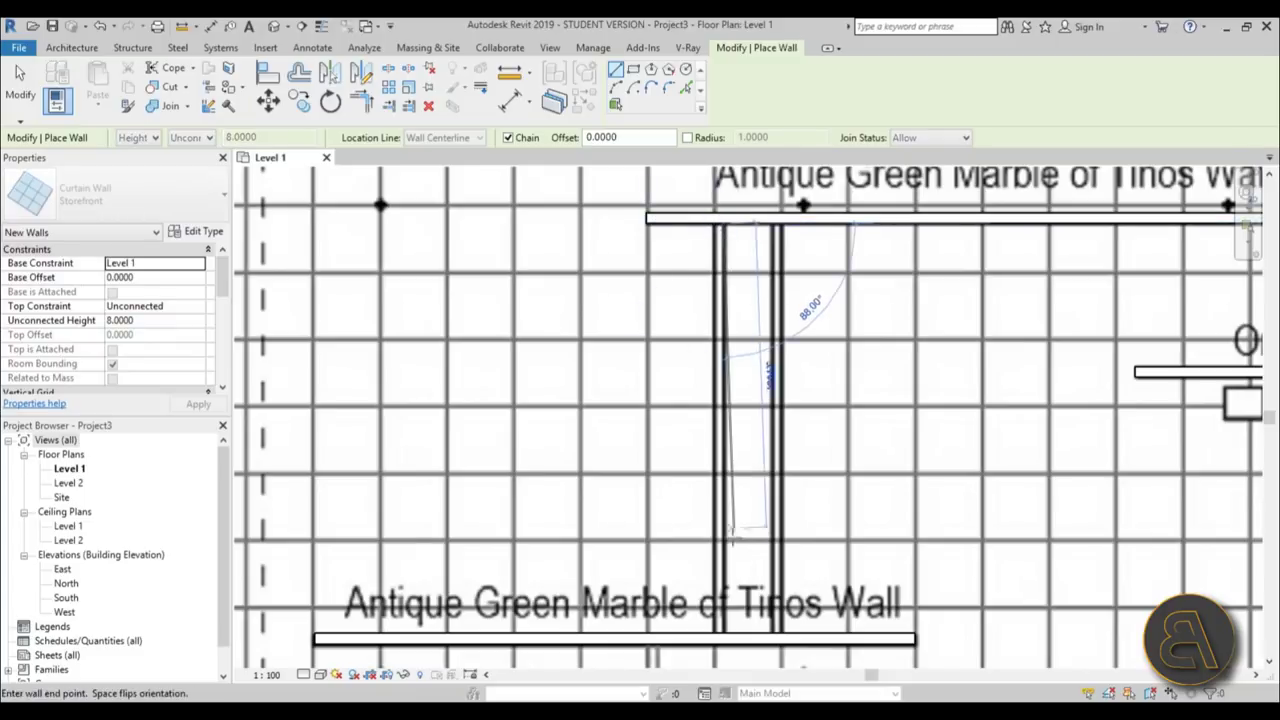
{"action": "left_click", "coordinate": [721, 636]}
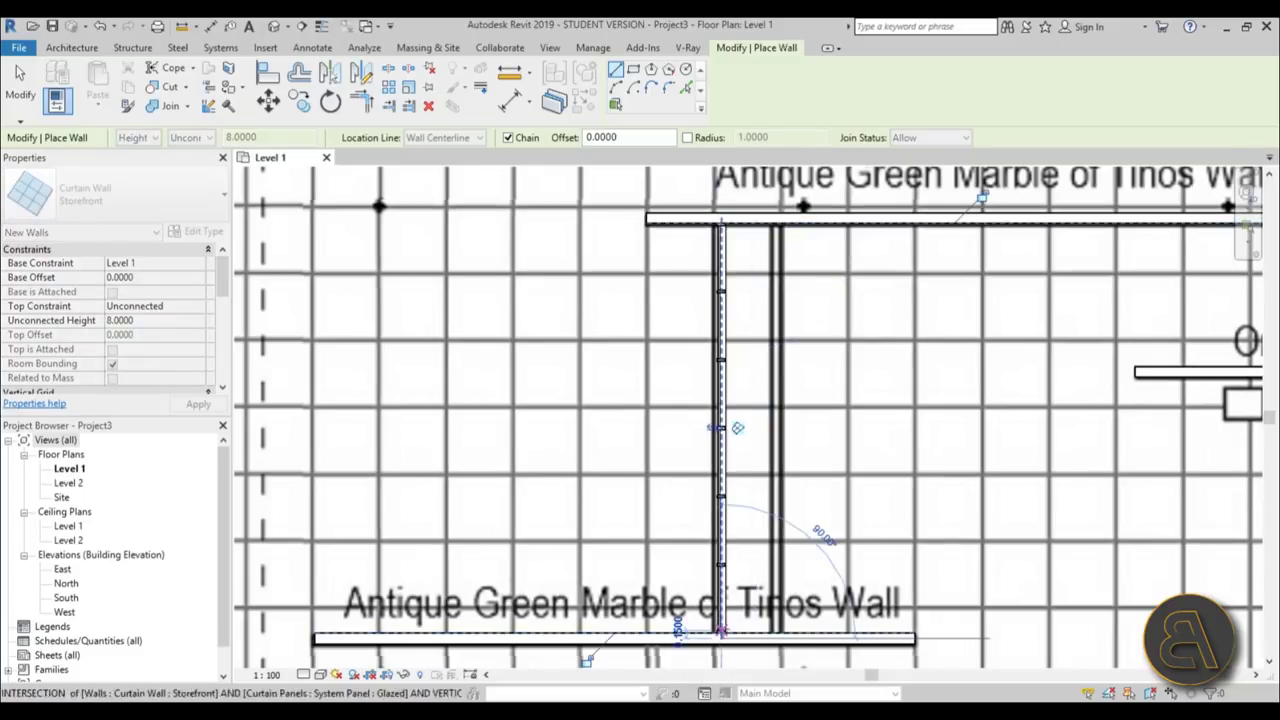
{"action": "scroll", "coordinate": [570, 400], "scroll_direction": "down", "scroll_amount": 3}
{"action": "key", "text": "Escape"}
Draw a Storefront curtain wall about 13.6 m long from the lower solid wall's end west to the glazing corner, and leave the Wall tool.
{"action": "scroll", "coordinate": [790, 403], "scroll_direction": "down", "scroll_amount": 1}
{"action": "middle_click_drag", "start_coordinate": [795, 403], "coordinate": [617, 80]}
{"action": "scroll", "coordinate": [697, 440], "scroll_direction": "up", "scroll_amount": 4}
{"action": "scroll", "coordinate": [771, 340], "scroll_direction": "down", "scroll_amount": 1}
{"action": "middle_click_drag", "start_coordinate": [1104, 294], "coordinate": [980, 410]}
{"action": "scroll", "coordinate": [980, 410], "scroll_direction": "up", "scroll_amount": 1}
{"action": "scroll", "coordinate": [981, 410], "scroll_direction": "up", "scroll_amount": 3}
{"action": "left_click", "coordinate": [964, 348]}
{"action": "scroll", "coordinate": [620, 348], "scroll_direction": "down", "scroll_amount": 5}
{"action": "middle_click_drag", "start_coordinate": [620, 348], "coordinate": [926, 351]}
{"action": "scroll", "coordinate": [490, 342], "scroll_direction": "up", "scroll_amount": 2}
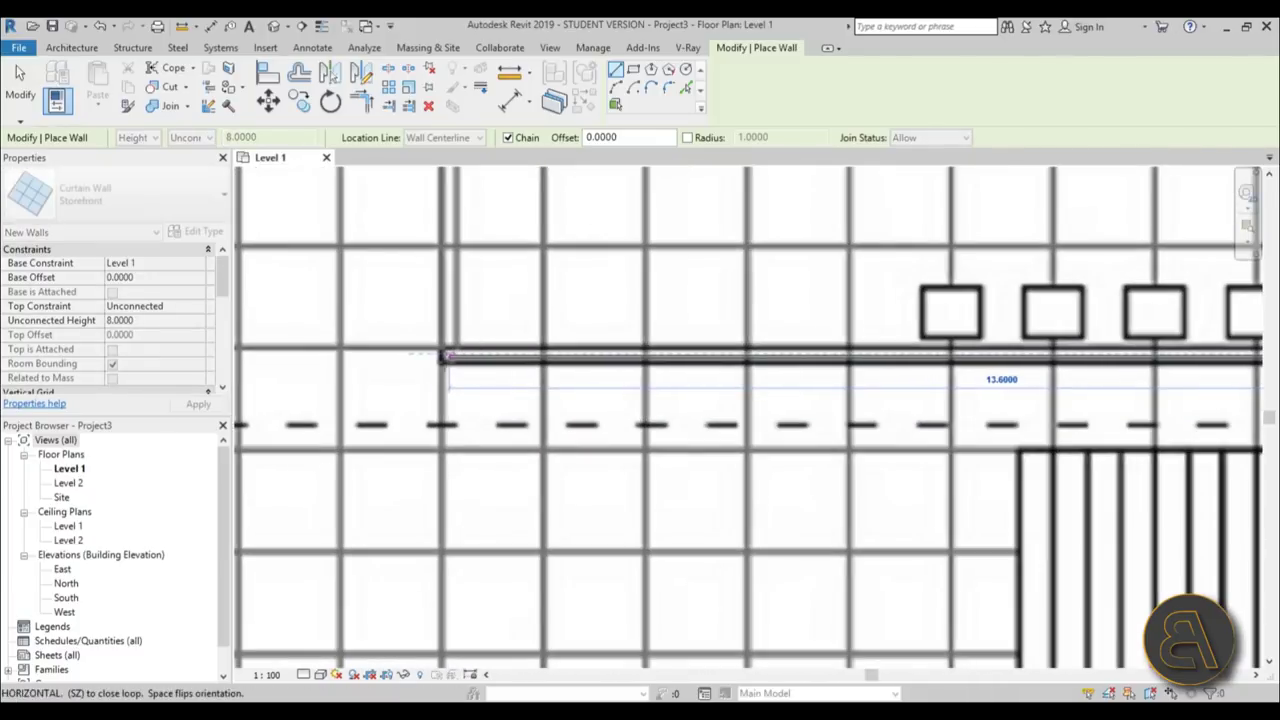
{"action": "left_click", "coordinate": [442, 357]}
{"action": "scroll", "coordinate": [566, 446], "scroll_direction": "down", "scroll_amount": 7}
{"action": "key", "text": "Escape"}
{"action": "middle_click_drag", "start_coordinate": [974, 420], "coordinate": [857, 551]}
{"action": "middle_click_drag", "start_coordinate": [705, 441], "coordinate": [708, 453]}
{"action": "scroll", "coordinate": [680, 460], "scroll_direction": "down", "scroll_amount": 4}
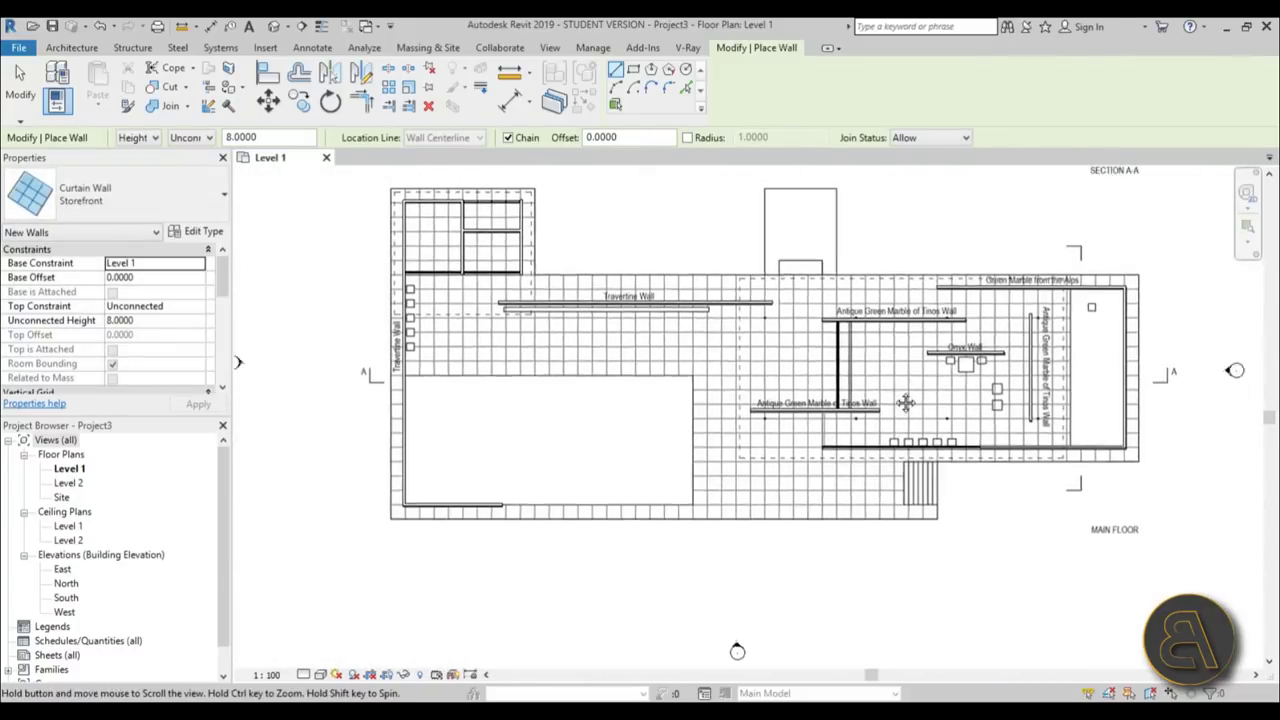
{"action": "key", "text": "Escape"}
Select all five Storefront curtain walls and constrain their tops to Level 2.
{"action": "scroll", "coordinate": [856, 445], "scroll_direction": "up", "scroll_amount": 1}
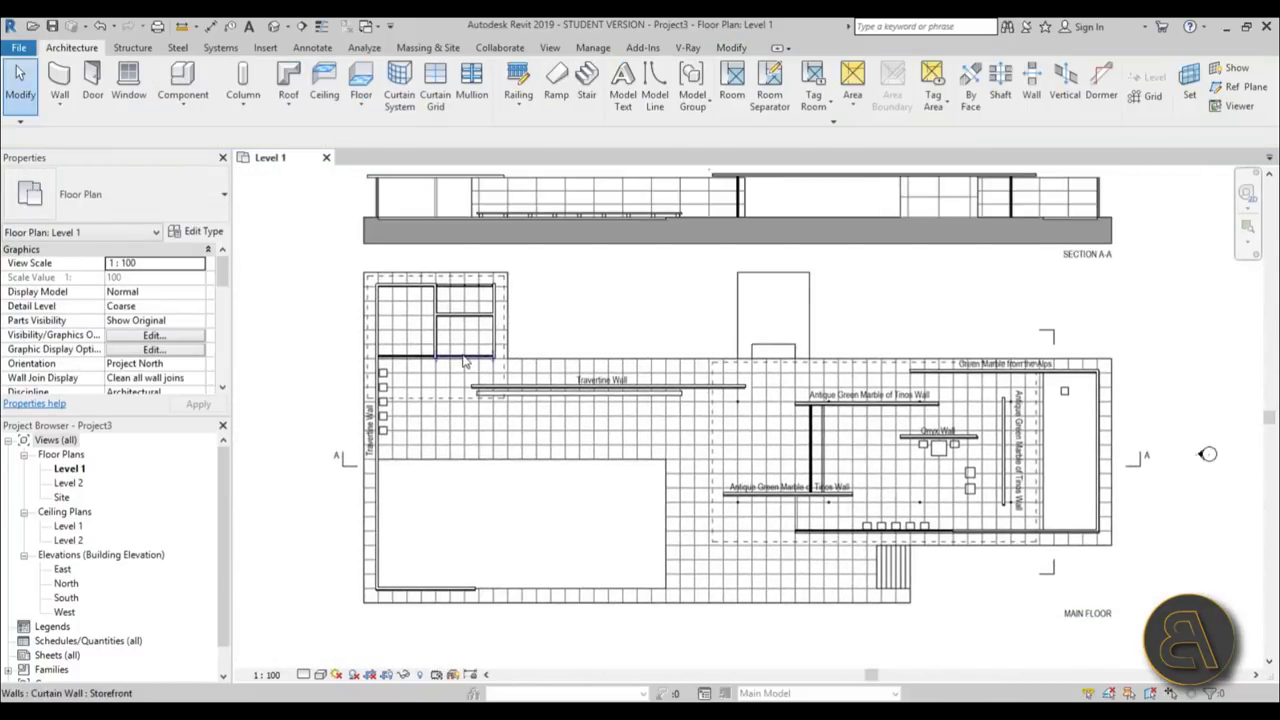
{"action": "left_click", "coordinate": [395, 365]}
{"action": "left_click", "coordinate": [395, 359], "text": "ctrl"}
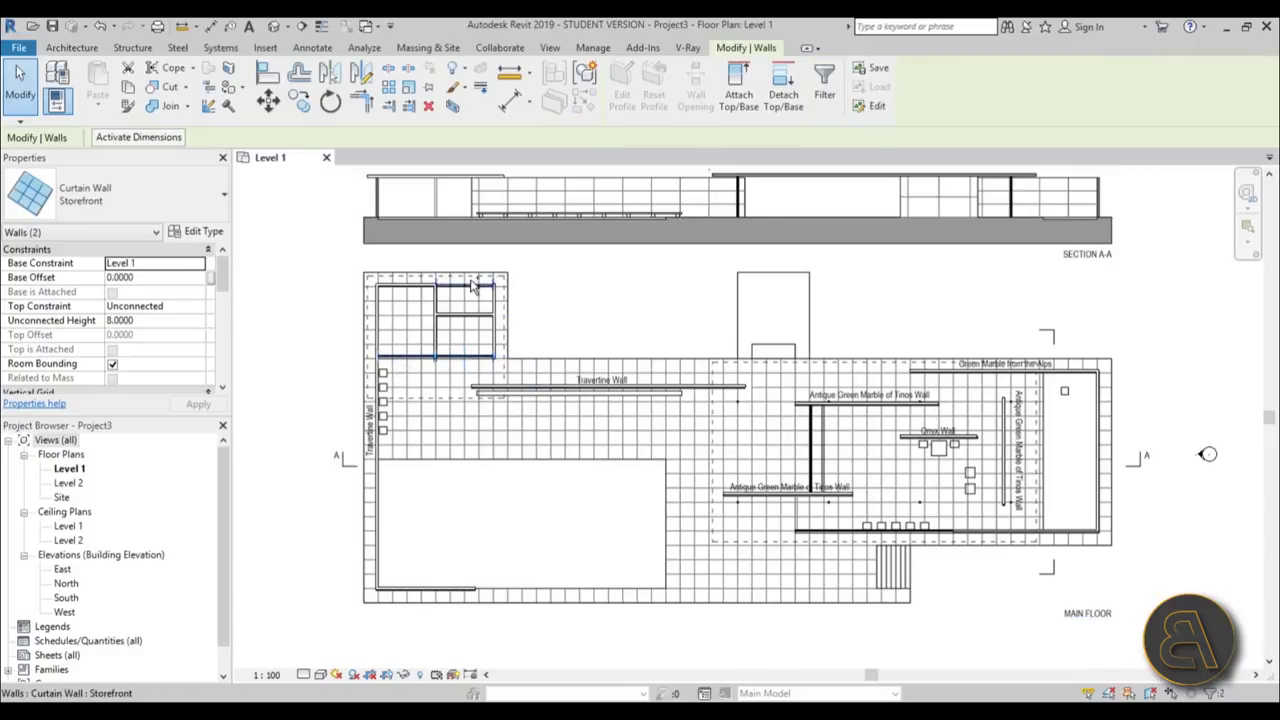
{"action": "left_click", "coordinate": [471, 284], "text": "ctrl"}
{"action": "left_click", "coordinate": [813, 458], "text": "ctrl"}
{"action": "left_click", "coordinate": [866, 535], "text": "ctrl"}
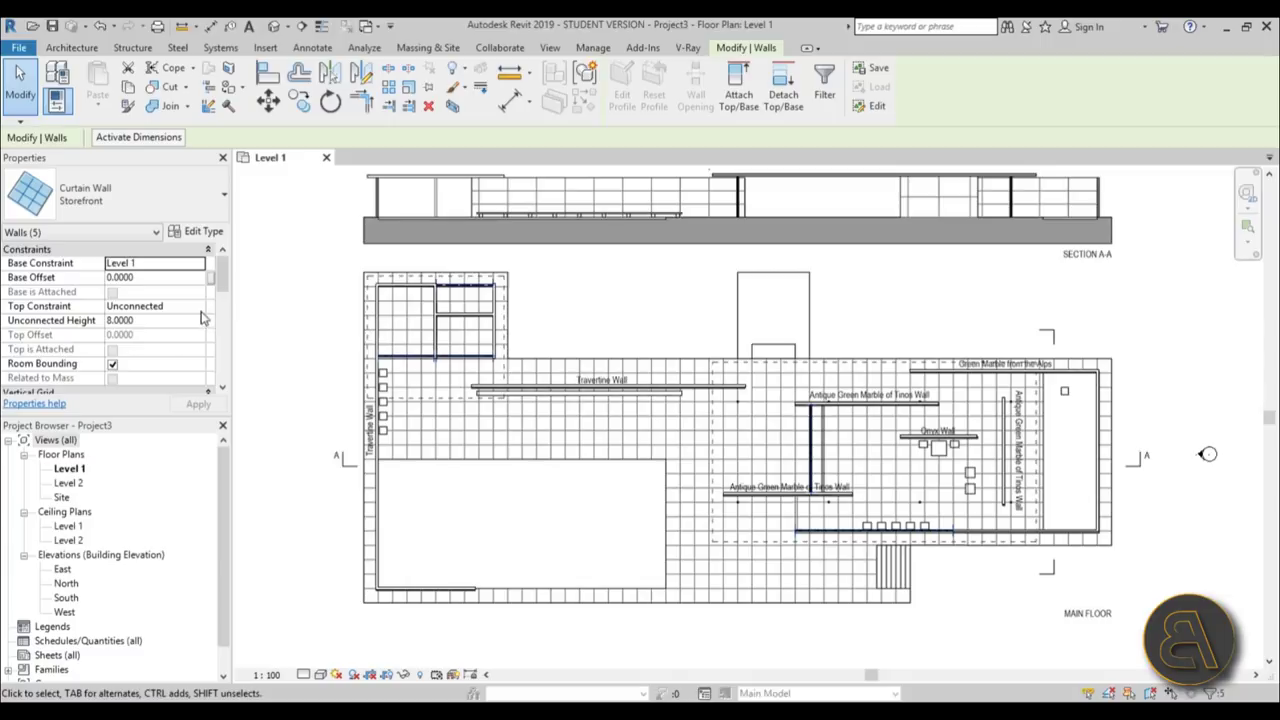
{"action": "left_click", "coordinate": [200, 306]}
{"action": "left_click", "coordinate": [140, 340]}
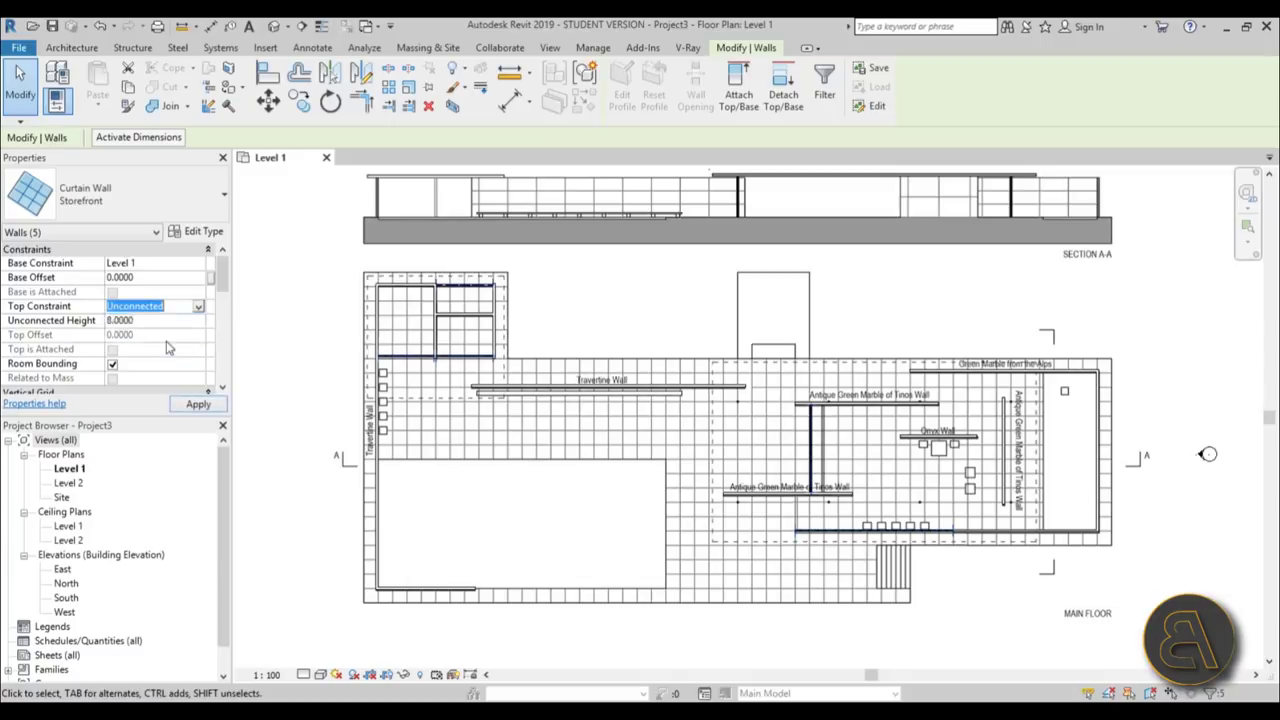
{"action": "left_click", "coordinate": [305, 386]}
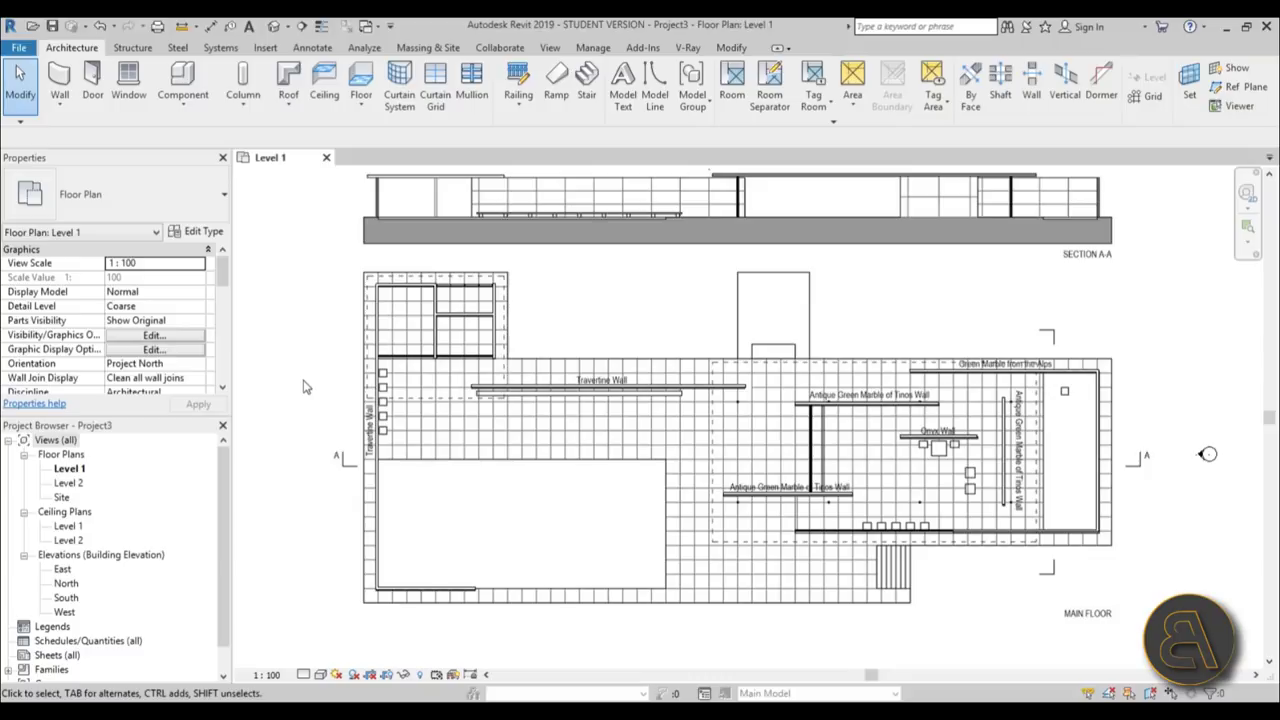
Start a floor boundary with the Generic 300mm floor type and duplicate that type as Generic 1000mm.
{"action": "mouse_move", "coordinate": [622, 584]}
{"action": "middle_mouse_down"}
{"action": "mouse_move", "coordinate": [629, 566]}
{"action": "mouse_move", "coordinate": [610, 563]}
{"action": "middle_mouse_up"}
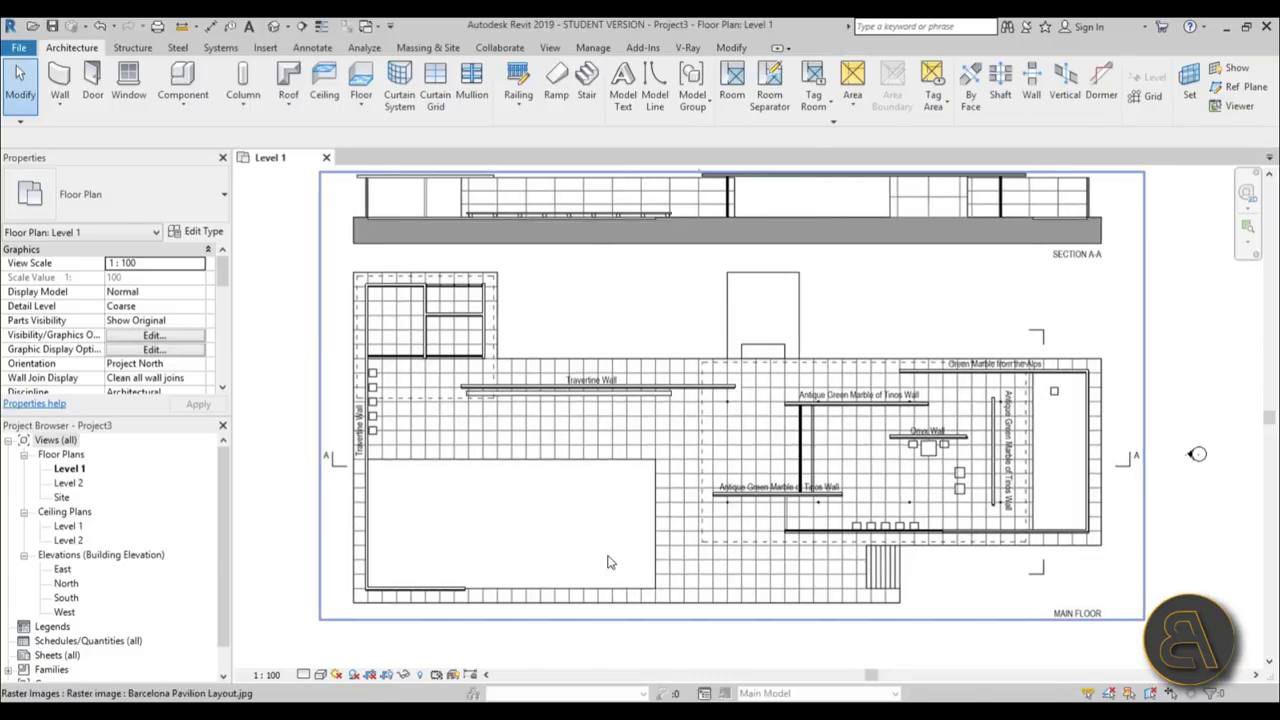
{"action": "left_click", "coordinate": [361, 80]}
{"action": "left_click", "coordinate": [180, 196]}
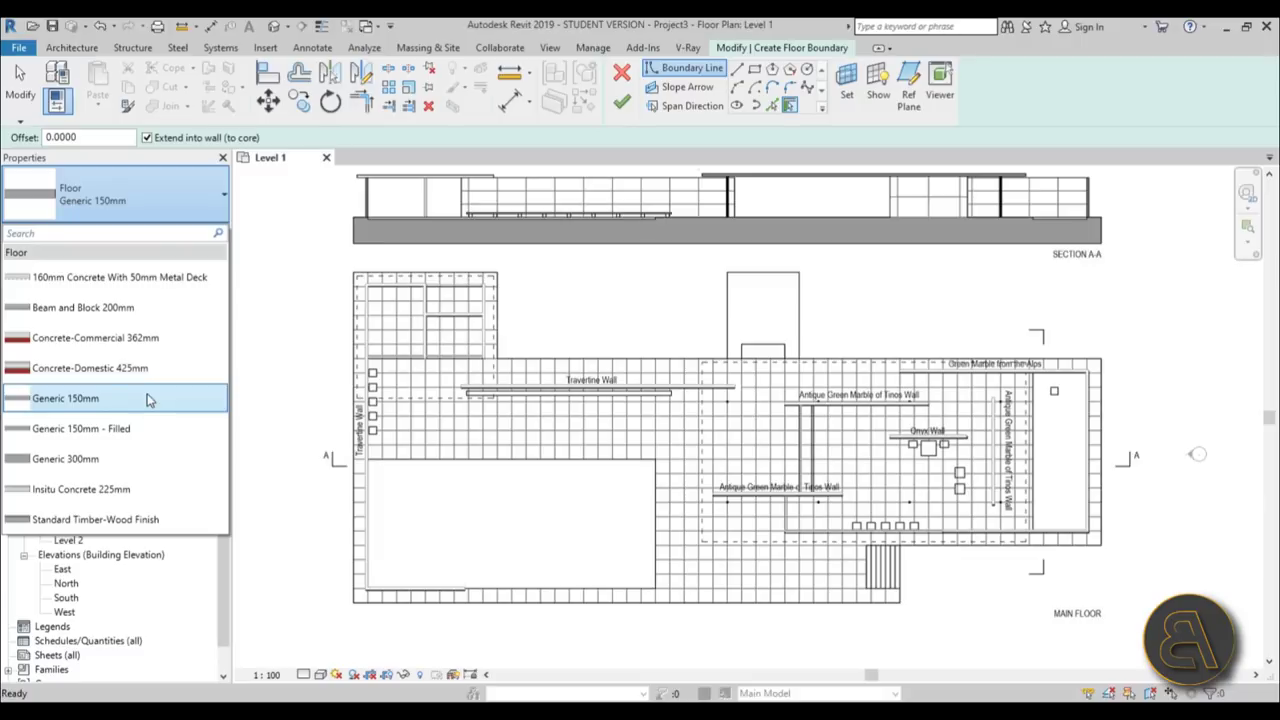
{"action": "left_click", "coordinate": [97, 460]}
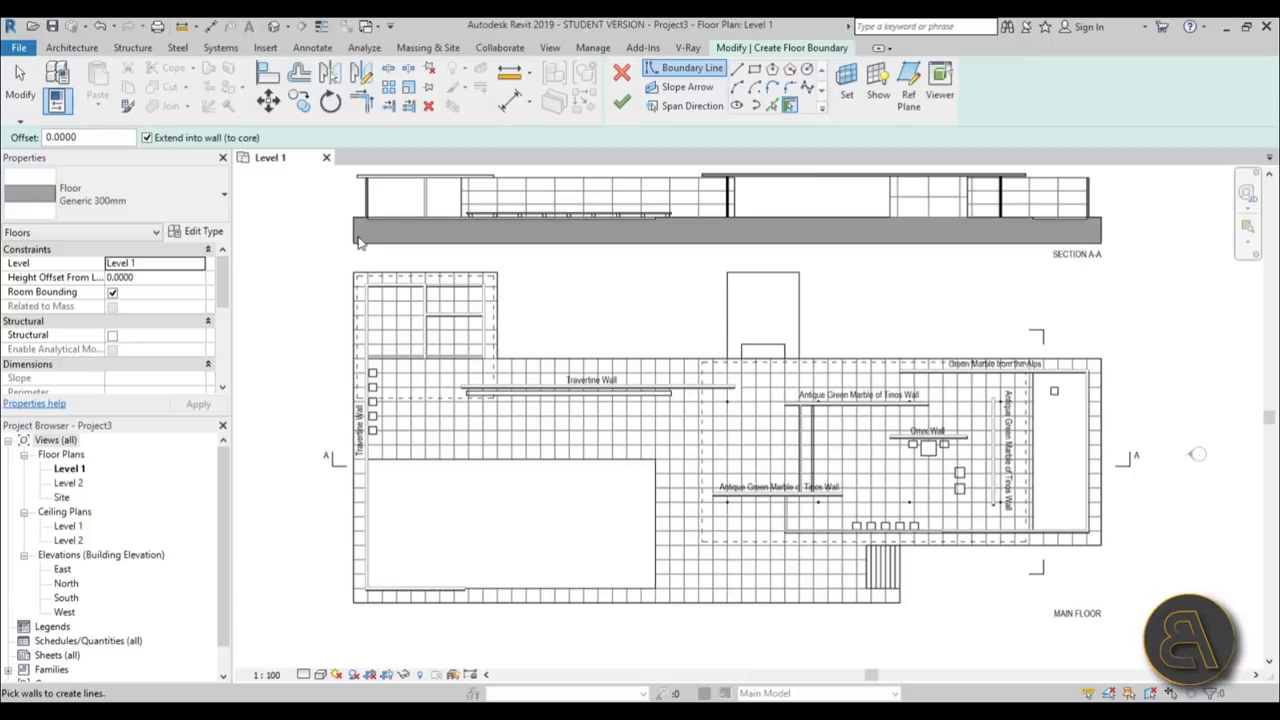
{"action": "left_click", "coordinate": [197, 233]}
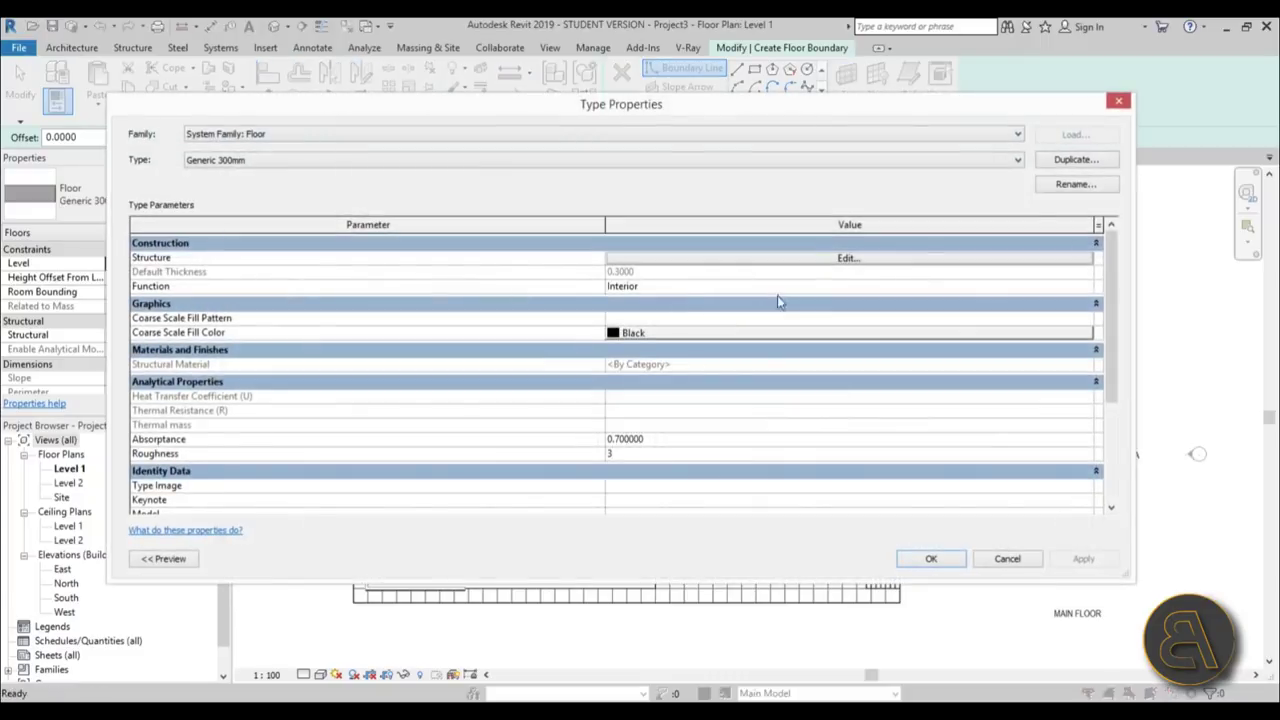
{"action": "left_click", "coordinate": [1085, 166]}
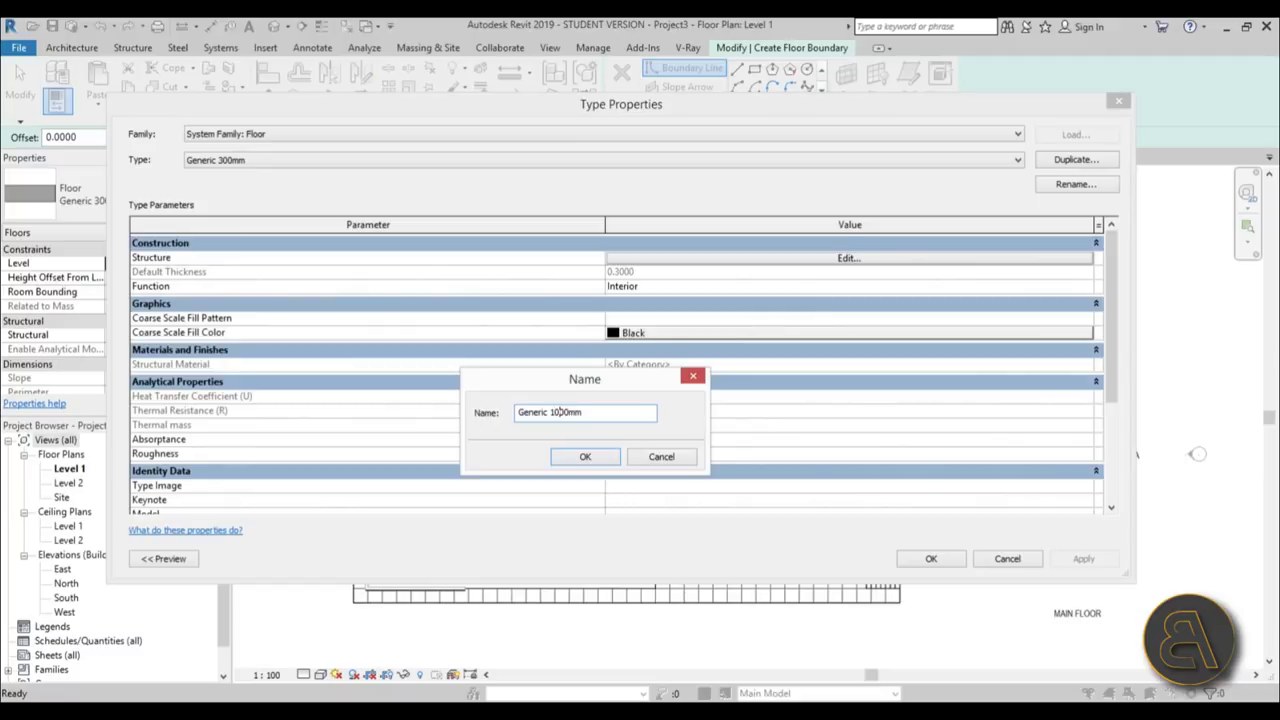
{"action": "left_click", "coordinate": [606, 455]}
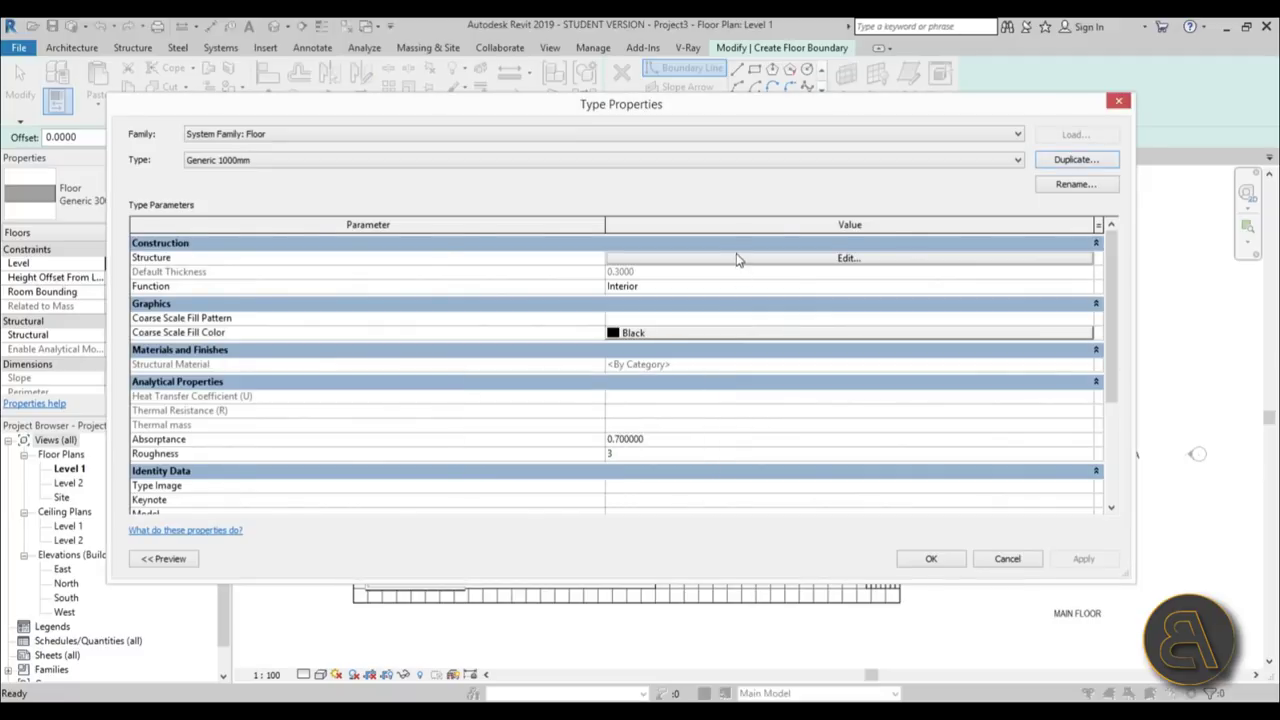
Set the structure layer thickness of the Generic 1000mm floor type to 1 m and apply the type.
{"action": "left_click", "coordinate": [737, 259]}
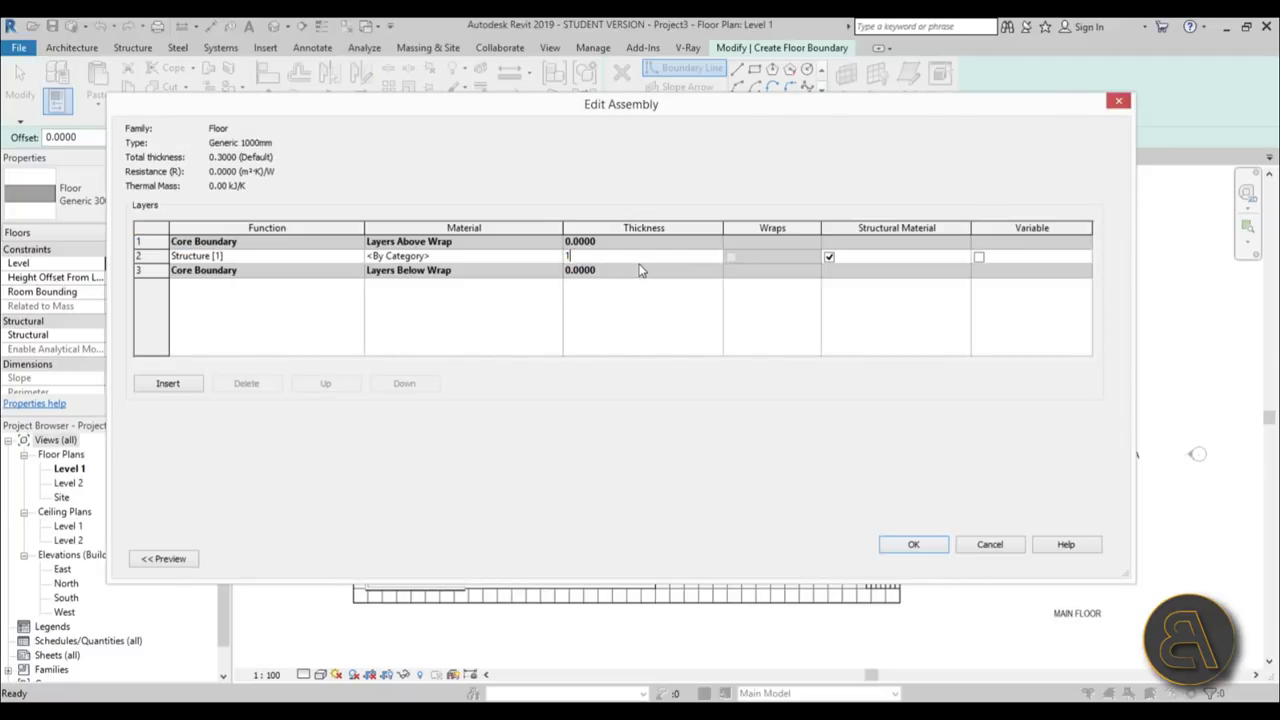
{"action": "left_click", "coordinate": [914, 546]}
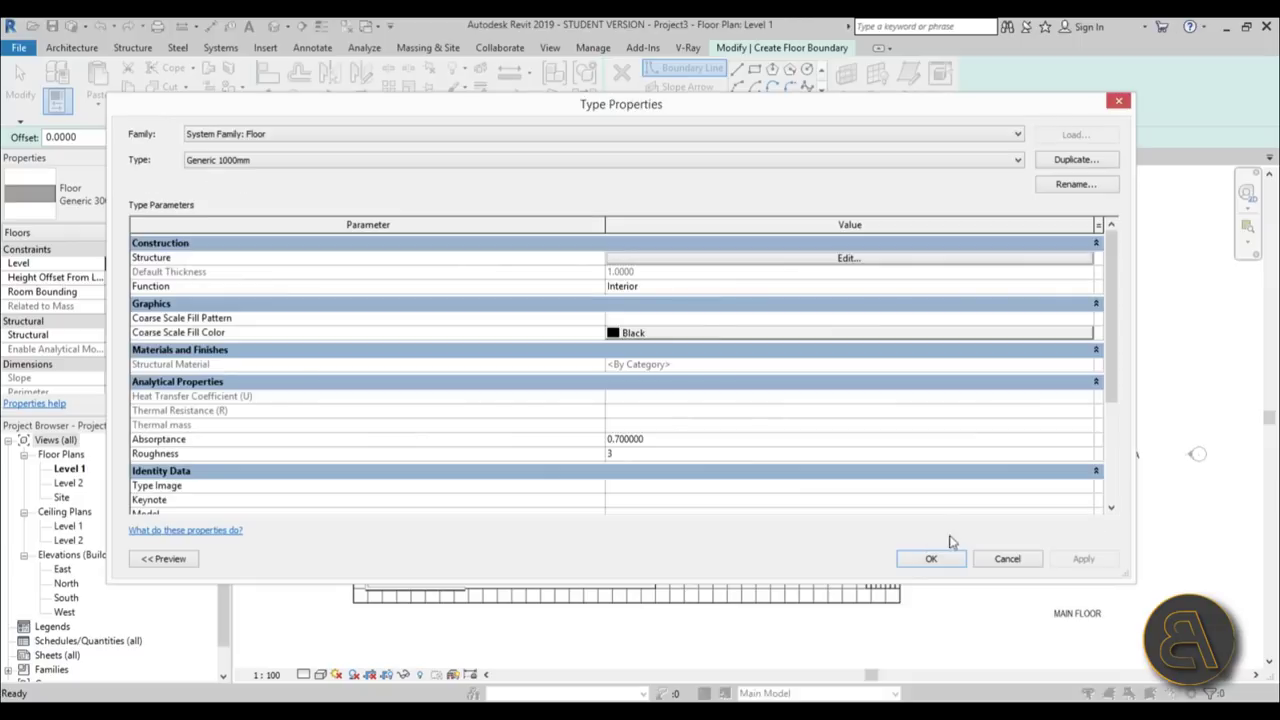
{"action": "left_click", "coordinate": [931, 559]}
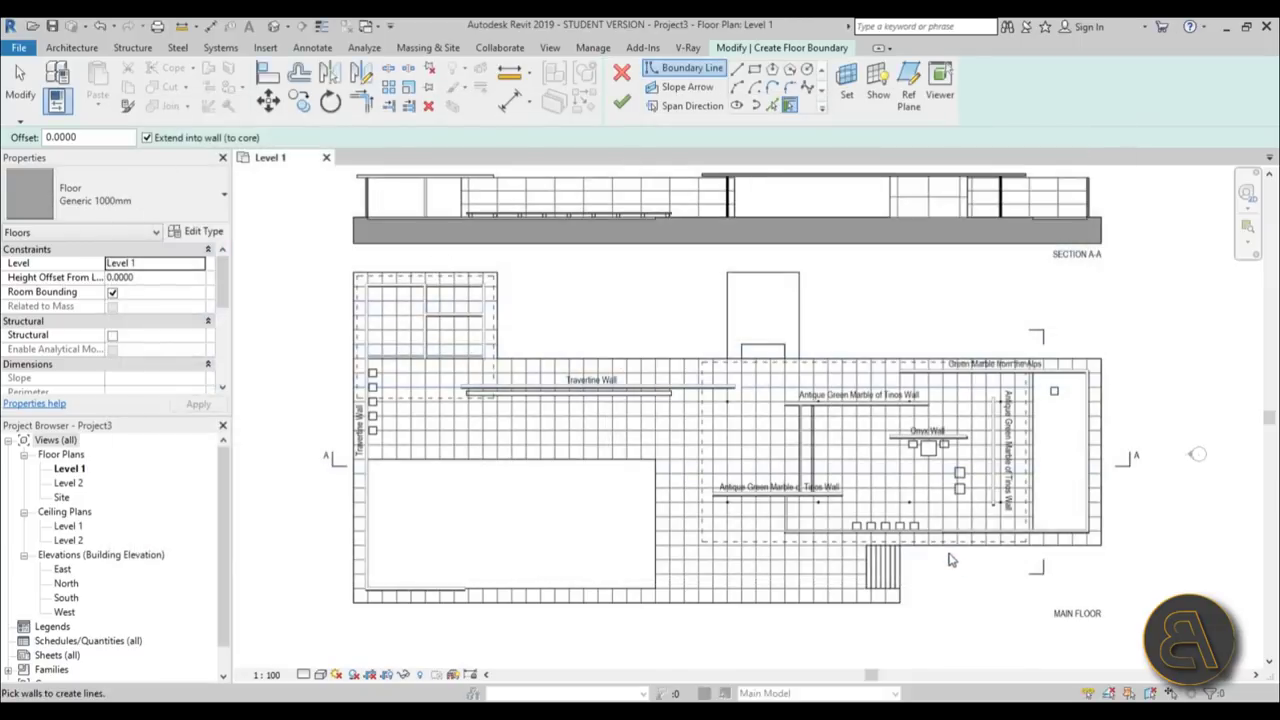
Draw a rectangular floor boundary from the main platform's northeast corner to its southwest corner.
{"action": "left_click", "coordinate": [755, 69]}
{"action": "scroll", "coordinate": [1120, 196], "scroll_direction": "up", "scroll_amount": 6}
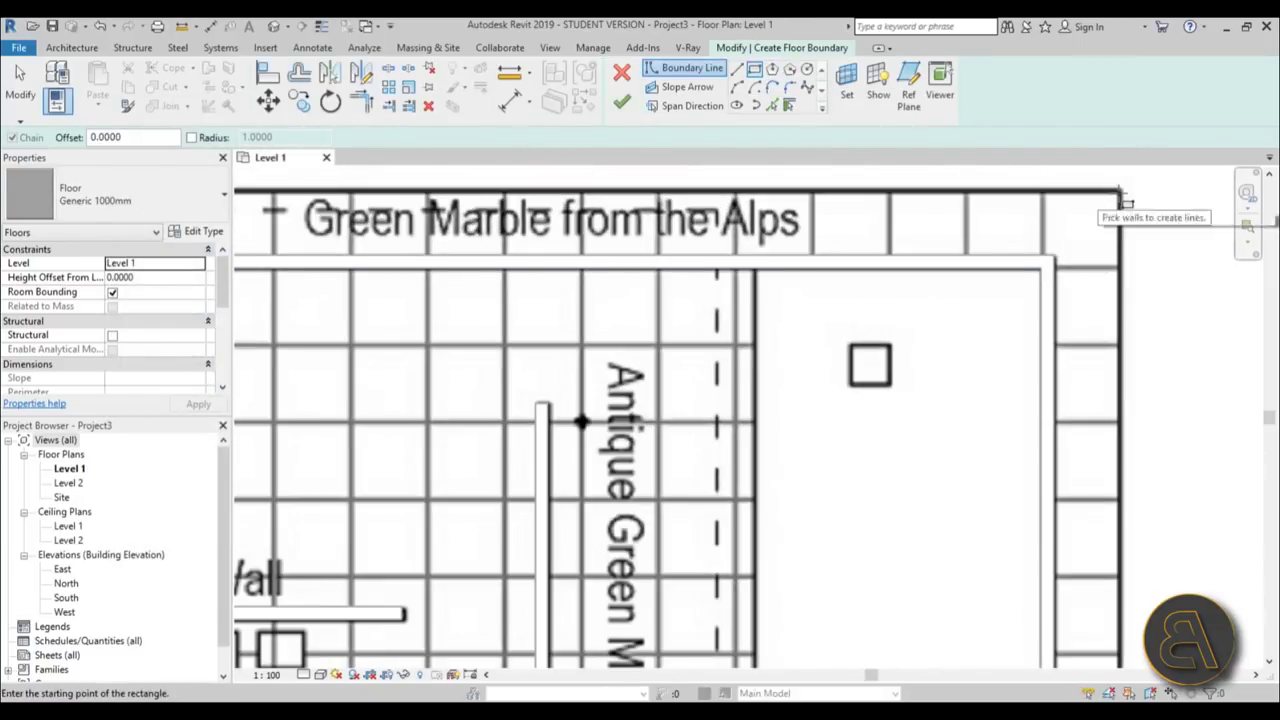
{"action": "left_click", "coordinate": [1120, 193]}
{"action": "scroll", "coordinate": [1000, 337], "scroll_direction": "down", "scroll_amount": 6}
{"action": "scroll", "coordinate": [750, 390], "scroll_direction": "up", "scroll_amount": 5}
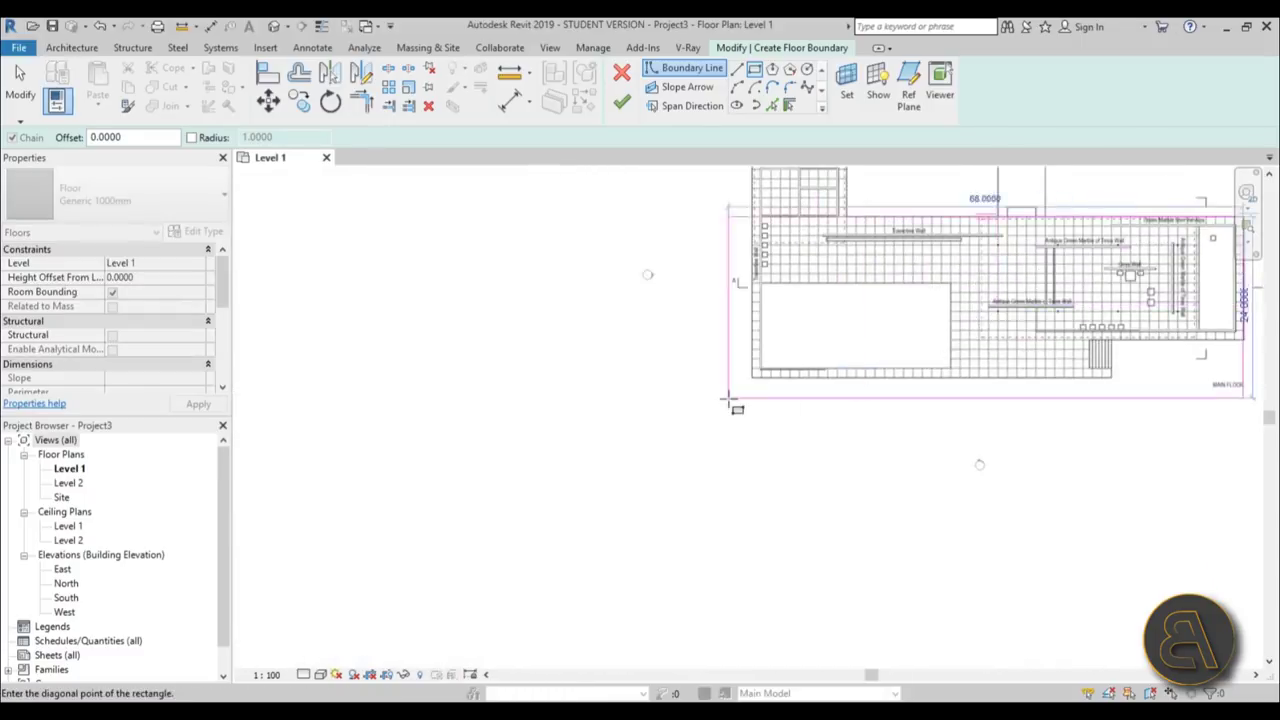
{"action": "scroll", "coordinate": [773, 347], "scroll_direction": "up", "scroll_amount": 2}
{"action": "left_click", "coordinate": [765, 354]}
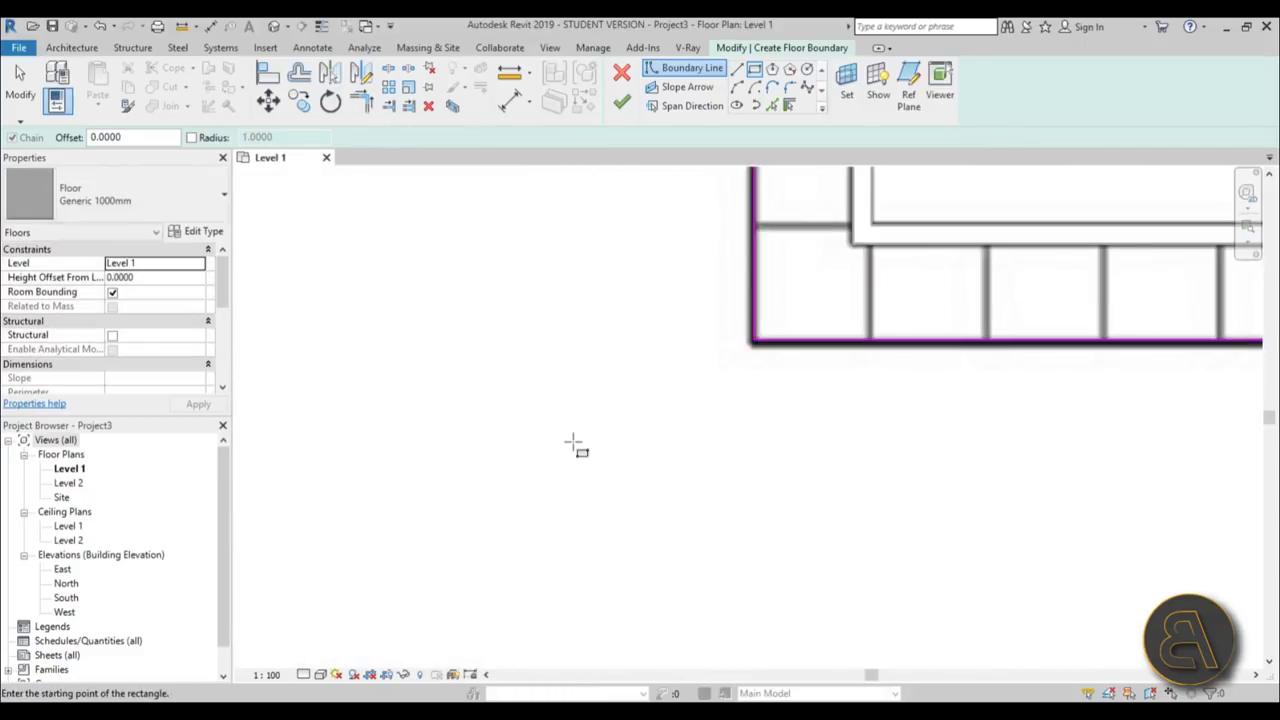
Add boundary lines around the northwest block, about 7.3 m up from the platform edge and across to its west corner.
{"action": "scroll", "coordinate": [574, 449], "scroll_direction": "down", "scroll_amount": 5}
{"action": "left_click", "coordinate": [738, 71]}
{"action": "middle_click_drag", "start_coordinate": [740, 269], "coordinate": [706, 562]}
{"action": "scroll", "coordinate": [698, 515], "scroll_direction": "up", "scroll_amount": 2}
{"action": "left_click", "coordinate": [678, 485]}
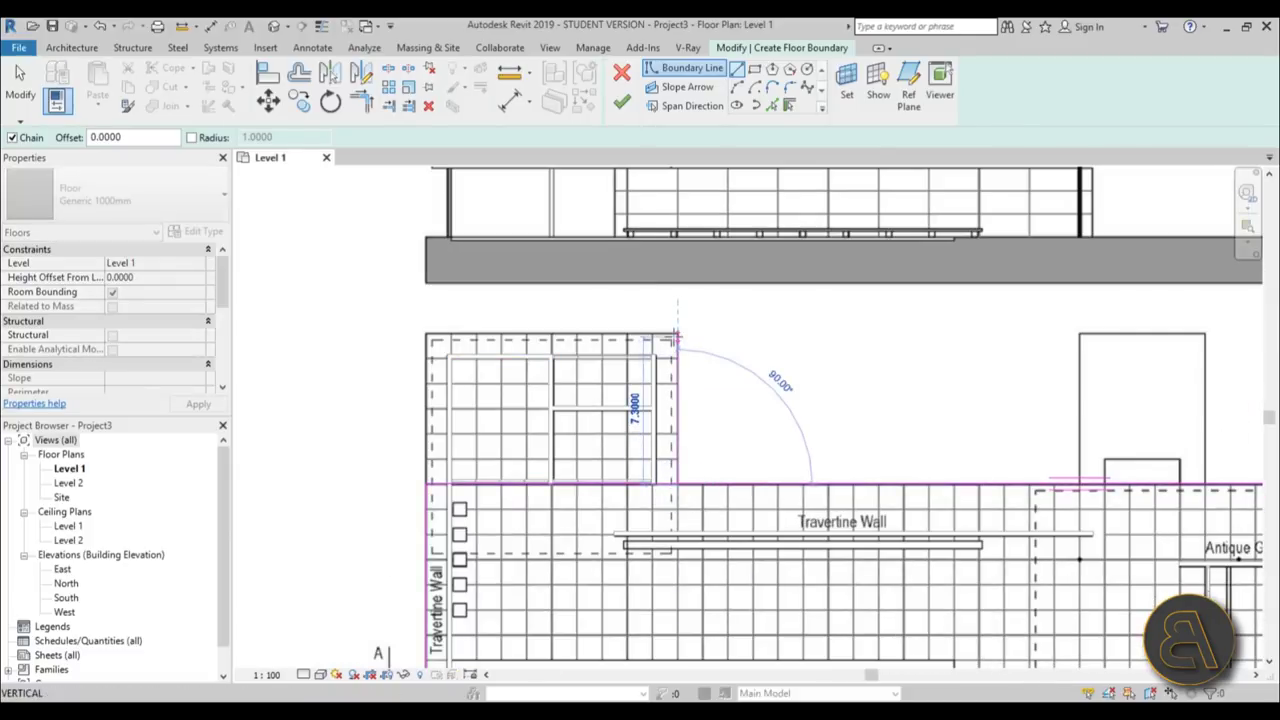
{"action": "left_click", "coordinate": [677, 333]}
{"action": "left_click", "coordinate": [428, 333]}
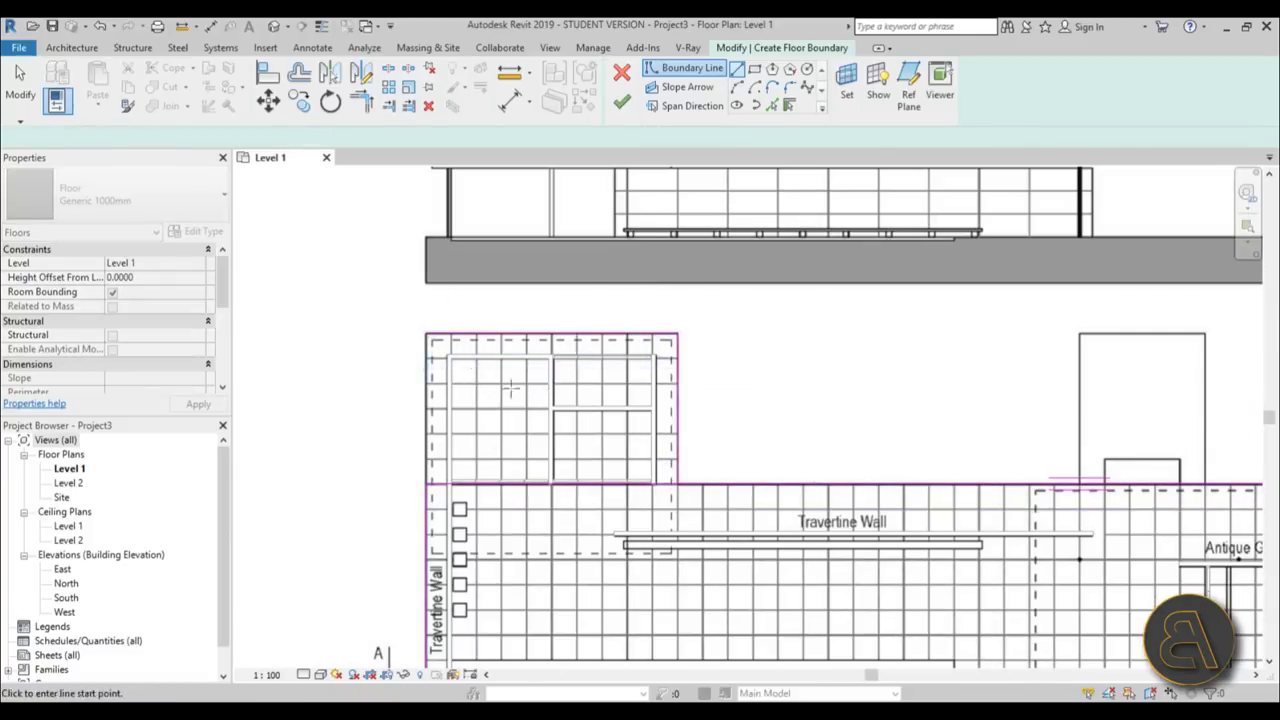
Draw boundary lines around the entrance stair notch and east along the platform's south edge, and leave the line tool.
{"action": "scroll", "coordinate": [428, 320], "scroll_direction": "down", "scroll_amount": 4}
{"action": "scroll", "coordinate": [690, 515], "scroll_direction": "up", "scroll_amount": 5}
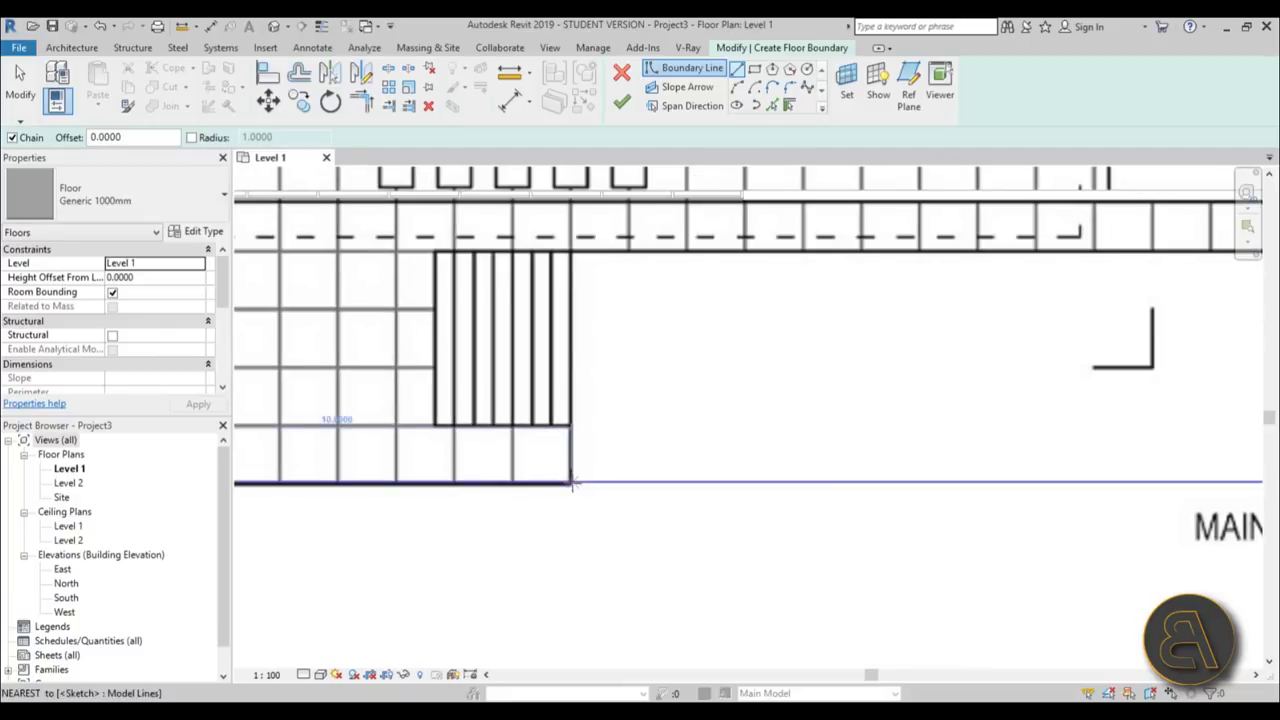
{"action": "left_click", "coordinate": [571, 483]}
{"action": "left_click", "coordinate": [571, 427]}
{"action": "left_click", "coordinate": [431, 427]}
{"action": "left_click", "coordinate": [431, 255]}
{"action": "scroll", "coordinate": [470, 260], "scroll_direction": "down", "scroll_amount": 1}
{"action": "left_click", "coordinate": [790, 254]}
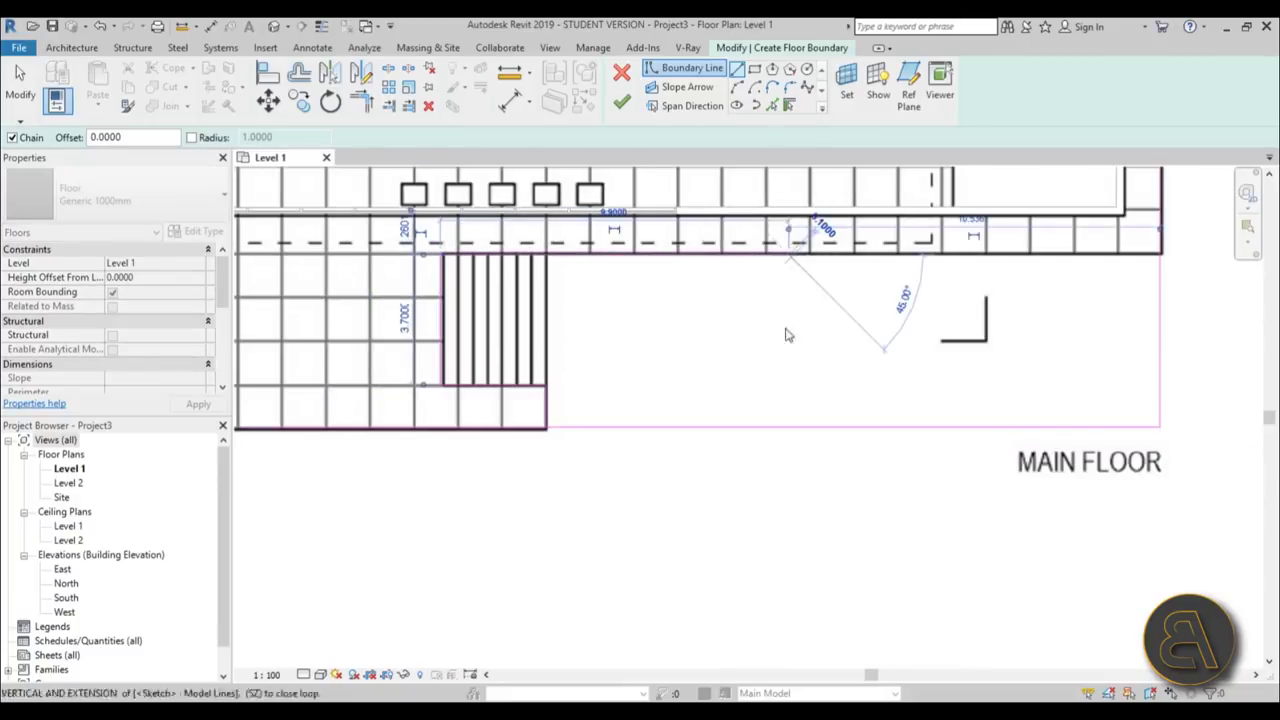
{"action": "scroll", "coordinate": [788, 350], "scroll_direction": "down", "scroll_amount": 4}
{"action": "key", "text": "Escape"}
{"action": "key", "text": "Escape"}
{"action": "middle_click_drag", "start_coordinate": [733, 364], "coordinate": [906, 389]}
{"action": "scroll", "coordinate": [904, 389], "scroll_direction": "down", "scroll_amount": 1}
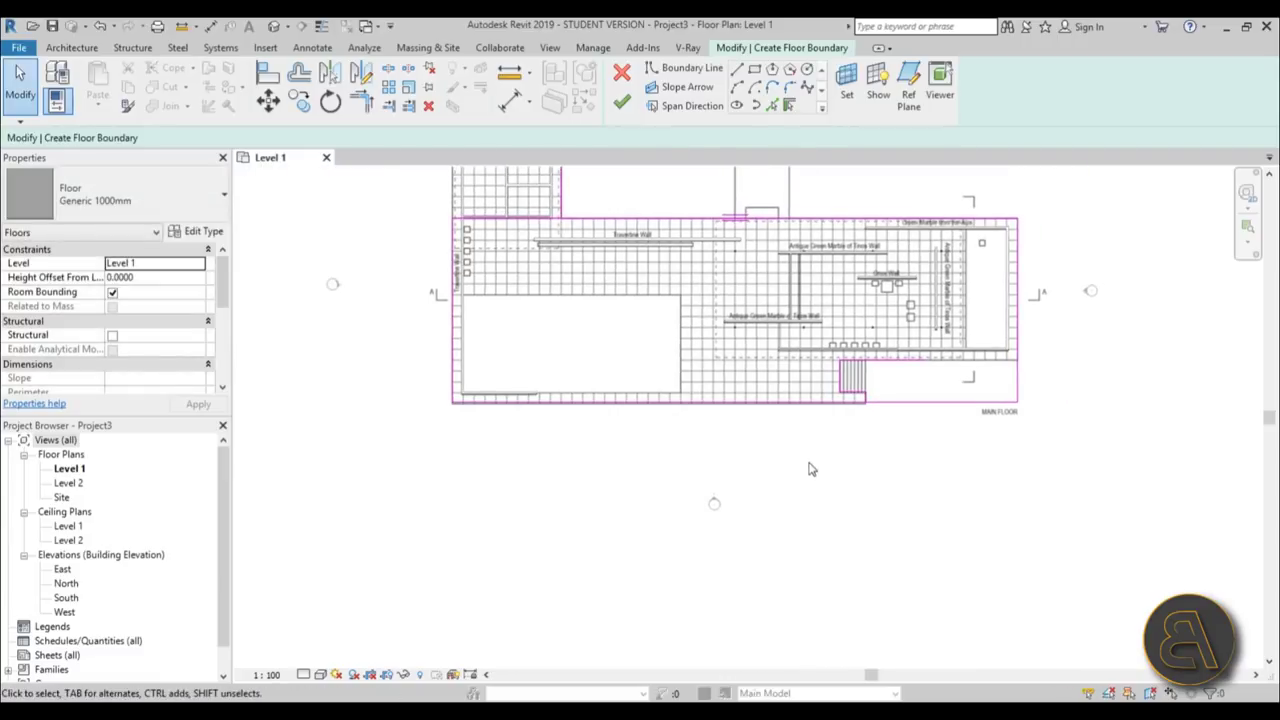
Trim and extend the boundary lines at the stair, southeast corner and northwest block into one continuous platform outline.
{"action": "key", "text": "t"}
{"action": "key", "text": "r"}
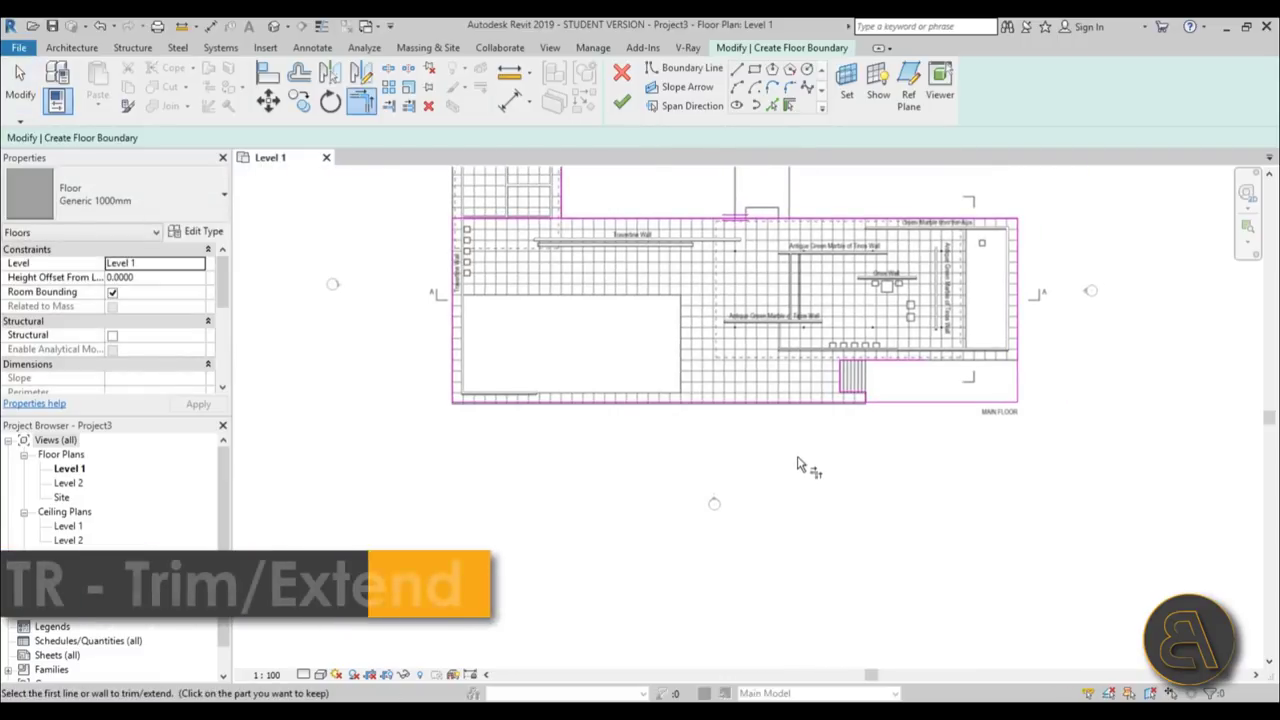
{"action": "scroll", "coordinate": [880, 402], "scroll_direction": "up", "scroll_amount": 3}
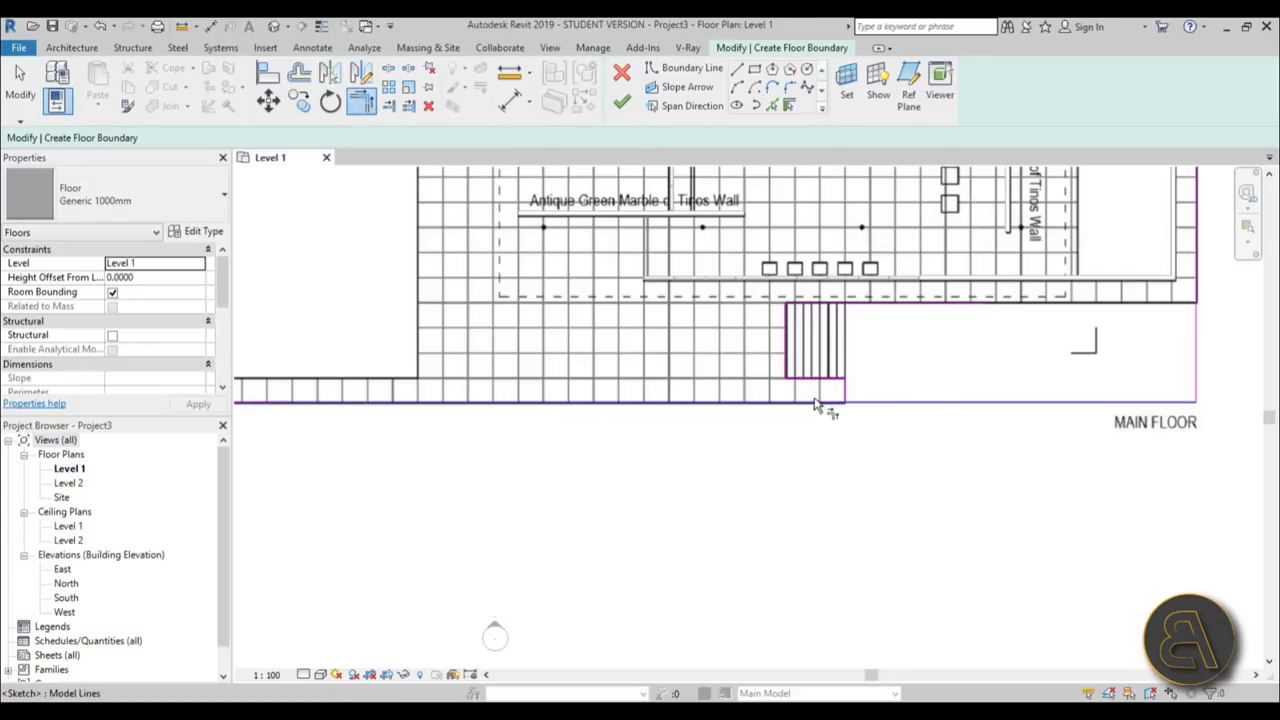
{"action": "middle_click_drag", "start_coordinate": [860, 394], "coordinate": [502, 440]}
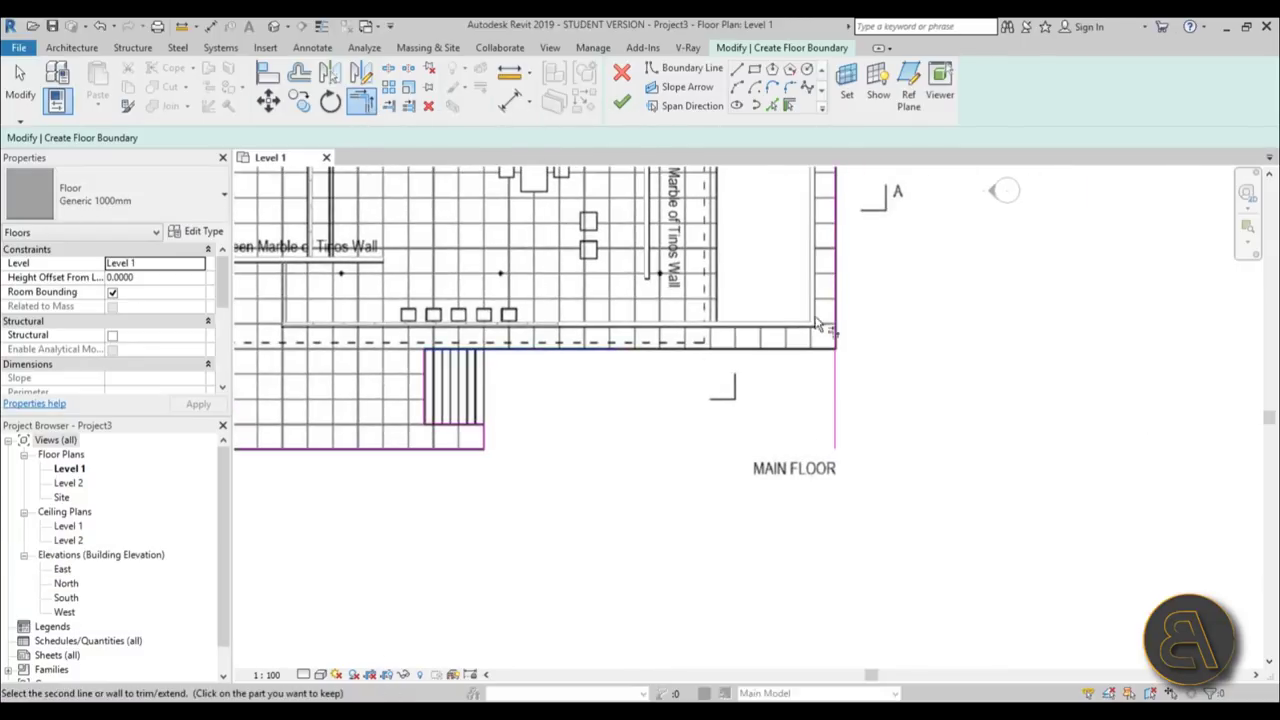
{"action": "scroll", "coordinate": [924, 380], "scroll_direction": "down", "scroll_amount": 3}
{"action": "middle_click_drag", "start_coordinate": [926, 383], "coordinate": [909, 523]}
{"action": "middle_click_drag", "start_coordinate": [447, 437], "coordinate": [536, 438]}
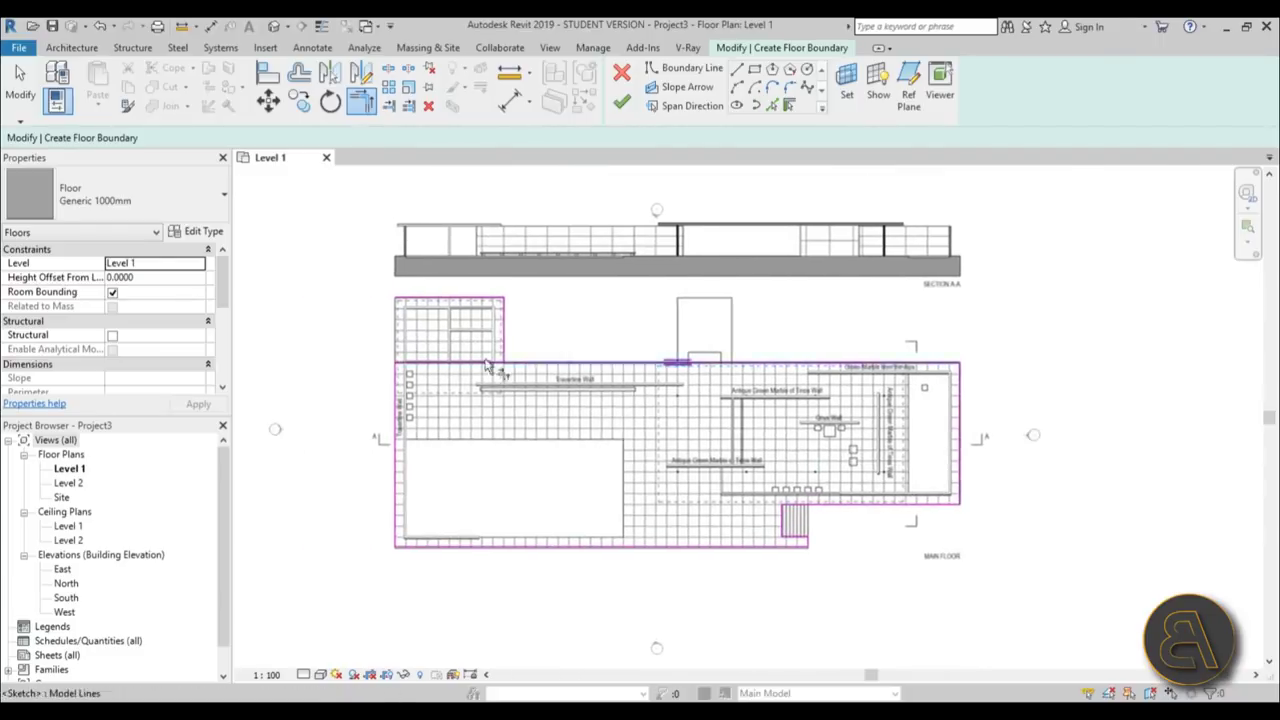
{"action": "scroll", "coordinate": [486, 360], "scroll_direction": "up", "scroll_amount": 2}
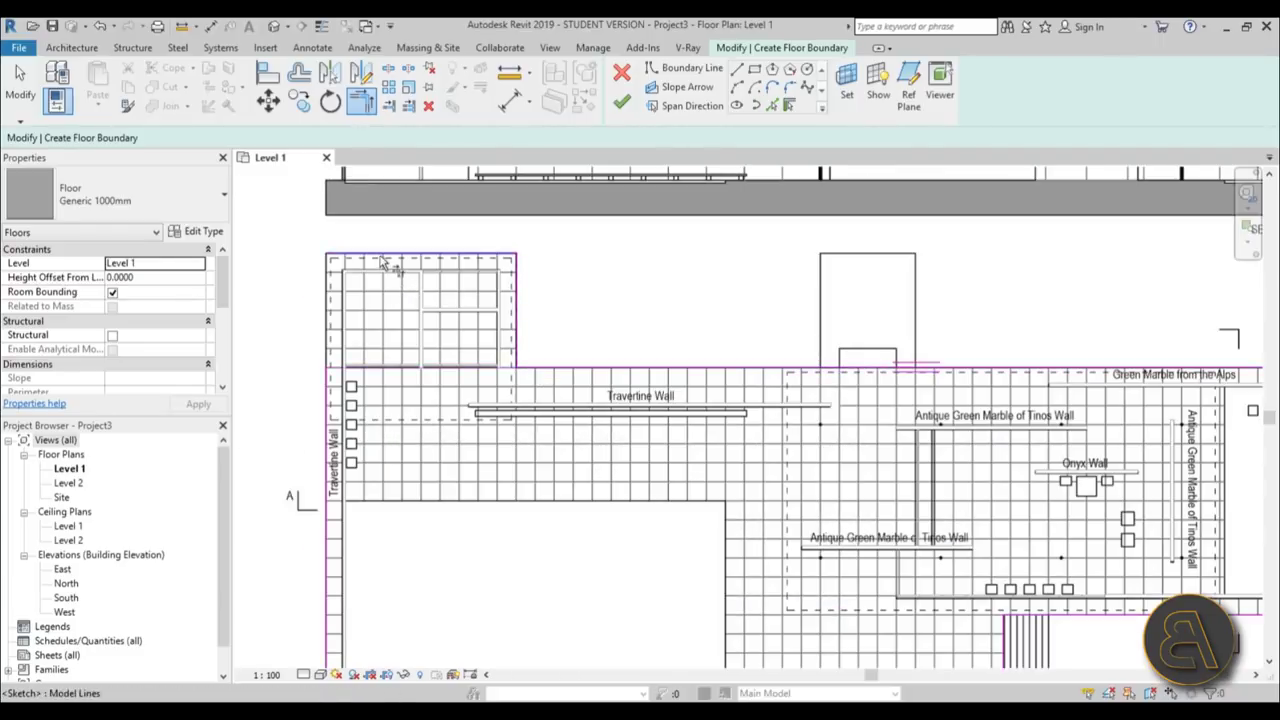
{"action": "scroll", "coordinate": [381, 335], "scroll_direction": "down", "scroll_amount": 4}
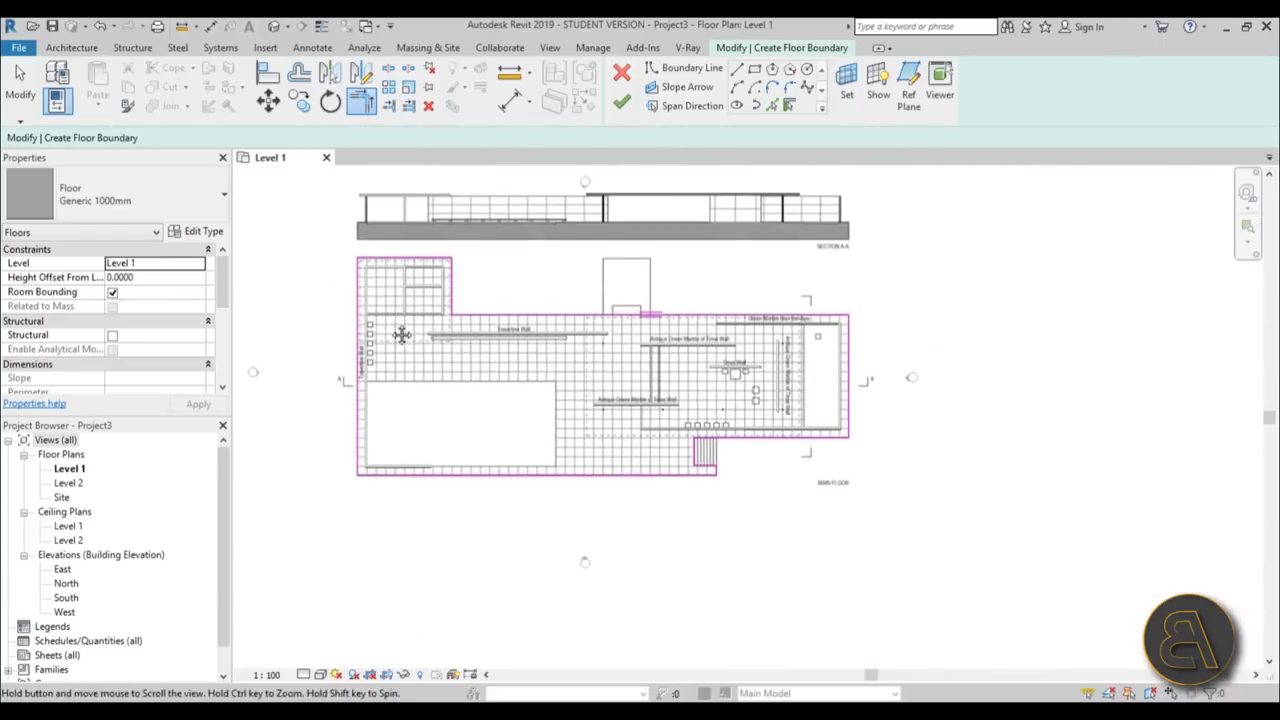
Draw a rectangular boundary along the large western pool's edges as an opening in the floor.
{"action": "left_click", "coordinate": [754, 69]}
{"action": "scroll", "coordinate": [349, 434], "scroll_direction": "up", "scroll_amount": 5}
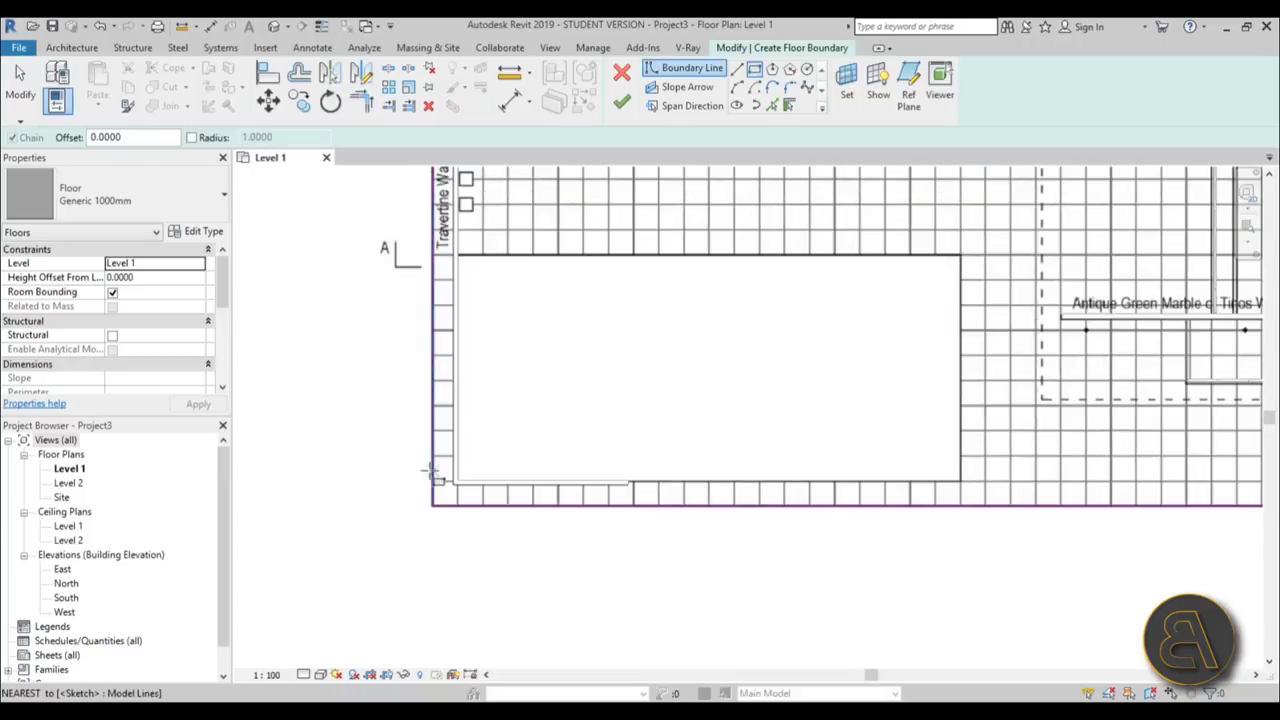
{"action": "left_click", "coordinate": [486, 490]}
{"action": "scroll", "coordinate": [543, 360], "scroll_direction": "down", "scroll_amount": 3}
{"action": "scroll", "coordinate": [620, 351], "scroll_direction": "up", "scroll_amount": 5}
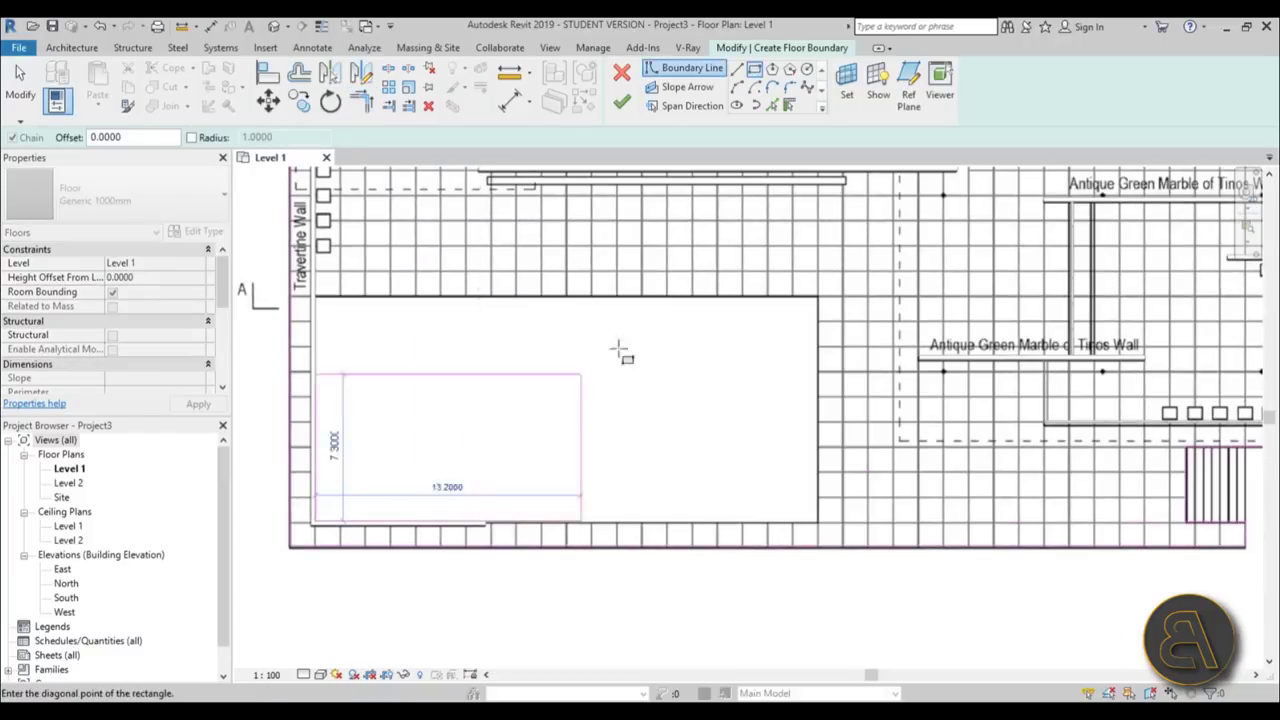
{"action": "left_click", "coordinate": [880, 303]}
{"action": "scroll", "coordinate": [614, 314], "scroll_direction": "down", "scroll_amount": 5}
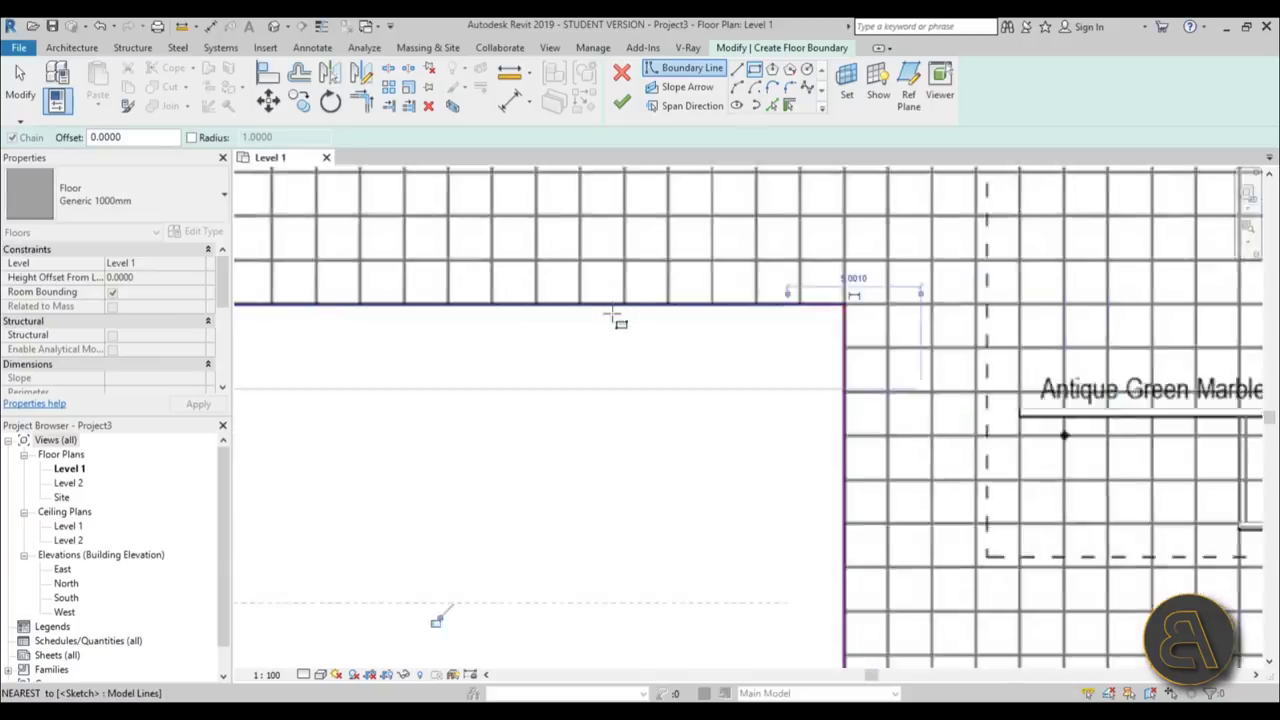
Draw a rectangular opening about 13.7 m long around the small eastern pool and finish the floor sketch.
{"action": "scroll", "coordinate": [690, 212], "scroll_direction": "up", "scroll_amount": 5}
{"action": "scroll", "coordinate": [690, 212], "scroll_direction": "up", "scroll_amount": 2}
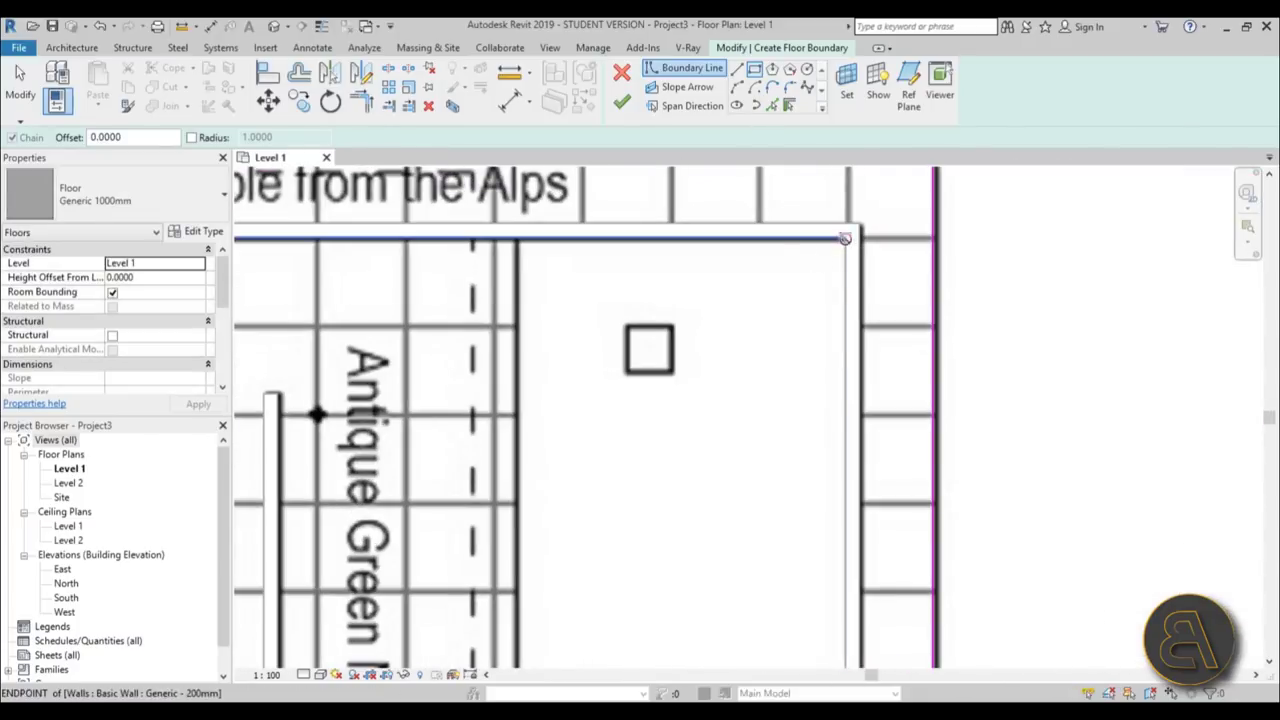
{"action": "left_click", "coordinate": [814, 251]}
{"action": "scroll", "coordinate": [808, 343], "scroll_direction": "down", "scroll_amount": 4}
{"action": "scroll", "coordinate": [640, 380], "scroll_direction": "up", "scroll_amount": 3}
{"action": "scroll", "coordinate": [640, 380], "scroll_direction": "up", "scroll_amount": 2}
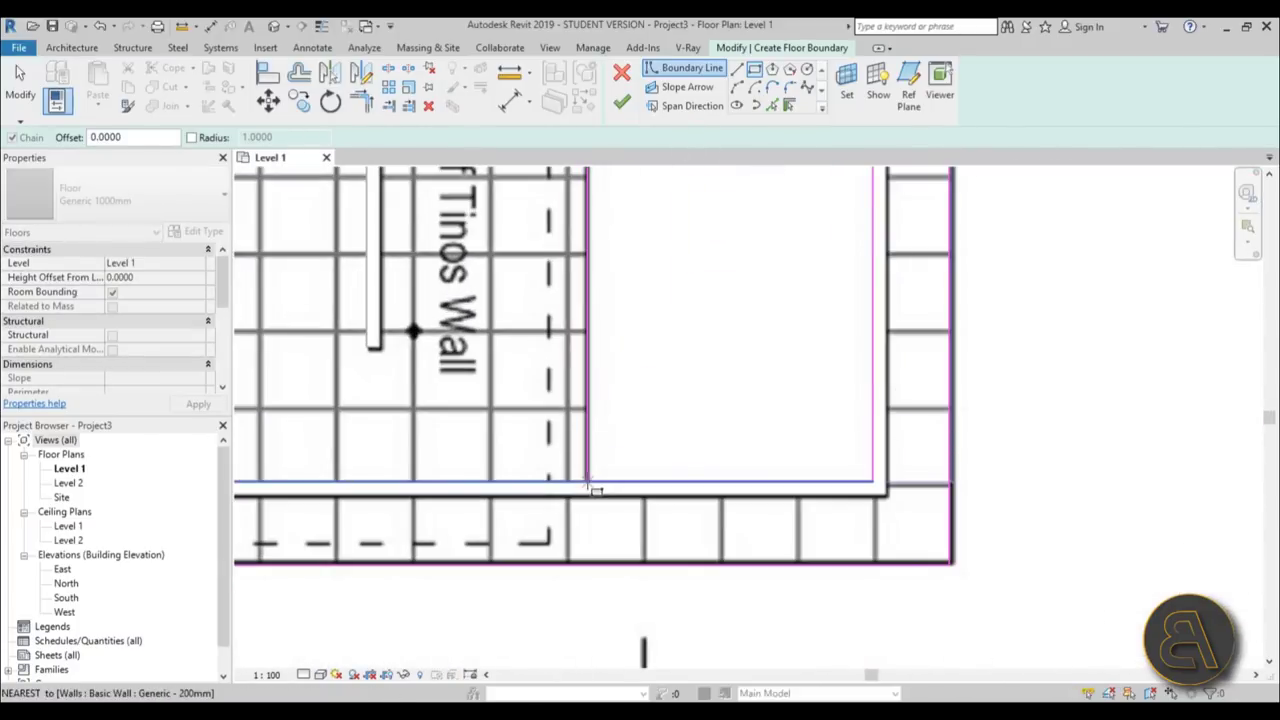
{"action": "left_click", "coordinate": [589, 488]}
{"action": "scroll", "coordinate": [775, 345], "scroll_direction": "down", "scroll_amount": 4}
{"action": "scroll", "coordinate": [800, 420], "scroll_direction": "down", "scroll_amount": 4}
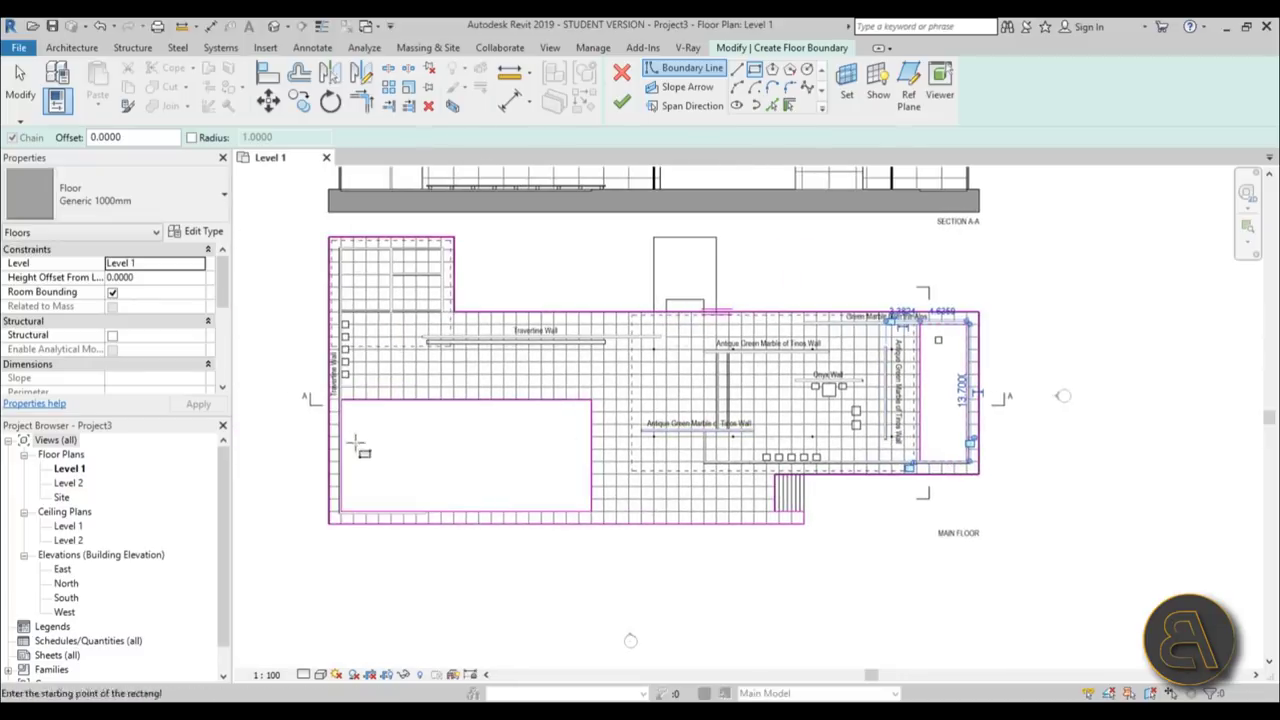
{"action": "left_click", "coordinate": [621, 104]}
{"action": "scroll", "coordinate": [590, 358], "scroll_direction": "down", "scroll_amount": 2}
{"action": "key", "text": "Escape"}
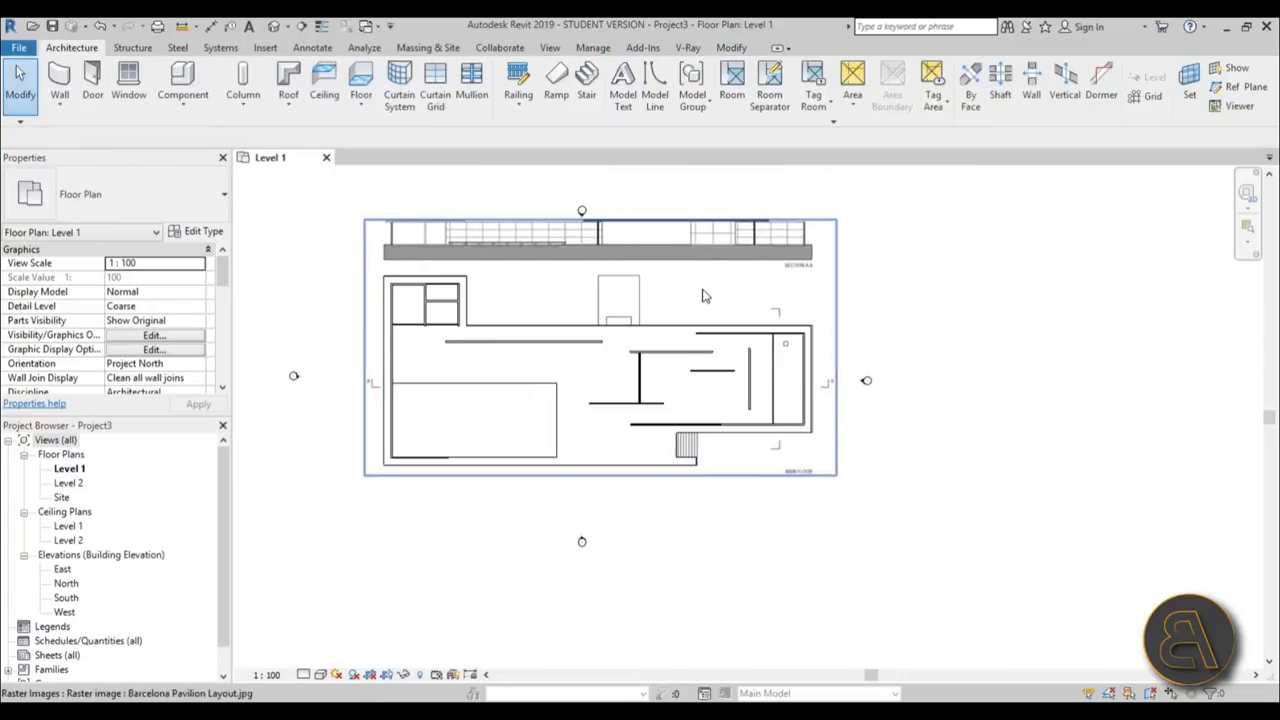
Set the Level 1 plan's visual style to Wireframe.
{"action": "scroll", "coordinate": [700, 330], "scroll_direction": "up", "scroll_amount": 5}
{"action": "scroll", "coordinate": [738, 314], "scroll_direction": "down", "scroll_amount": 2}
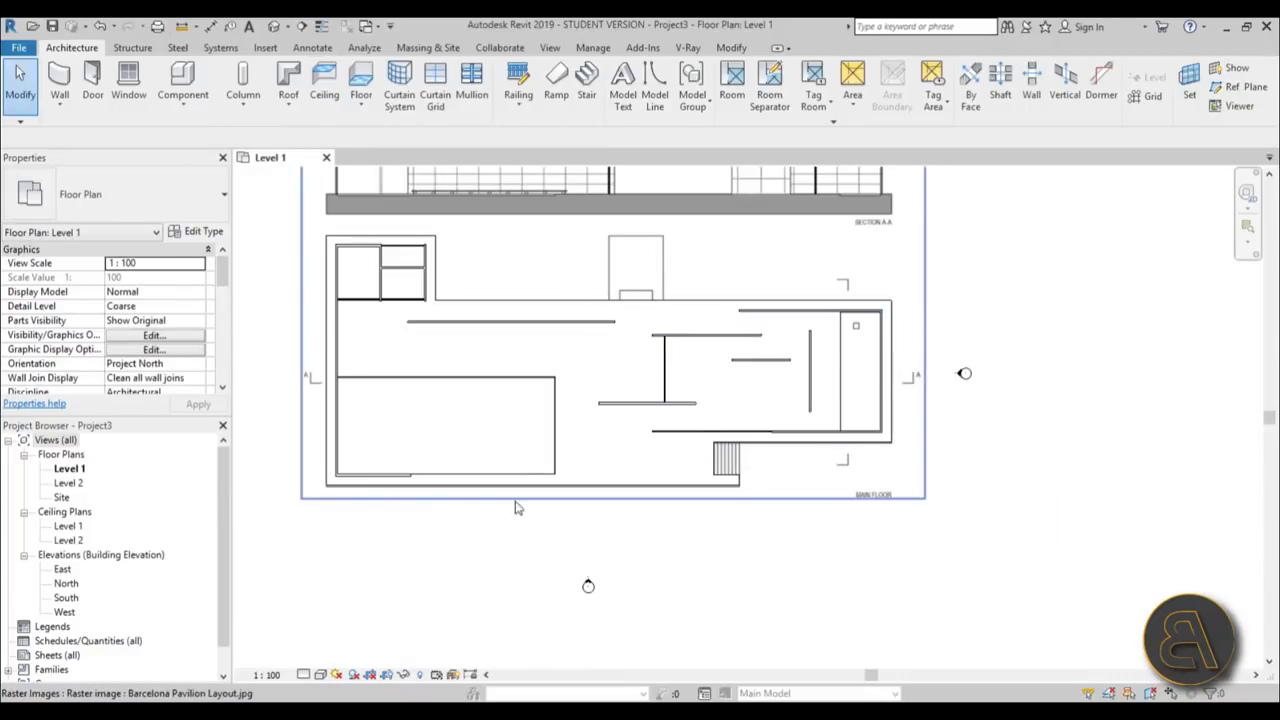
{"action": "left_click", "coordinate": [320, 674]}
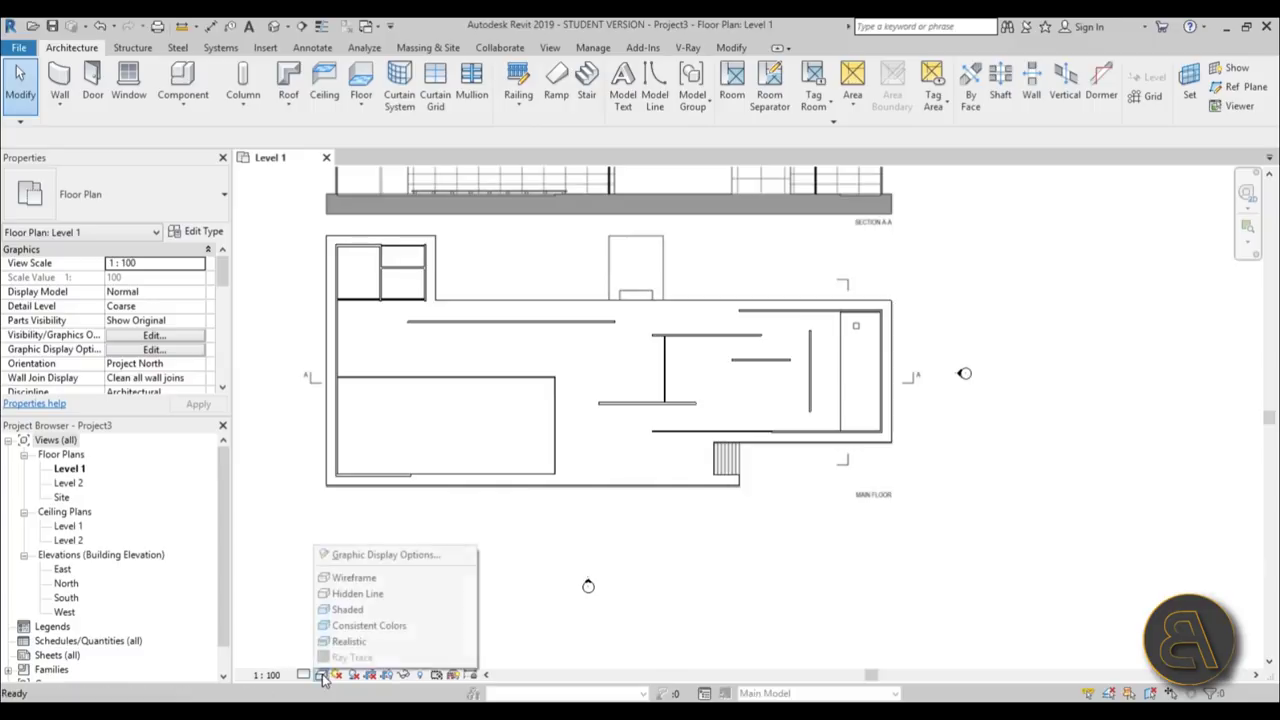
{"action": "left_click", "coordinate": [362, 580]}
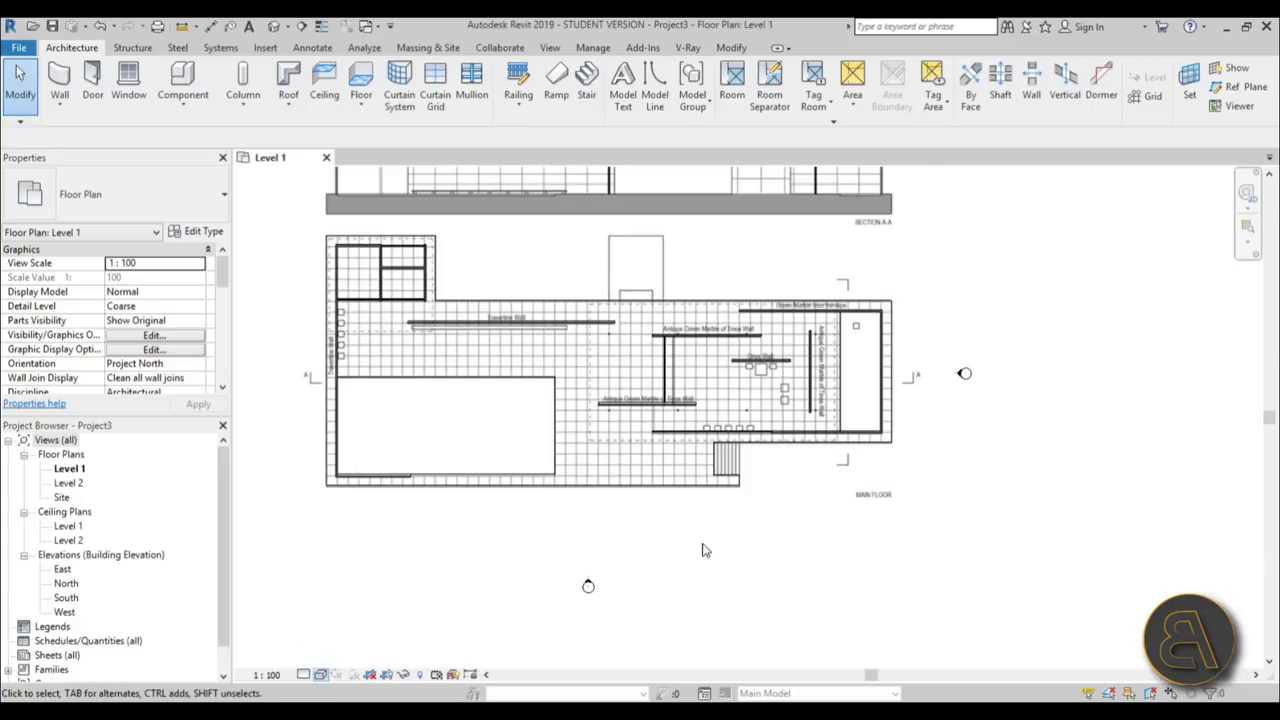
Examine the dashed roof outlines, the walls and the entrance stair on the Level 1 plan.
{"action": "scroll", "coordinate": [585, 290], "scroll_direction": "up", "scroll_amount": 5}
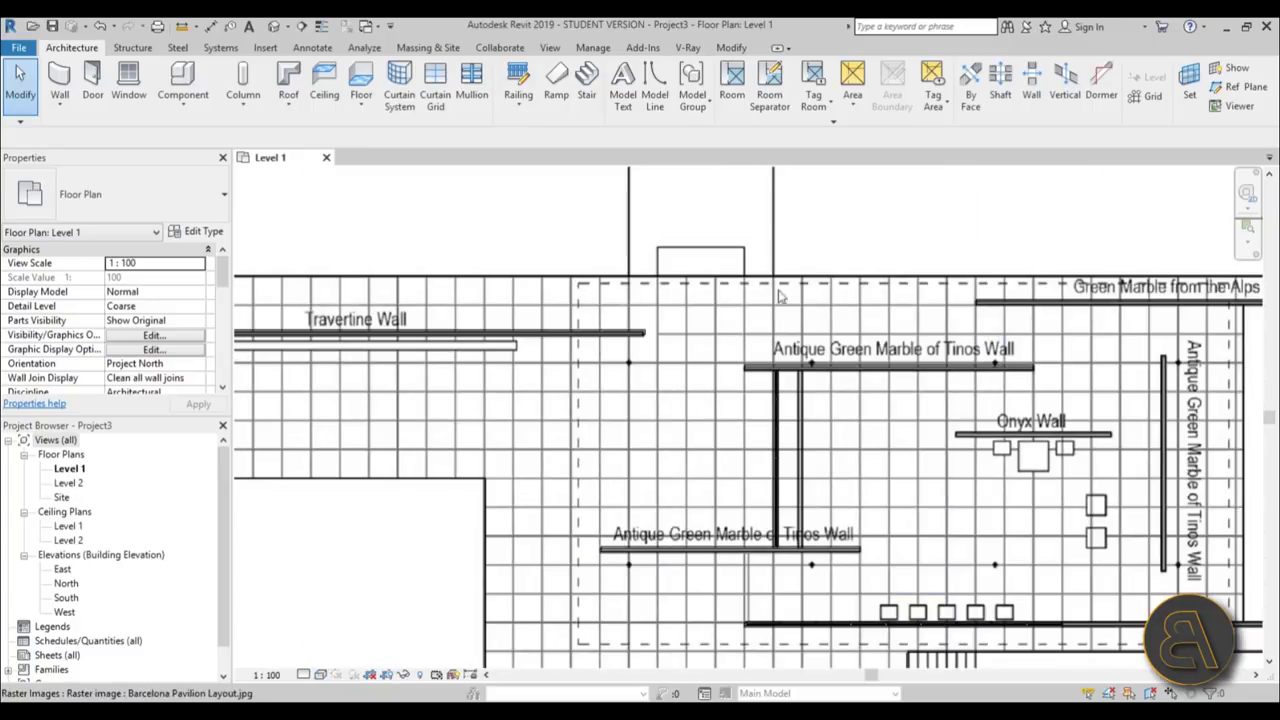
{"action": "scroll", "coordinate": [571, 313], "scroll_direction": "down", "scroll_amount": 4}
{"action": "scroll", "coordinate": [598, 468], "scroll_direction": "up", "scroll_amount": 5}
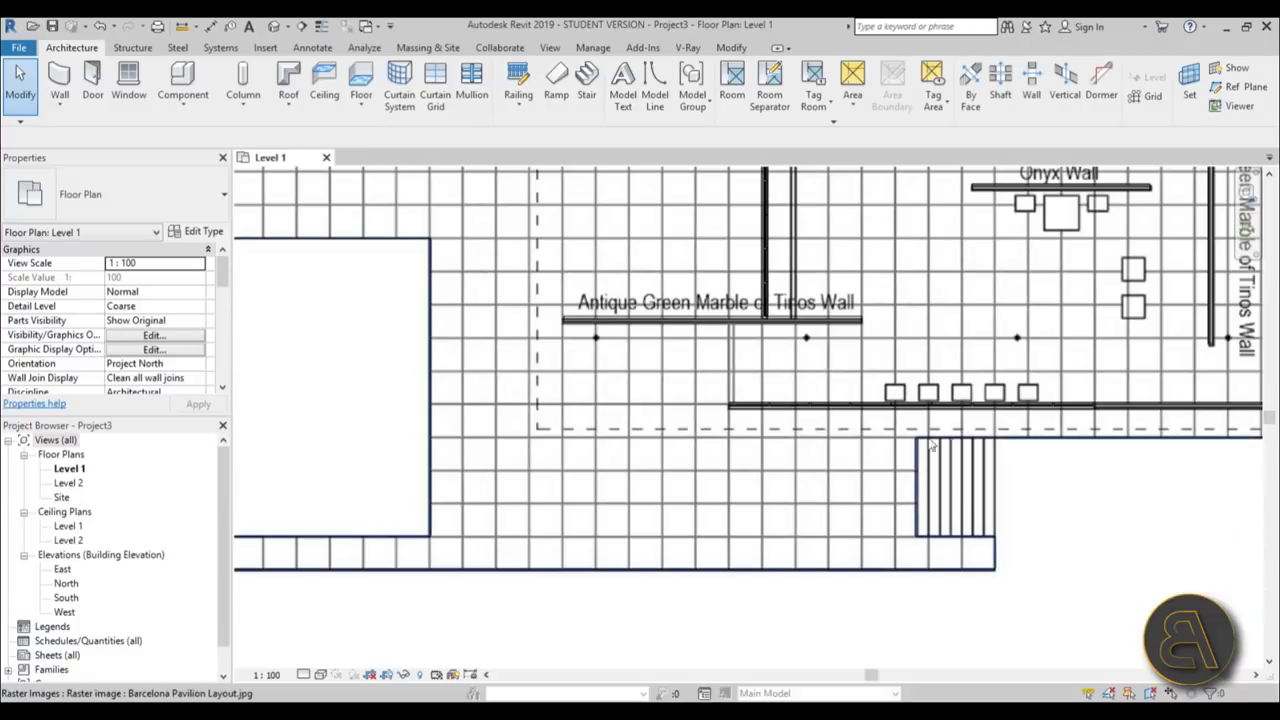
{"action": "scroll", "coordinate": [976, 458], "scroll_direction": "down", "scroll_amount": 2}
{"action": "middle_click_drag", "start_coordinate": [976, 459], "coordinate": [979, 453]}
{"action": "scroll", "coordinate": [979, 451], "scroll_direction": "down", "scroll_amount": 2}
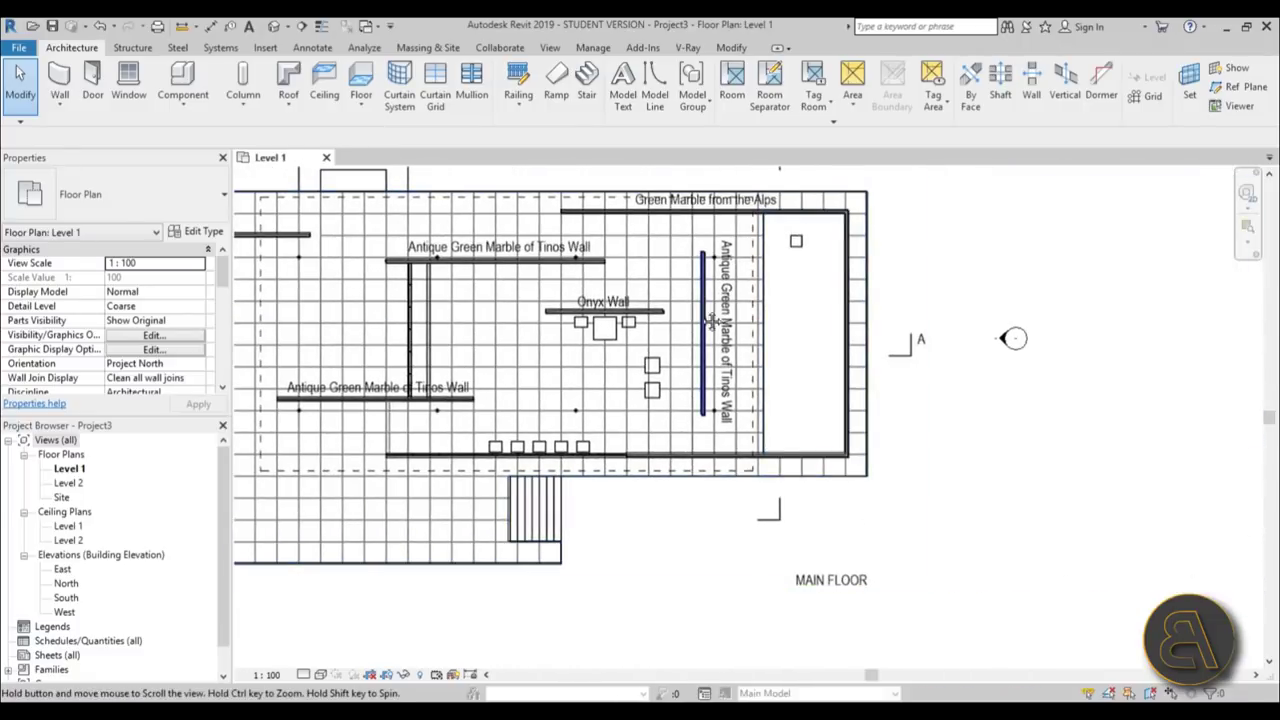
{"action": "scroll", "coordinate": [708, 305], "scroll_direction": "up", "scroll_amount": 2}
{"action": "middle_click_drag", "start_coordinate": [712, 308], "coordinate": [758, 318]}
{"action": "scroll", "coordinate": [714, 405], "scroll_direction": "down", "scroll_amount": 3}
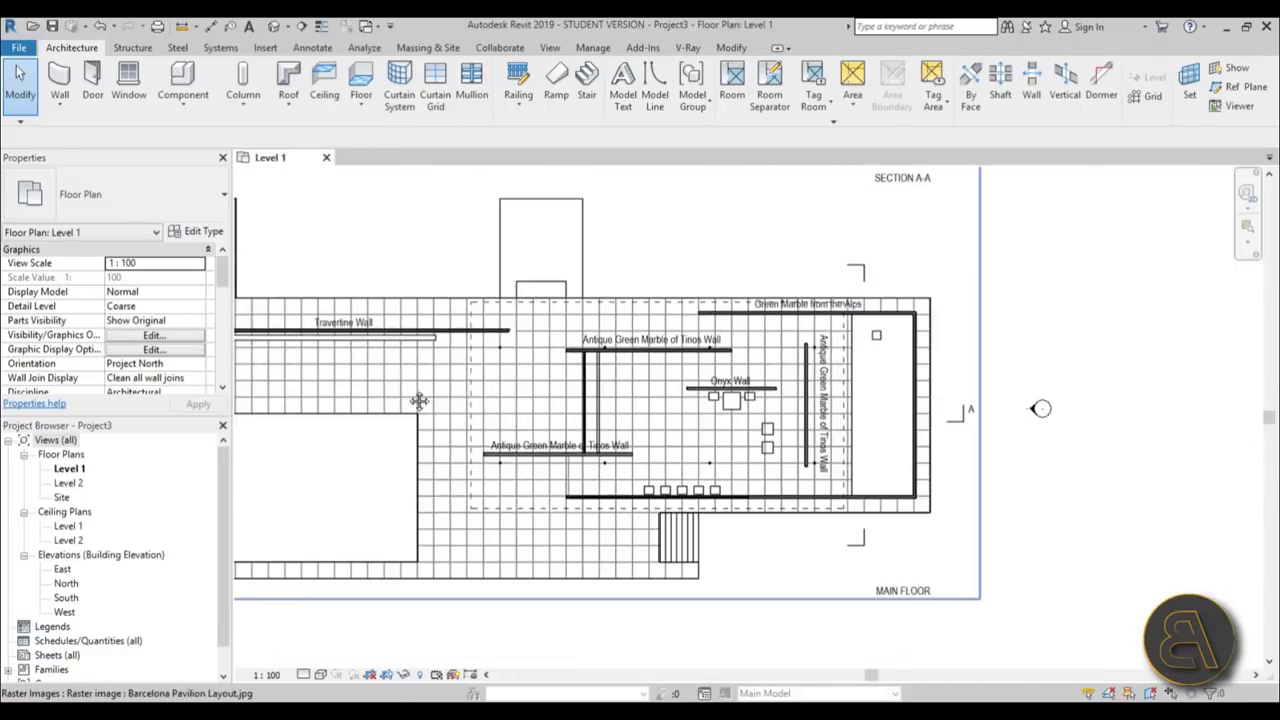
{"action": "scroll", "coordinate": [700, 449], "scroll_direction": "up", "scroll_amount": 1}
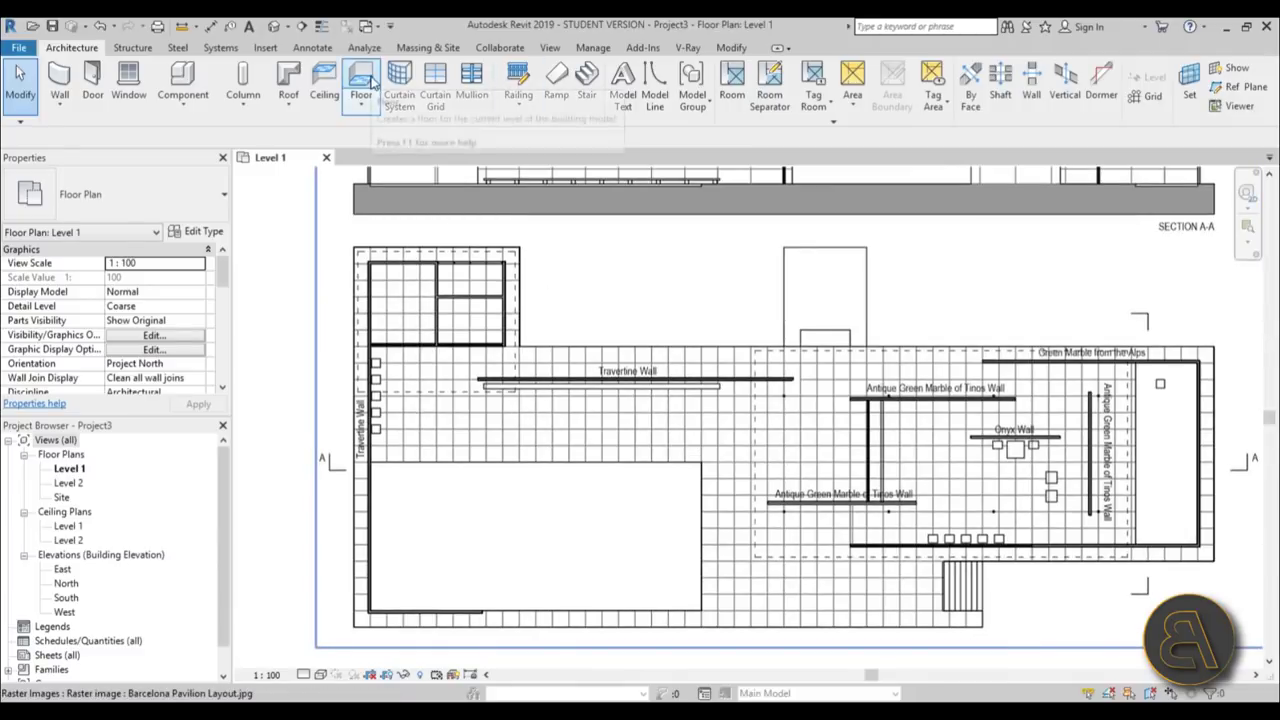
Start a new floor boundary with the Generic 300mm type placed on Level 2.
{"action": "left_click", "coordinate": [376, 90]}
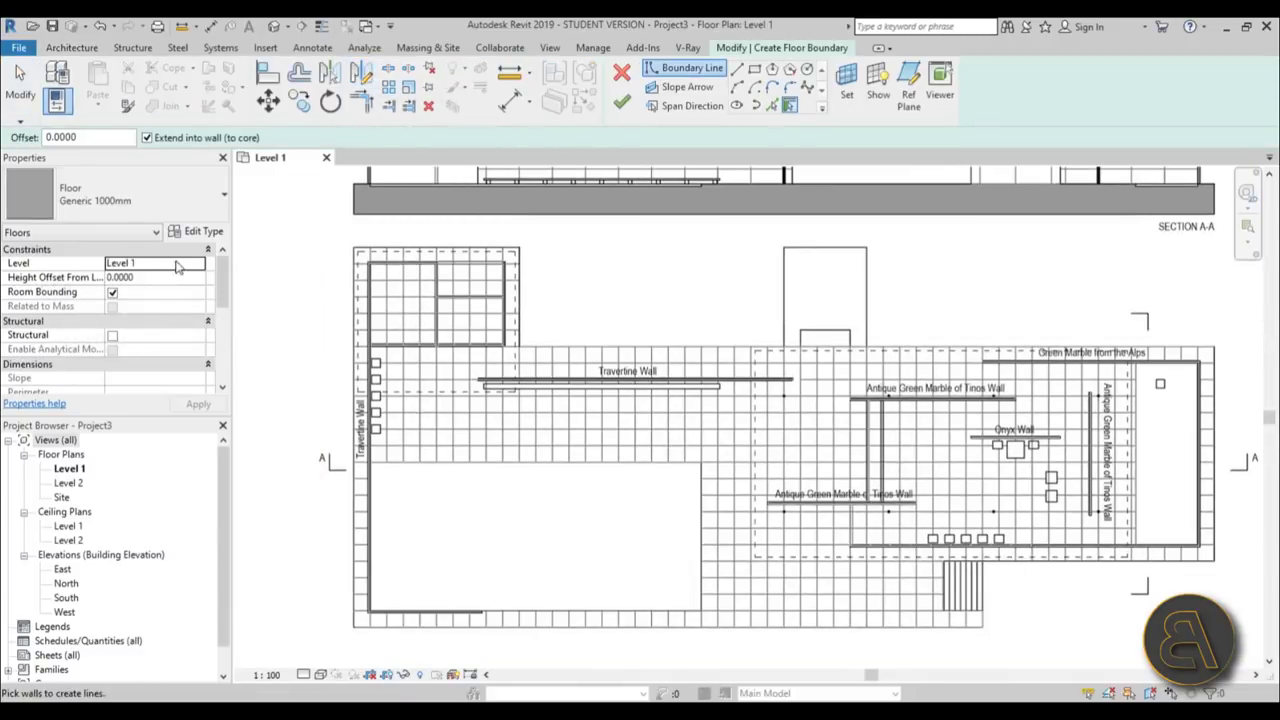
{"action": "left_click", "coordinate": [153, 206]}
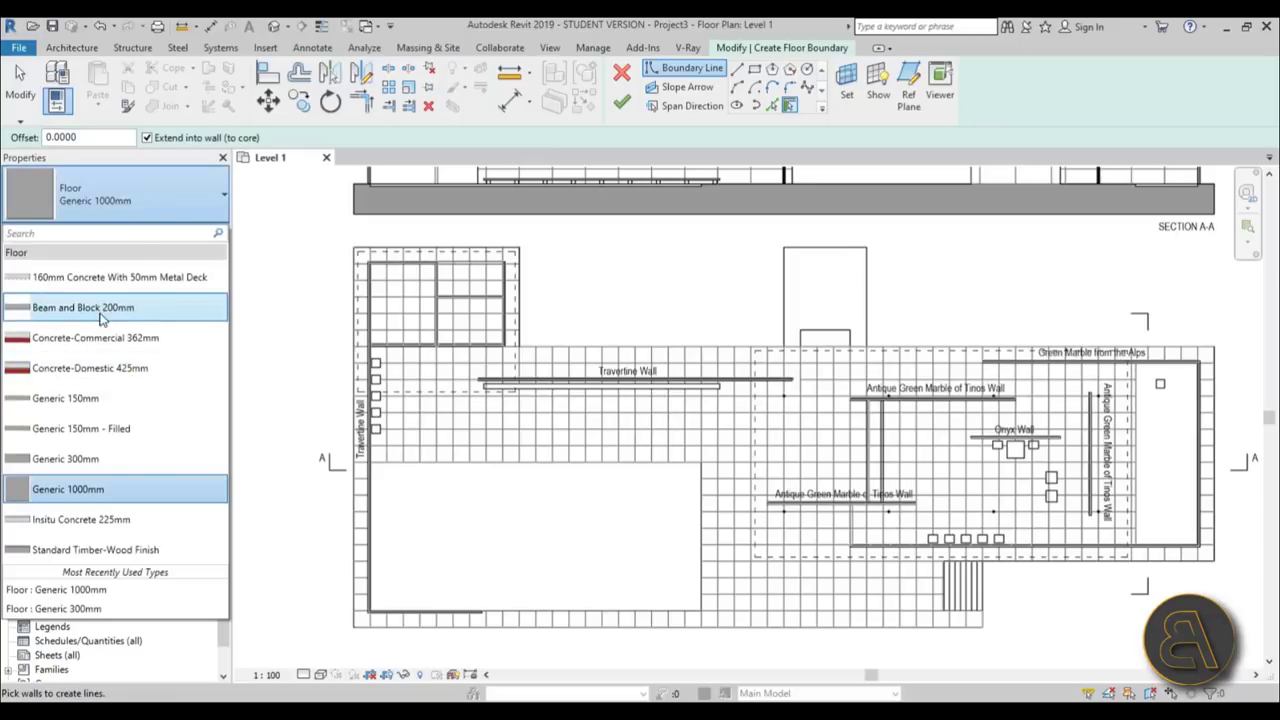
{"action": "left_click", "coordinate": [80, 460]}
Draw a rectangular boundary along the dashed outline of the larger eastern roof.
{"action": "left_click", "coordinate": [754, 69]}
{"action": "scroll", "coordinate": [410, 280], "scroll_direction": "up", "scroll_amount": 6}
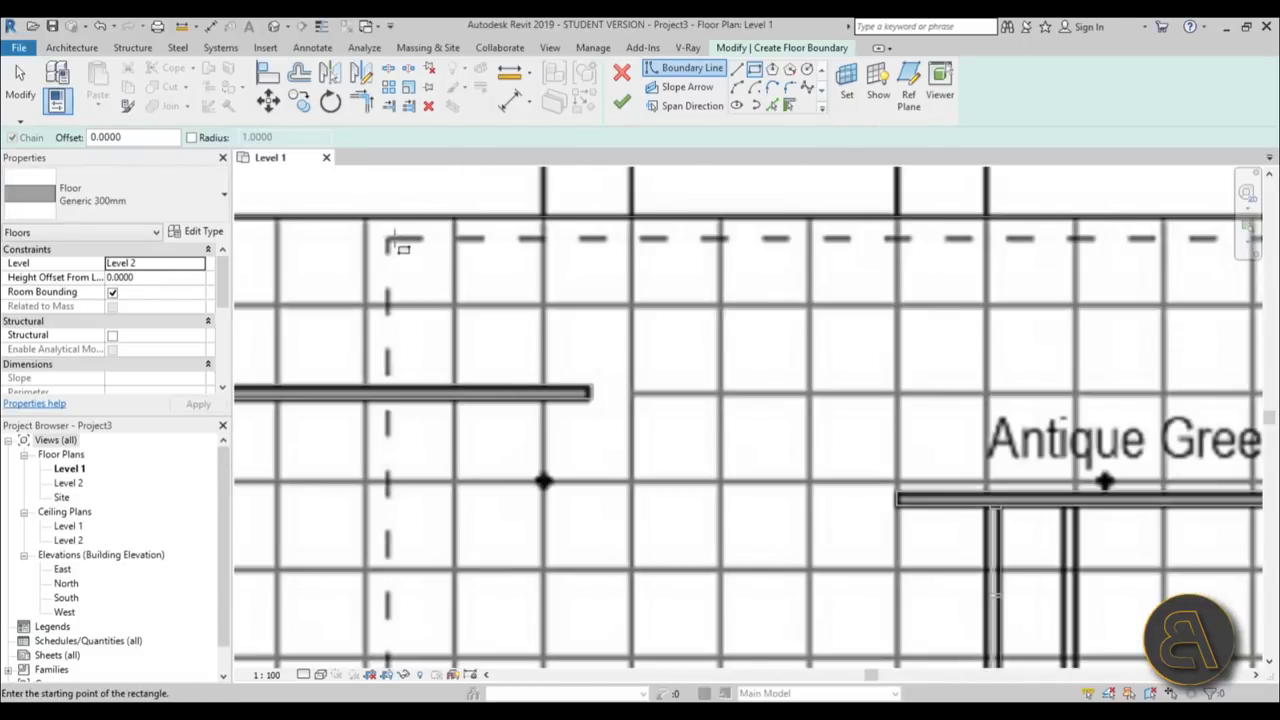
{"action": "left_click", "coordinate": [388, 239]}
{"action": "scroll", "coordinate": [392, 245], "scroll_direction": "down", "scroll_amount": 6}
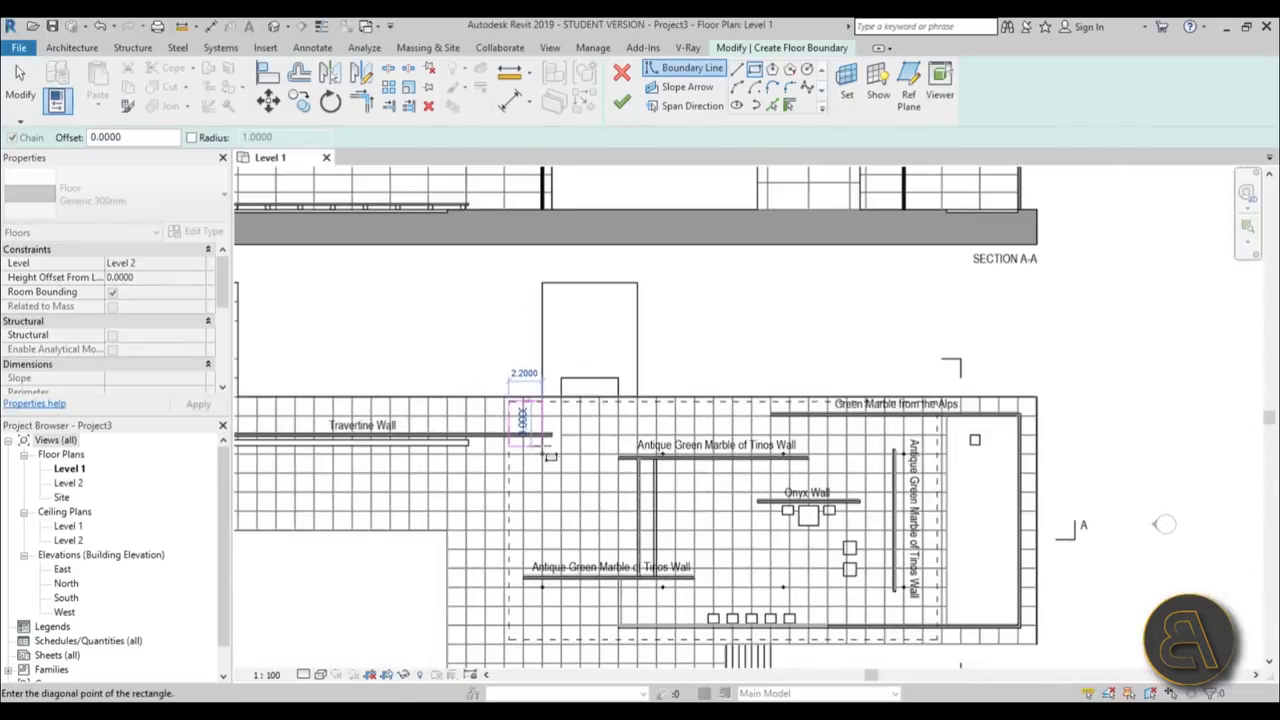
{"action": "scroll", "coordinate": [900, 515], "scroll_direction": "up", "scroll_amount": 6}
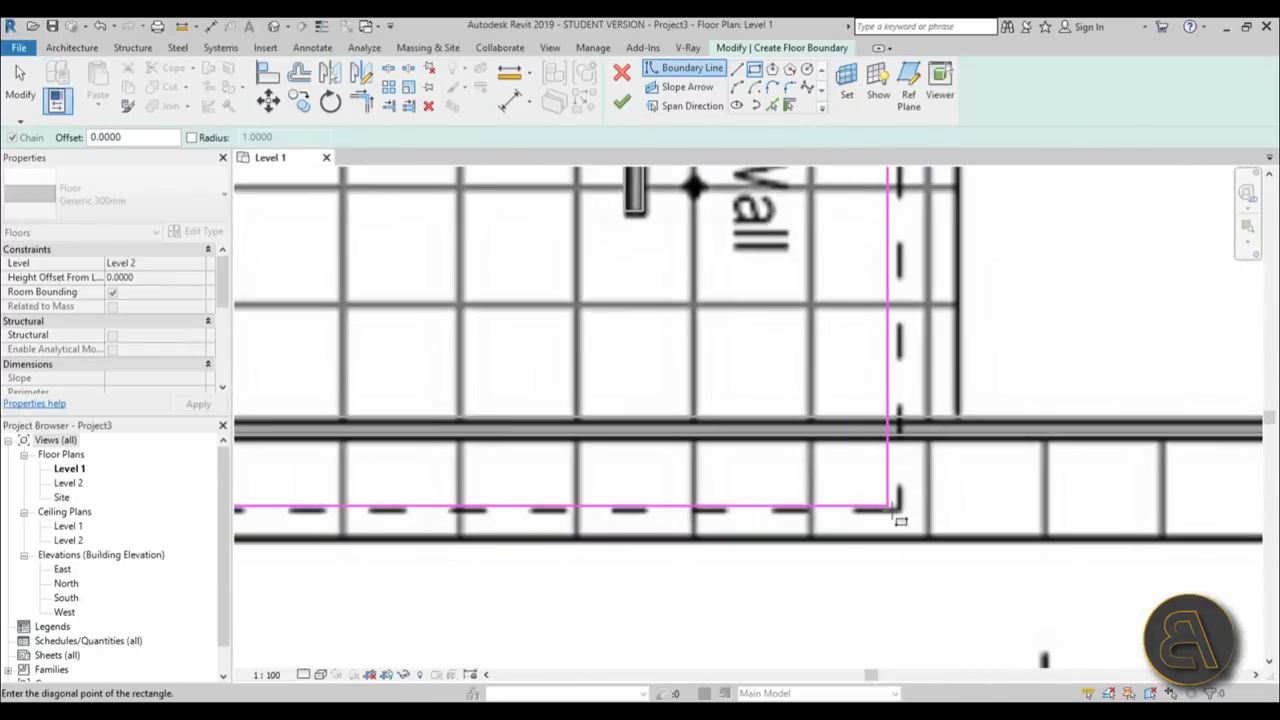
{"action": "left_click", "coordinate": [905, 515]}
{"action": "scroll", "coordinate": [905, 362], "scroll_direction": "down", "scroll_amount": 6}
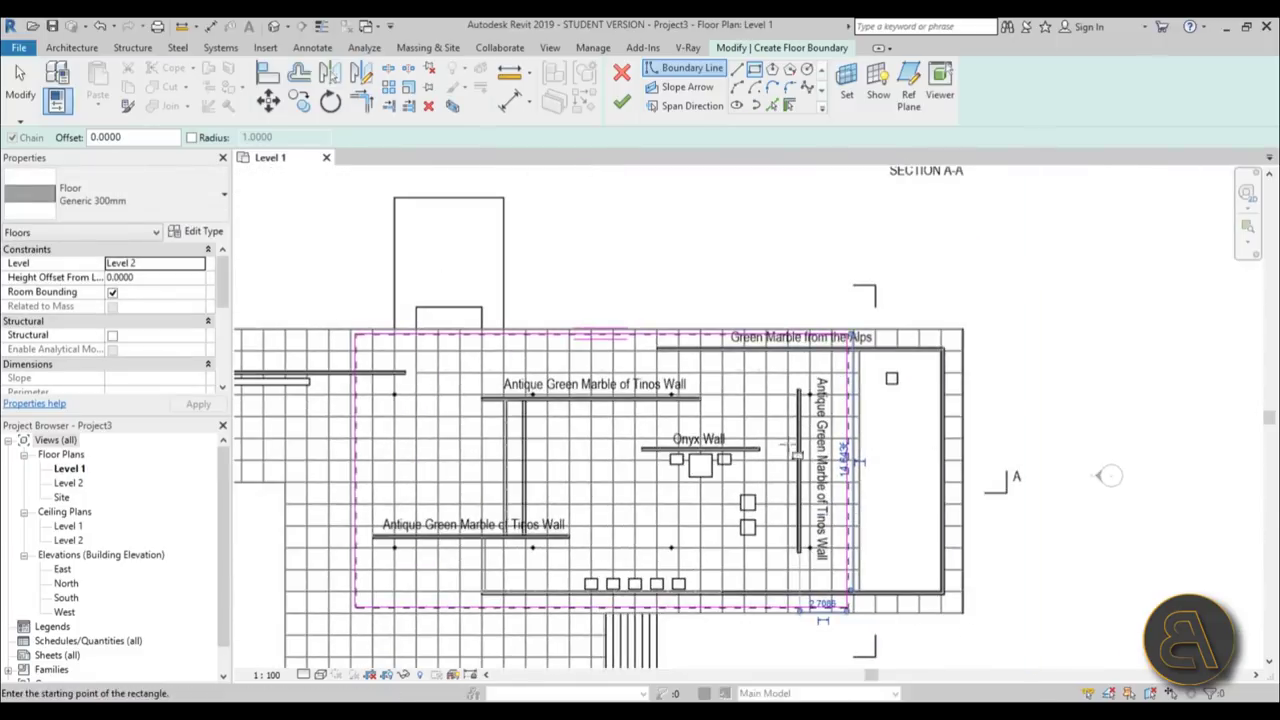
Draw a rectangular floor boundary along the dashed outline of the smaller western roof and finish the floor sketch.
{"action": "scroll", "coordinate": [451, 457], "scroll_direction": "up", "scroll_amount": 8}
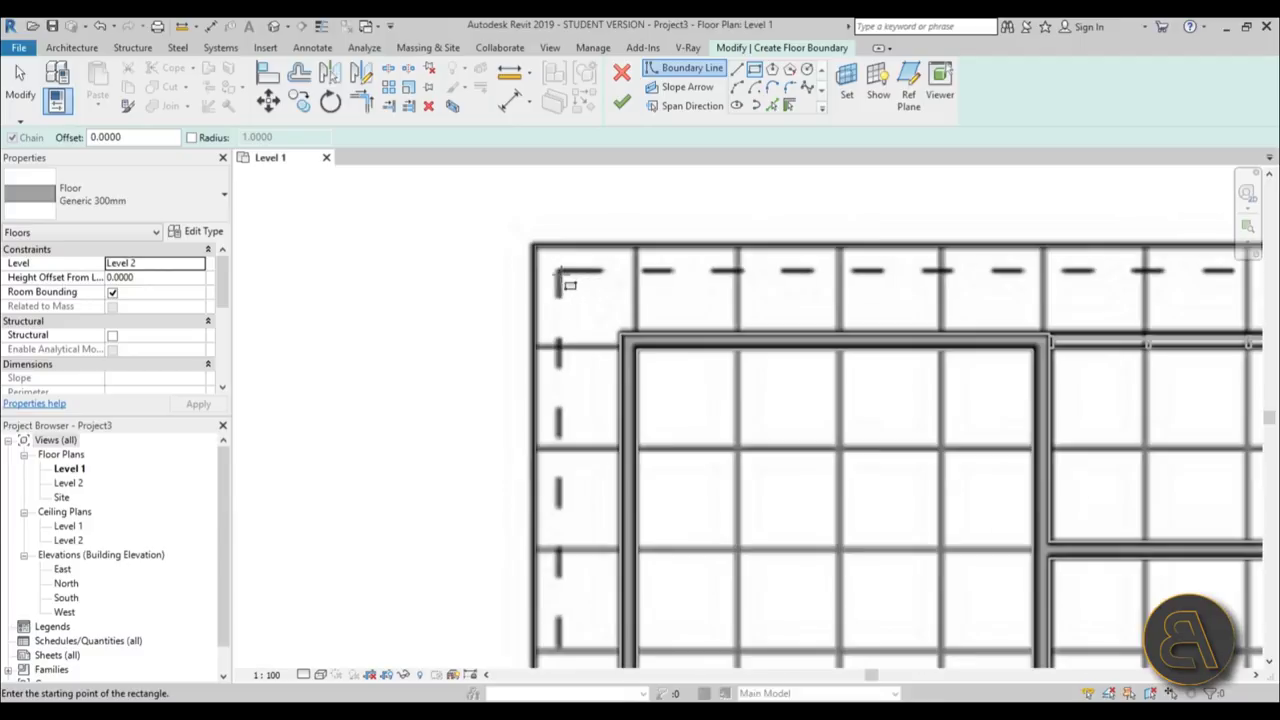
{"action": "scroll", "coordinate": [563, 270], "scroll_direction": "down", "scroll_amount": 5}
{"action": "scroll", "coordinate": [868, 580], "scroll_direction": "up", "scroll_amount": 6}
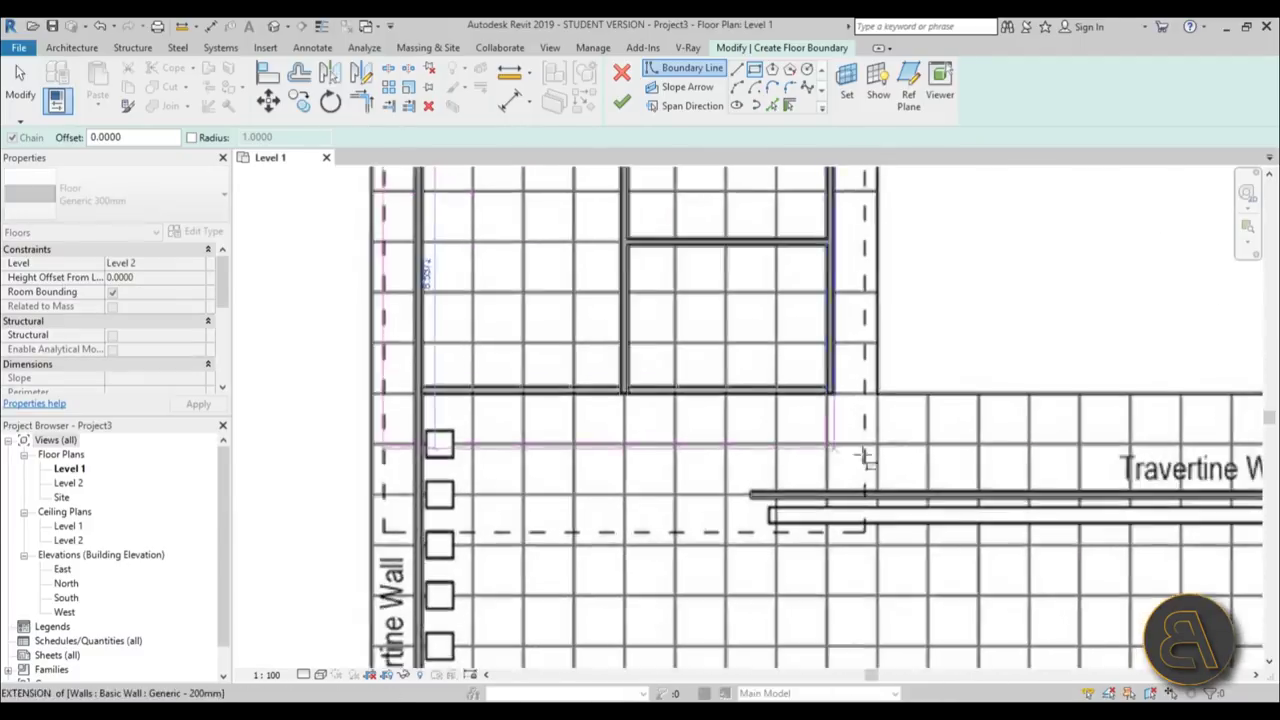
{"action": "left_click", "coordinate": [866, 572]}
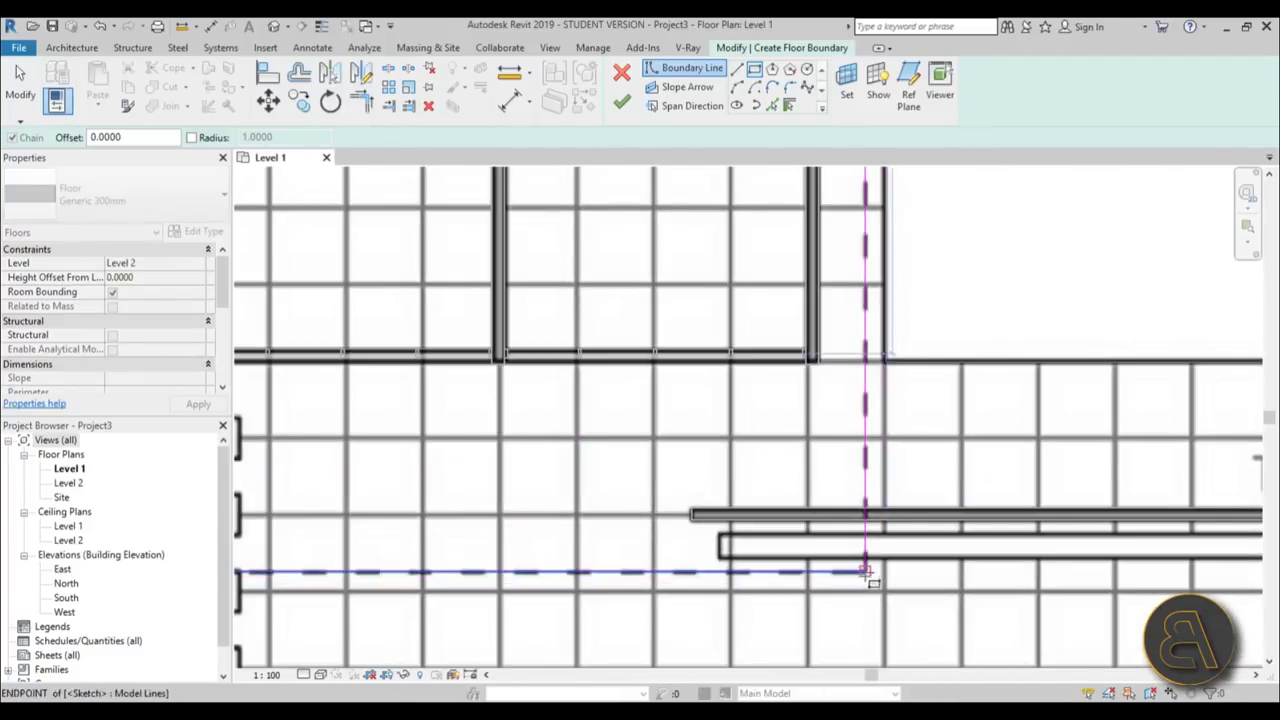
{"action": "key", "text": "Escape"}
{"action": "left_click", "coordinate": [621, 101]}
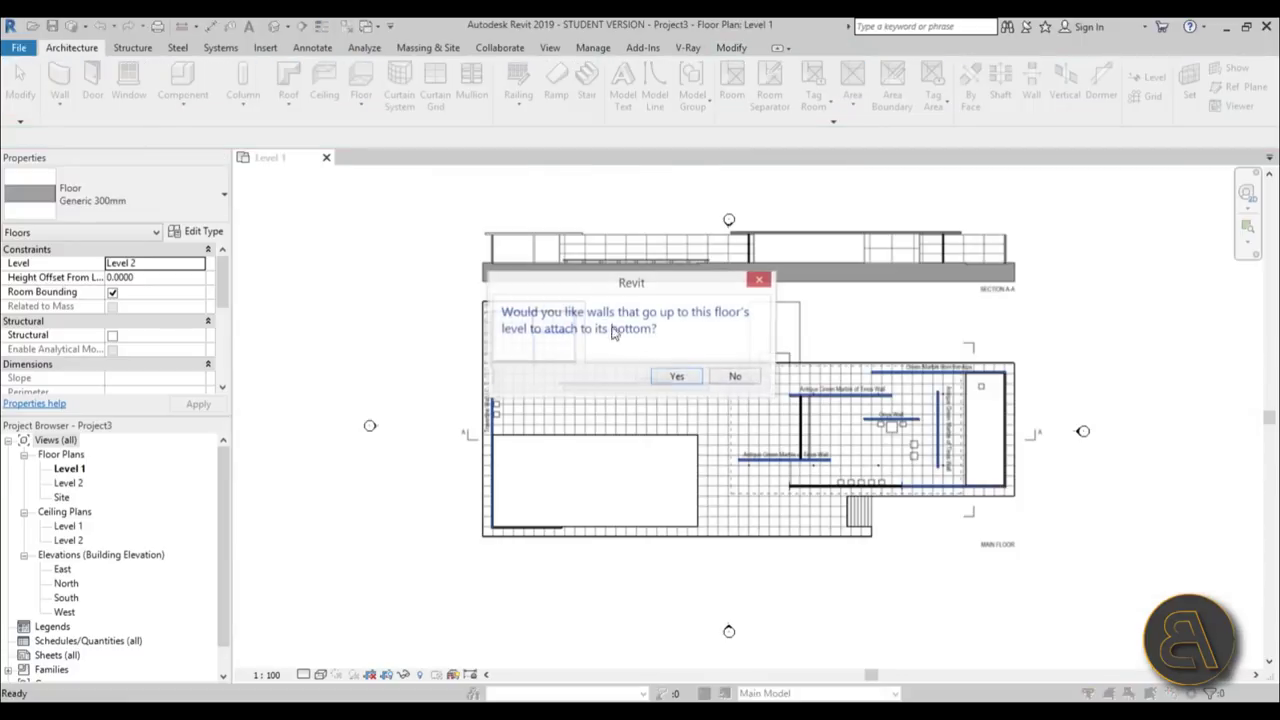
Attach the walls that reach this level to the floor's underside, deleting the conflicting curtain wall mullions.
{"action": "left_click_drag", "start_coordinate": [668, 278], "coordinate": [415, 222]}
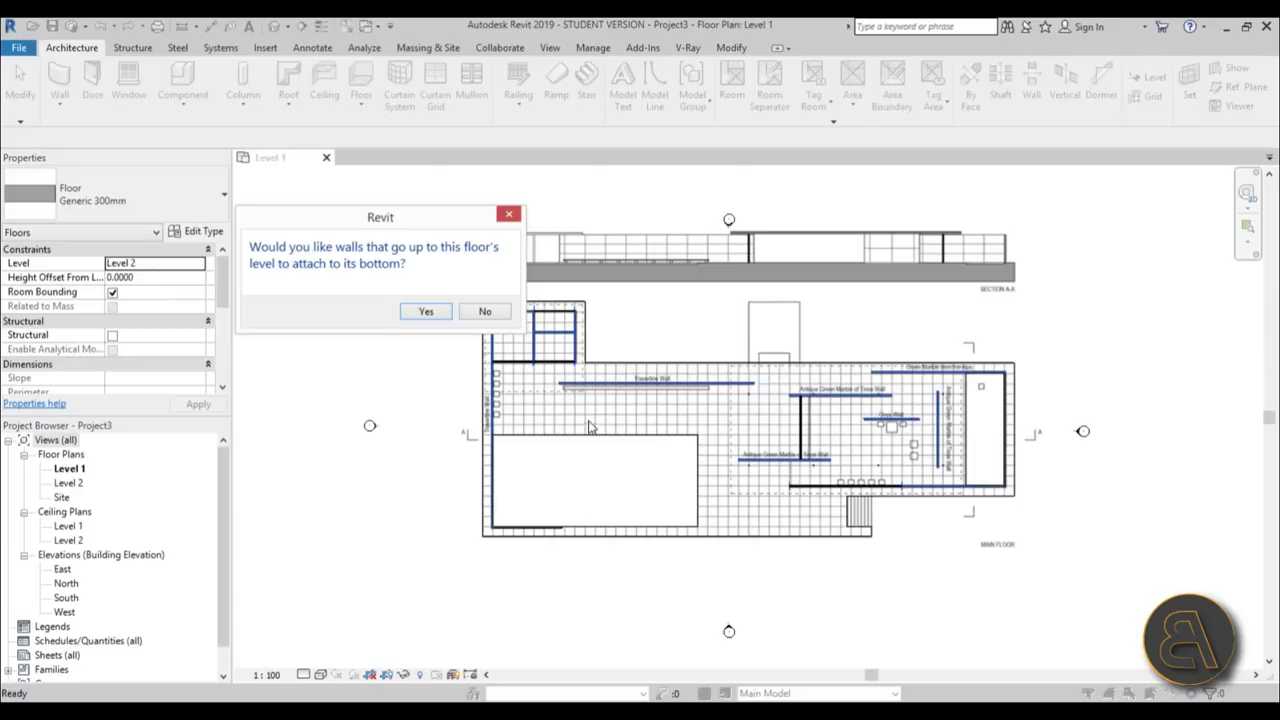
{"action": "left_click", "coordinate": [429, 313]}
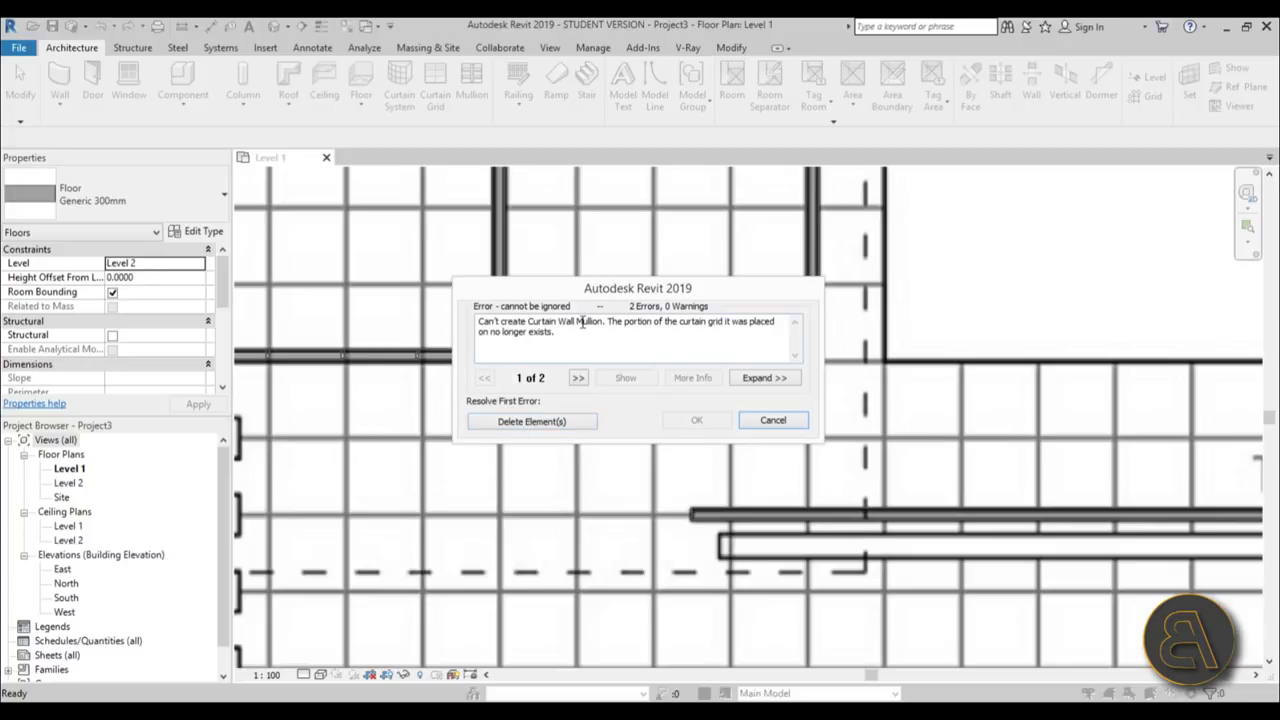
{"action": "left_click", "coordinate": [531, 421]}
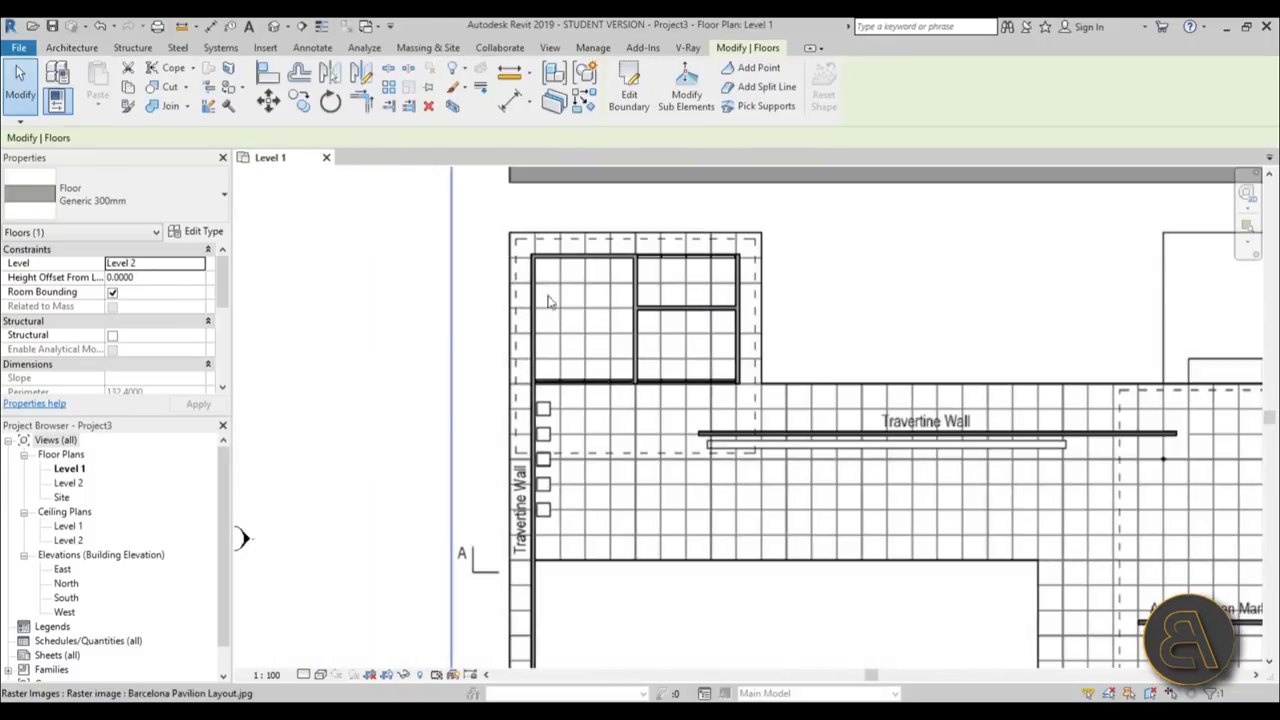
Open the 3D view and examine both roof slabs and the top corner where the short pool wall meets the long wall.
{"action": "left_click", "coordinate": [275, 28]}
{"action": "middle_click_drag", "start_coordinate": [610, 465], "coordinate": [650, 470], "text": "shift"}
{"action": "scroll", "coordinate": [714, 503], "scroll_direction": "up", "scroll_amount": 6}
{"action": "scroll", "coordinate": [490, 470], "scroll_direction": "down", "scroll_amount": 4}
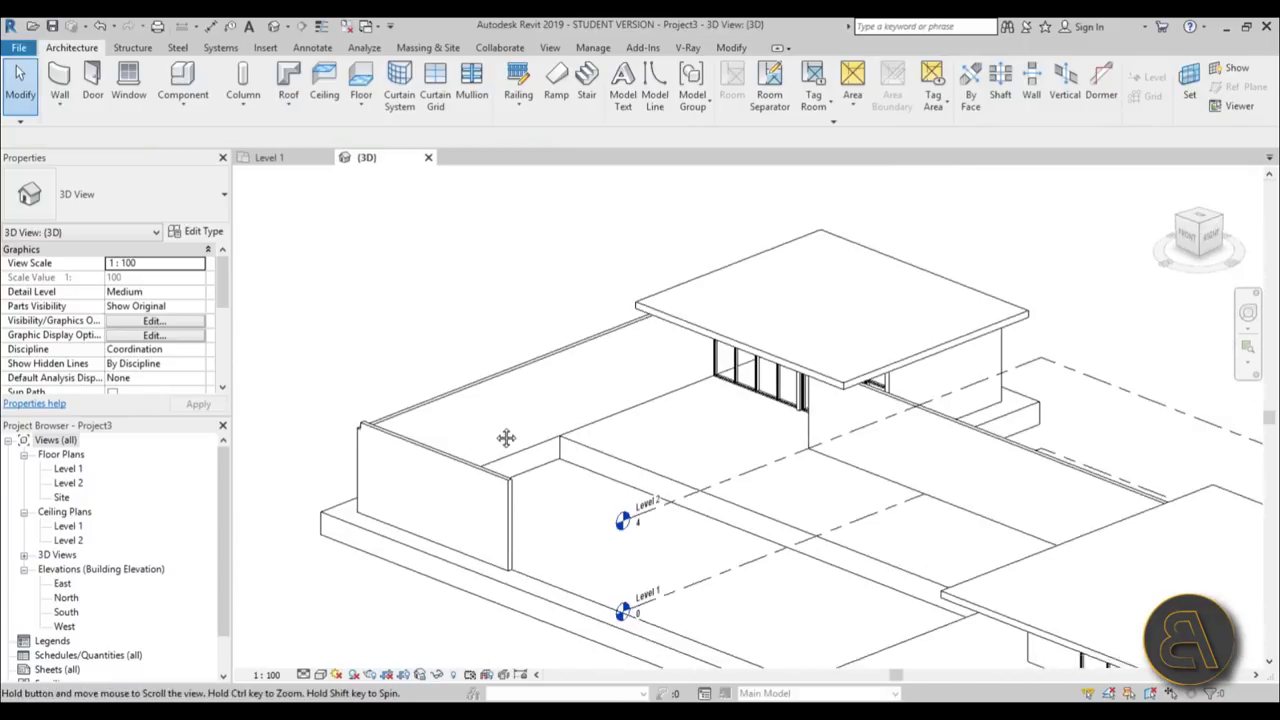
{"action": "left_click", "coordinate": [618, 294]}
{"action": "scroll", "coordinate": [673, 290], "scroll_direction": "up", "scroll_amount": 2}
{"action": "left_click", "coordinate": [673, 290]}
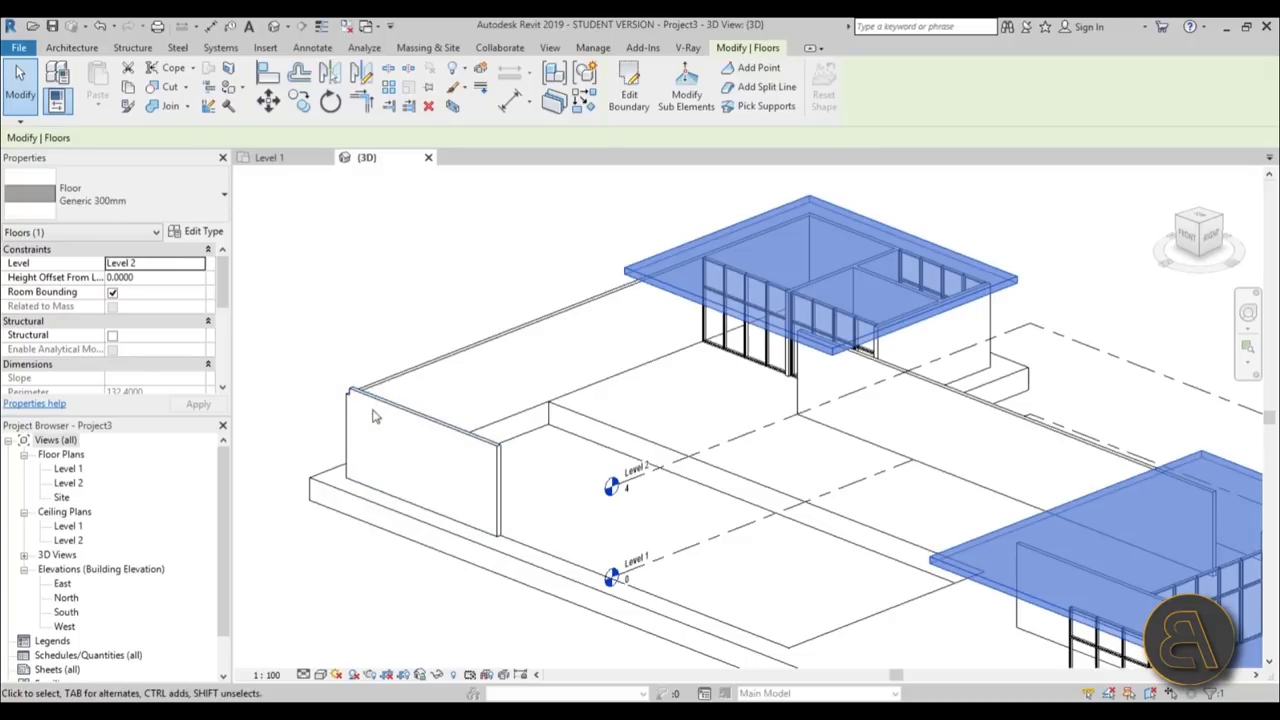
{"action": "scroll", "coordinate": [400, 420], "scroll_direction": "up", "scroll_amount": 5}
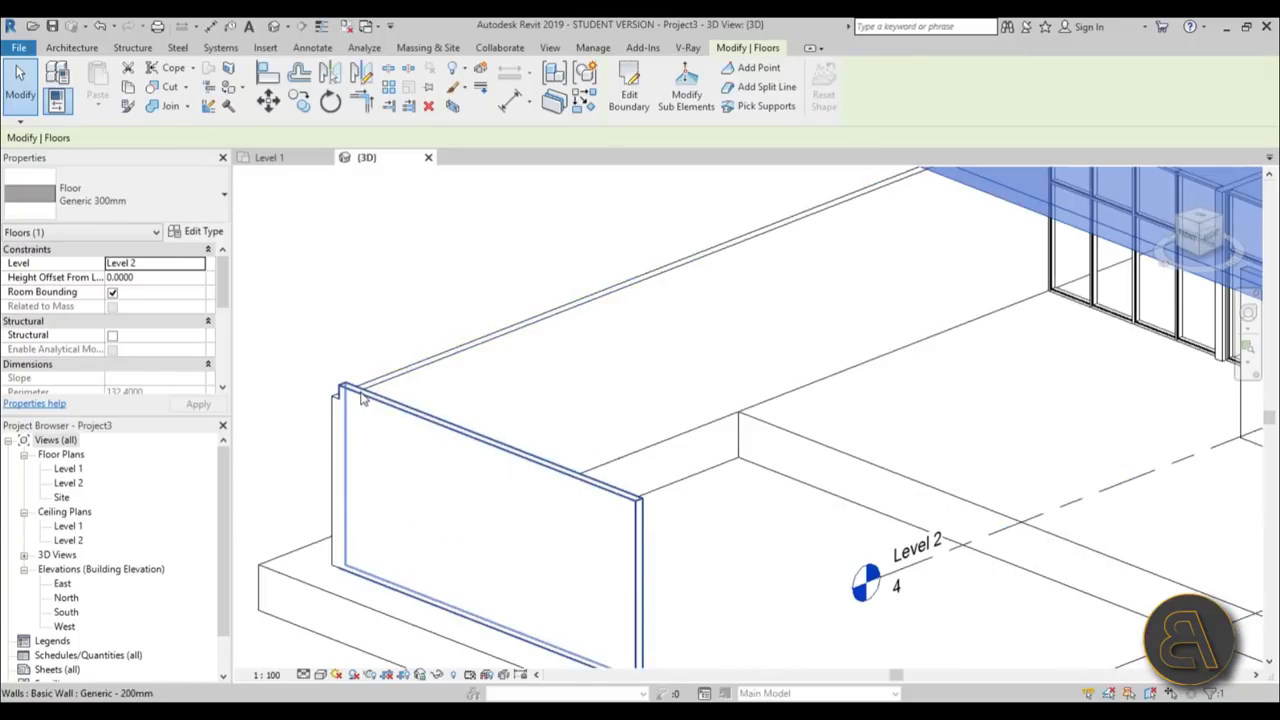
{"action": "left_click", "coordinate": [358, 395]}
{"action": "left_click", "coordinate": [404, 298]}
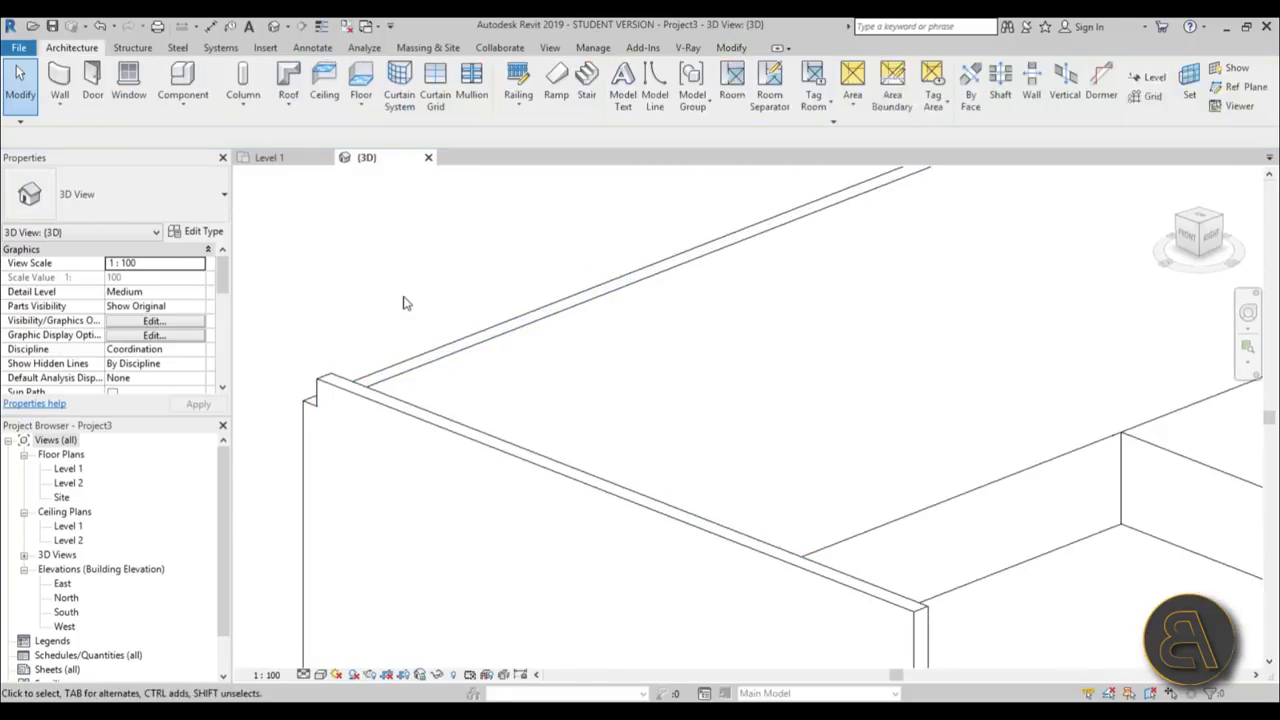
Try to lower the top of the short pool wall by hand to match the adjoining long wall.
{"action": "left_click", "coordinate": [612, 510]}
{"action": "left_click_drag", "start_coordinate": [622, 489], "coordinate": [621, 497]}
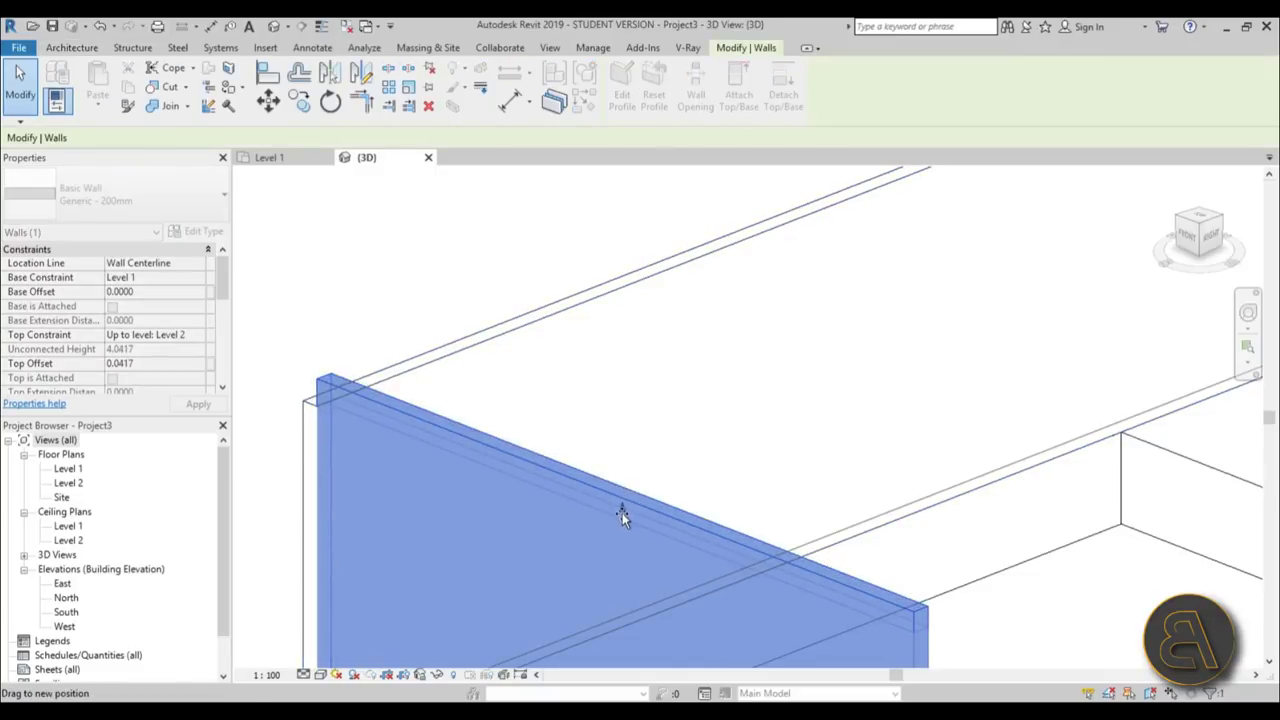
{"action": "left_click_drag", "start_coordinate": [622, 521], "coordinate": [624, 498]}
{"action": "left_click", "coordinate": [694, 422]}
Align the top of the short pool wall with the top of the adjoining long wall.
{"action": "key", "text": "a"}
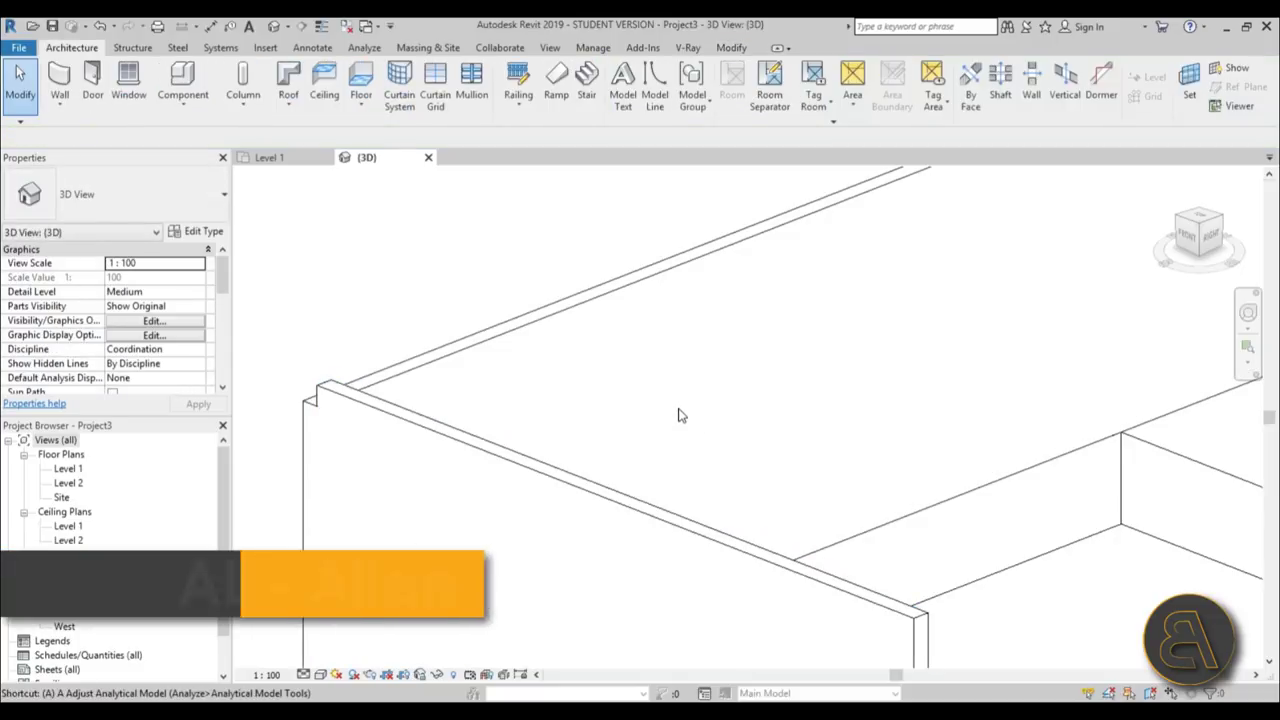
{"action": "key", "text": "l"}
{"action": "left_click", "coordinate": [462, 354]}
{"action": "left_click", "coordinate": [408, 422]}
Align the top of the eastern end wall with the top of the adjoining long wall.
{"action": "scroll", "coordinate": [406, 423], "scroll_direction": "down", "scroll_amount": 4}
{"action": "middle_click_drag", "start_coordinate": [406, 423], "coordinate": [325, 356]}
{"action": "scroll", "coordinate": [325, 362], "scroll_direction": "down", "scroll_amount": 3}
{"action": "scroll", "coordinate": [857, 480], "scroll_direction": "up", "scroll_amount": 6}
{"action": "left_click", "coordinate": [808, 470]}
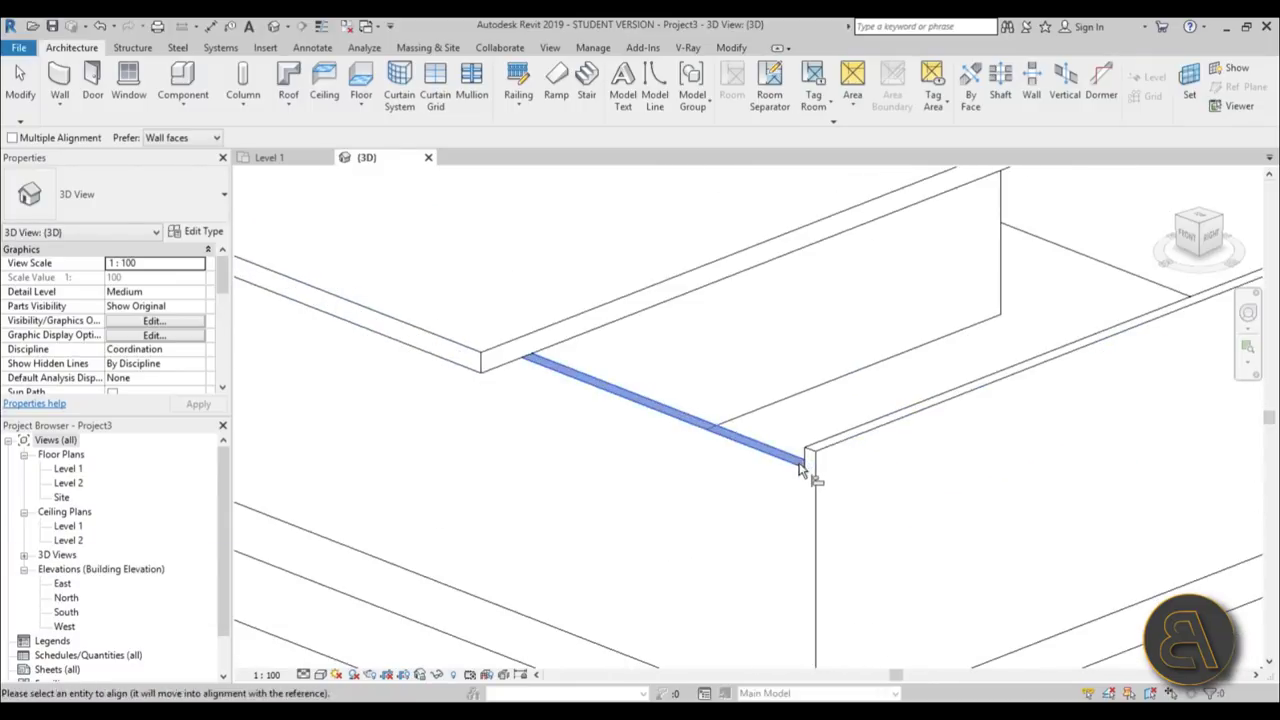
{"action": "scroll", "coordinate": [686, 440], "scroll_direction": "down", "scroll_amount": 5}
{"action": "key", "text": "Escape"}
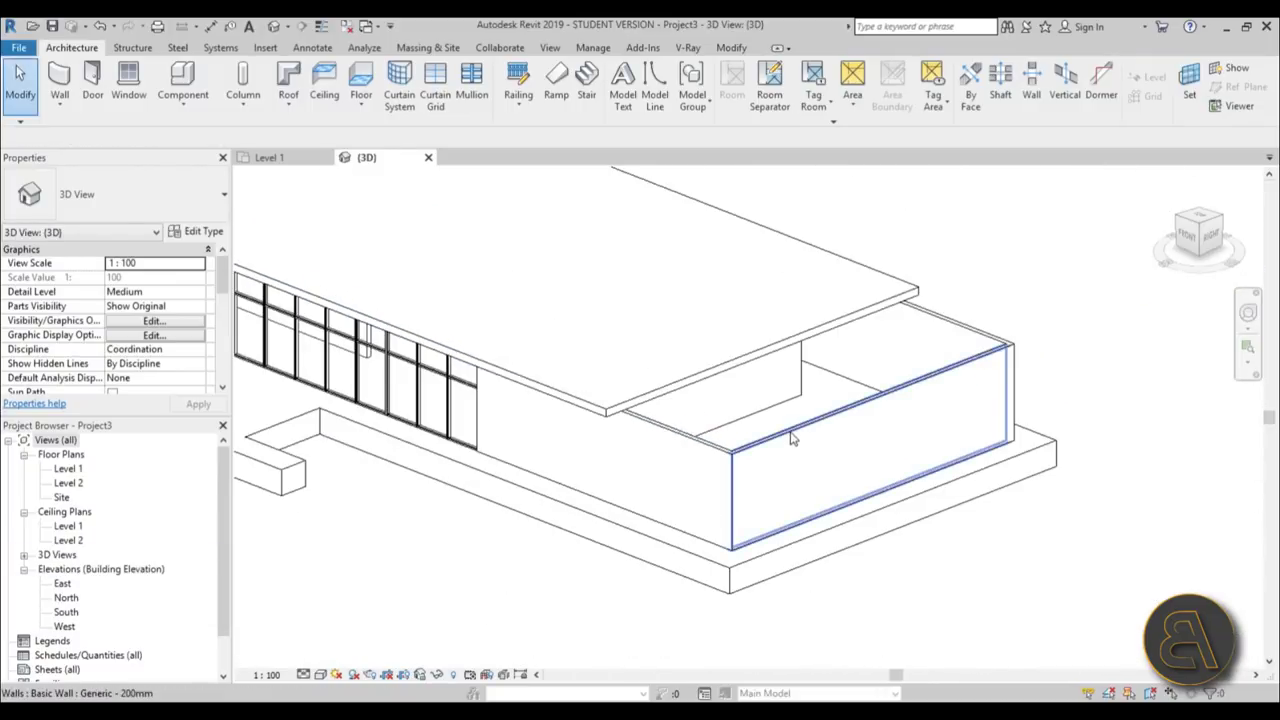
{"action": "left_click", "coordinate": [761, 461]}
{"action": "key", "text": "Escape"}
Return to the Level 1 plan and examine the column marks around the marble and onyx walls under the larger roof.
{"action": "scroll", "coordinate": [574, 483], "scroll_direction": "down", "scroll_amount": 4}
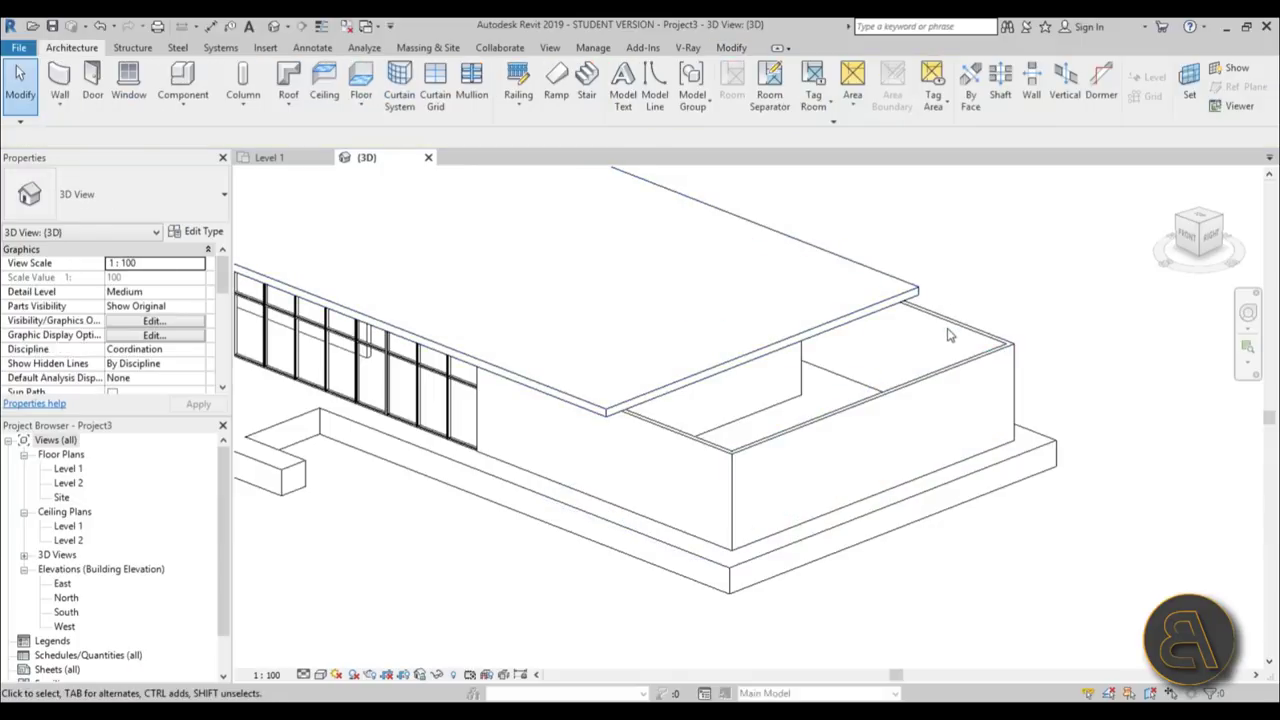
{"action": "middle_click_drag", "start_coordinate": [574, 483], "coordinate": [865, 511], "text": "shift"}
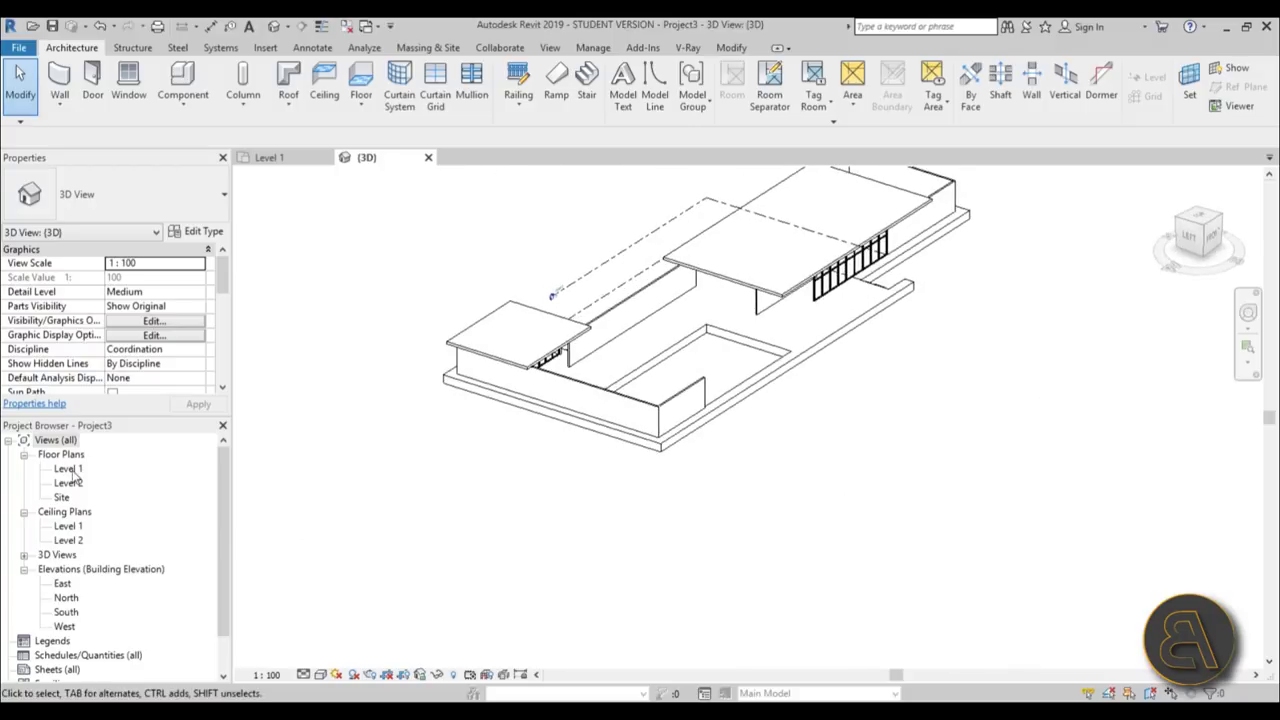
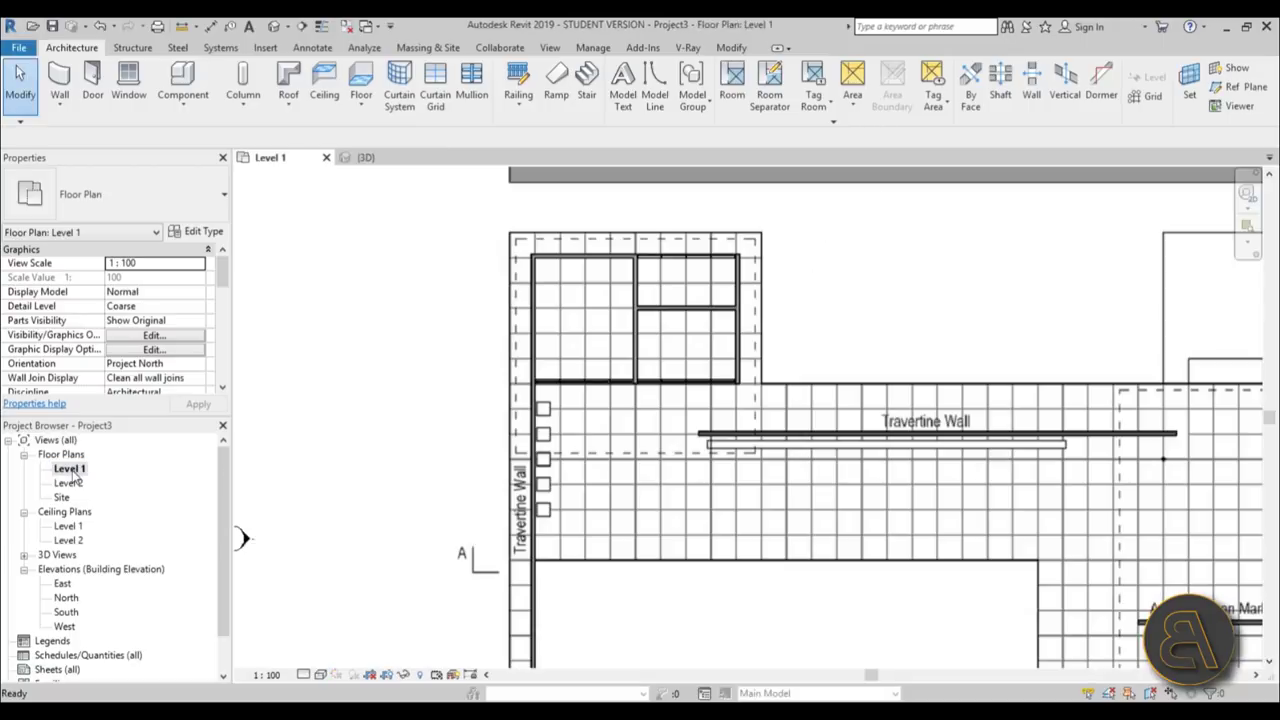
{"action": "scroll", "coordinate": [536, 446], "scroll_direction": "down", "scroll_amount": 3}
{"action": "middle_click_drag", "start_coordinate": [706, 486], "coordinate": [486, 418]}
{"action": "scroll", "coordinate": [473, 458], "scroll_direction": "up", "scroll_amount": 2}
{"action": "middle_click_drag", "start_coordinate": [387, 488], "coordinate": [376, 493]}
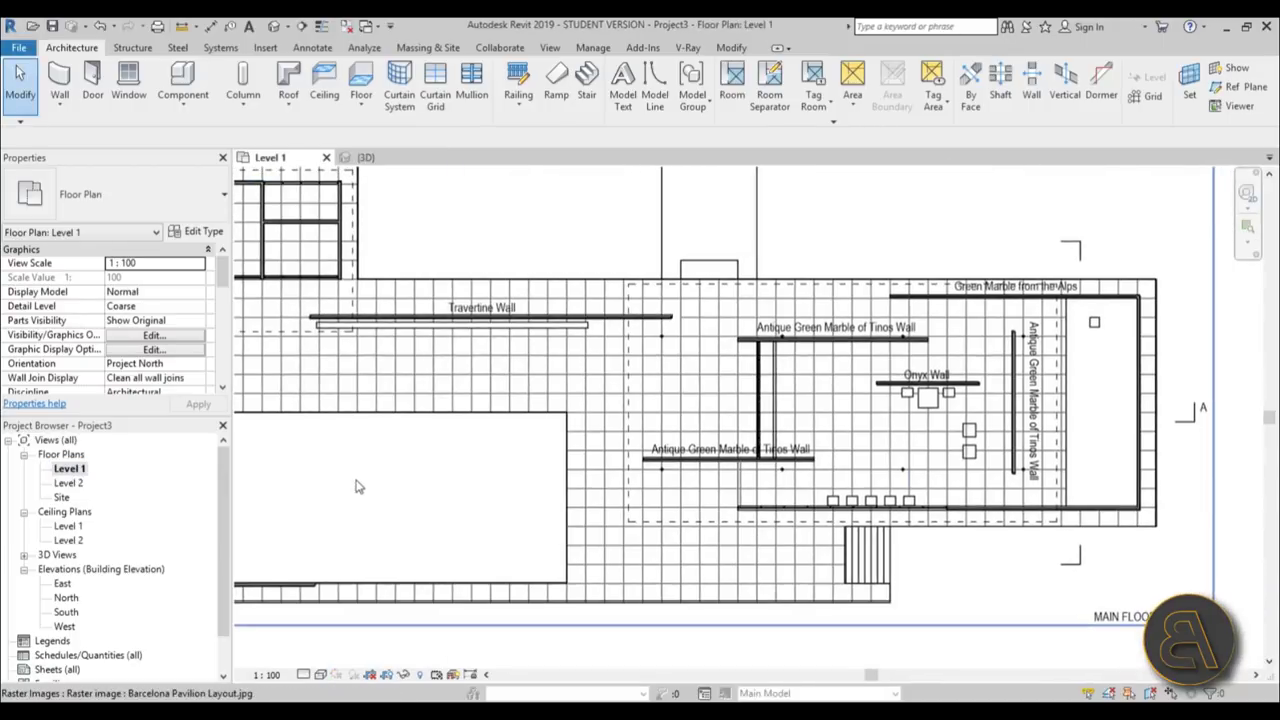
{"action": "scroll", "coordinate": [845, 408], "scroll_direction": "up", "scroll_amount": 3}
{"action": "scroll", "coordinate": [355, 235], "scroll_direction": "up", "scroll_amount": 3}
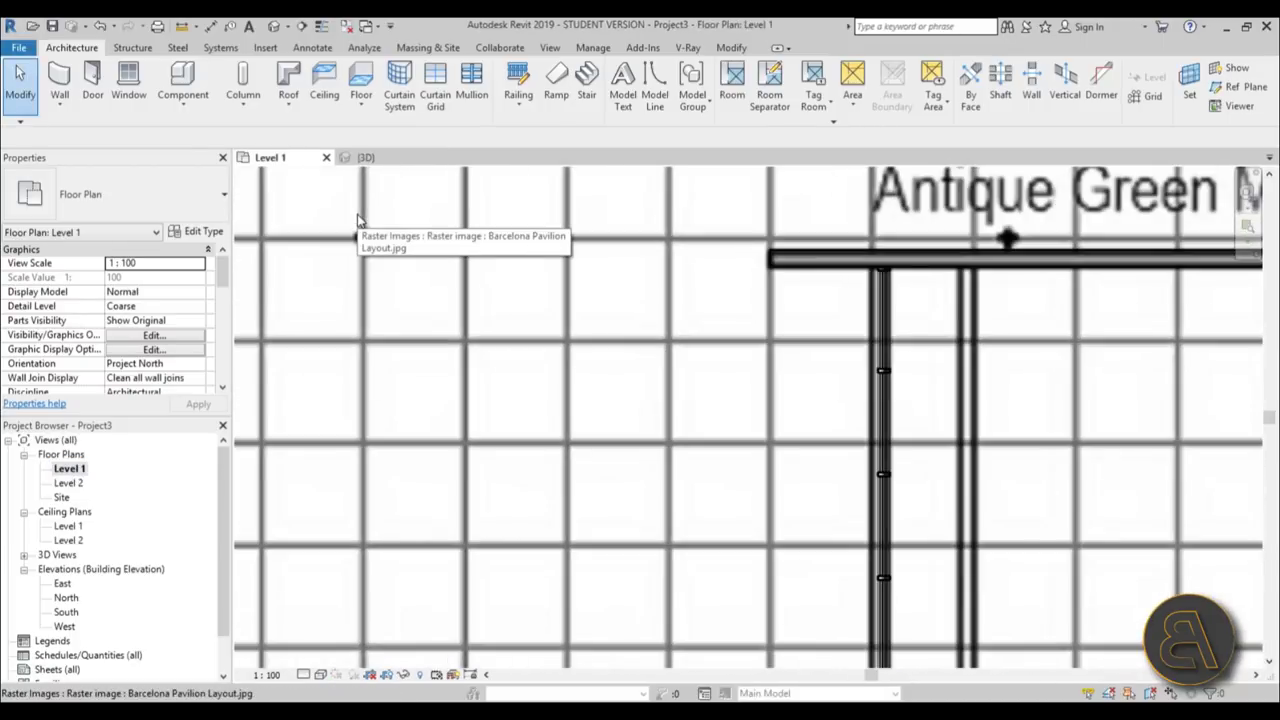
{"action": "scroll", "coordinate": [386, 336], "scroll_direction": "down", "scroll_amount": 5}
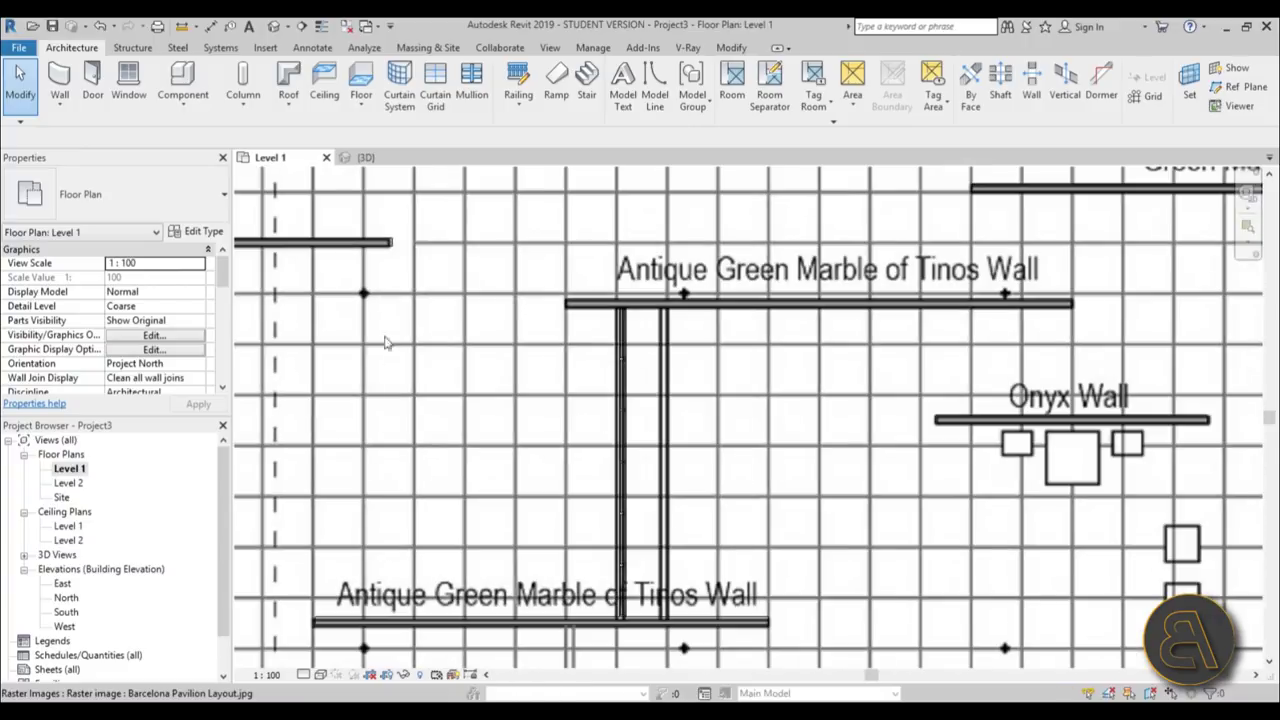
{"action": "scroll", "coordinate": [386, 336], "scroll_direction": "down", "scroll_amount": 2}
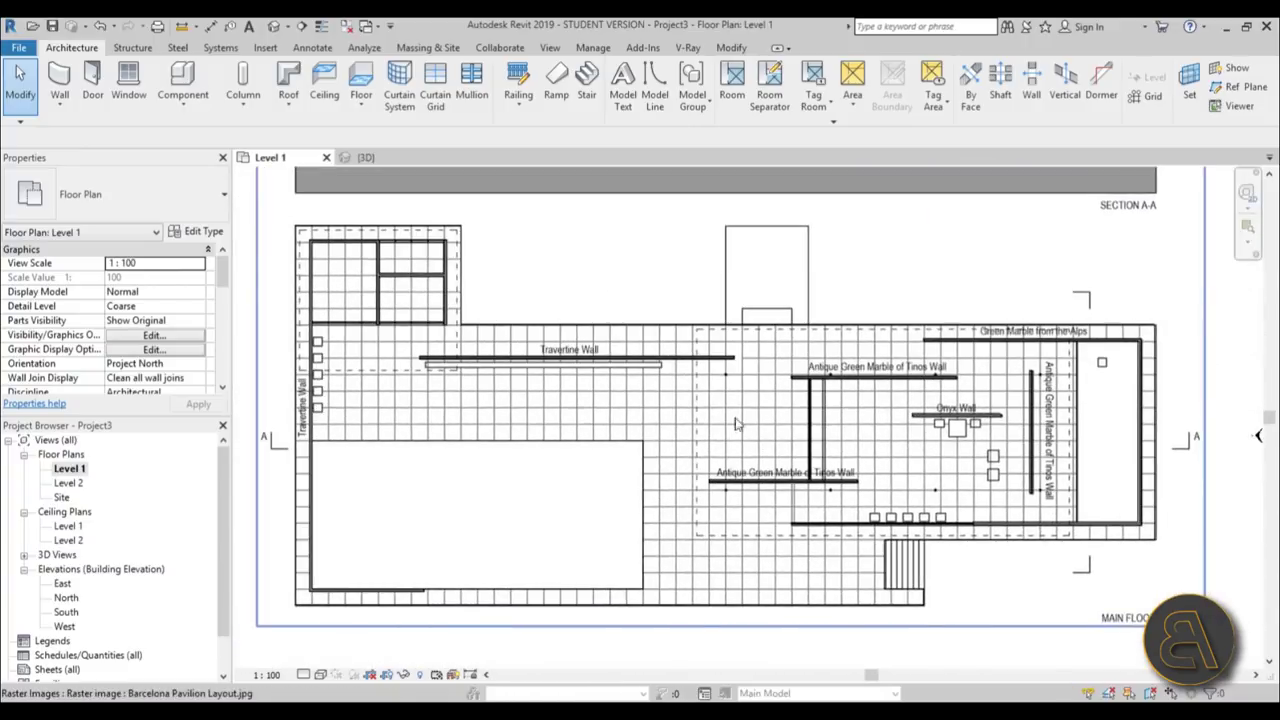
{"action": "scroll", "coordinate": [402, 313], "scroll_direction": "up", "scroll_amount": 5}
{"action": "scroll", "coordinate": [402, 313], "scroll_direction": "down", "scroll_amount": 4}
{"action": "scroll", "coordinate": [675, 360], "scroll_direction": "up", "scroll_amount": 2}
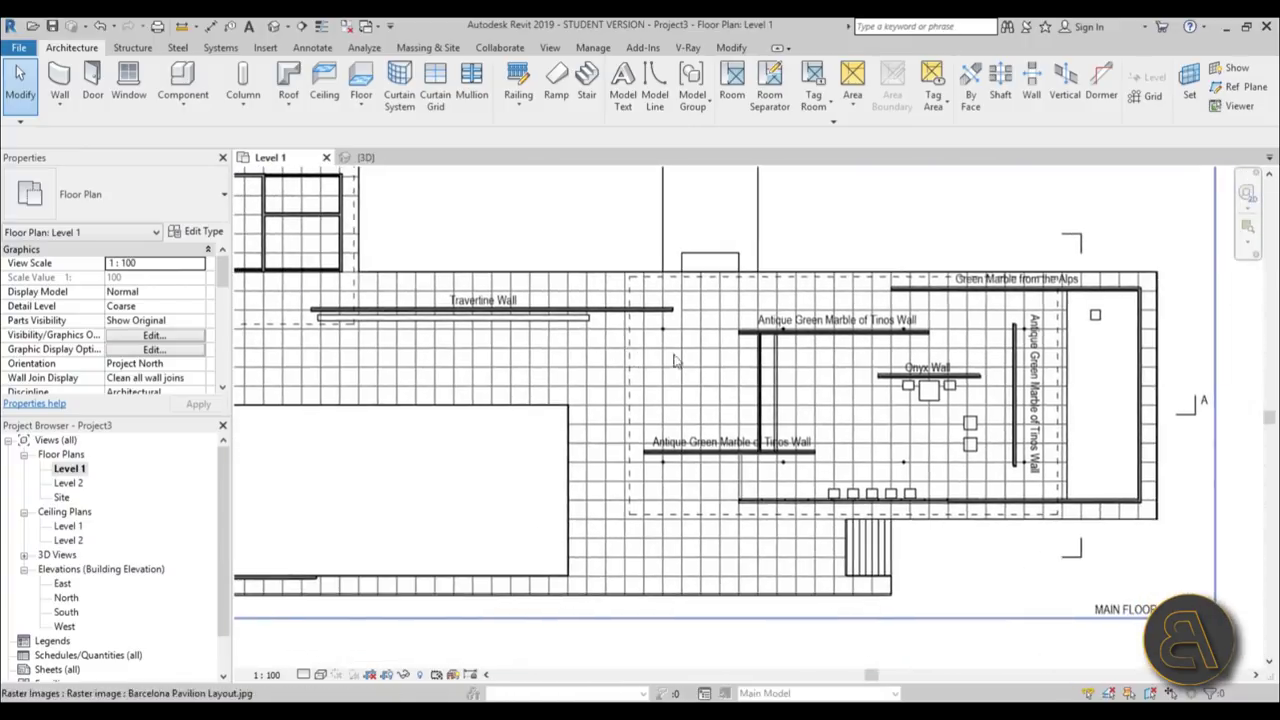
Start a structural column and load the CHS-Circular Hollow Section-Column family from the US Metric library's Structural Columns, Steel folder.
{"action": "left_click", "coordinate": [140, 49]}
{"action": "left_click", "coordinate": [129, 84]}
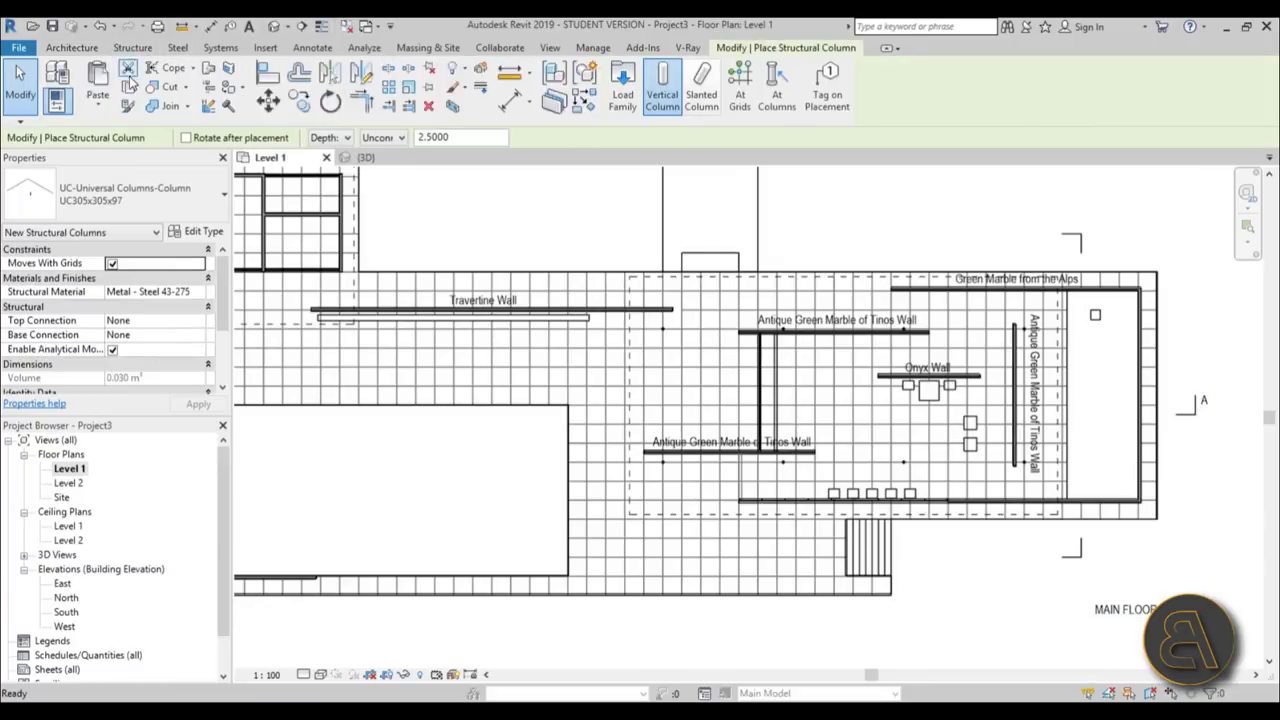
{"action": "left_click", "coordinate": [620, 100]}
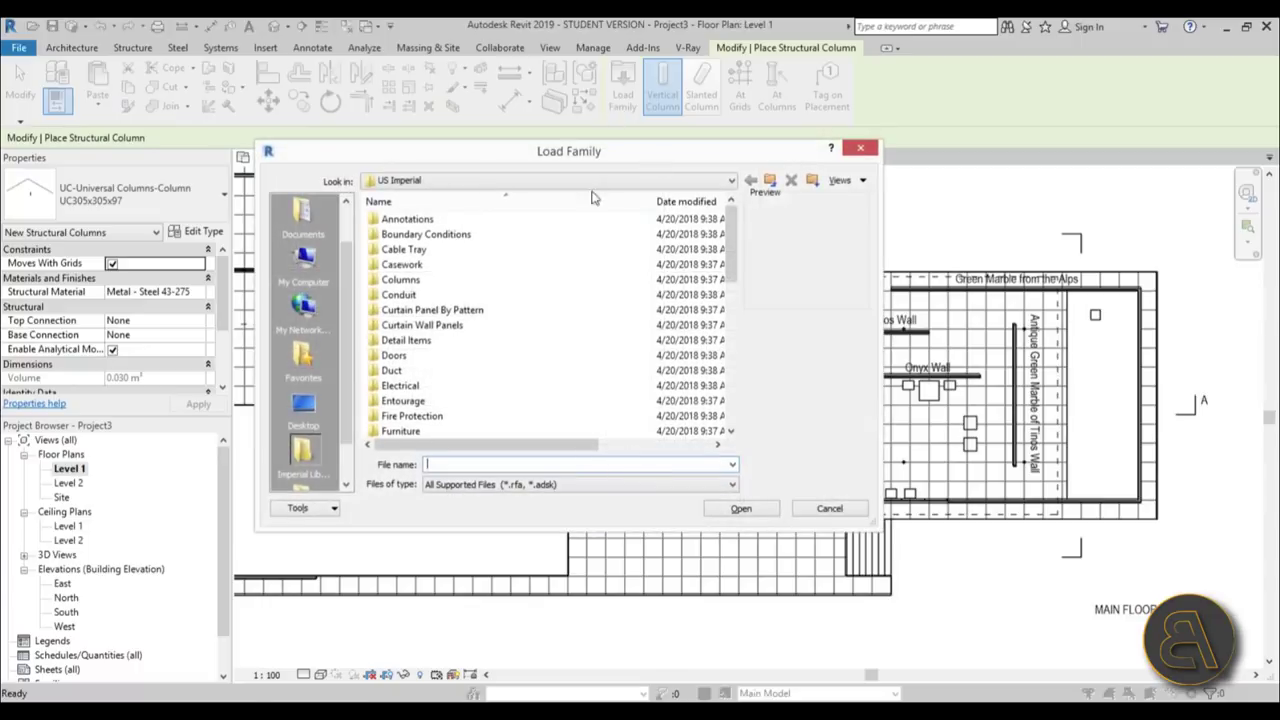
{"action": "left_click", "coordinate": [770, 185]}
{"action": "double_click", "coordinate": [443, 249]}
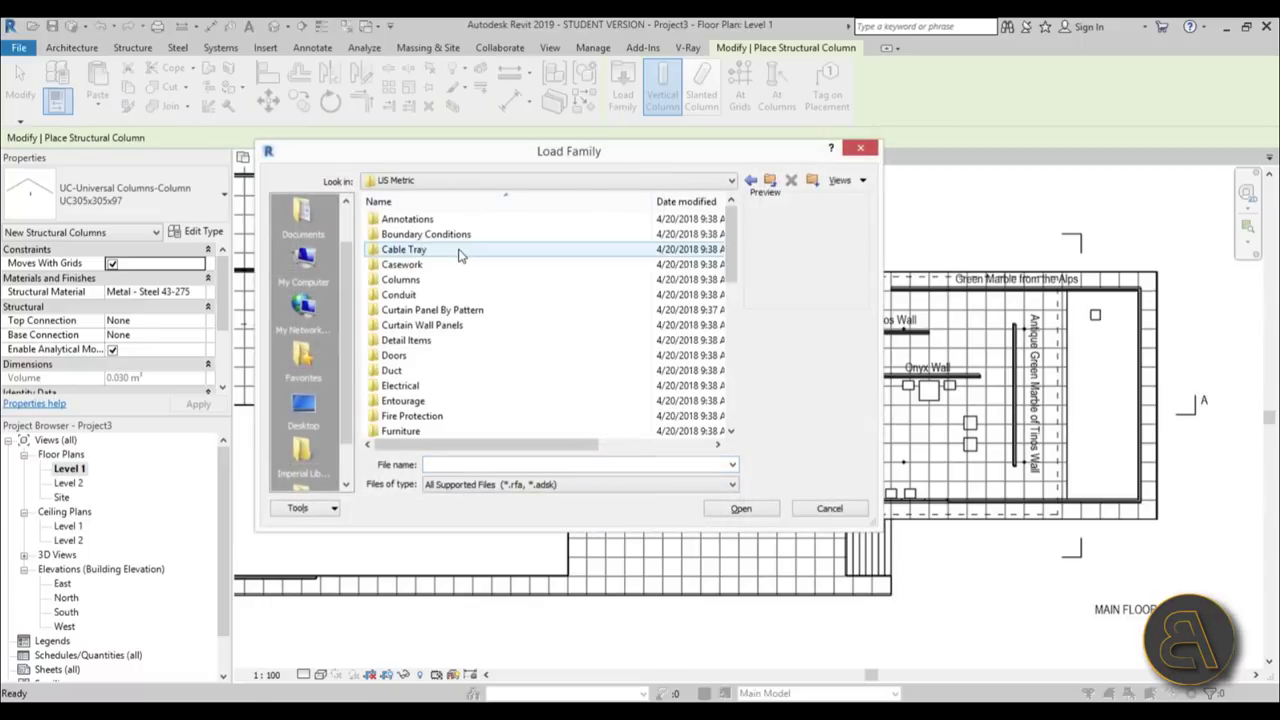
{"action": "scroll", "coordinate": [487, 305], "scroll_direction": "down", "scroll_amount": 9}
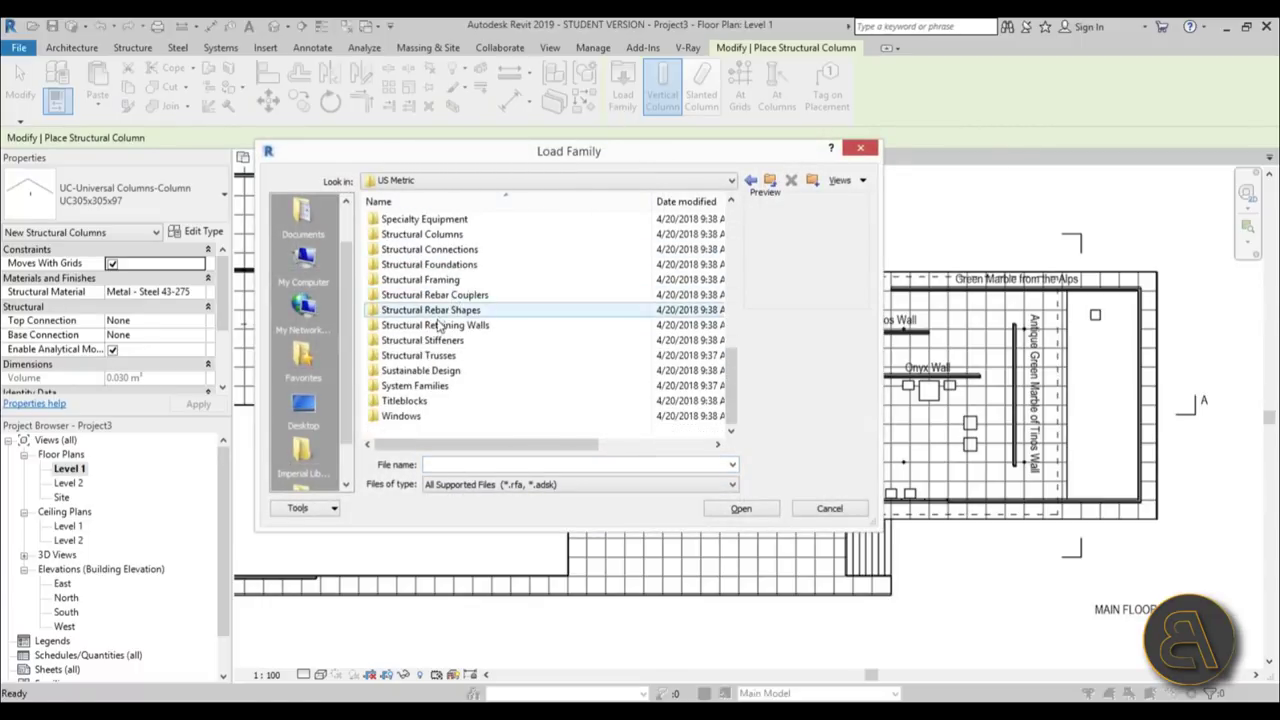
{"action": "double_click", "coordinate": [415, 240]}
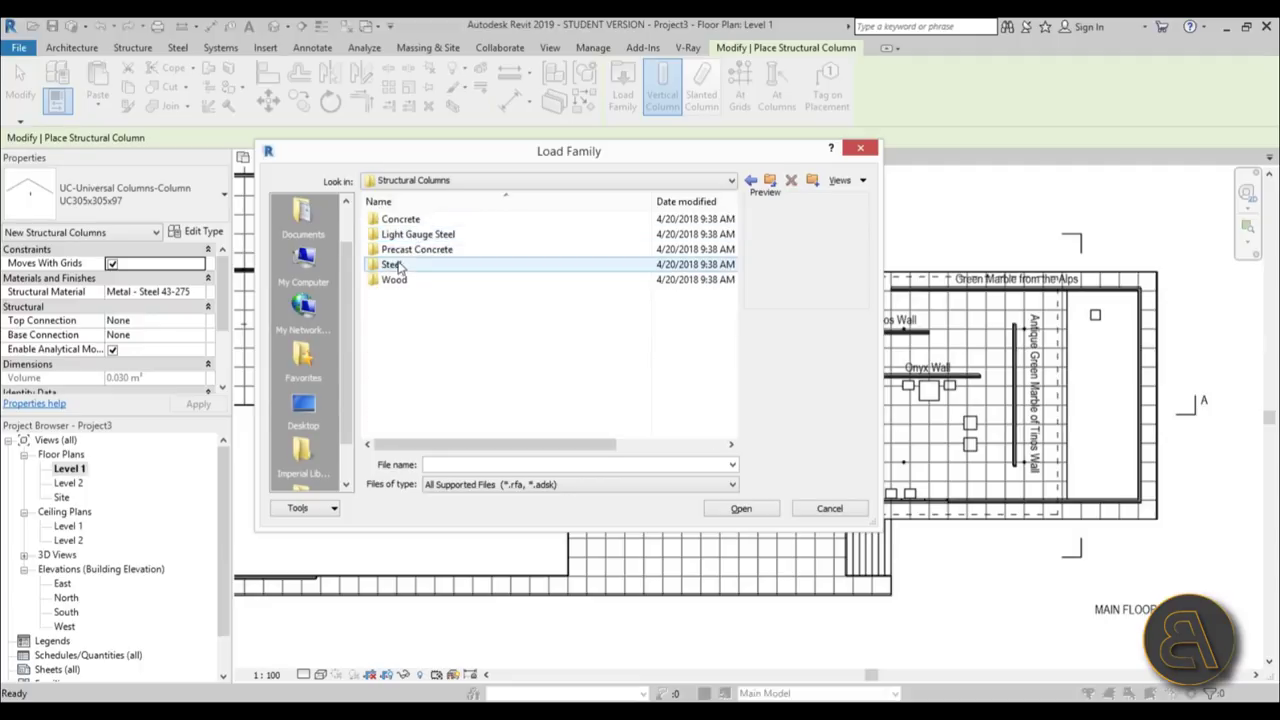
{"action": "double_click", "coordinate": [398, 264]}
{"action": "left_click", "coordinate": [425, 249]}
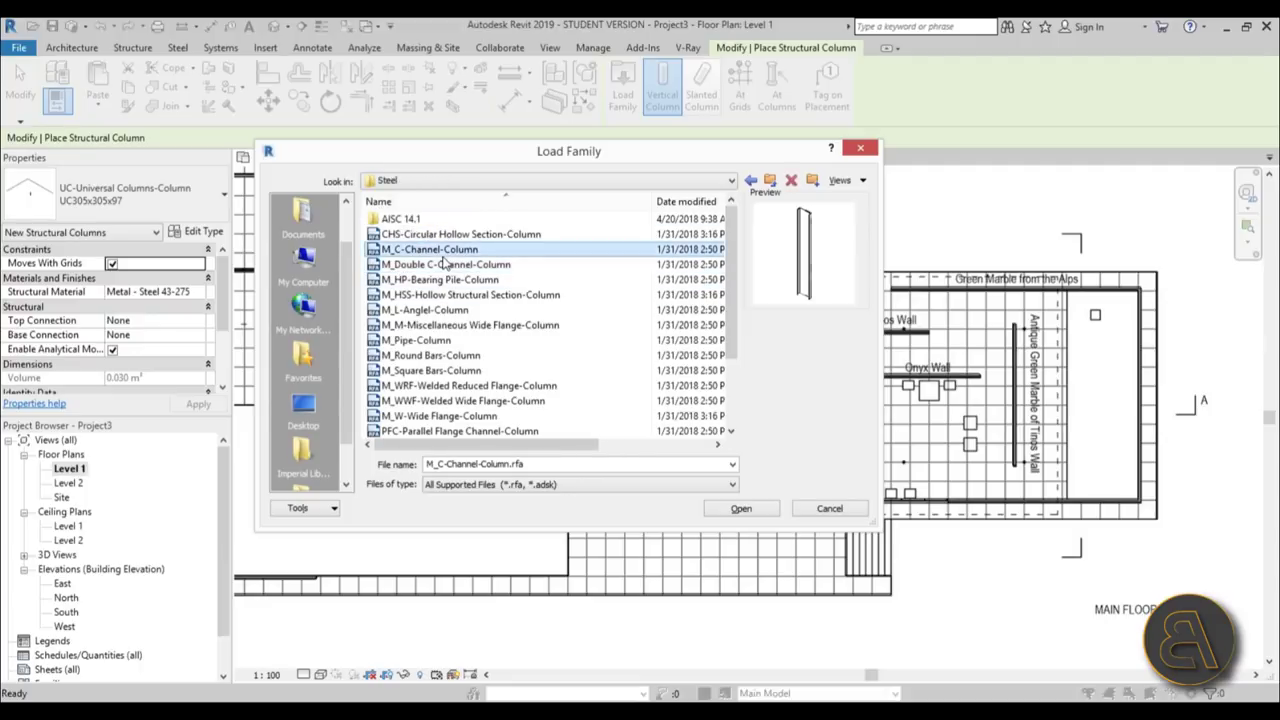
{"action": "left_click", "coordinate": [441, 236]}
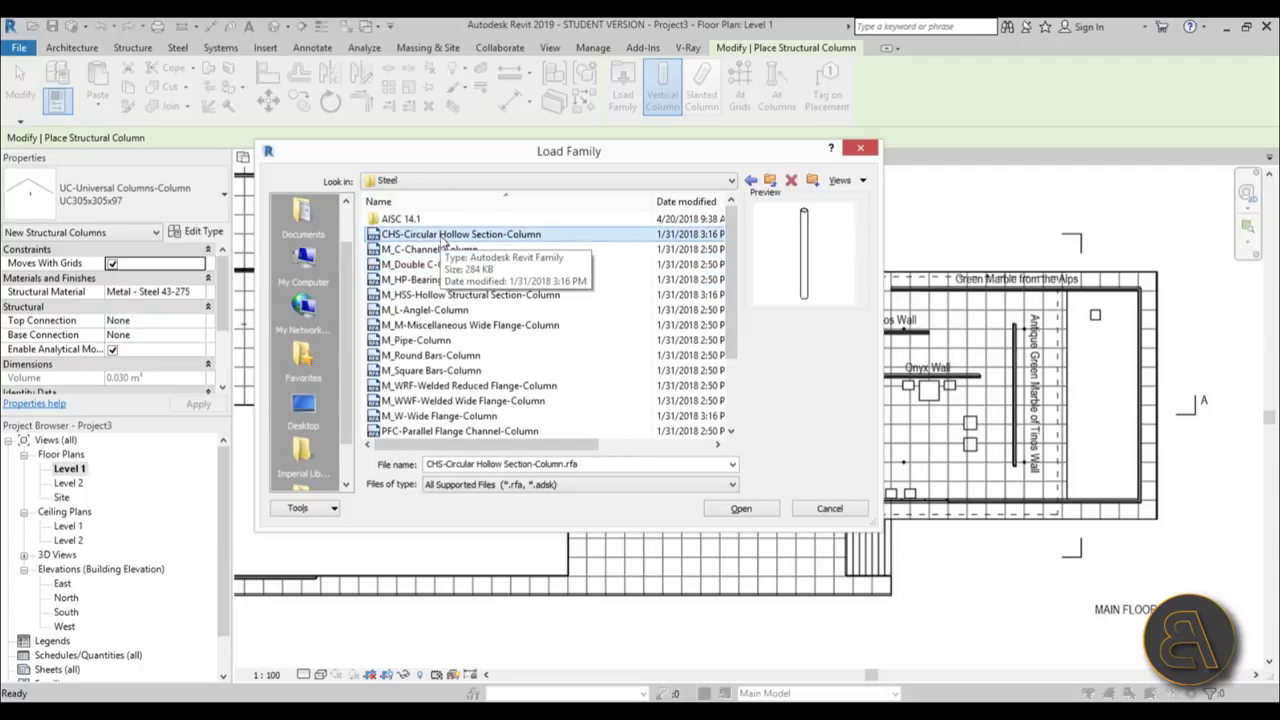
{"action": "left_click", "coordinate": [741, 508]}
Choose the 244.5x6.3CHS type for the circular hollow section column and load it.
{"action": "left_click_drag", "start_coordinate": [900, 320], "coordinate": [903, 360]}
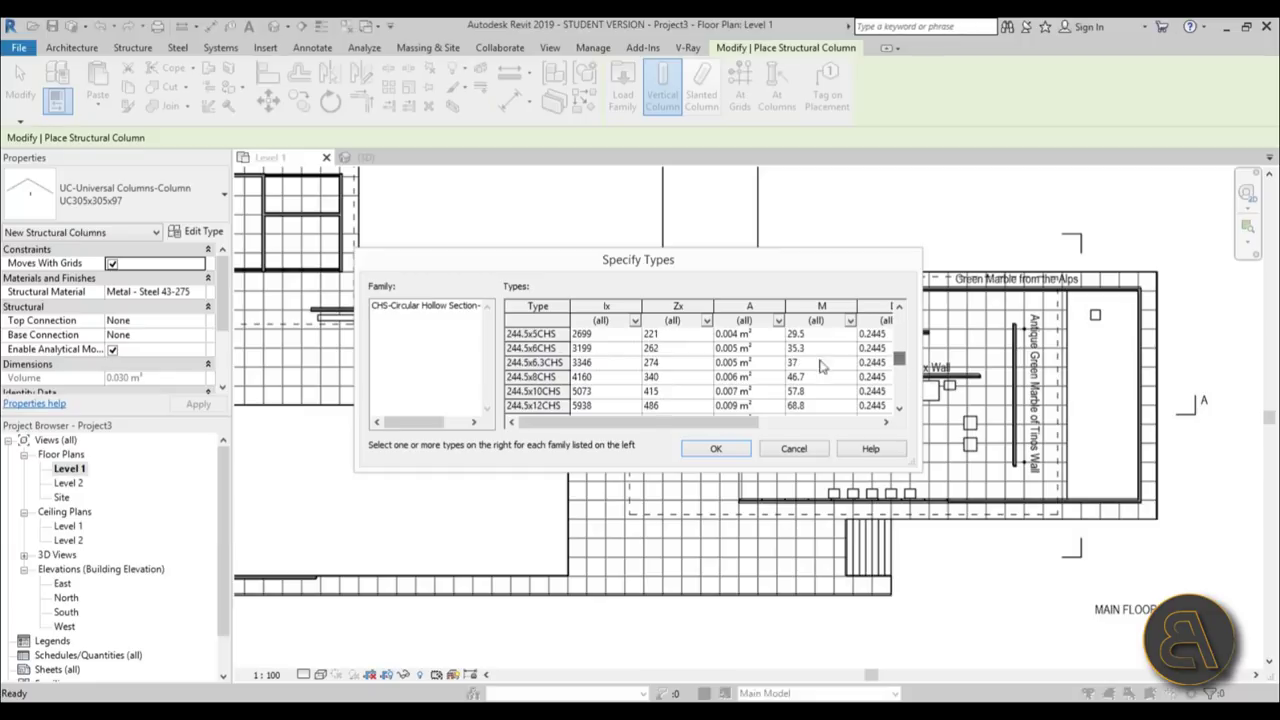
{"action": "left_click", "coordinate": [545, 362]}
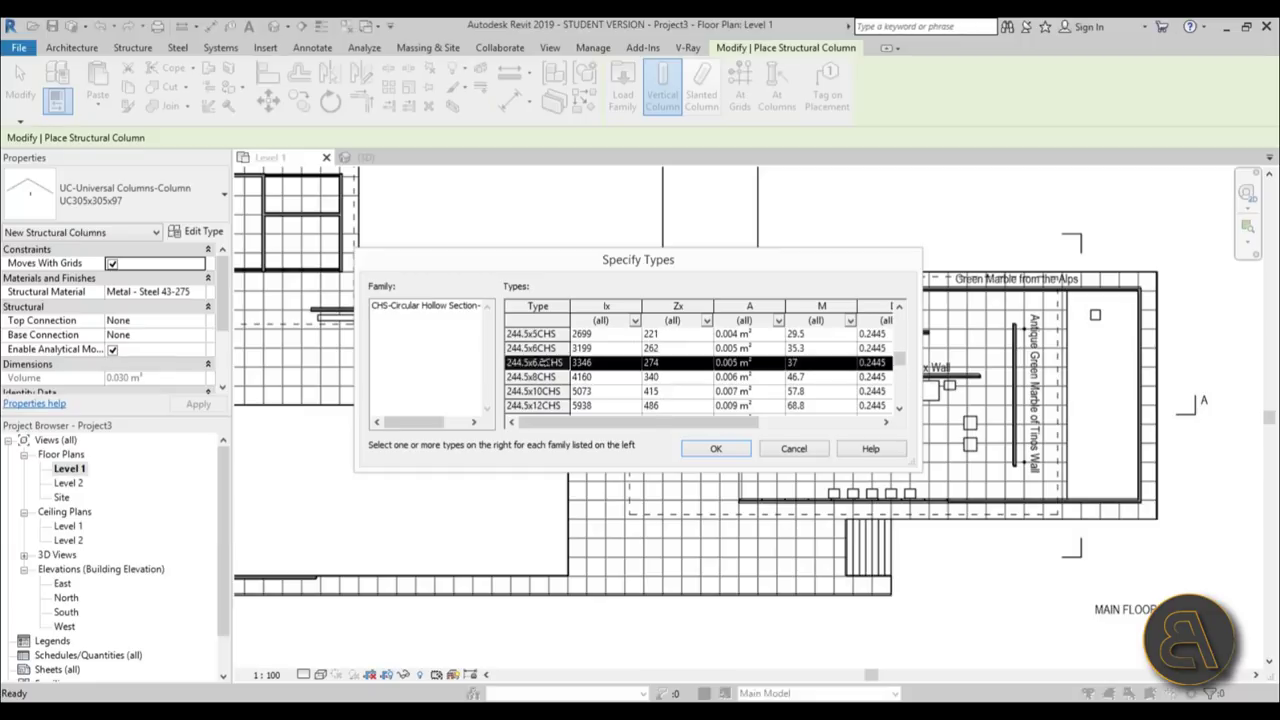
{"action": "left_click", "coordinate": [714, 449]}
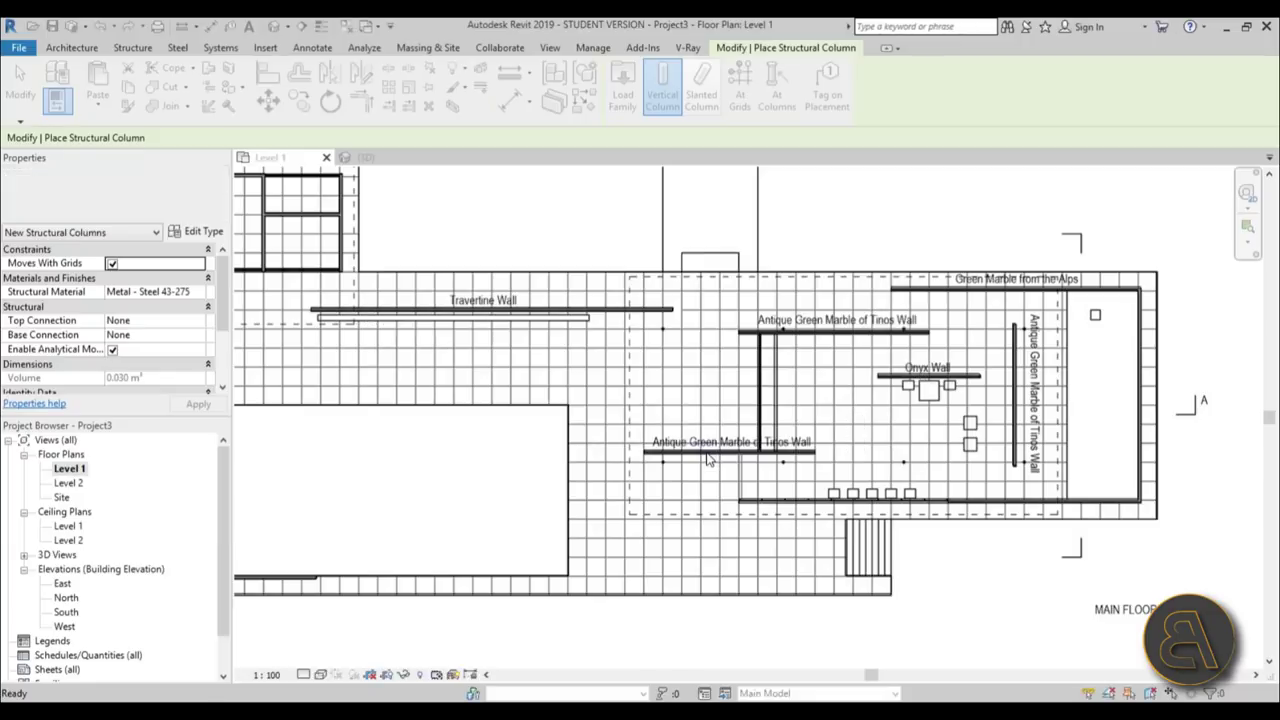
Set the new column's structural material to Steel, Chrome Plated.
{"action": "scroll", "coordinate": [705, 317], "scroll_direction": "up", "scroll_amount": 5}
{"action": "left_click", "coordinate": [752, 317]}
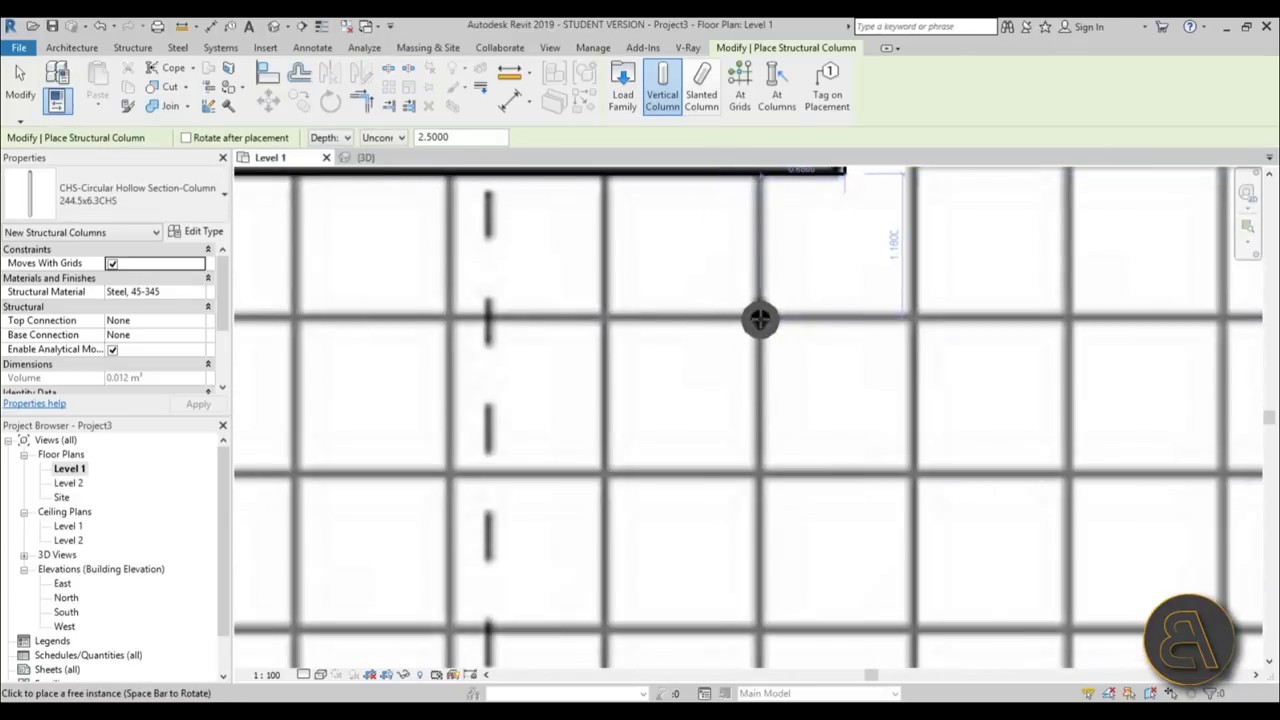
{"action": "left_click", "coordinate": [197, 293]}
{"action": "left_click", "coordinate": [201, 291]}
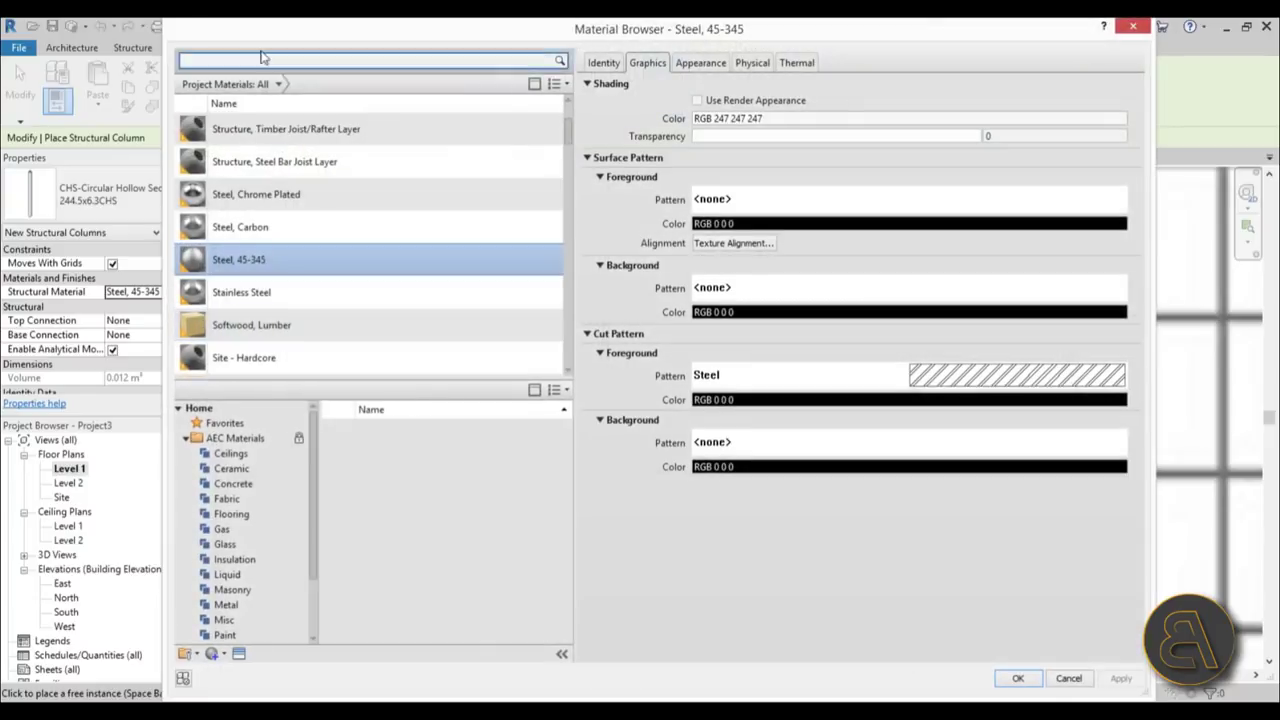
{"action": "left_click", "coordinate": [256, 202]}
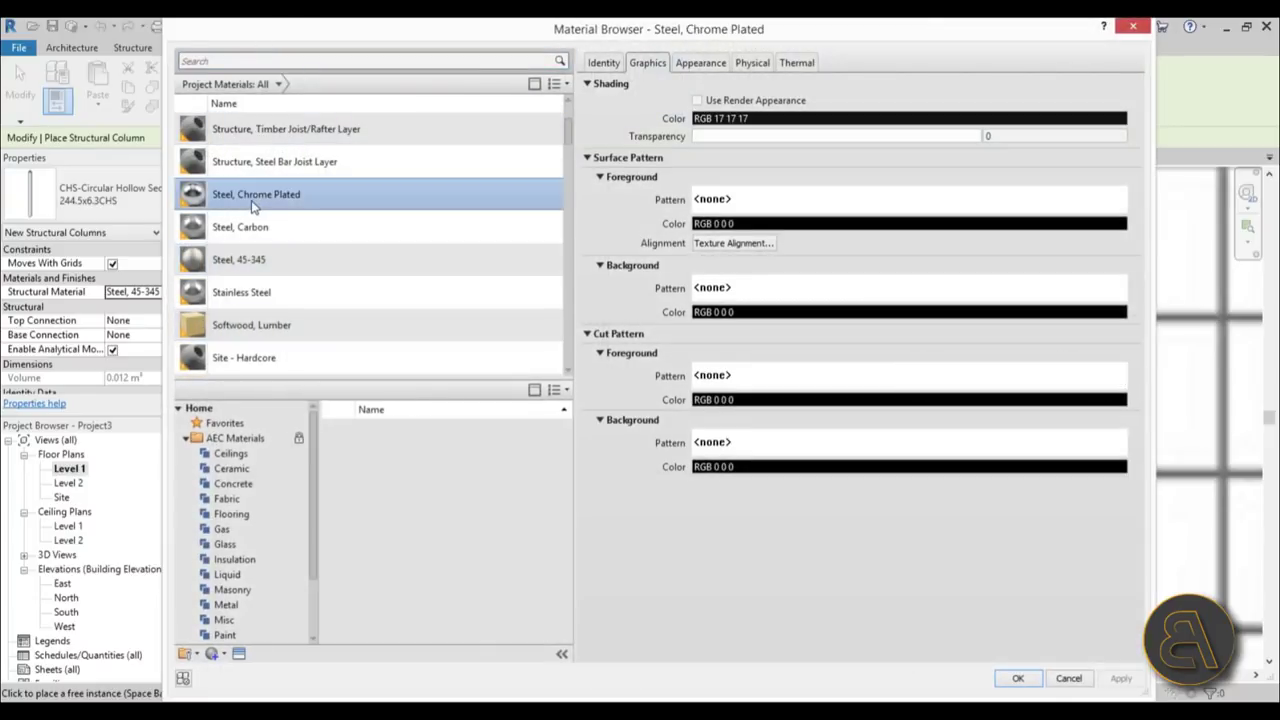
{"action": "left_click", "coordinate": [1025, 679]}
Try to place a chrome-plated column on the mark near the travertine wall's east end using the Depth setting, and undo it.
{"action": "scroll", "coordinate": [760, 316], "scroll_direction": "up", "scroll_amount": 3}
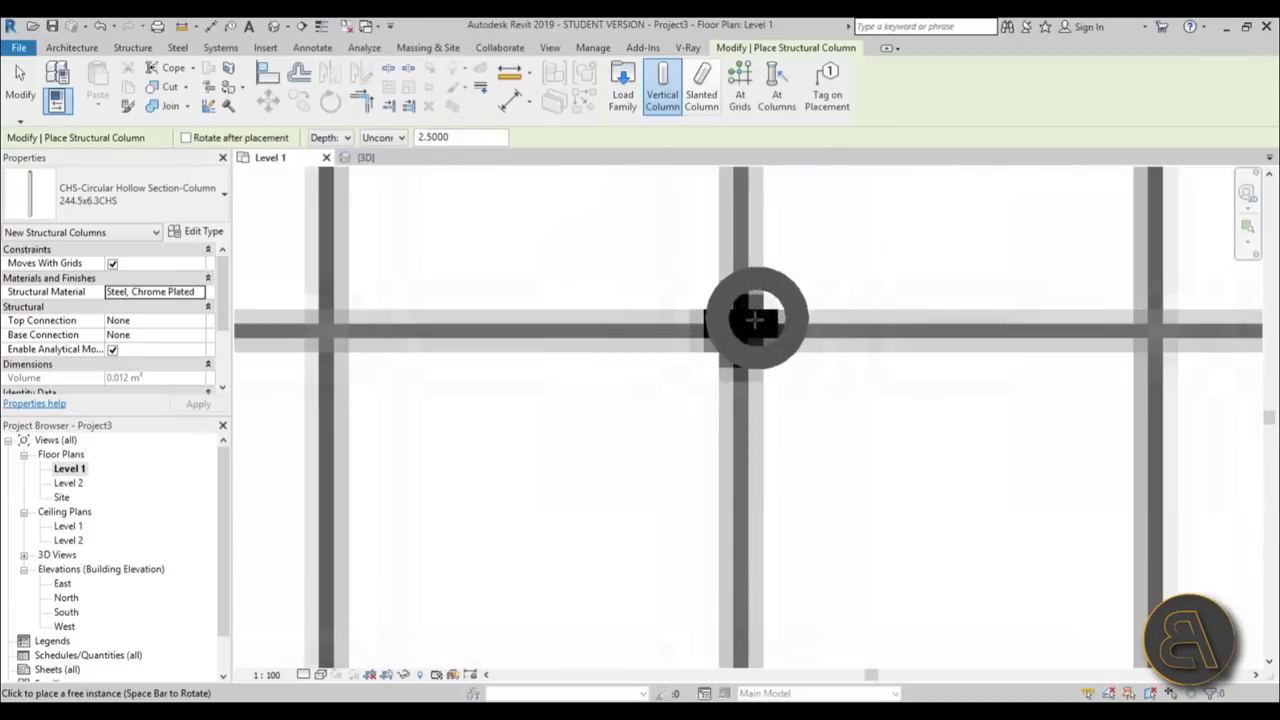
{"action": "left_click", "coordinate": [755, 318]}
{"action": "scroll", "coordinate": [640, 300], "scroll_direction": "down", "scroll_amount": 5}
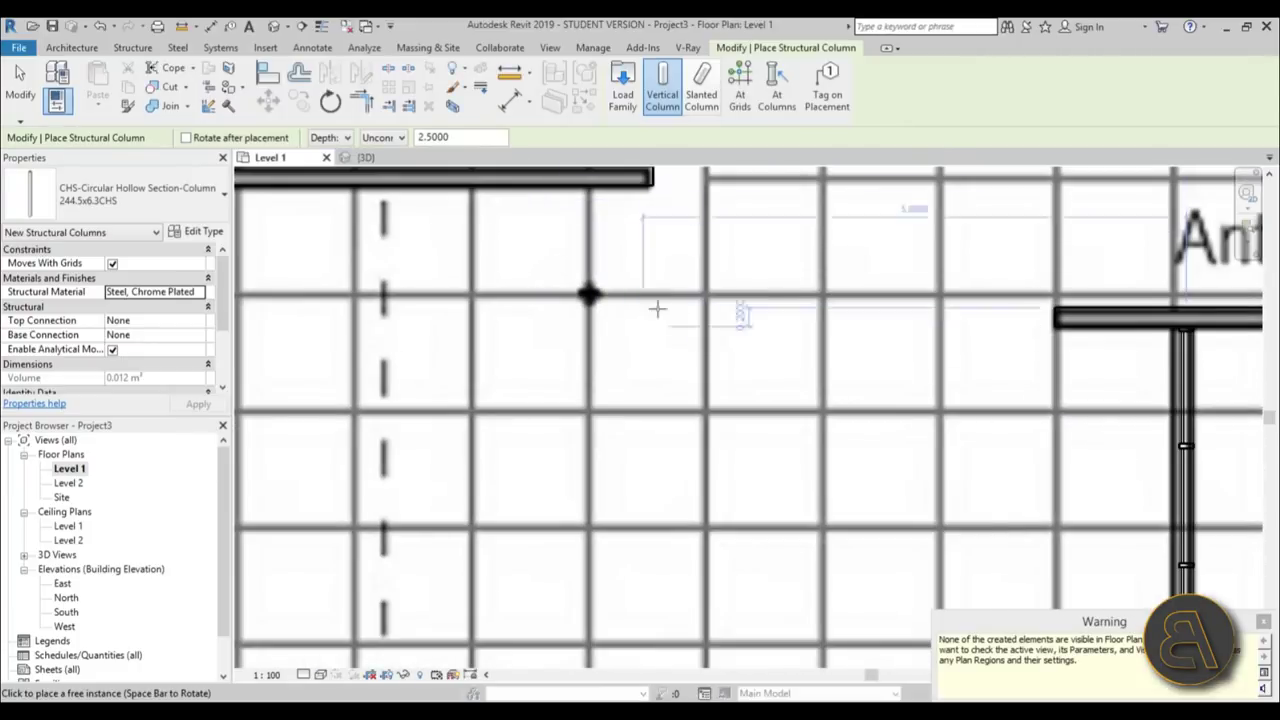
{"action": "left_click", "coordinate": [100, 27]}
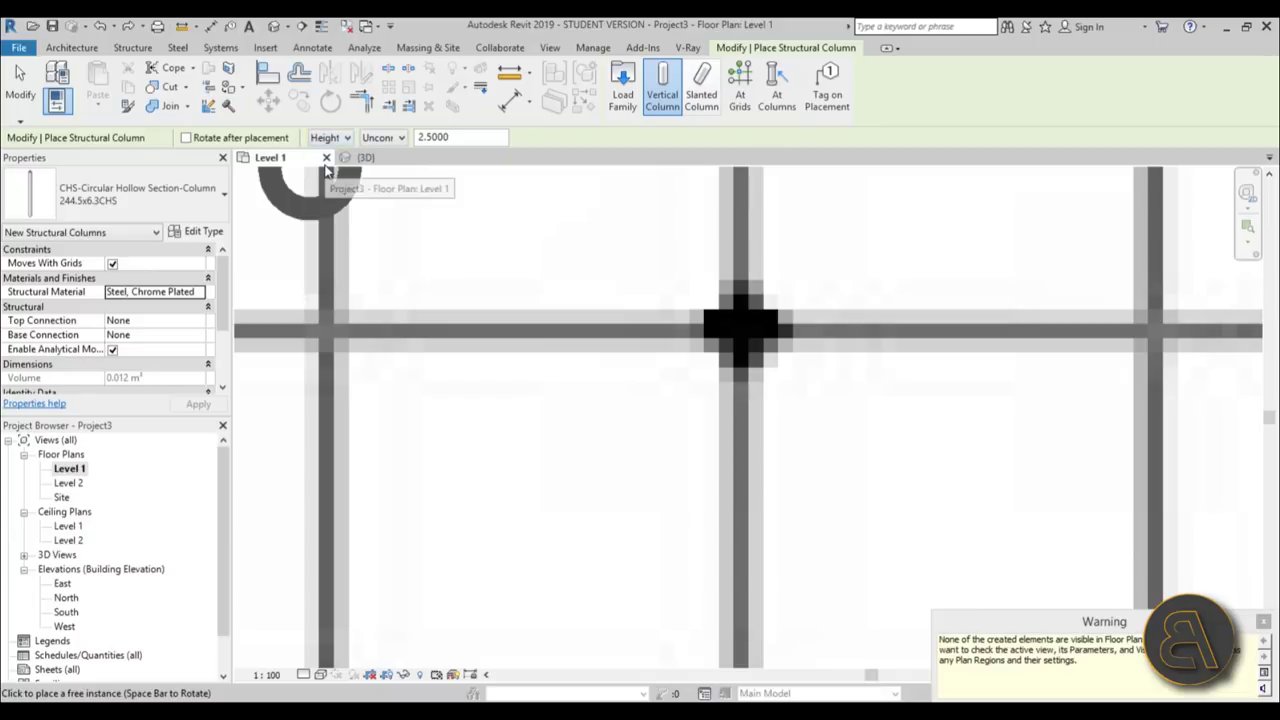
Set the column height up to Level 2 and place a column on the mark near the travertine wall's east end.
{"action": "left_click", "coordinate": [395, 140]}
{"action": "left_click", "coordinate": [395, 166]}
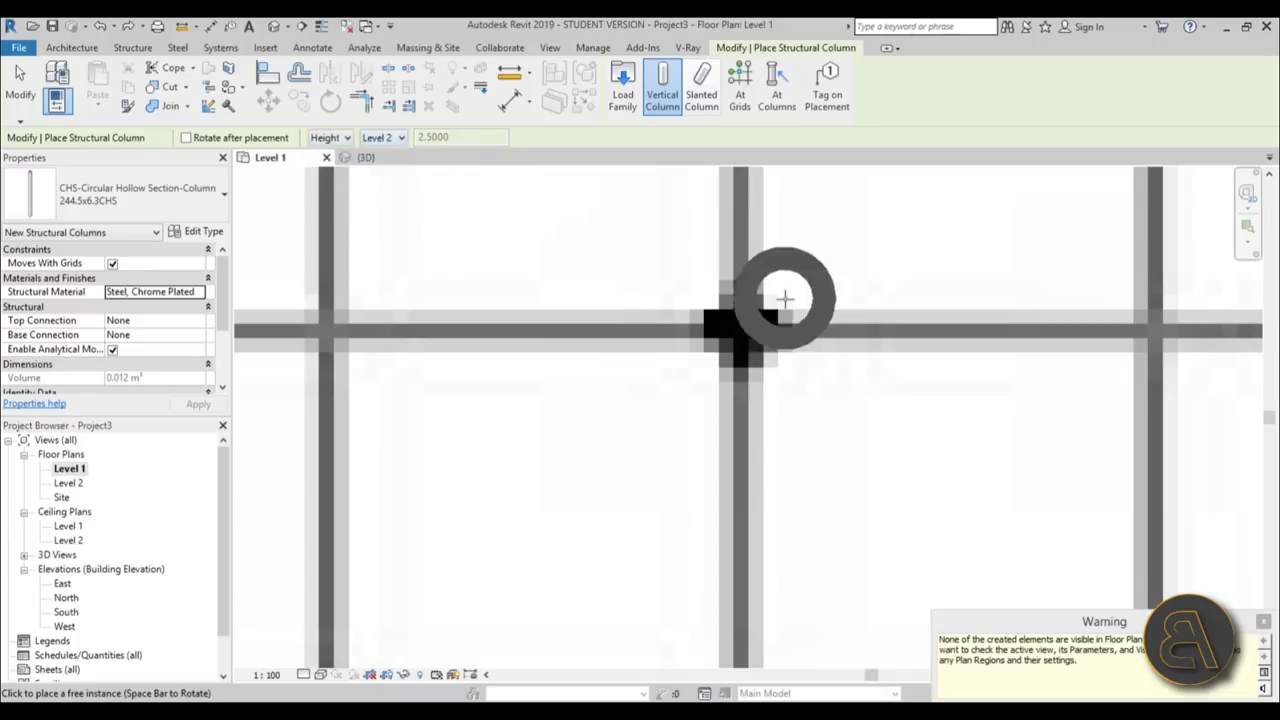
{"action": "left_click", "coordinate": [741, 329]}
Place the remaining three columns of the northern row on their marks along the upper marble wall and beside the eastern marble wall.
{"action": "scroll", "coordinate": [420, 338], "scroll_direction": "down", "scroll_amount": 10}
{"action": "middle_click_drag", "start_coordinate": [662, 355], "coordinate": [430, 343]}
{"action": "scroll", "coordinate": [600, 328], "scroll_direction": "up", "scroll_amount": 3}
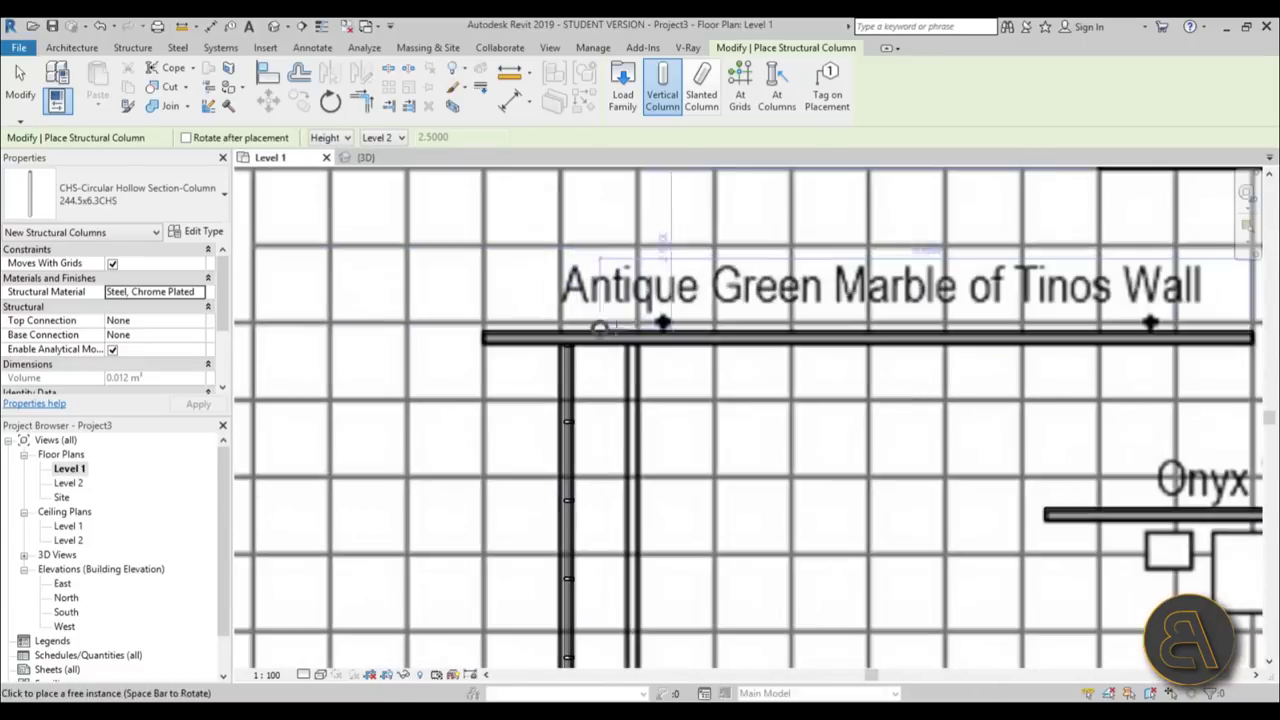
{"action": "scroll", "coordinate": [600, 328], "scroll_direction": "down", "scroll_amount": 1}
{"action": "scroll", "coordinate": [775, 335], "scroll_direction": "down", "scroll_amount": 2}
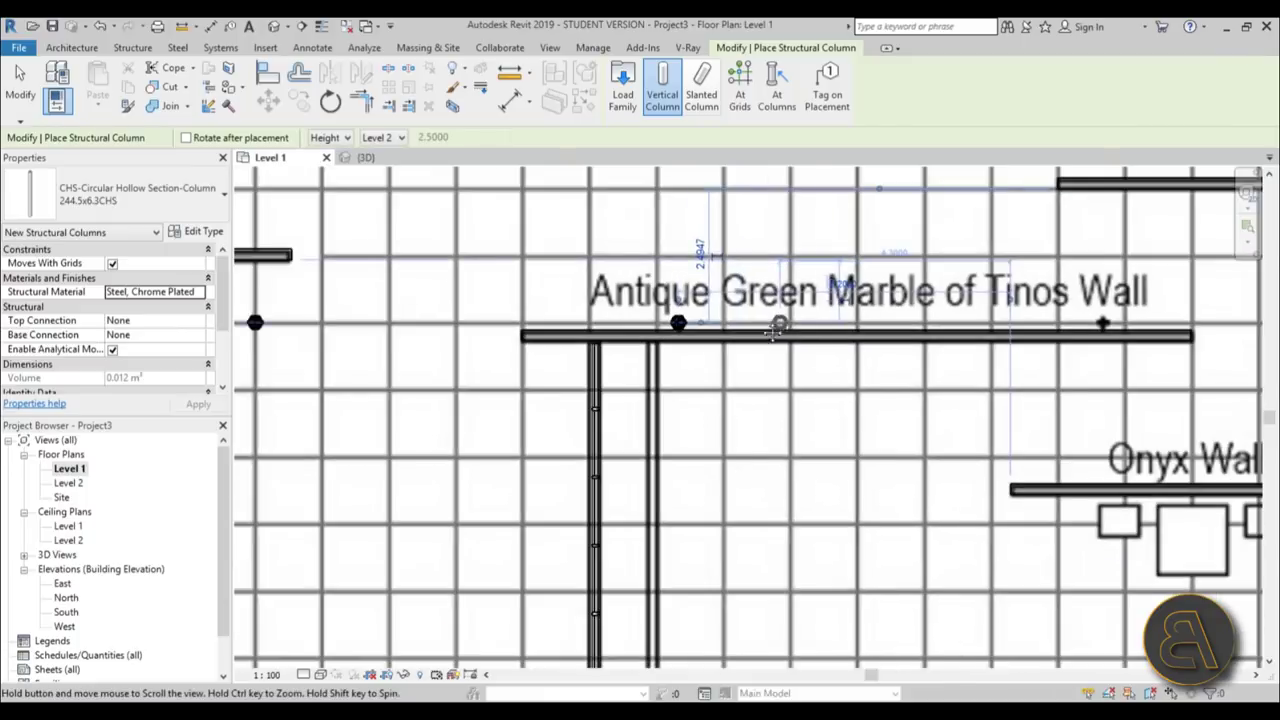
{"action": "middle_click_drag", "start_coordinate": [775, 335], "coordinate": [469, 328]}
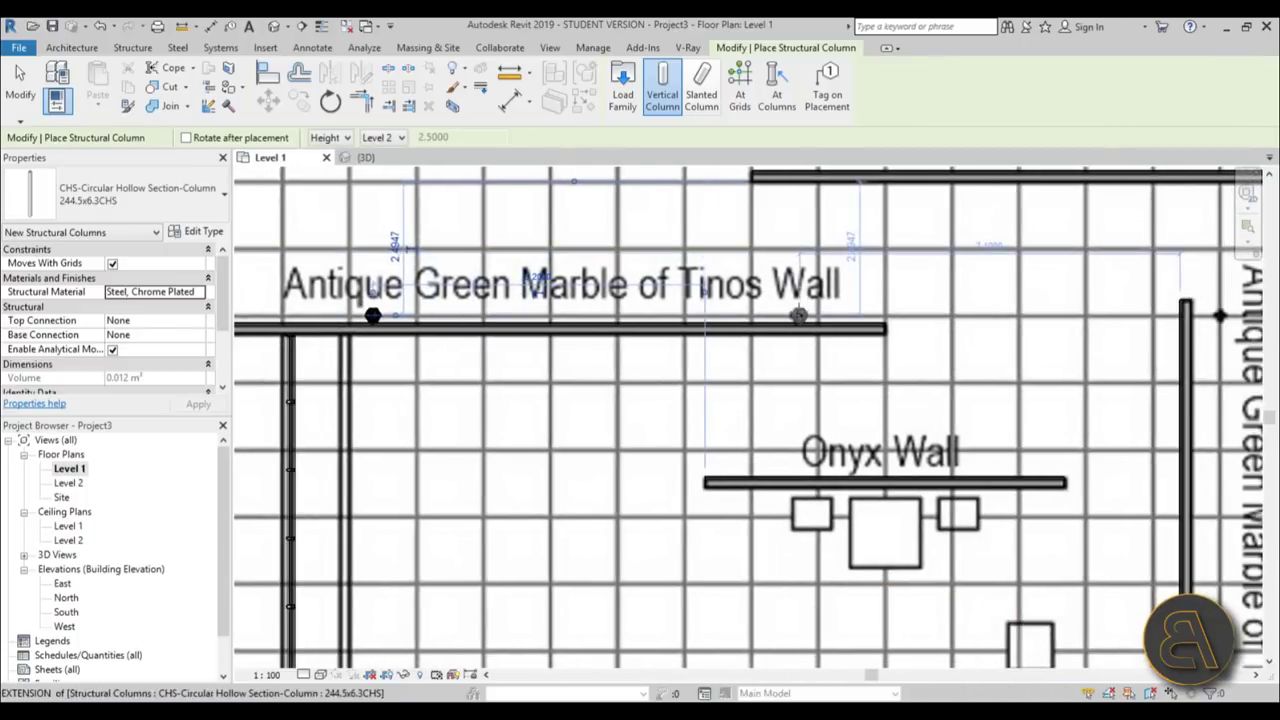
{"action": "left_click", "coordinate": [799, 315]}
{"action": "scroll", "coordinate": [703, 306], "scroll_direction": "down", "scroll_amount": 1}
{"action": "middle_click_drag", "start_coordinate": [703, 306], "coordinate": [371, 304]}
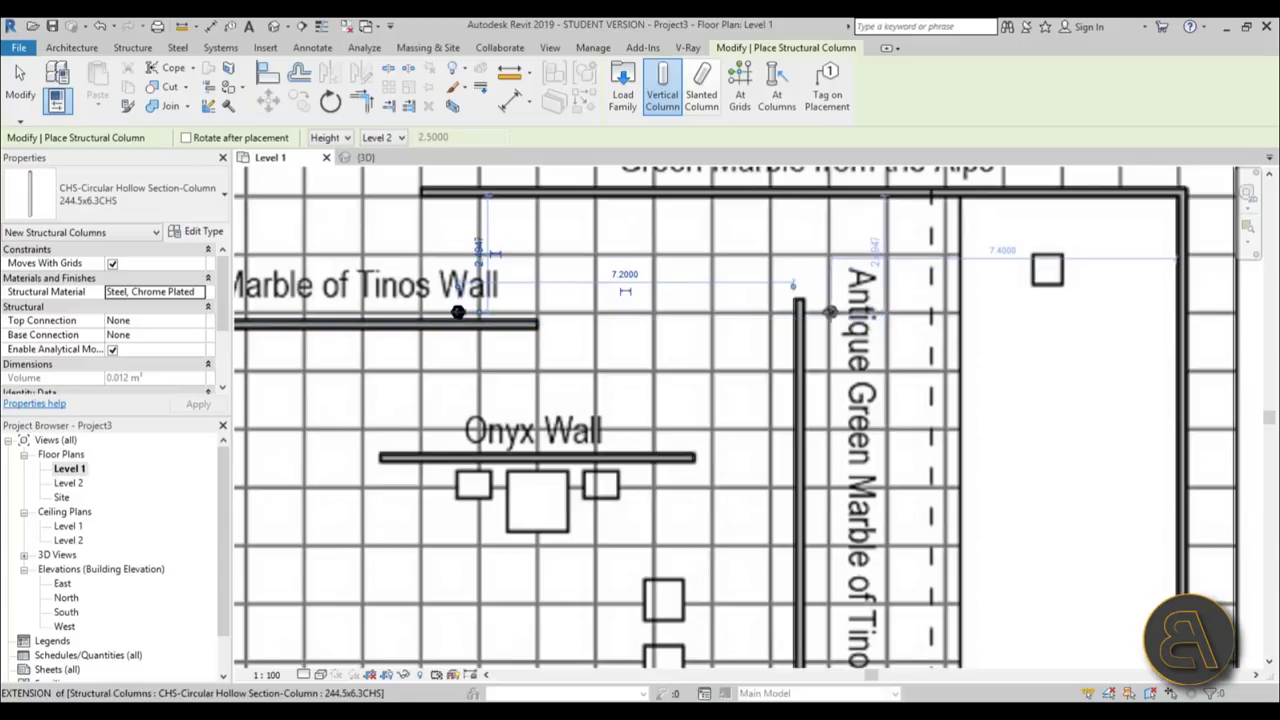
{"action": "scroll", "coordinate": [830, 312], "scroll_direction": "down", "scroll_amount": 5}
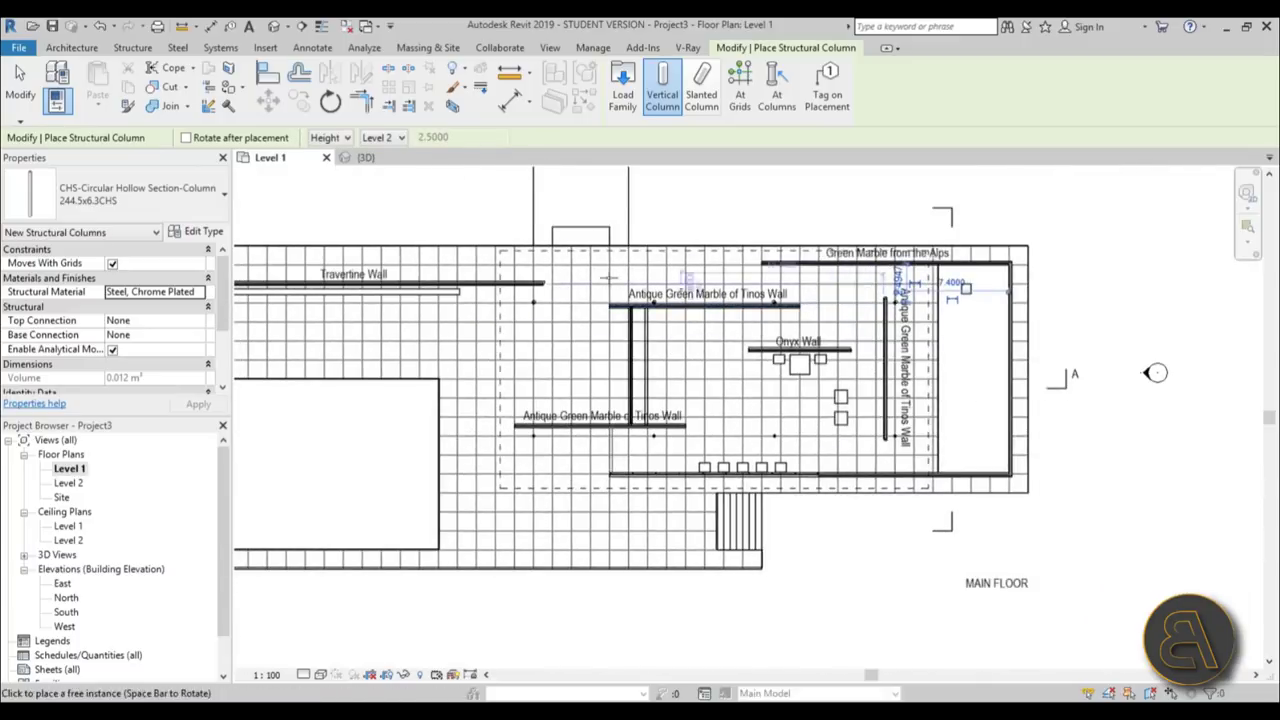
{"action": "key", "text": "Escape"}
Undo the accidental move of the Barcelona Pavilion layout image.
{"action": "left_click_drag", "start_coordinate": [443, 199], "coordinate": [762, 323]}
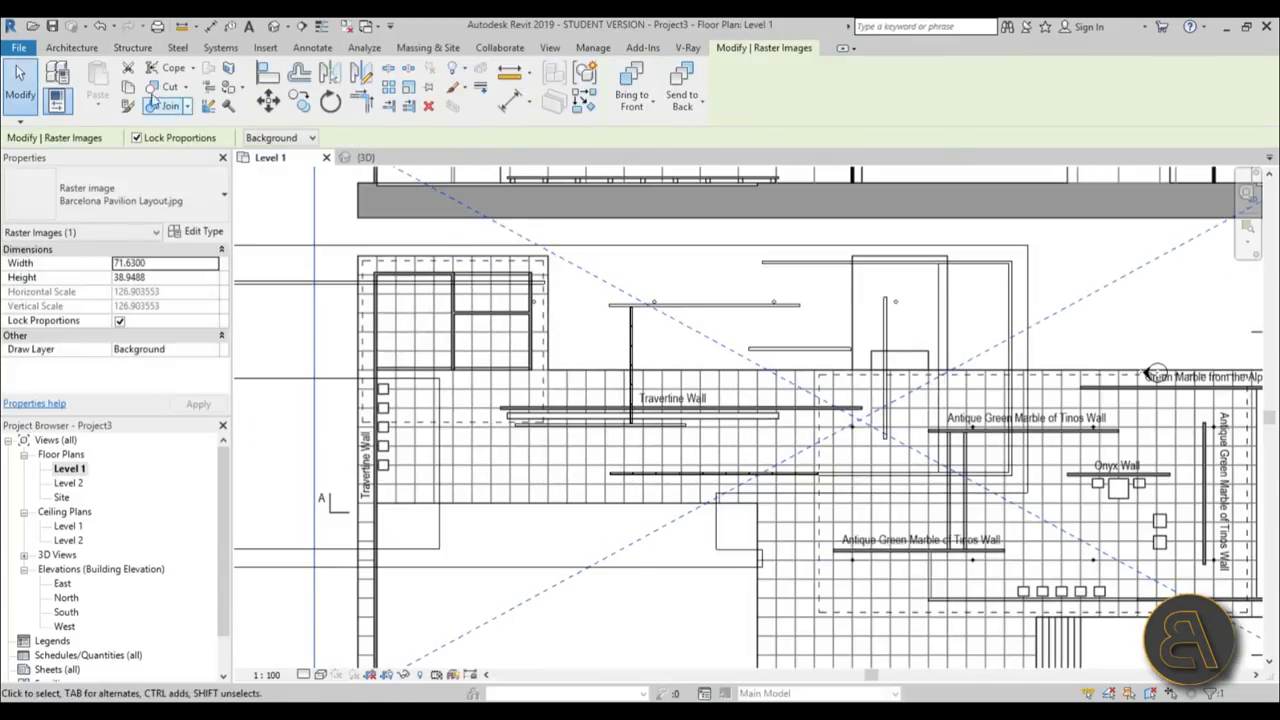
{"action": "left_click", "coordinate": [100, 26]}
Select the elements around the northern column row and filter the selection to Structural Columns only.
{"action": "scroll", "coordinate": [543, 434], "scroll_direction": "down", "scroll_amount": 4}
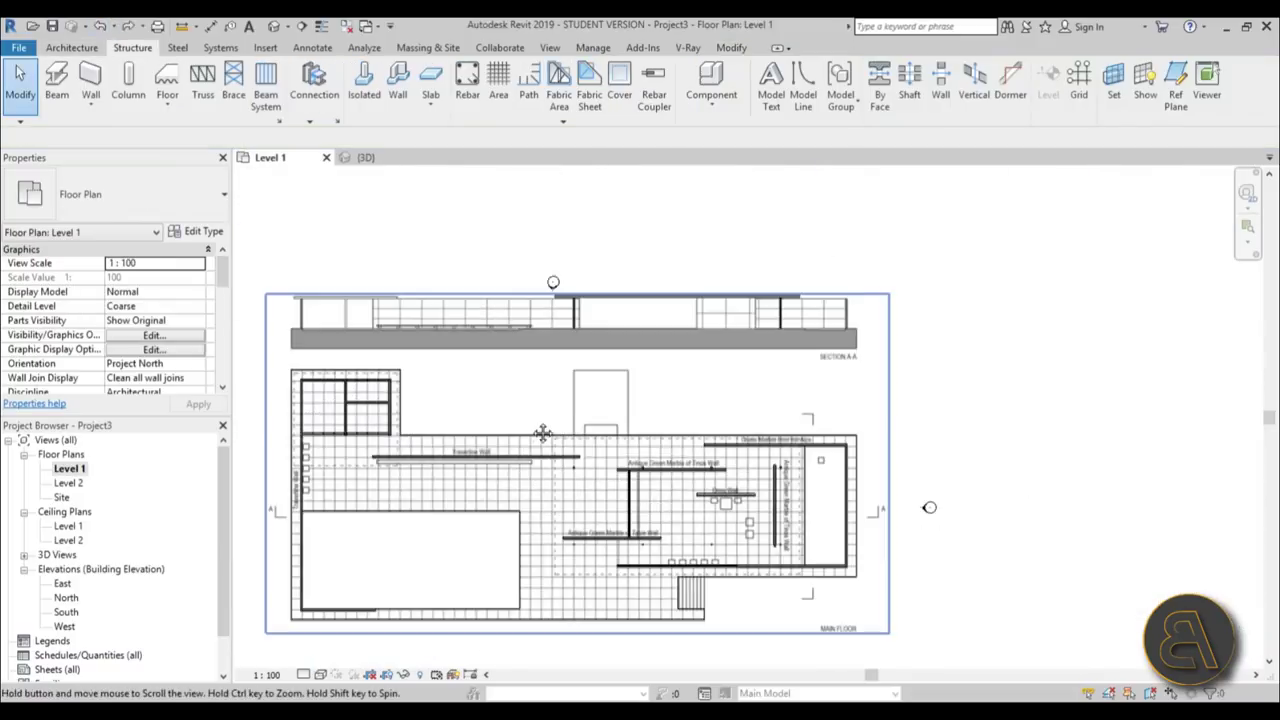
{"action": "left_click_drag", "start_coordinate": [486, 200], "coordinate": [880, 480]}
{"action": "left_click", "coordinate": [621, 85]}
{"action": "left_click", "coordinate": [740, 291]}
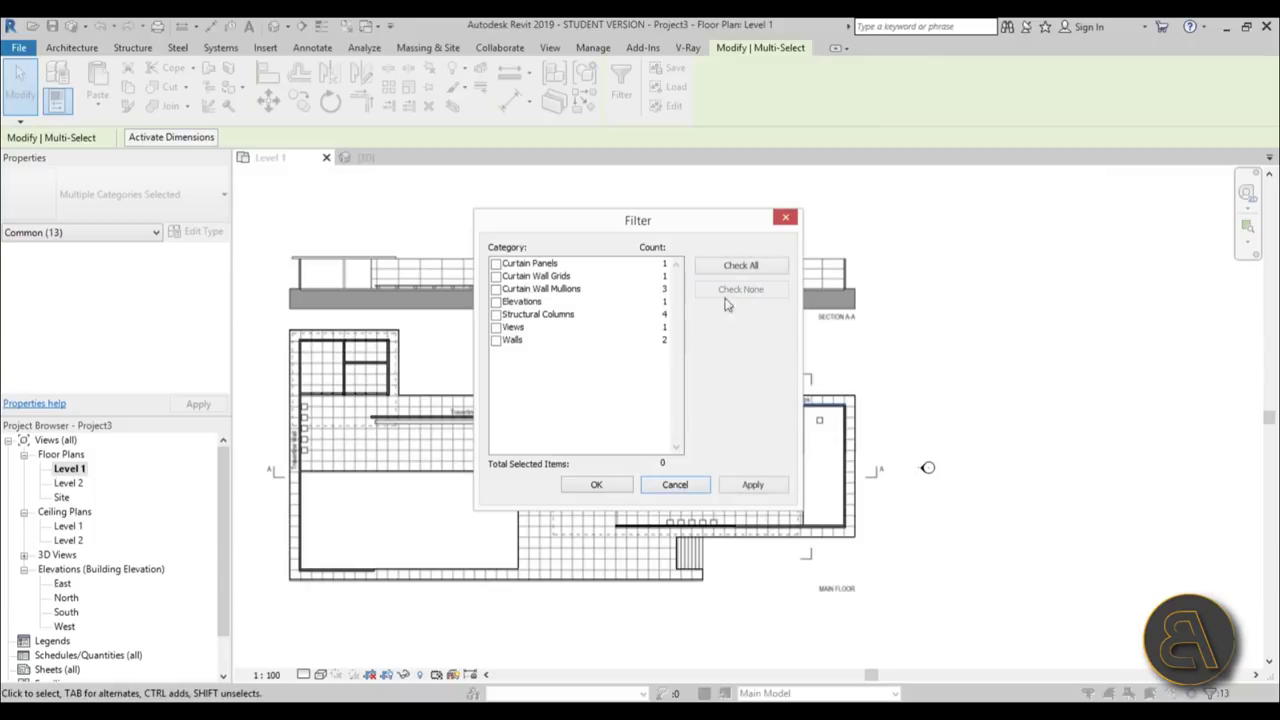
{"action": "left_click", "coordinate": [496, 315]}
{"action": "left_click", "coordinate": [740, 485]}
{"action": "left_click", "coordinate": [594, 485]}
Copy the four selected columns straight down onto the southern row of column marks, and check their alignment with the layout.
{"action": "scroll", "coordinate": [686, 487], "scroll_direction": "up", "scroll_amount": 3}
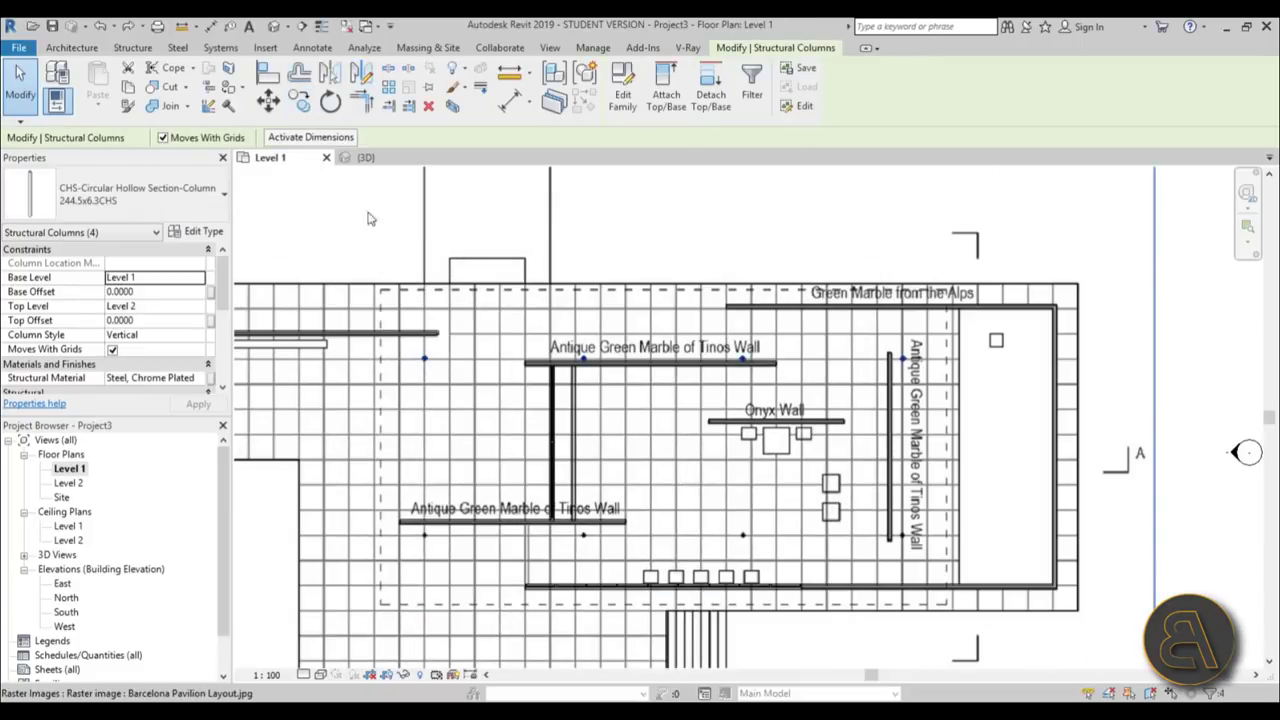
{"action": "key", "text": "m"}
{"action": "key", "text": "v"}
{"action": "scroll", "coordinate": [405, 390], "scroll_direction": "up", "scroll_amount": 5}
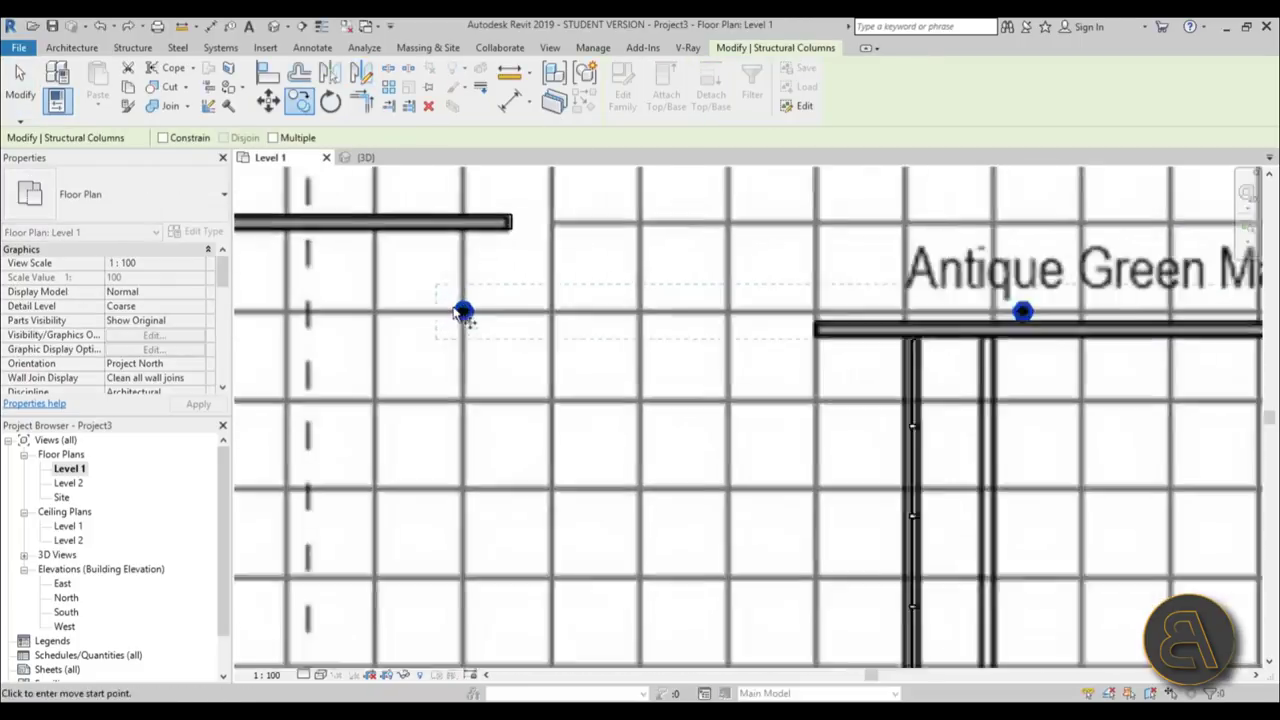
{"action": "left_click", "coordinate": [465, 313]}
{"action": "scroll", "coordinate": [471, 386], "scroll_direction": "down", "scroll_amount": 4}
{"action": "scroll", "coordinate": [471, 351], "scroll_direction": "up", "scroll_amount": 4}
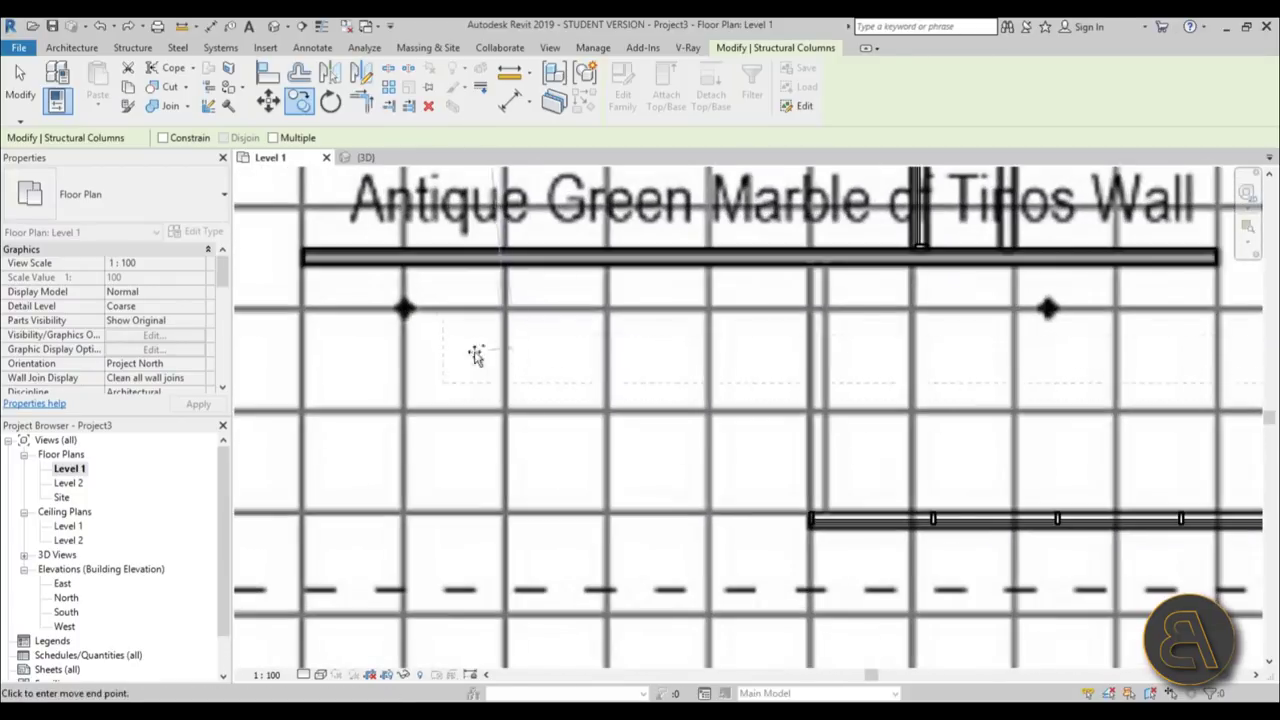
{"action": "left_click", "coordinate": [385, 370]}
{"action": "scroll", "coordinate": [385, 370], "scroll_direction": "down", "scroll_amount": 4}
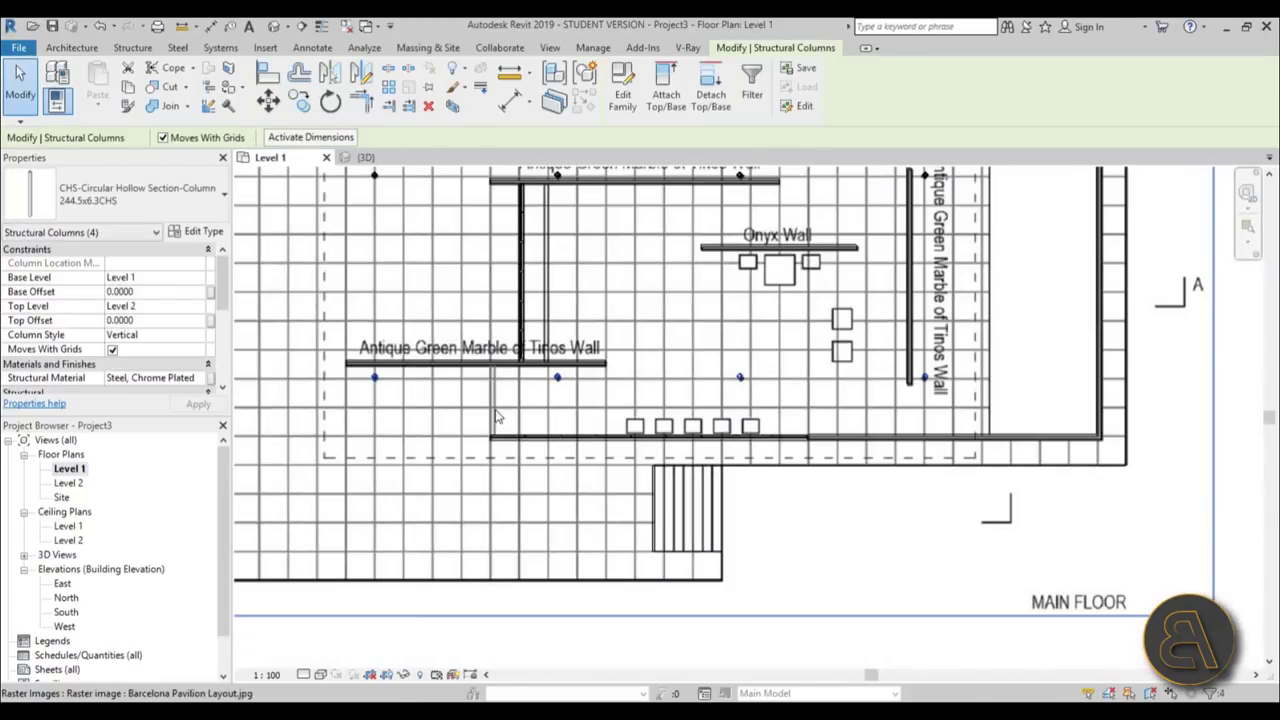
{"action": "scroll", "coordinate": [1030, 418], "scroll_direction": "up", "scroll_amount": 6}
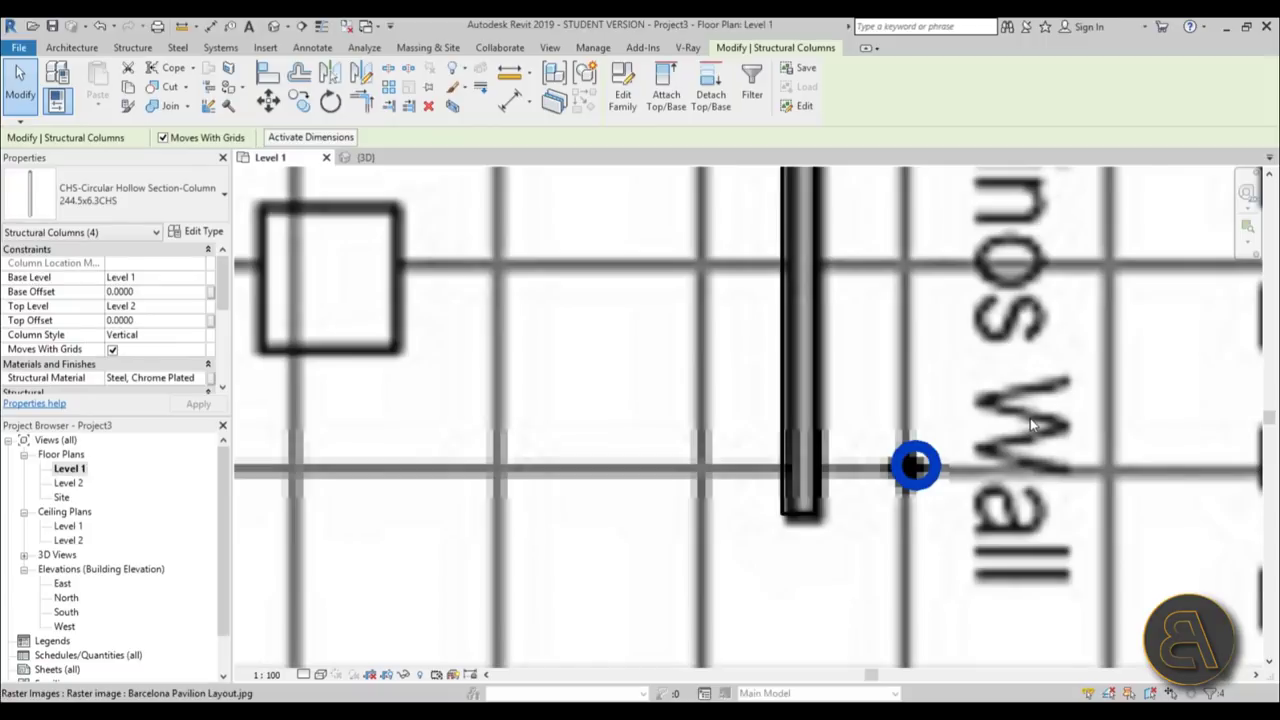
{"action": "scroll", "coordinate": [957, 423], "scroll_direction": "down", "scroll_amount": 6}
{"action": "key", "text": "Escape"}
{"action": "scroll", "coordinate": [868, 407], "scroll_direction": "down", "scroll_amount": 6}
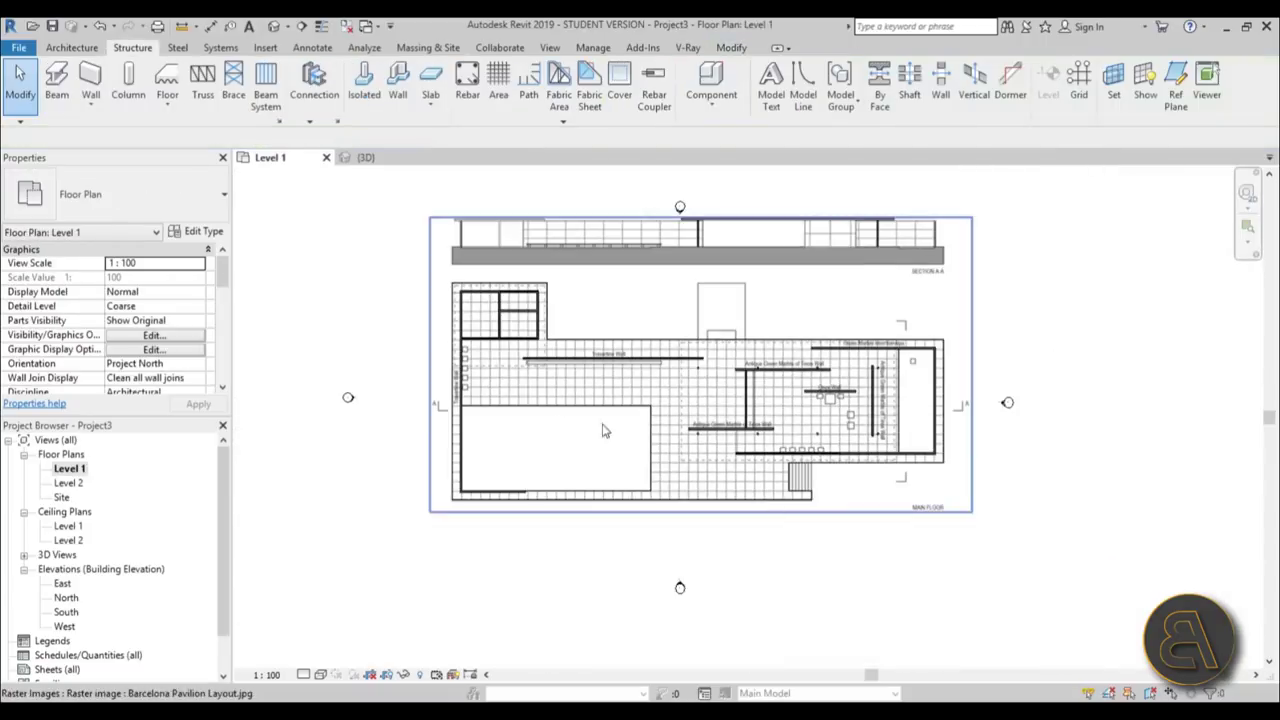
Start a floor of type Generic 150mm with a height offset of -0.85 from Level 1.
{"action": "left_click", "coordinate": [72, 47]}
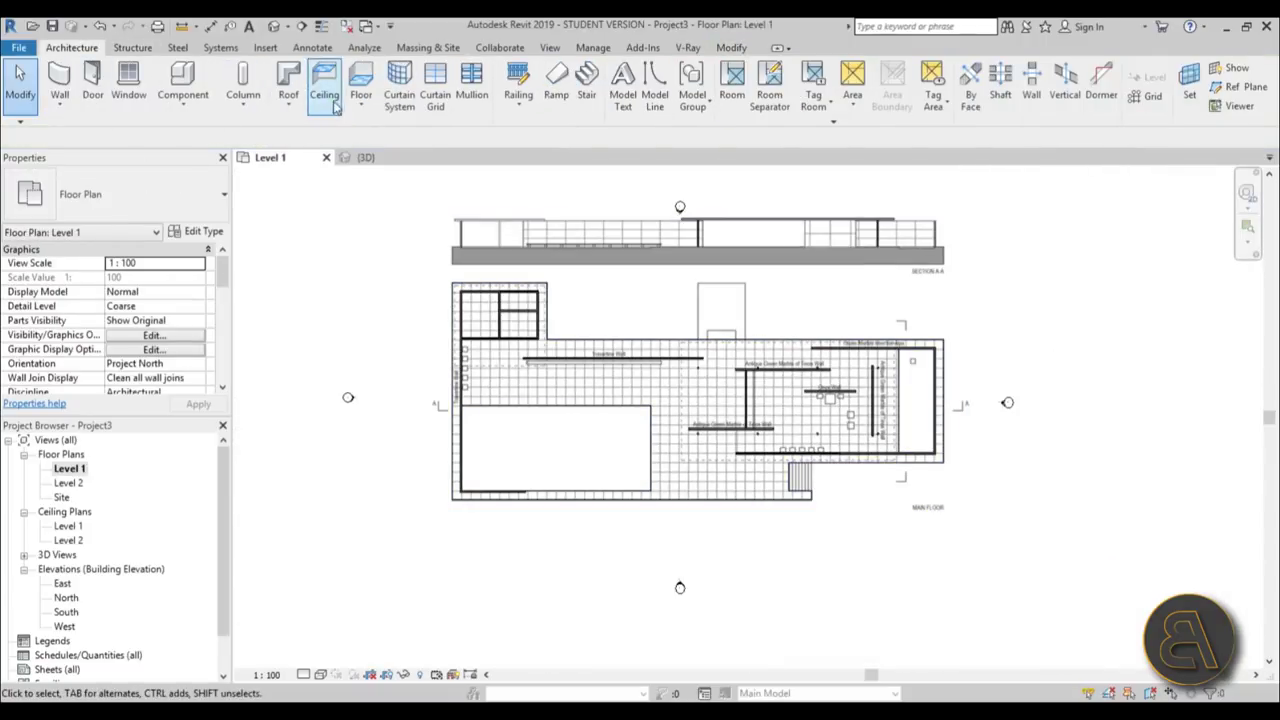
{"action": "left_click", "coordinate": [360, 80]}
{"action": "left_click", "coordinate": [190, 221]}
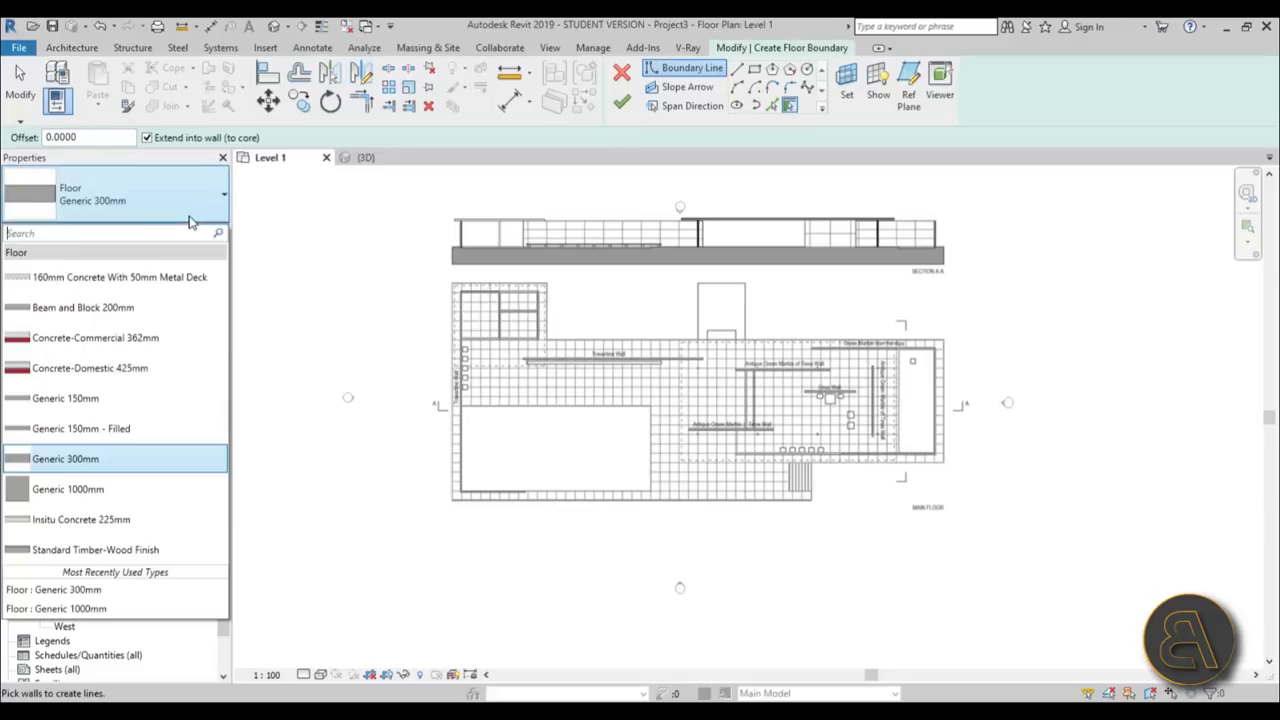
{"action": "left_click", "coordinate": [97, 398]}
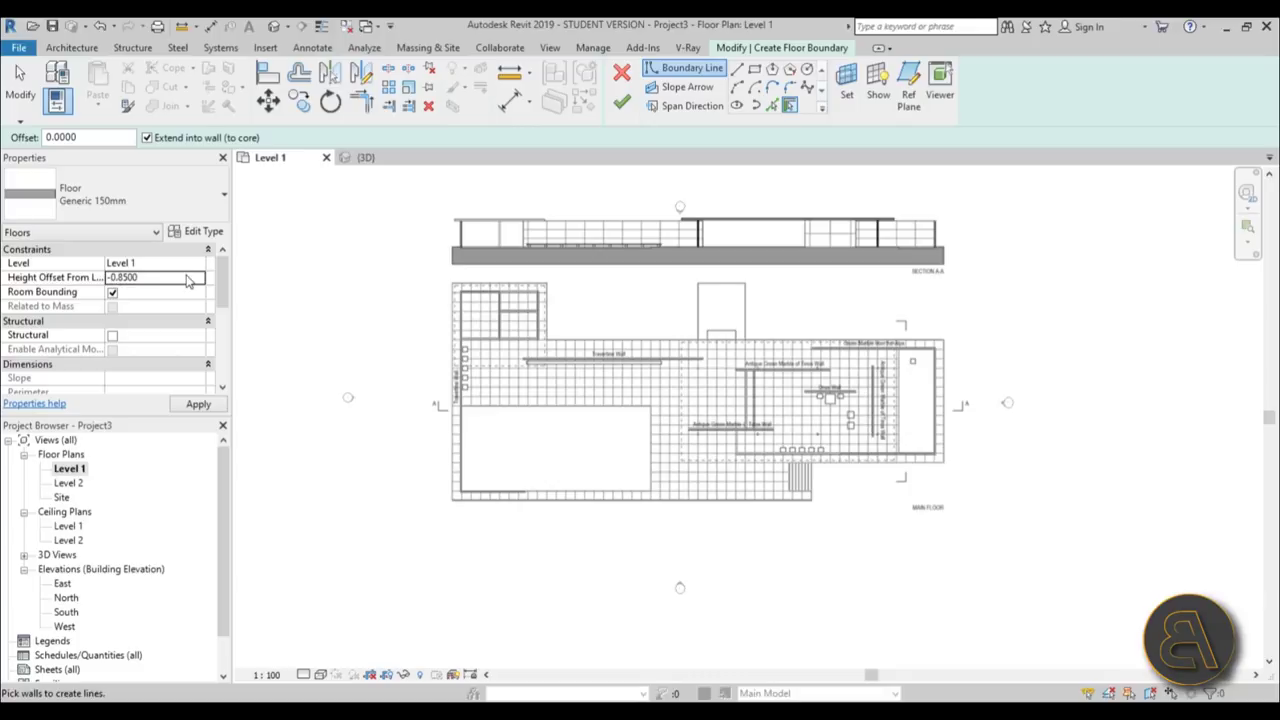
Sketch a rectangular floor boundary over the large pool, corner to corner.
{"action": "left_click", "coordinate": [755, 68]}
{"action": "scroll", "coordinate": [469, 386], "scroll_direction": "up", "scroll_amount": 4}
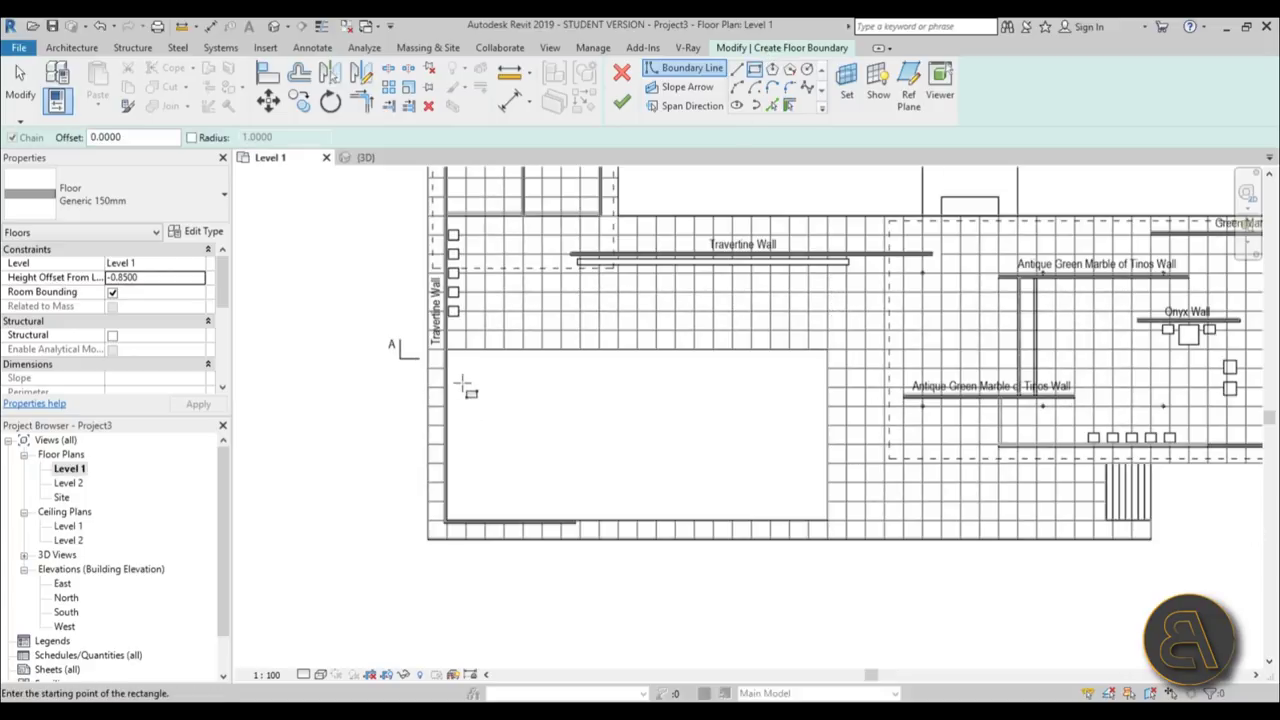
{"action": "left_click", "coordinate": [447, 349]}
{"action": "left_click", "coordinate": [828, 520]}
Sketch a second rectangular floor boundary, about 4.64 by 13.7 m, over the small pool at the pavilion's east end.
{"action": "scroll", "coordinate": [775, 478], "scroll_direction": "down", "scroll_amount": 3}
{"action": "middle_click_drag", "start_coordinate": [782, 475], "coordinate": [246, 514]}
{"action": "scroll", "coordinate": [550, 397], "scroll_direction": "up", "scroll_amount": 5}
{"action": "left_click", "coordinate": [691, 317]}
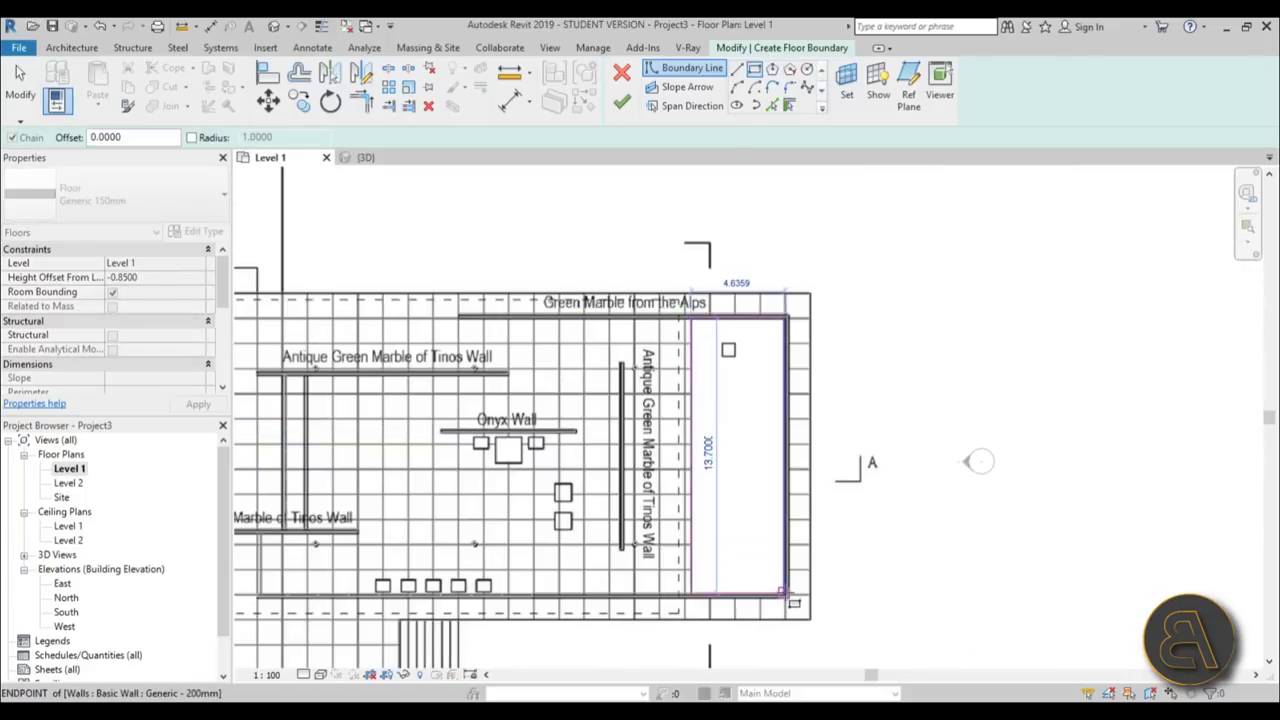
{"action": "left_click", "coordinate": [787, 596]}
{"action": "scroll", "coordinate": [668, 490], "scroll_direction": "down", "scroll_amount": 3}
{"action": "mouse_move", "coordinate": [668, 490]}
{"action": "middle_mouse_down"}
{"action": "mouse_move", "coordinate": [698, 462]}
{"action": "mouse_move", "coordinate": [830, 451]}
{"action": "middle_mouse_up"}
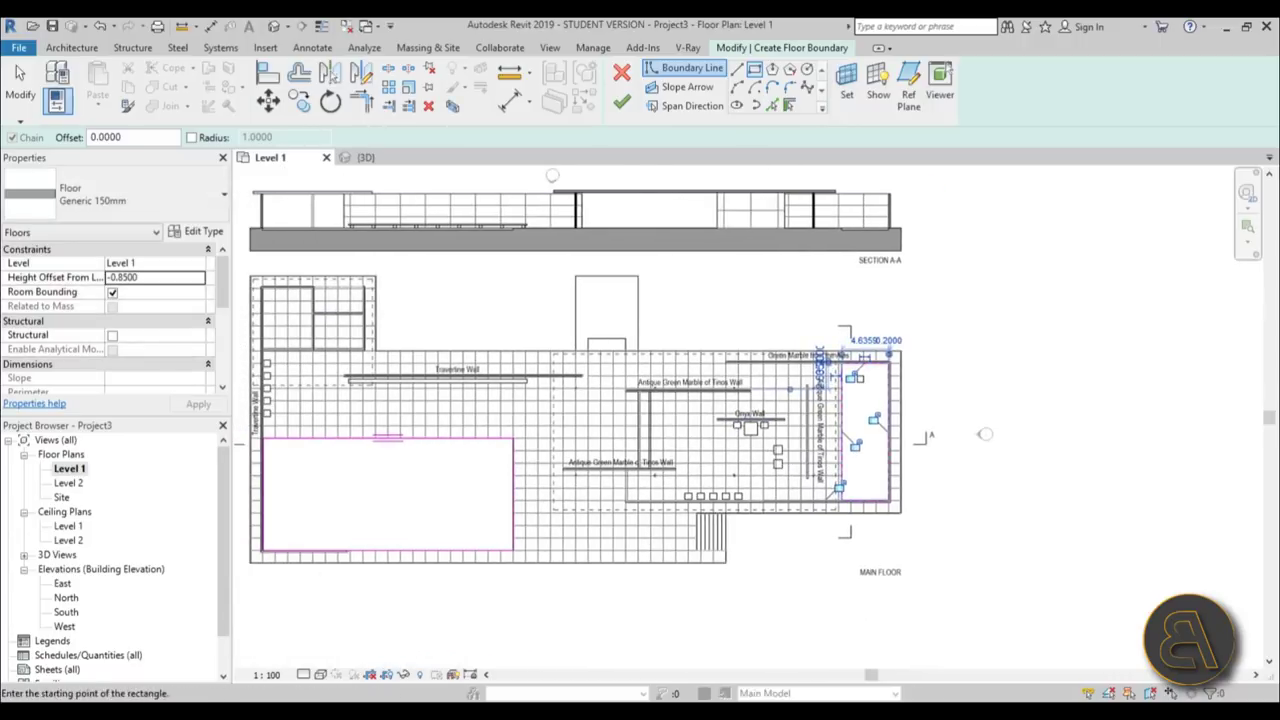
Search the material library for "ston" and assign Rubble to the structure layer of the Generic 150mm floor type.
{"action": "left_click", "coordinate": [196, 231]}
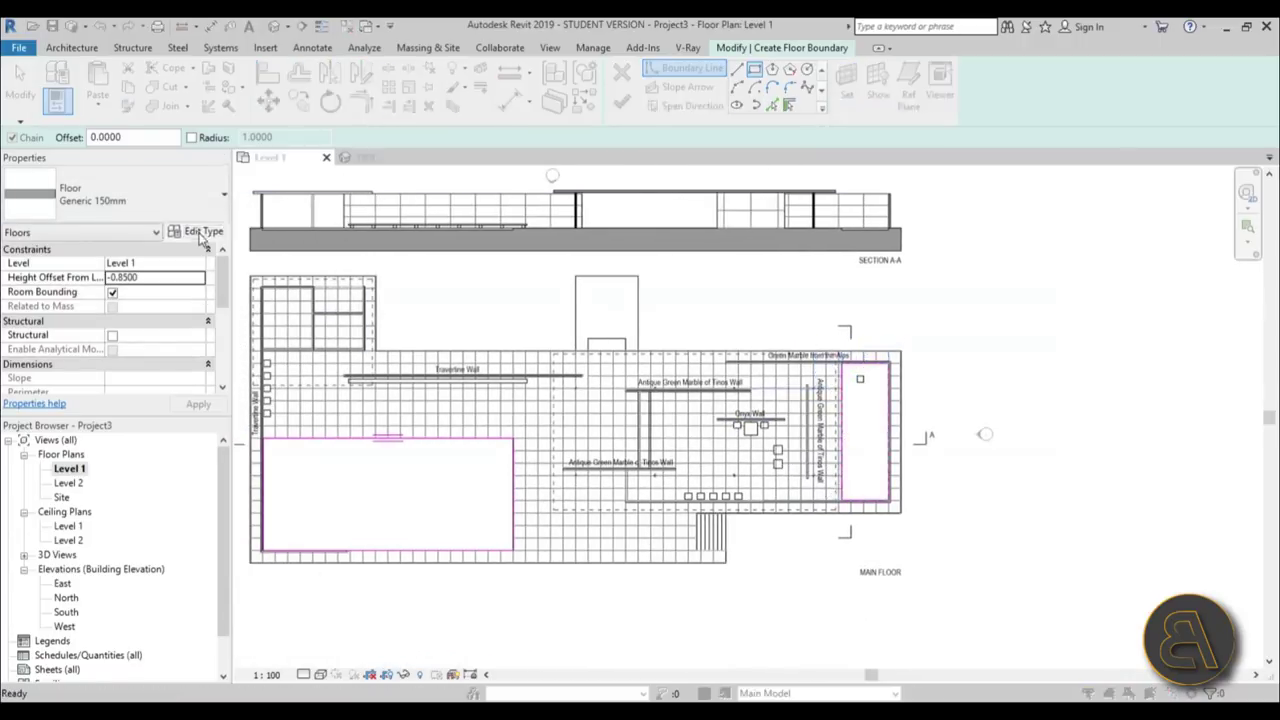
{"action": "left_click", "coordinate": [810, 258]}
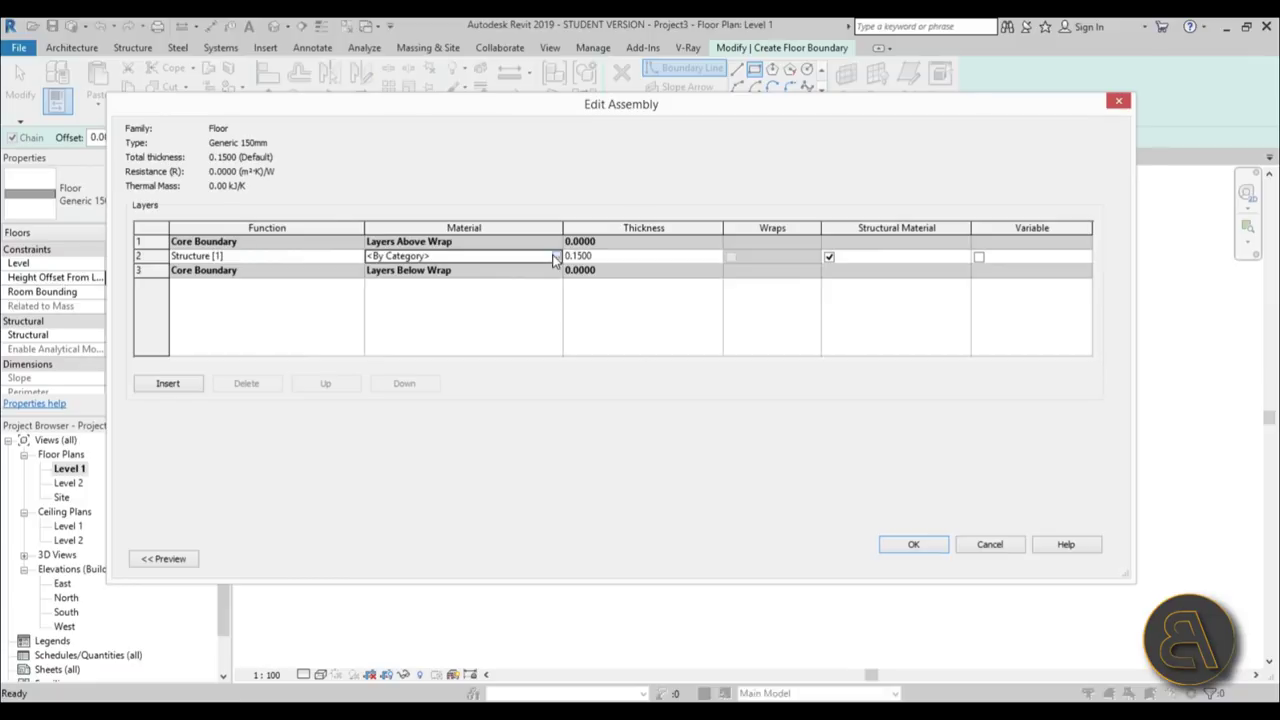
{"action": "left_click", "coordinate": [555, 257]}
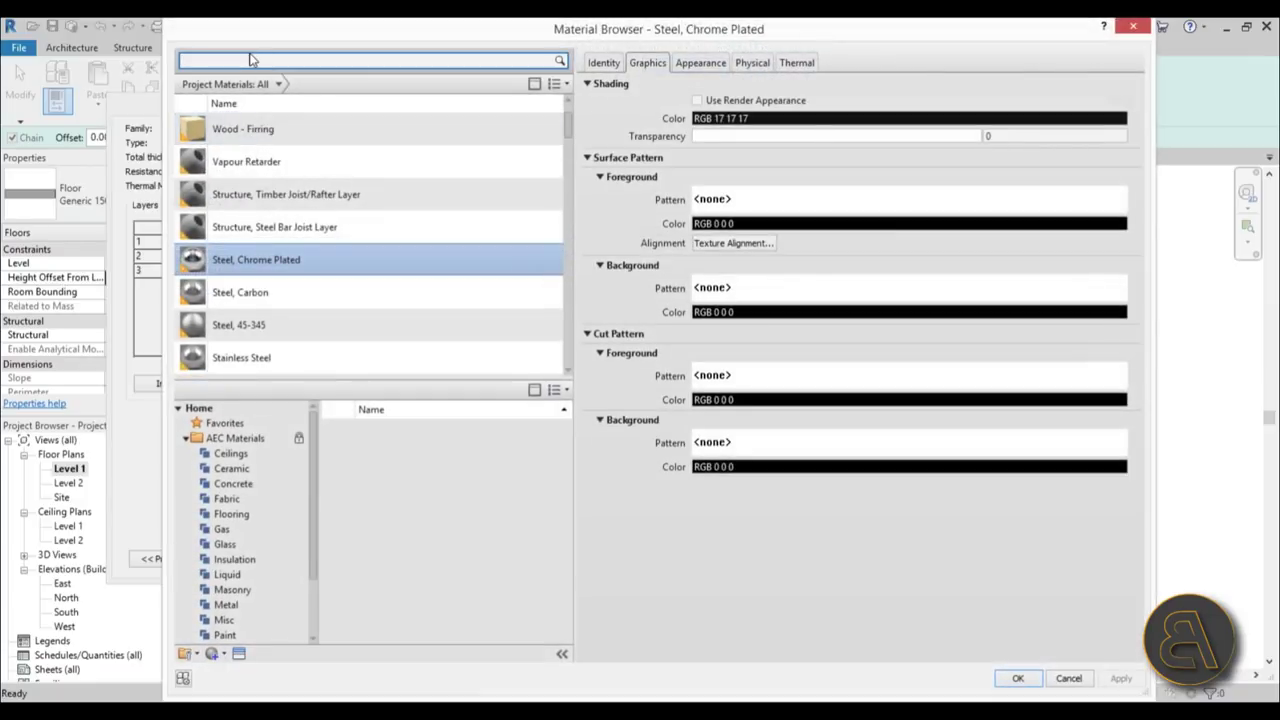
{"action": "left_click", "coordinate": [250, 60]}
{"action": "type", "text": "ston"}
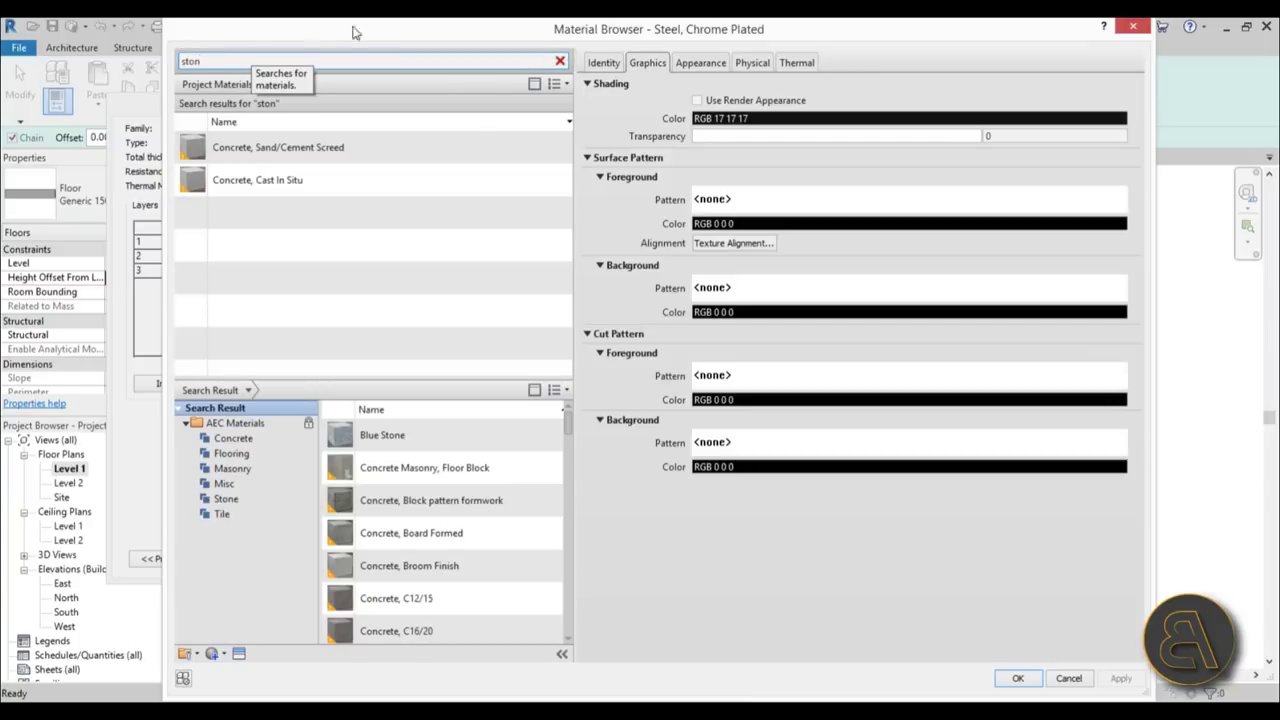
{"action": "left_click_drag", "start_coordinate": [566, 425], "coordinate": [547, 584]}
{"action": "scroll", "coordinate": [405, 498], "scroll_direction": "down", "scroll_amount": 2}
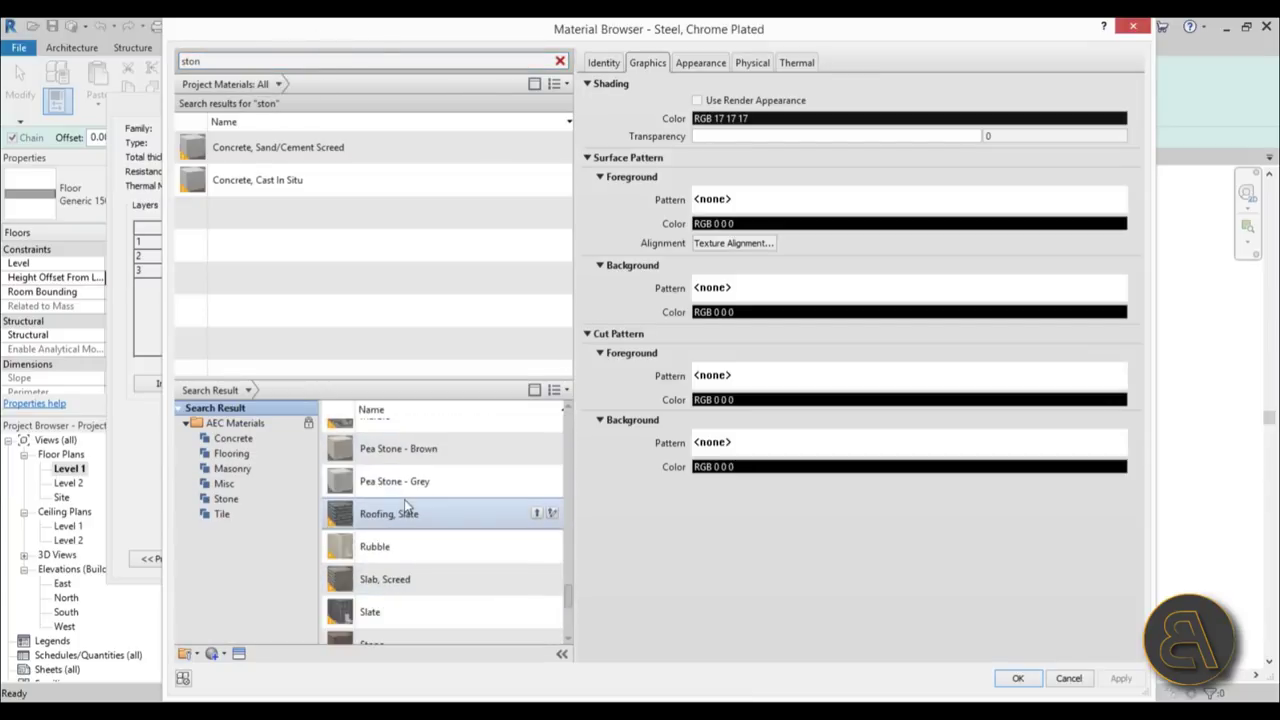
{"action": "left_click", "coordinate": [536, 452]}
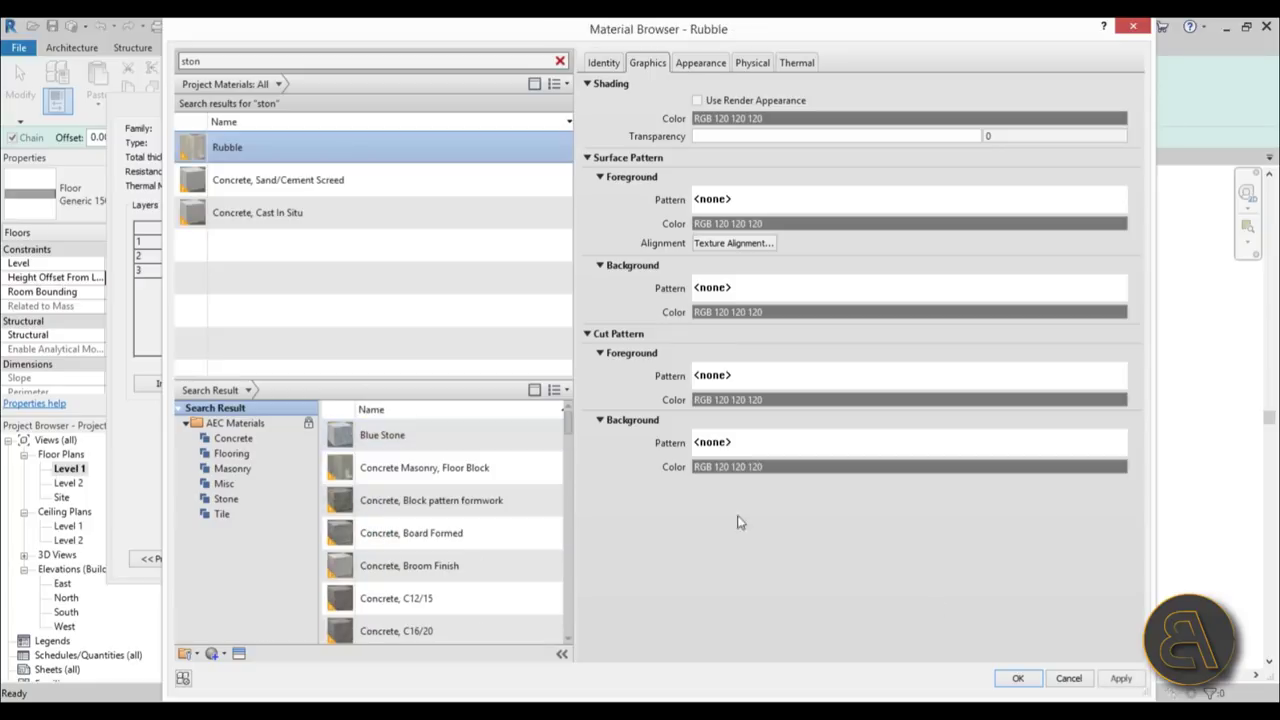
{"action": "left_click", "coordinate": [1018, 678]}
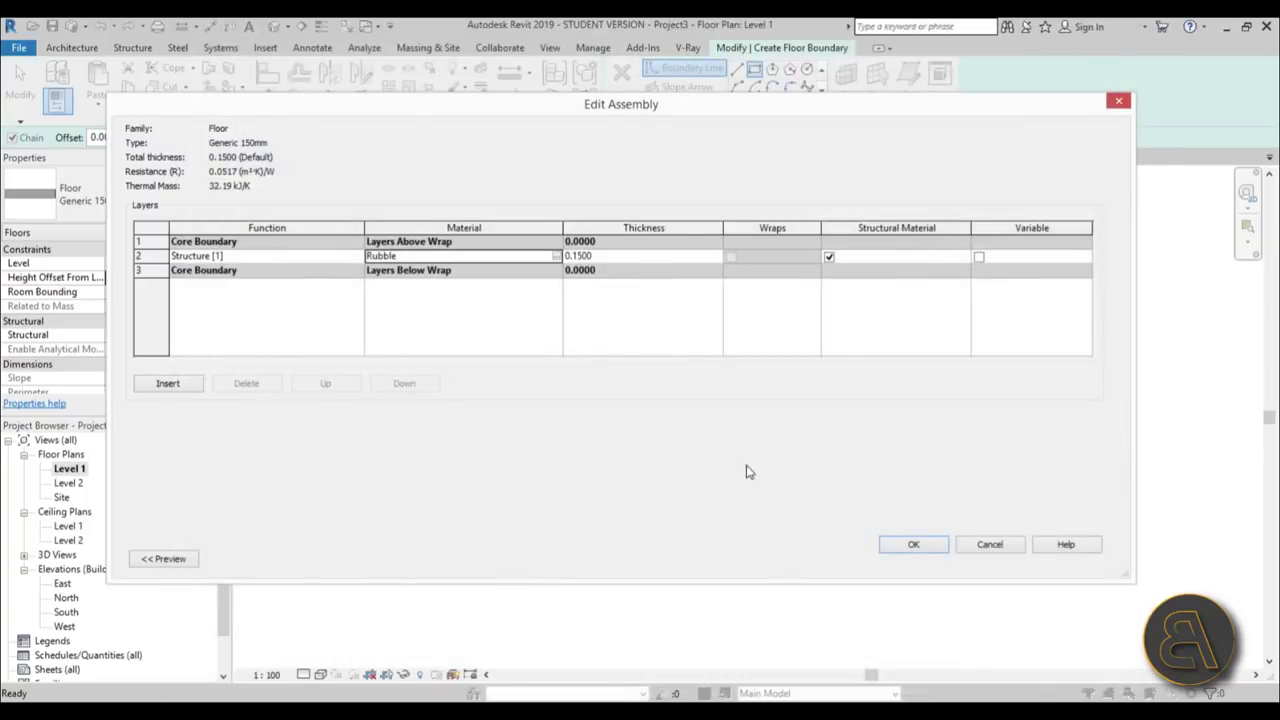
{"action": "left_click", "coordinate": [913, 546]}
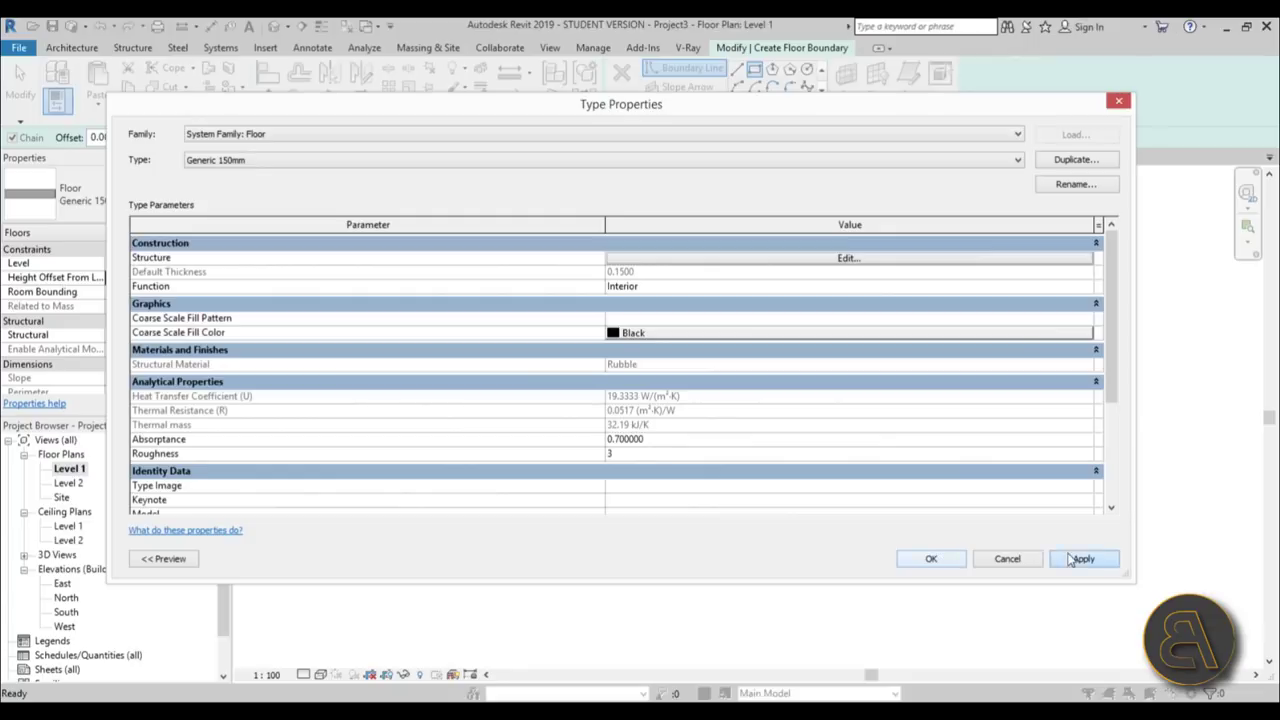
{"action": "left_click", "coordinate": [931, 559]}
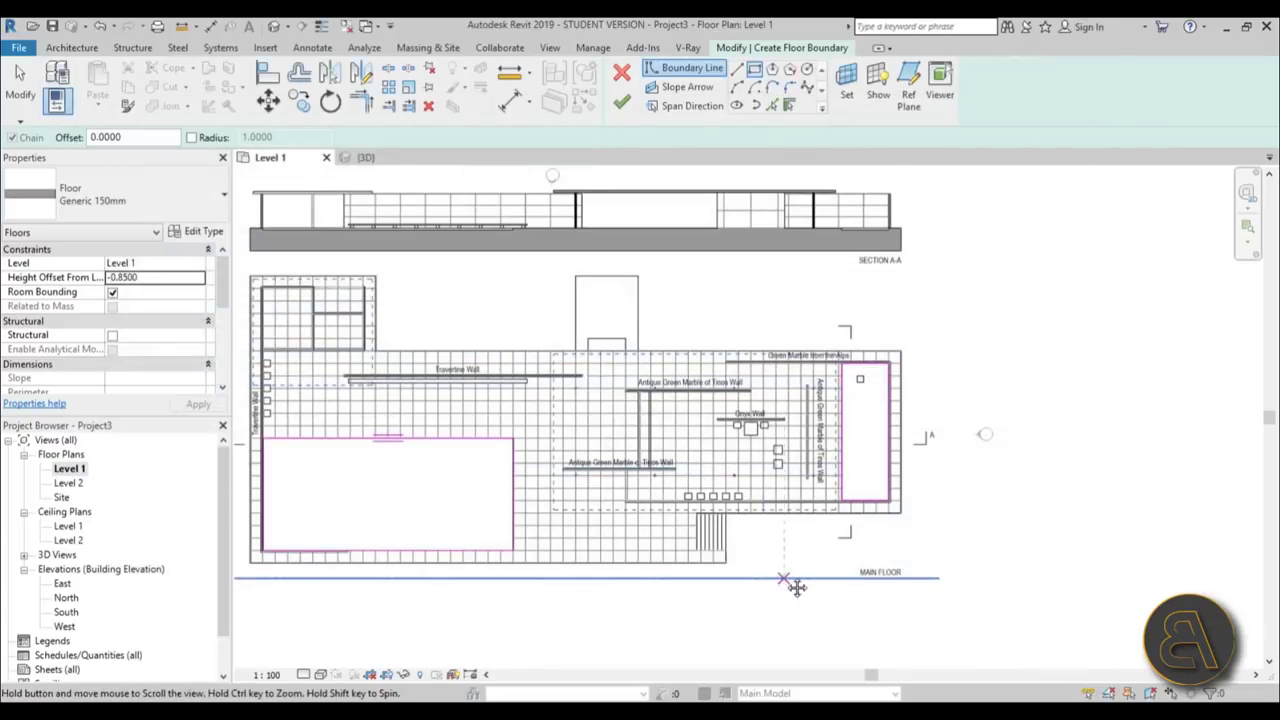
Finish the floor sketch over both pools and inspect the result in the default 3D view.
{"action": "left_click", "coordinate": [20, 82]}
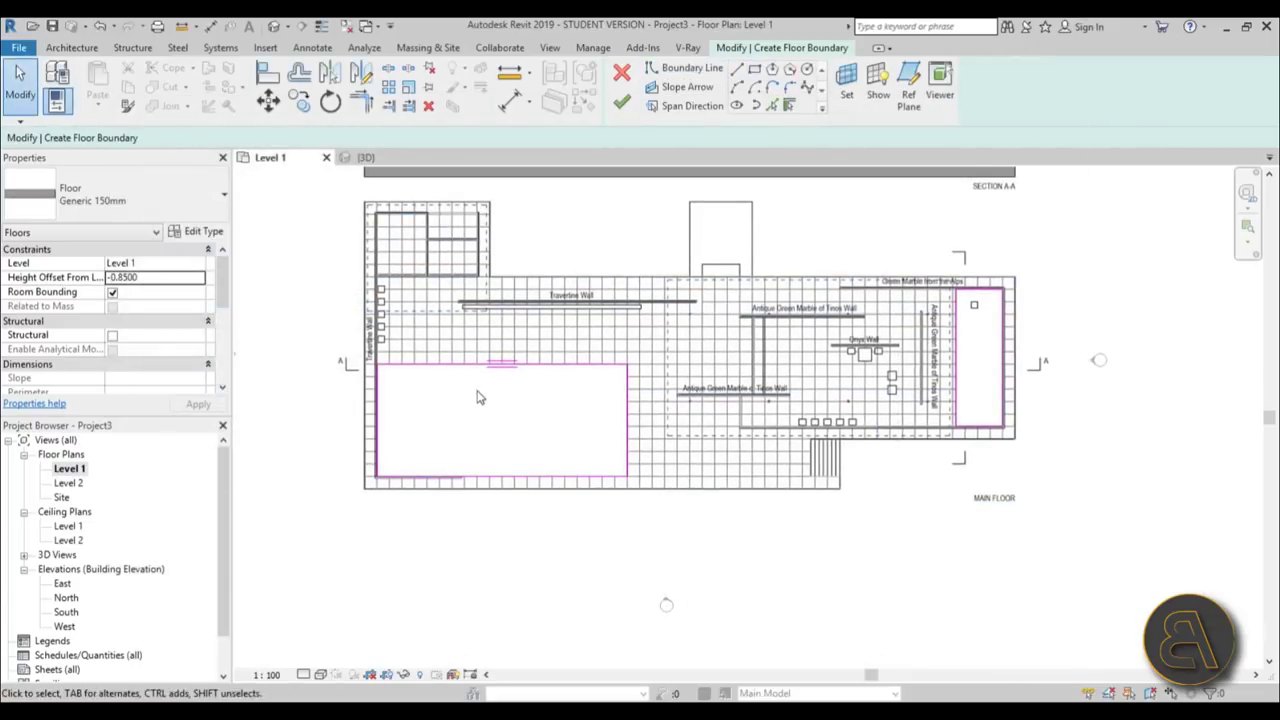
{"action": "left_click", "coordinate": [621, 101]}
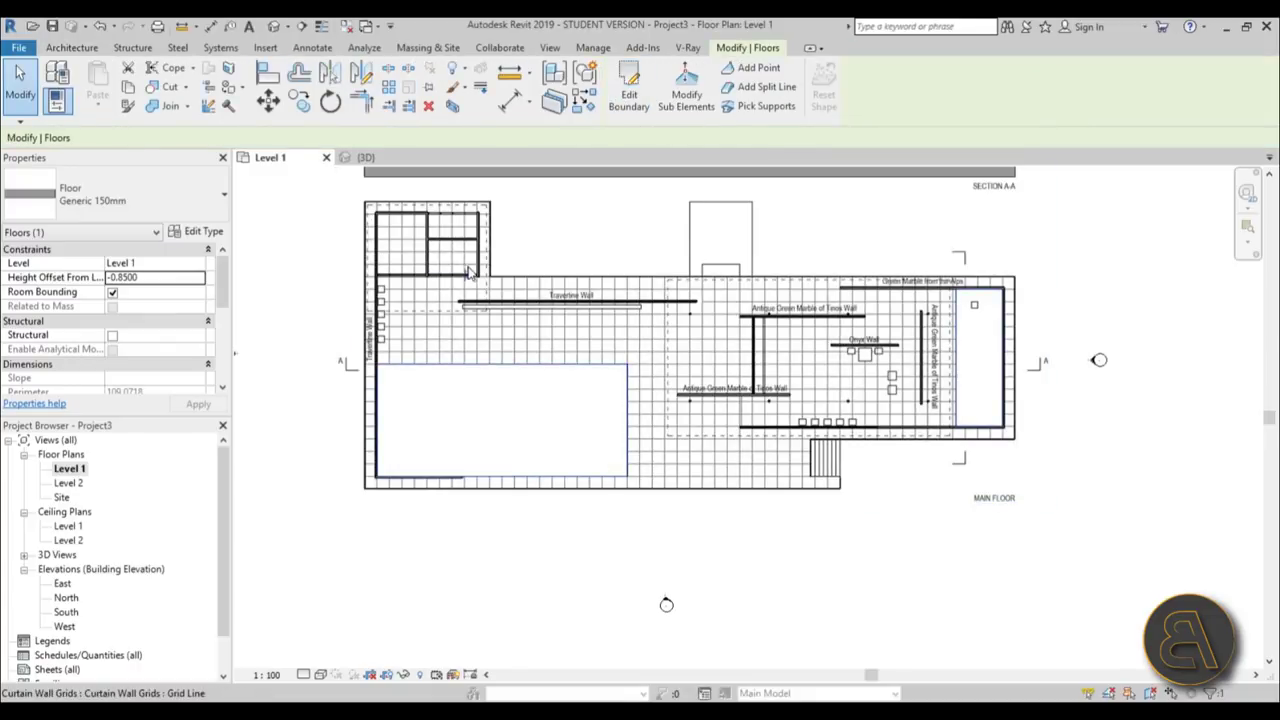
{"action": "left_click", "coordinate": [284, 29]}
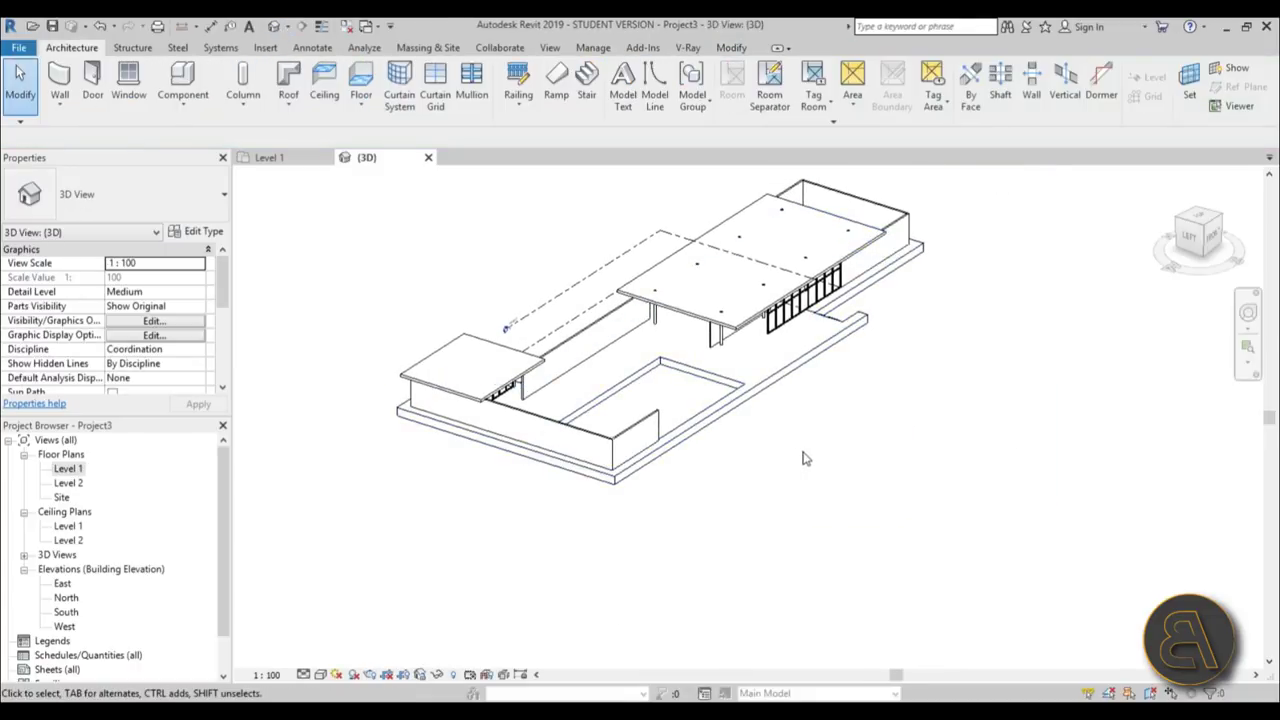
{"action": "scroll", "coordinate": [575, 277], "scroll_direction": "up", "scroll_amount": 5}
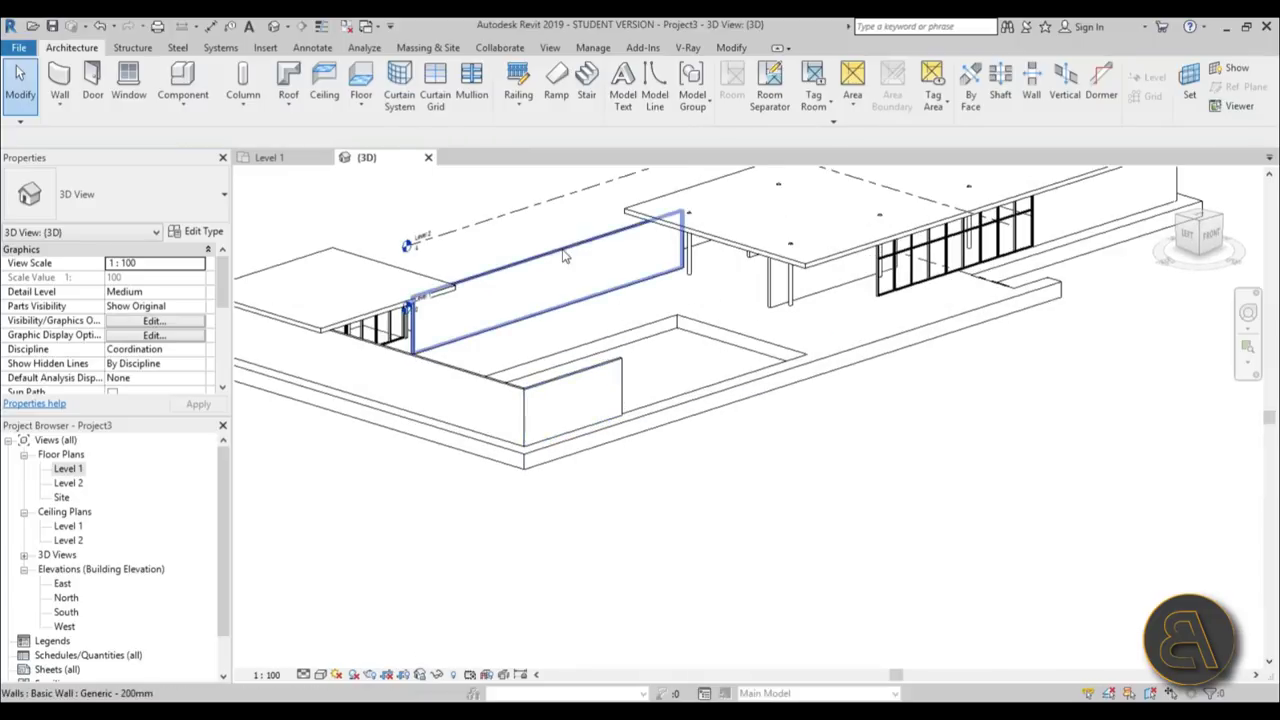
On the Level 1 floor plan, select the long Travertine Wall, the small building's solid walls and the long west wall.
{"action": "double_click", "coordinate": [67, 470]}
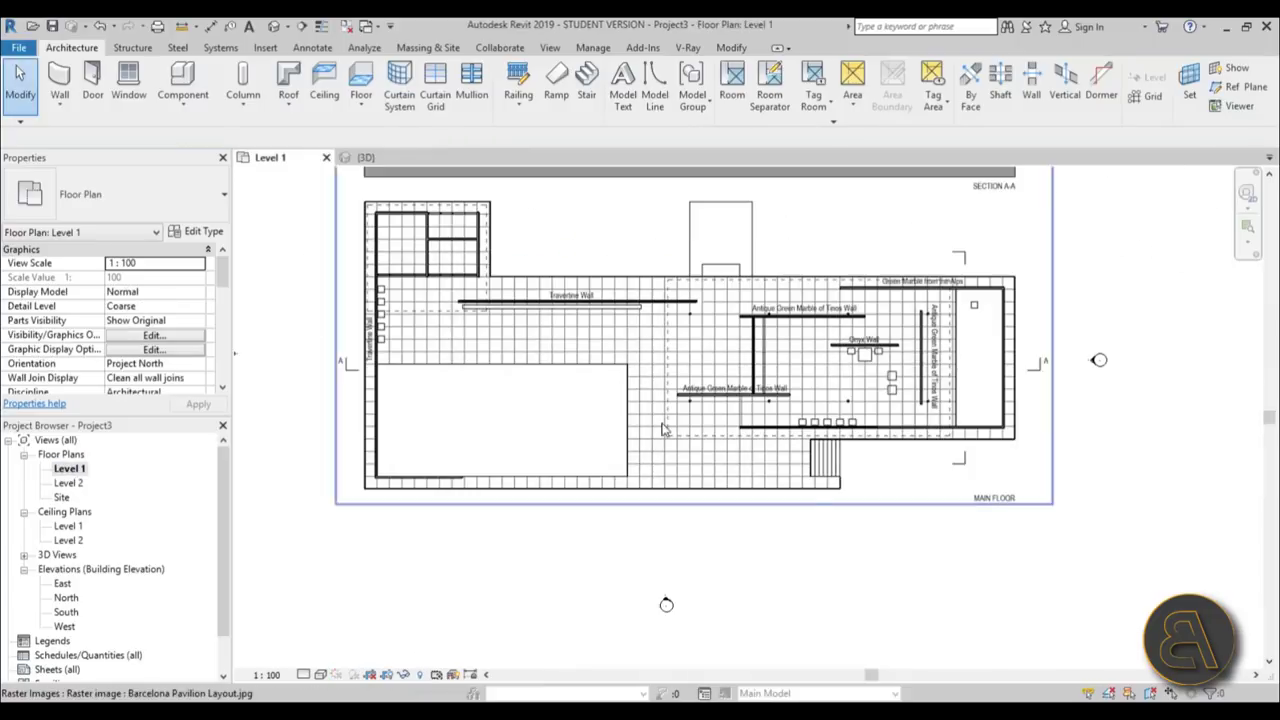
{"action": "scroll", "coordinate": [620, 480], "scroll_direction": "down", "scroll_amount": 2}
{"action": "scroll", "coordinate": [555, 397], "scroll_direction": "up", "scroll_amount": 6}
{"action": "left_click", "coordinate": [554, 360]}
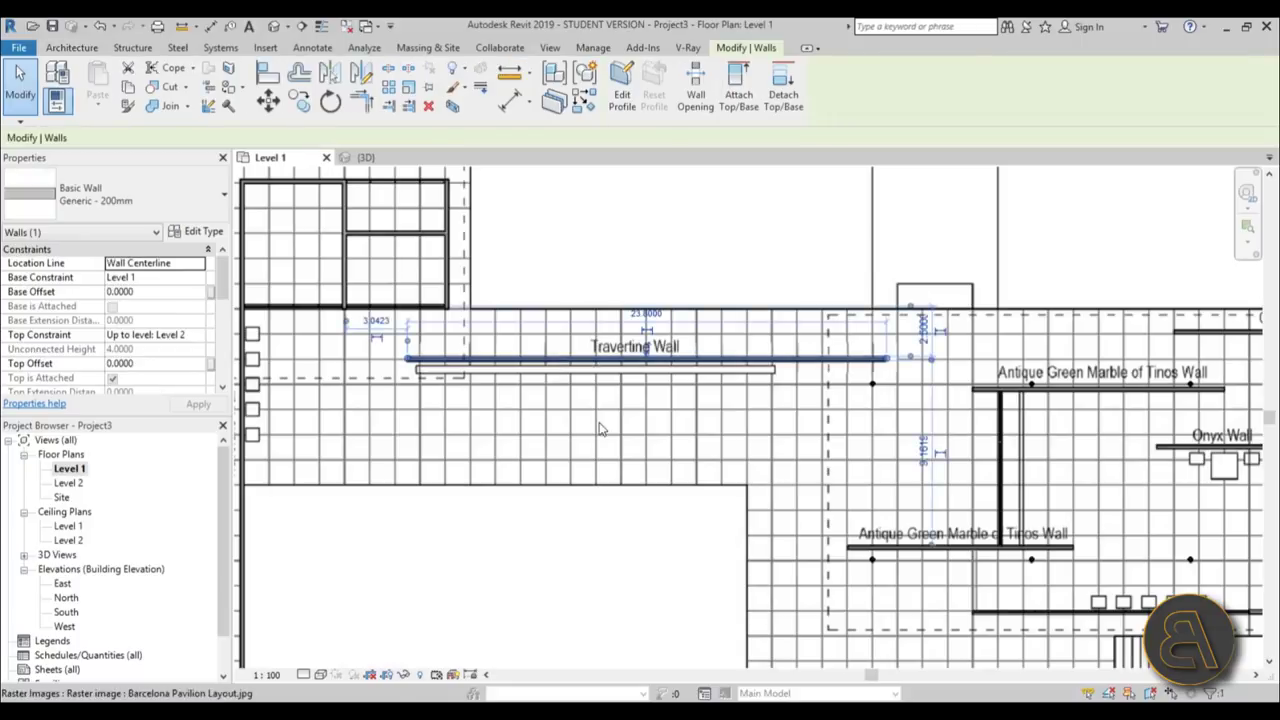
{"action": "middle_click_drag", "start_coordinate": [551, 419], "coordinate": [681, 470]}
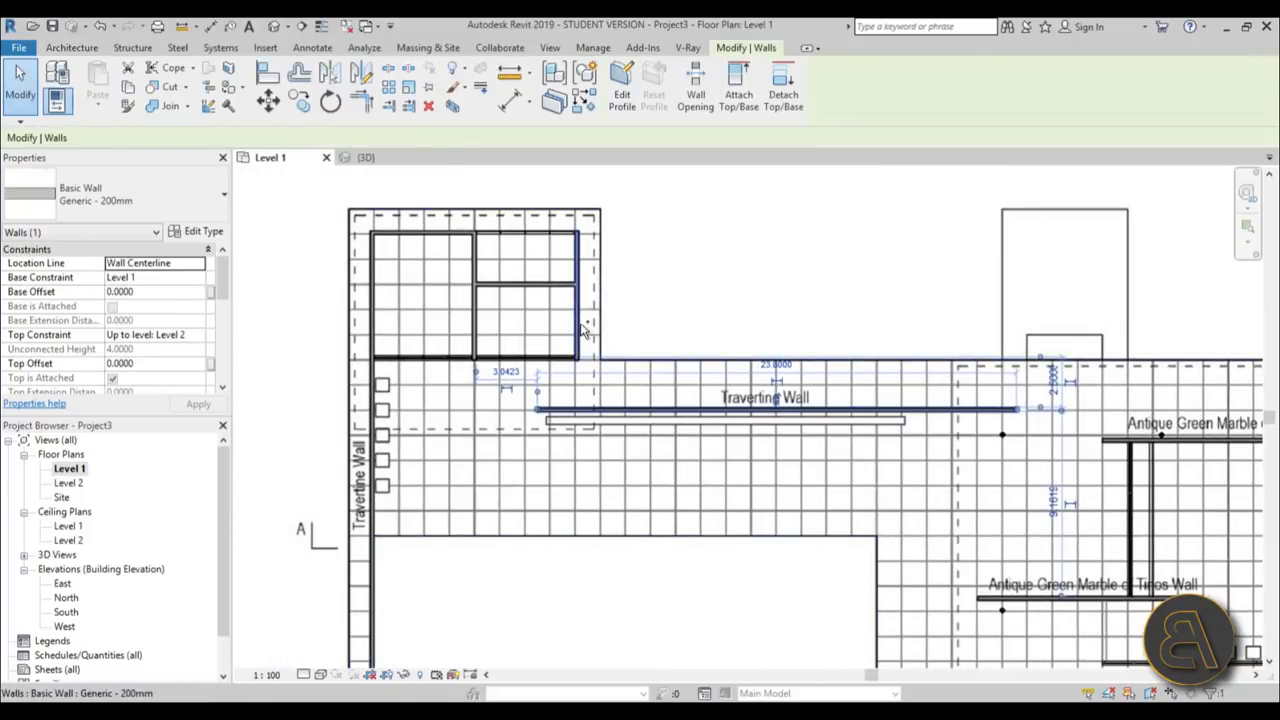
{"action": "left_click", "coordinate": [477, 316], "text": "ctrl"}
{"action": "left_click", "coordinate": [477, 311], "text": "ctrl"}
{"action": "left_click", "coordinate": [431, 236], "text": "ctrl"}
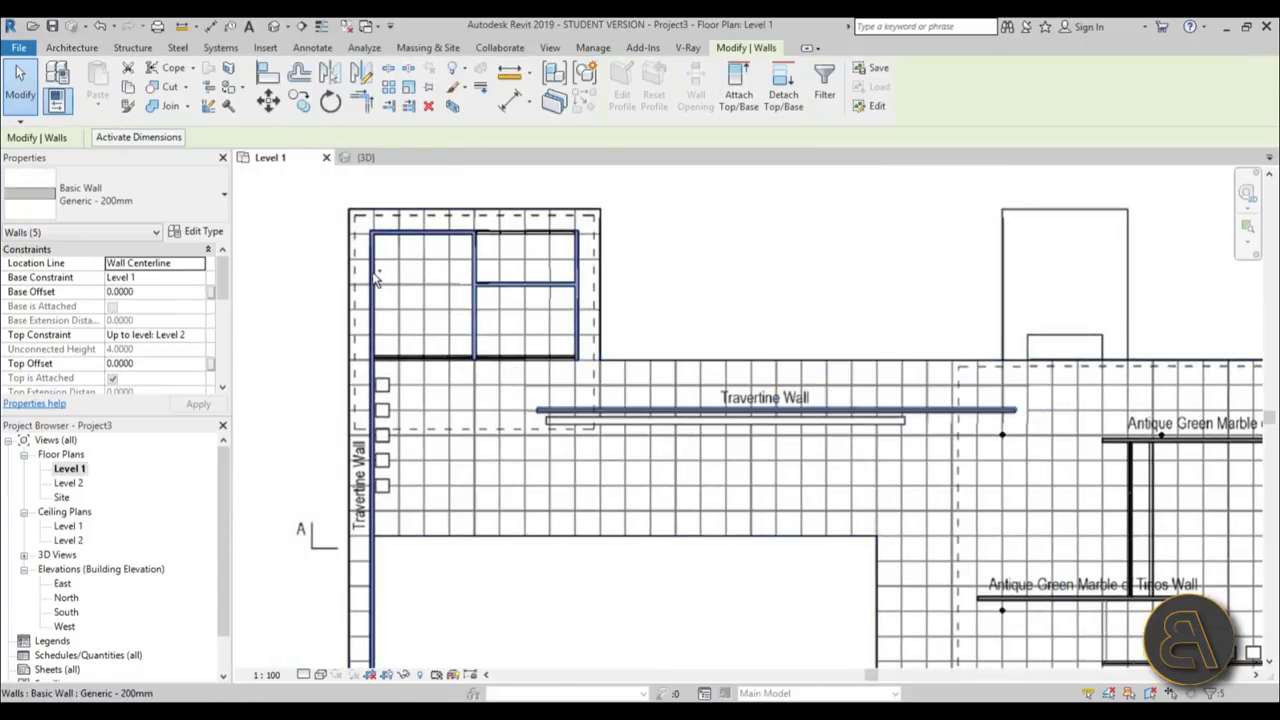
{"action": "left_click", "coordinate": [374, 275], "text": "ctrl"}
Add the short wall on the large pool's south edge to the wall selection, and review the eastern walls.
{"action": "scroll", "coordinate": [514, 452], "scroll_direction": "down", "scroll_amount": 2}
{"action": "middle_click_drag", "start_coordinate": [514, 452], "coordinate": [448, 217]}
{"action": "left_click", "coordinate": [422, 421], "text": "ctrl"}
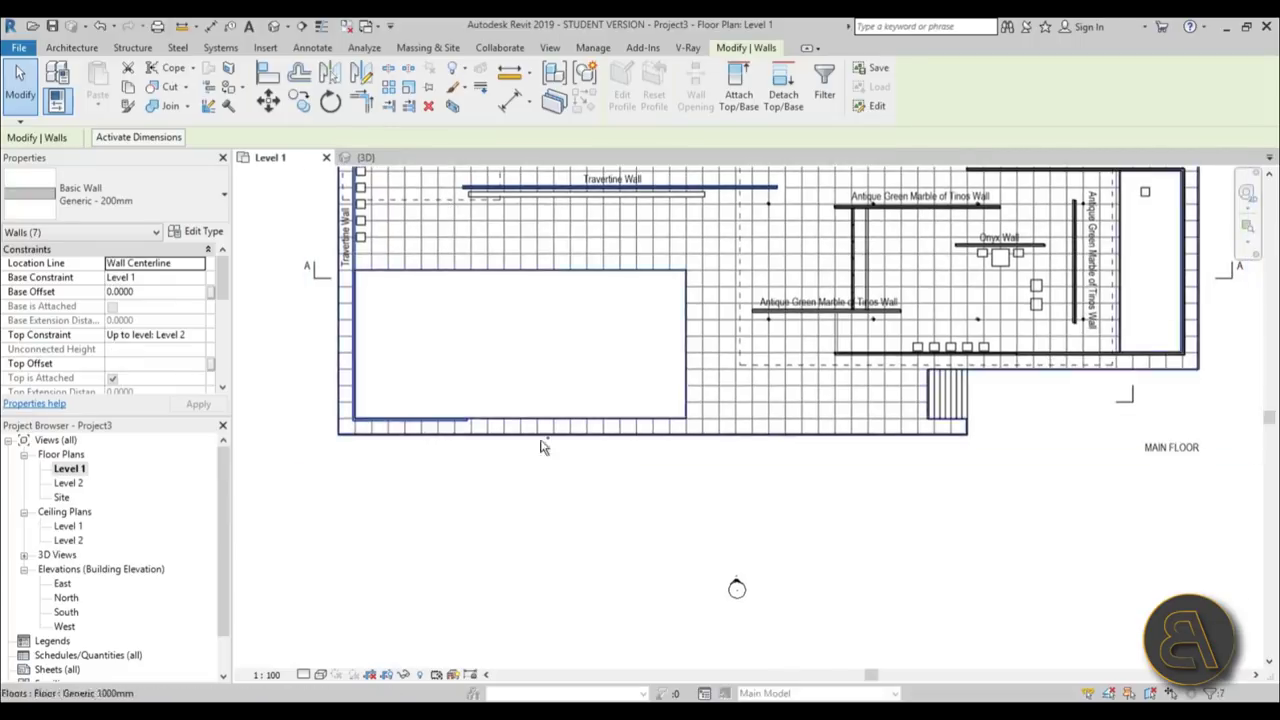
{"action": "middle_click_drag", "start_coordinate": [809, 386], "coordinate": [537, 494]}
{"action": "scroll", "coordinate": [631, 319], "scroll_direction": "up", "scroll_amount": 2}
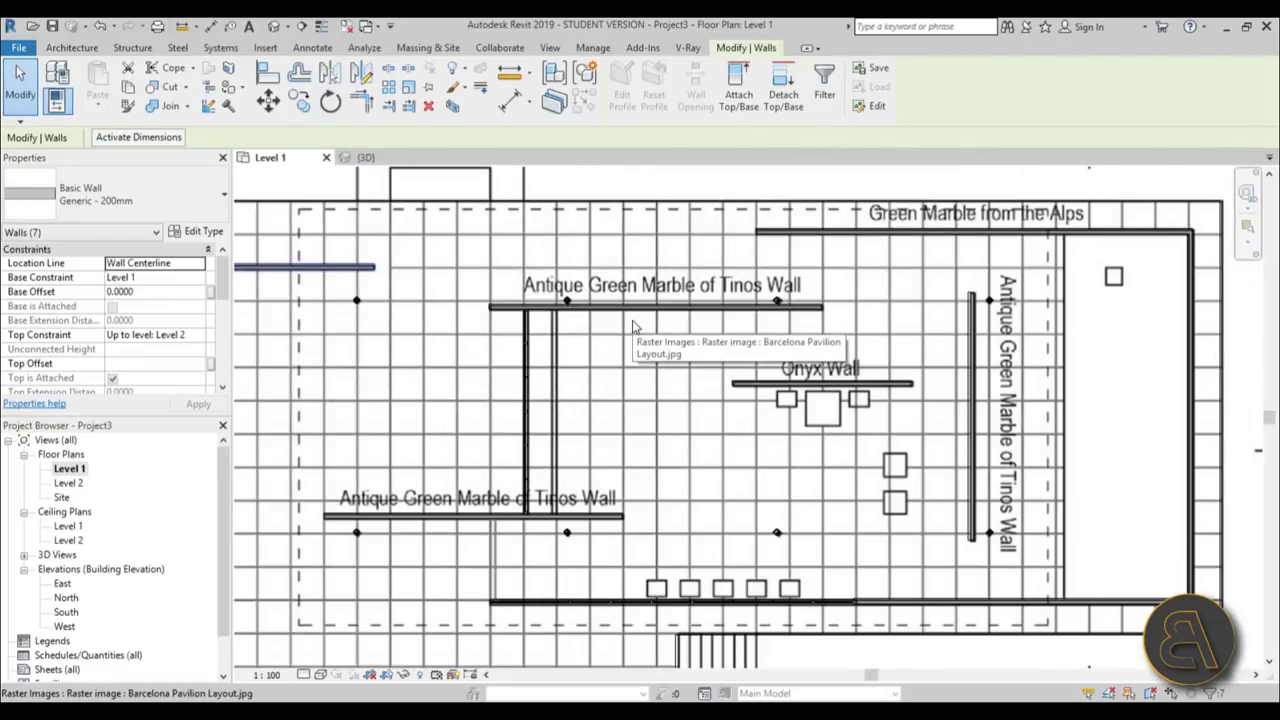
{"action": "scroll", "coordinate": [632, 321], "scroll_direction": "down", "scroll_amount": 2}
{"action": "middle_click_drag", "start_coordinate": [632, 321], "coordinate": [804, 364]}
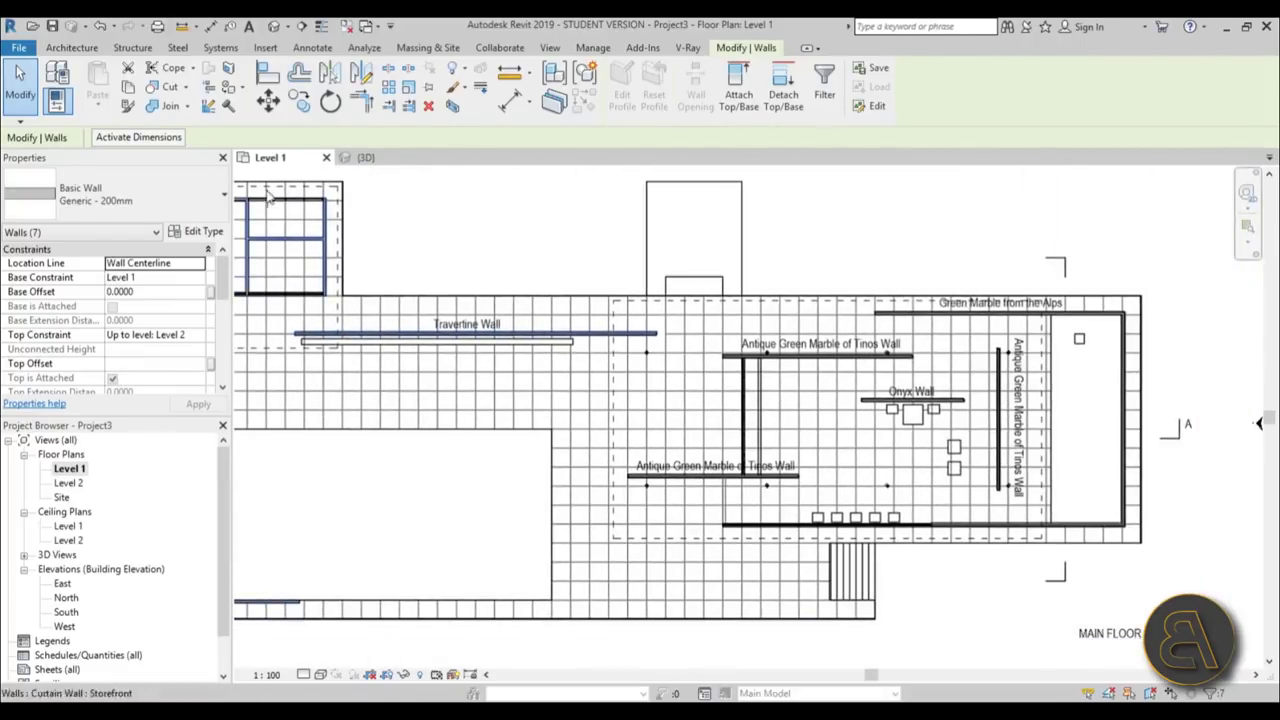
Duplicate the selected walls' Generic - 200mm type as "Generic - T".
{"action": "left_click", "coordinate": [203, 232]}
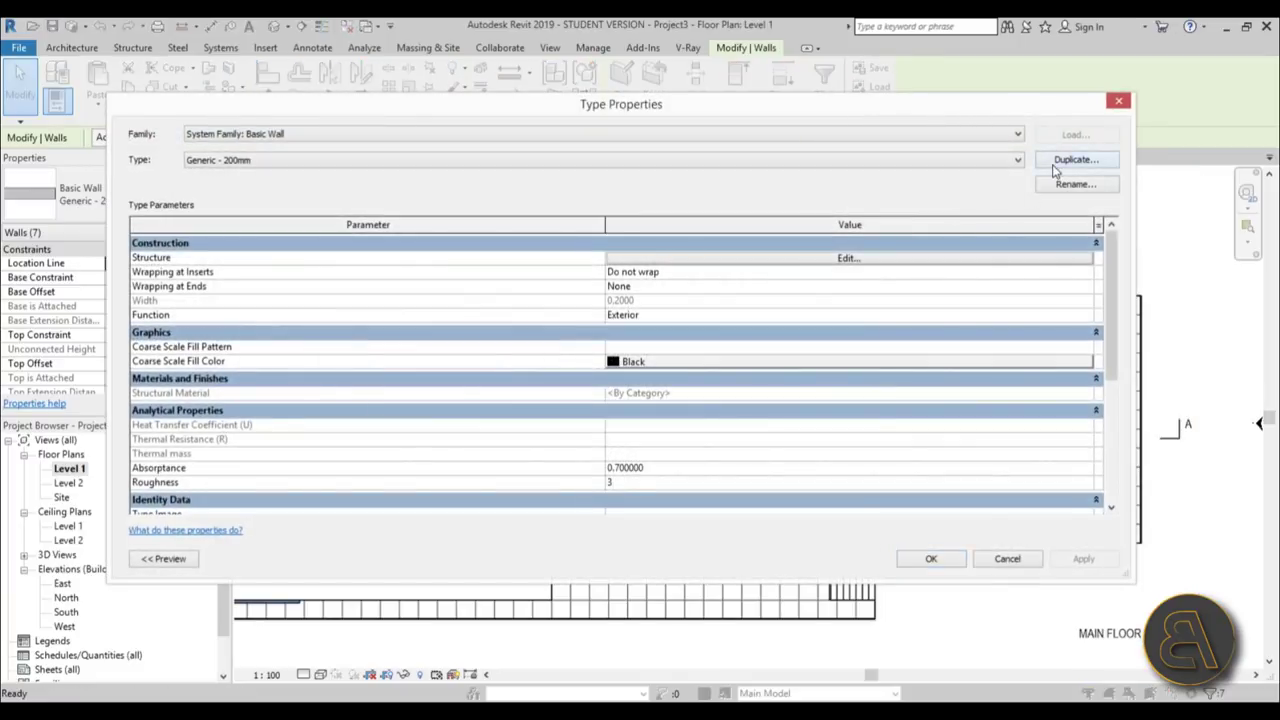
{"action": "left_click", "coordinate": [1075, 160]}
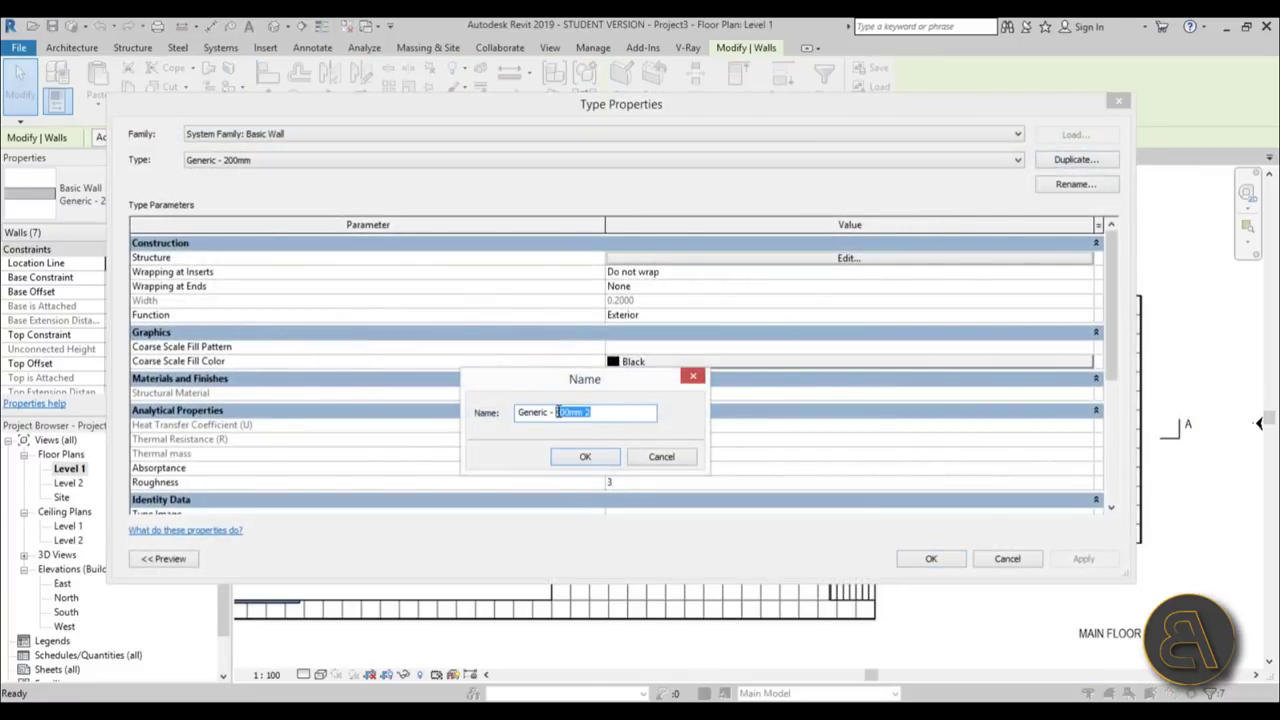
{"action": "left_click", "coordinate": [584, 457]}
Open the material choice for the Generic - T structure layer and search the materials for "stone".
{"action": "left_click", "coordinate": [742, 259]}
{"action": "left_click", "coordinate": [590, 256]}
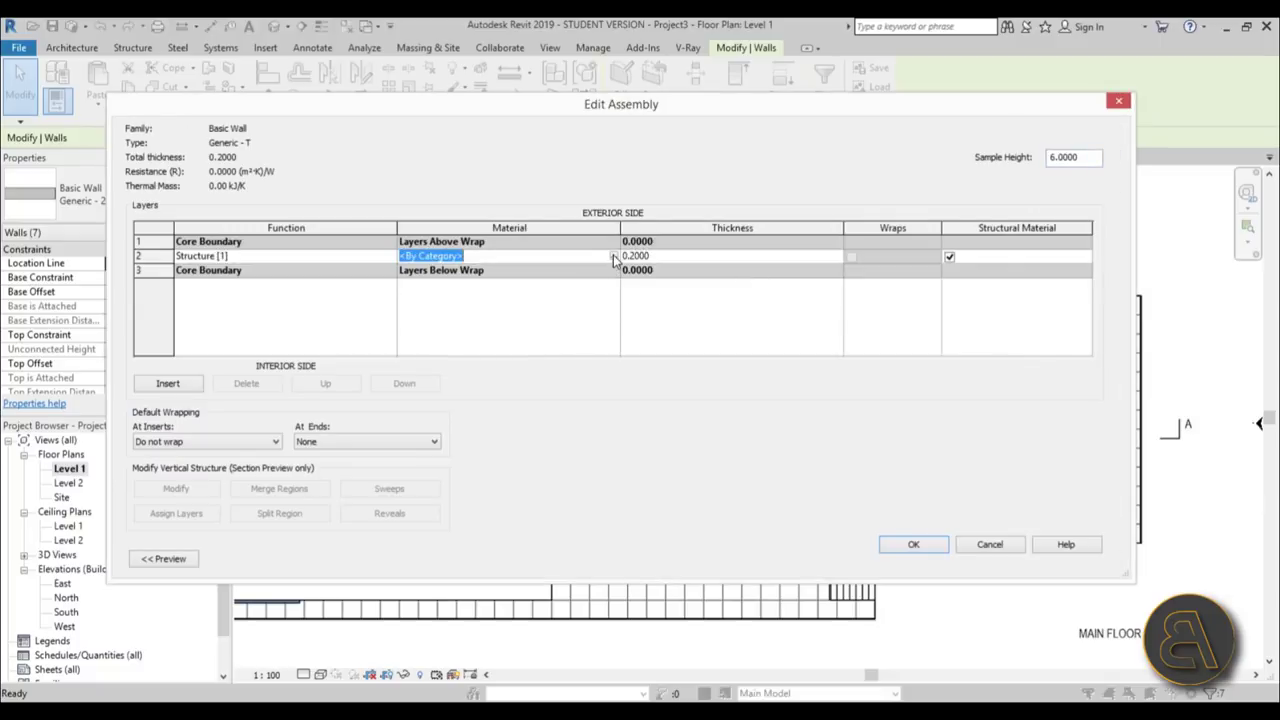
{"action": "left_click", "coordinate": [612, 256]}
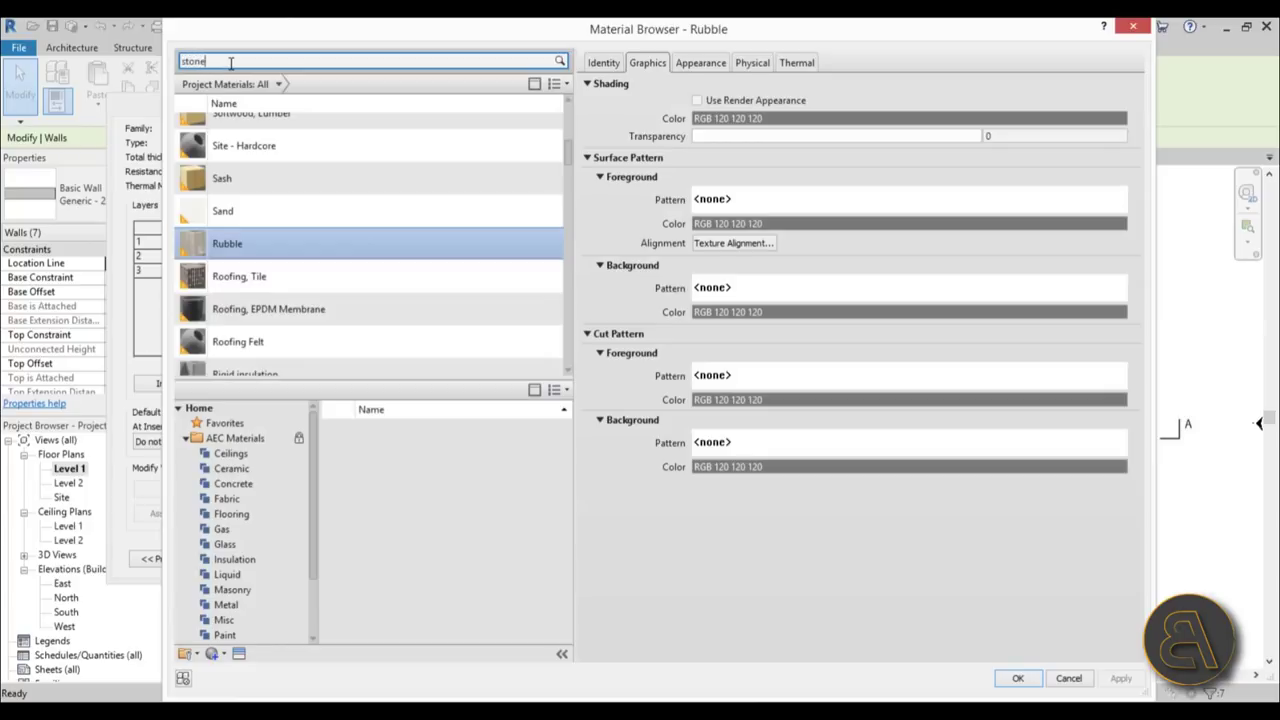
{"action": "key", "text": "Return"}
Add Travertine from the library results to the project and assign it to the Generic - T wall type's structure layer.
{"action": "scroll", "coordinate": [506, 490], "scroll_direction": "down", "scroll_amount": 5}
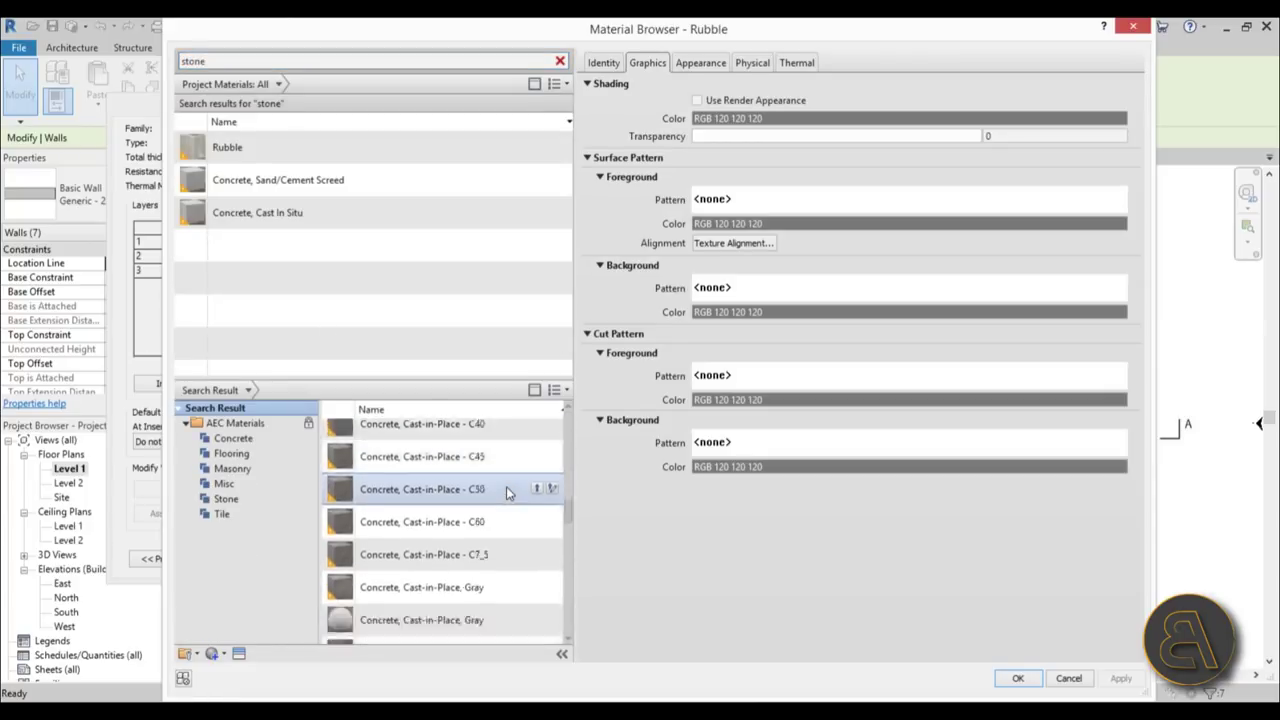
{"action": "scroll", "coordinate": [506, 490], "scroll_direction": "down", "scroll_amount": 8}
{"action": "scroll", "coordinate": [439, 517], "scroll_direction": "down", "scroll_amount": 1}
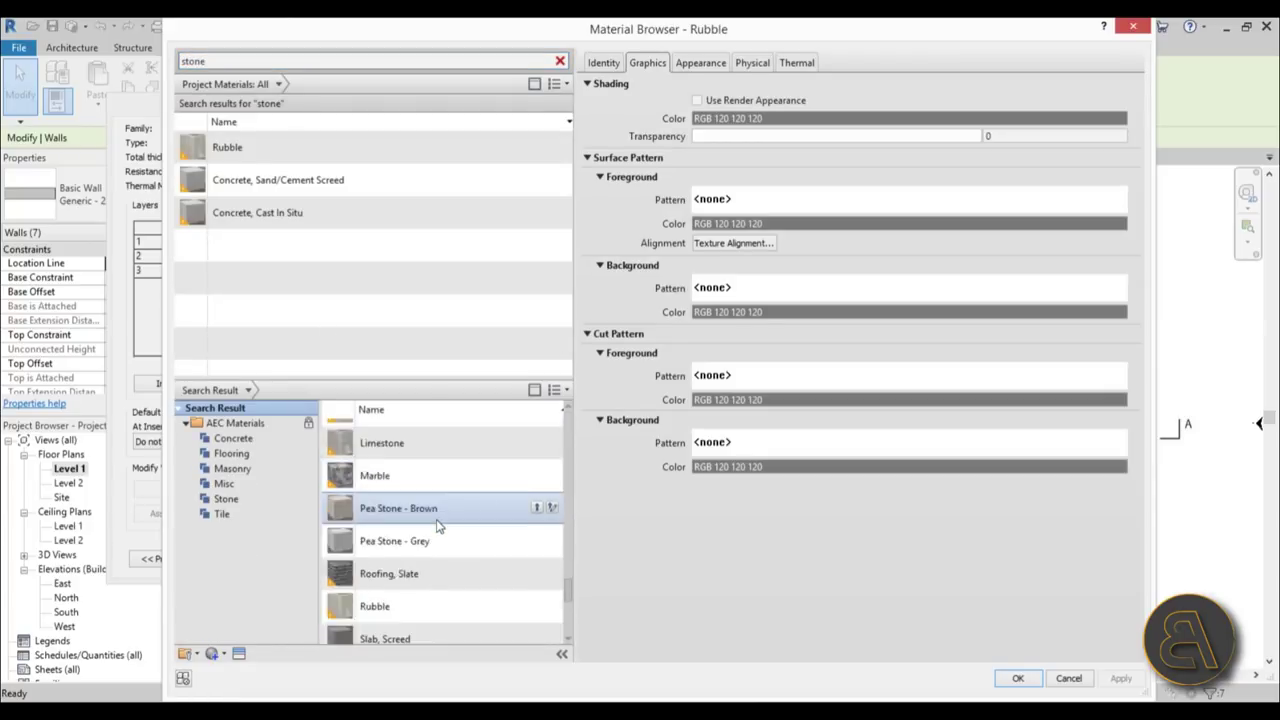
{"action": "scroll", "coordinate": [436, 519], "scroll_direction": "down", "scroll_amount": 5}
{"action": "scroll", "coordinate": [436, 519], "scroll_direction": "up", "scroll_amount": 1}
{"action": "scroll", "coordinate": [436, 519], "scroll_direction": "down", "scroll_amount": 1}
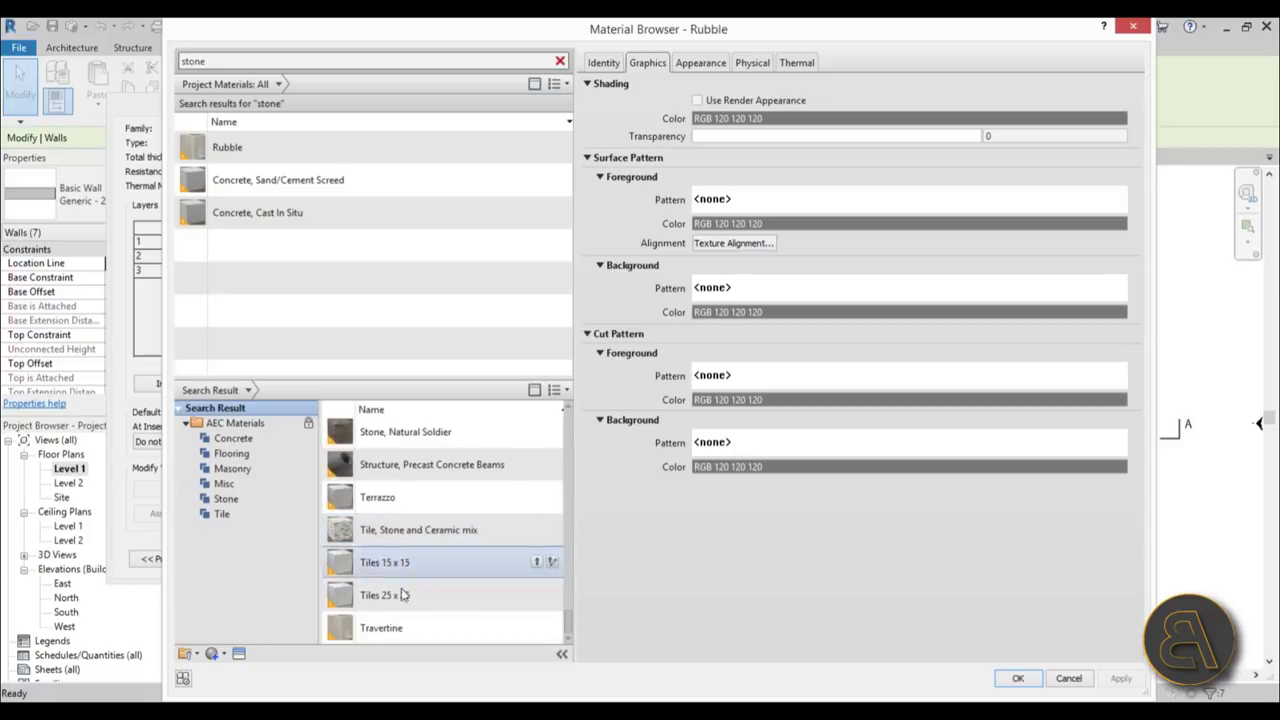
{"action": "left_click", "coordinate": [385, 629]}
{"action": "left_click", "coordinate": [537, 629]}
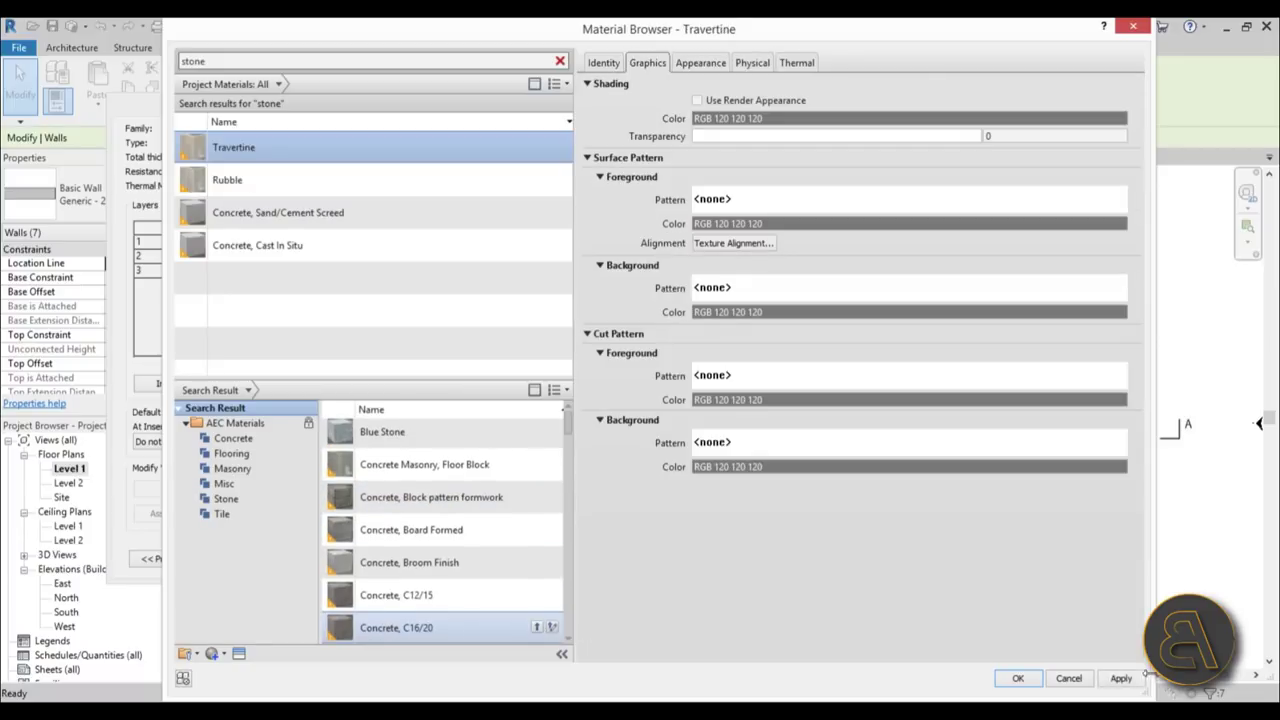
{"action": "left_click", "coordinate": [1018, 679]}
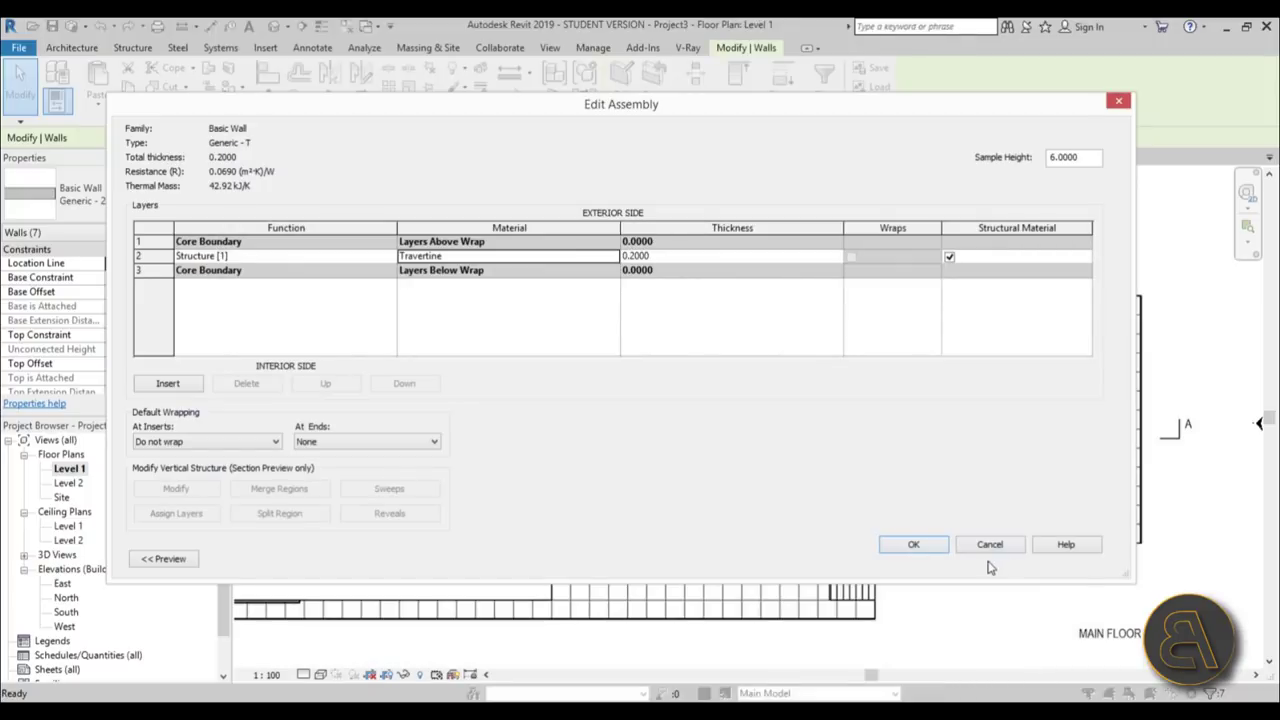
{"action": "left_click", "coordinate": [941, 549]}
{"action": "left_click", "coordinate": [931, 558]}
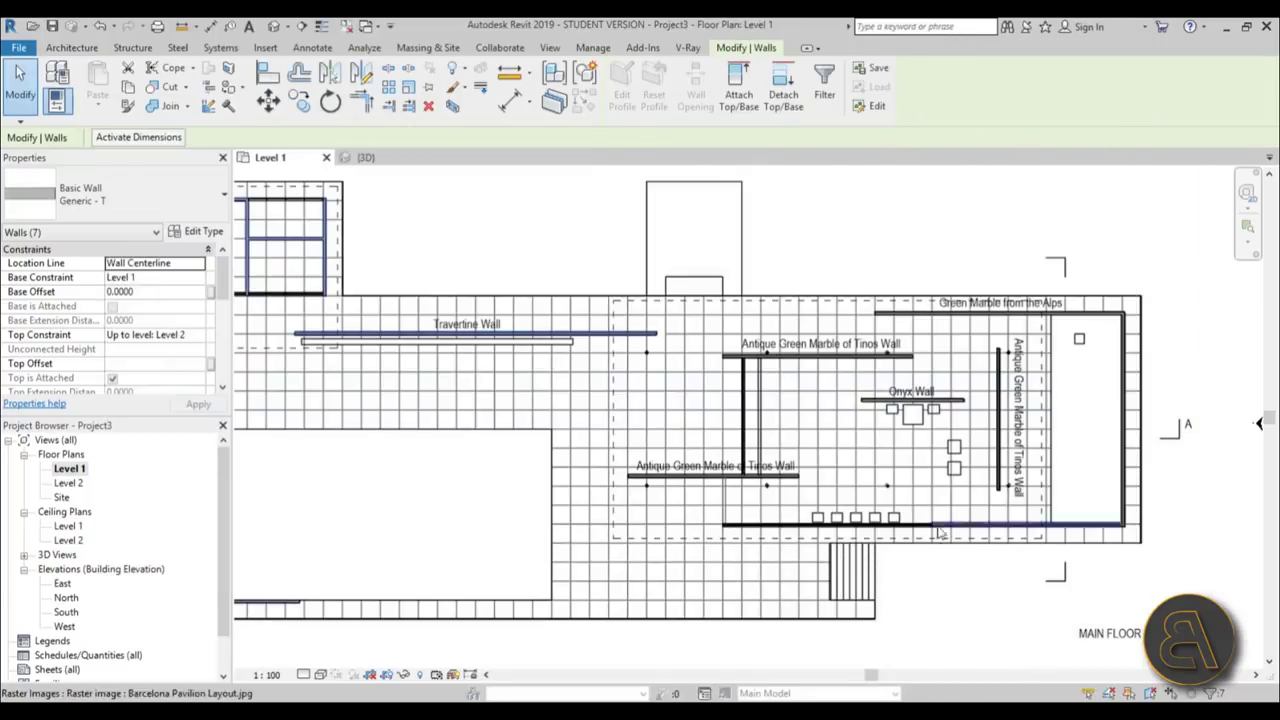
{"action": "left_click", "coordinate": [862, 421]}
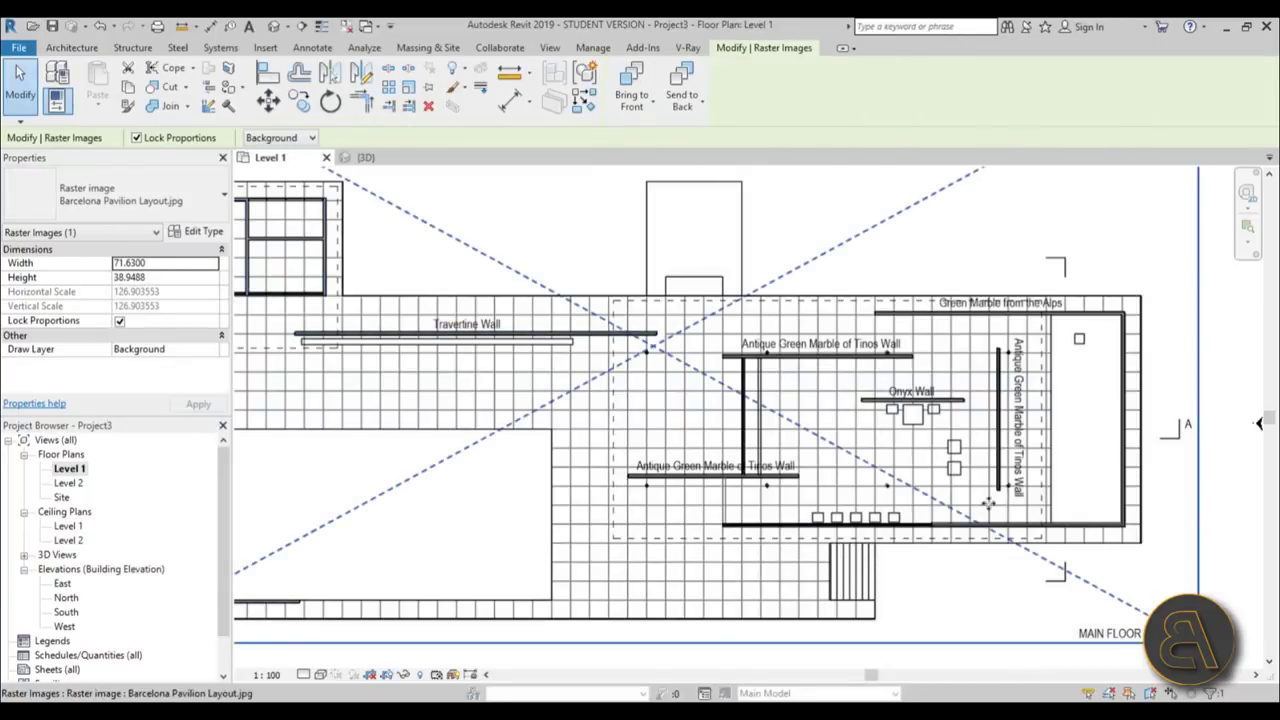
{"action": "left_click", "coordinate": [1210, 336]}
{"action": "left_click", "coordinate": [617, 340]}
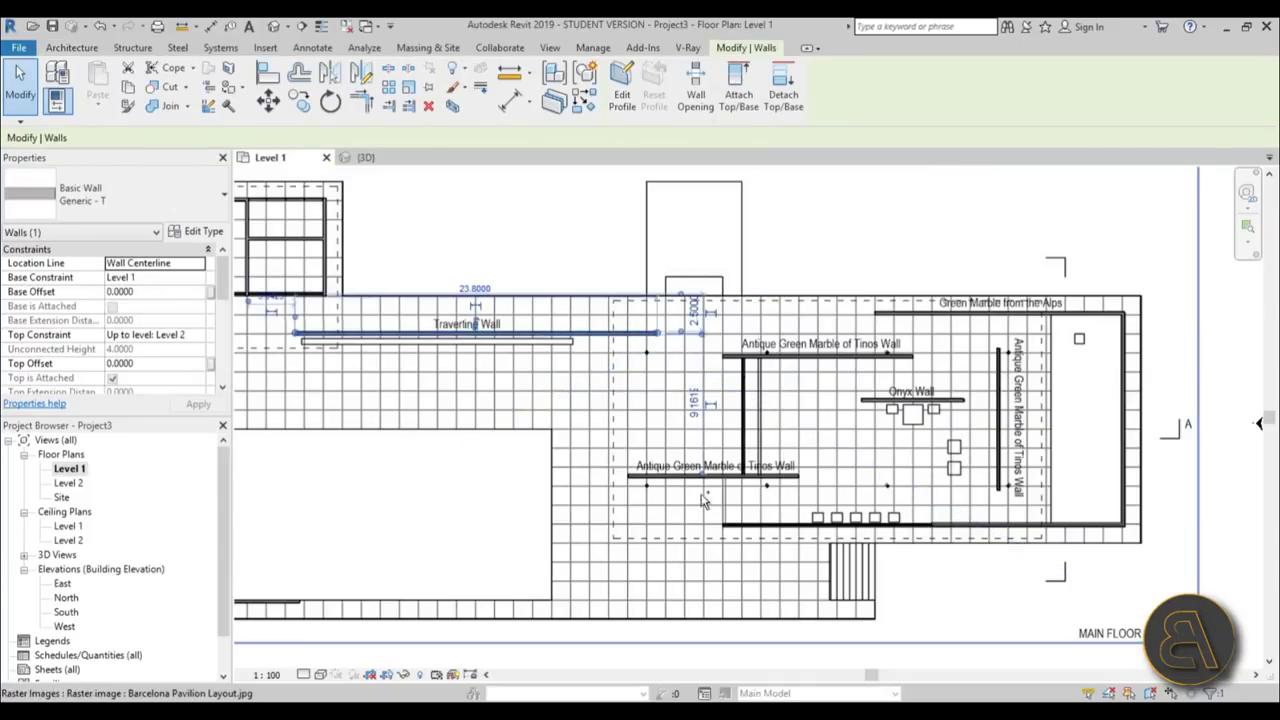
{"action": "left_click", "coordinate": [700, 476], "text": "ctrl"}
{"action": "left_click", "coordinate": [820, 355], "text": "ctrl"}
{"action": "left_click", "coordinate": [922, 316], "text": "ctrl"}
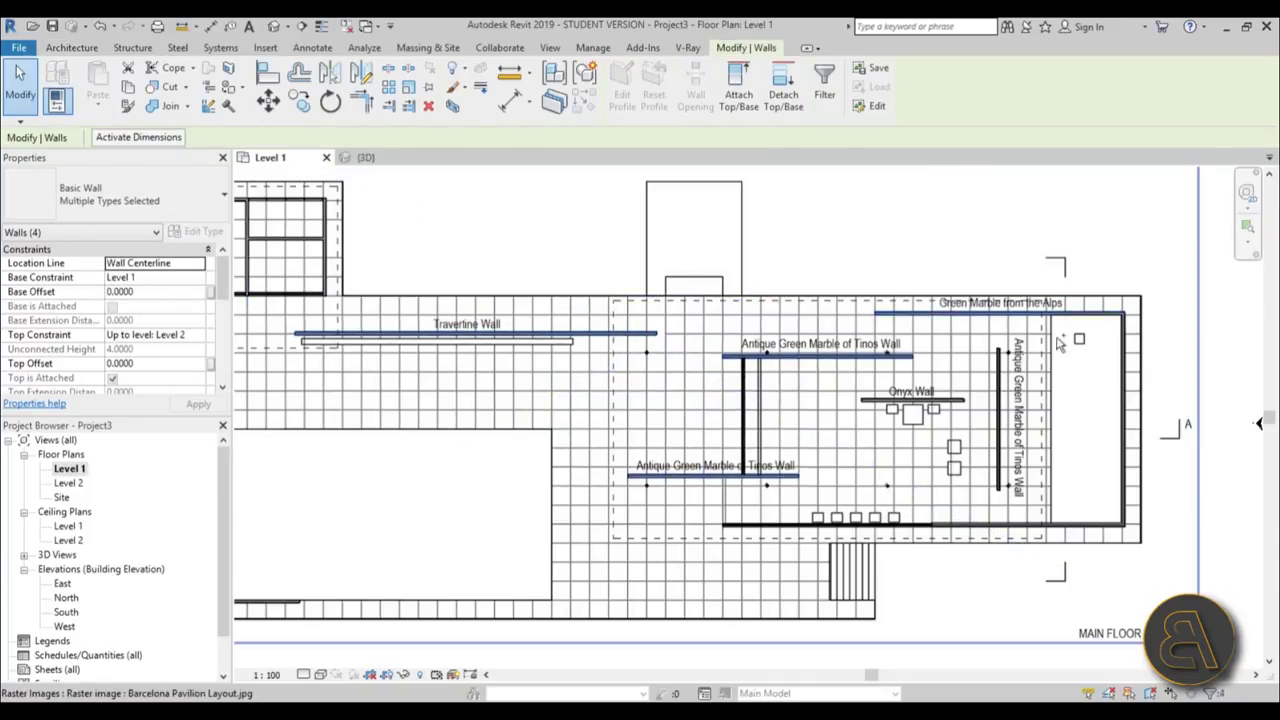
{"action": "left_click", "coordinate": [1123, 368], "text": "ctrl"}
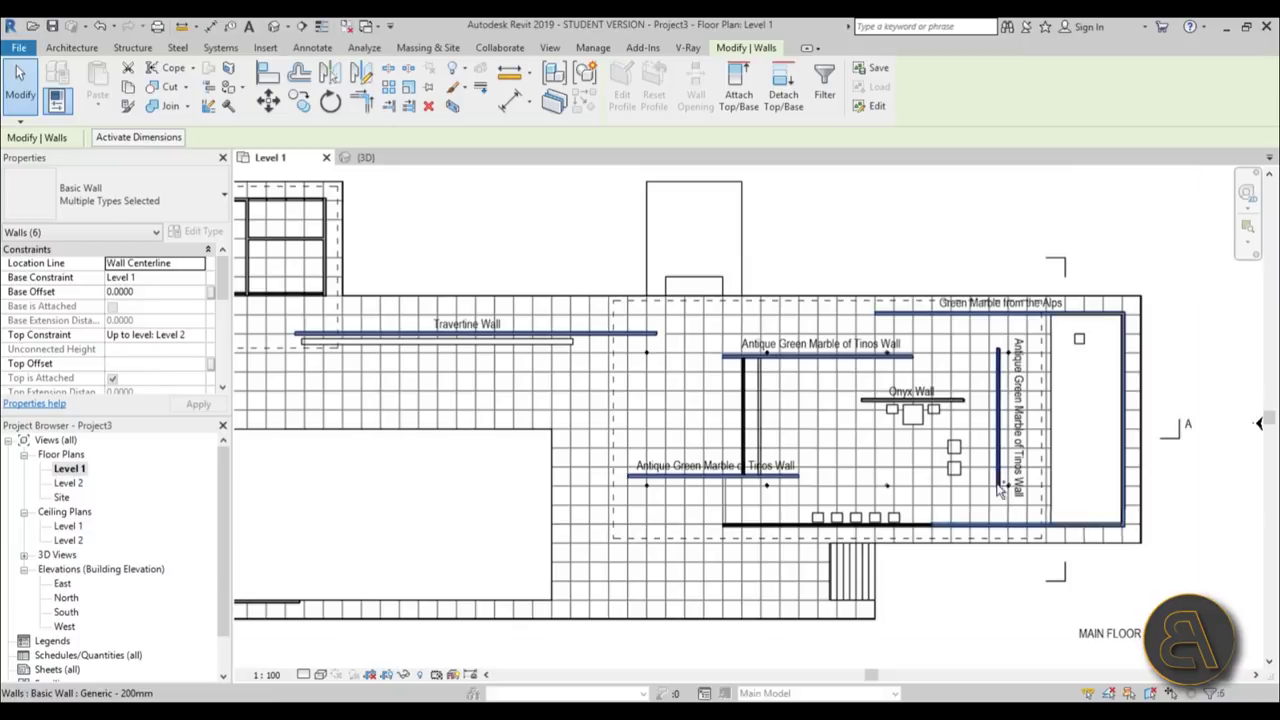
{"action": "left_click", "coordinate": [942, 404], "text": "ctrl"}
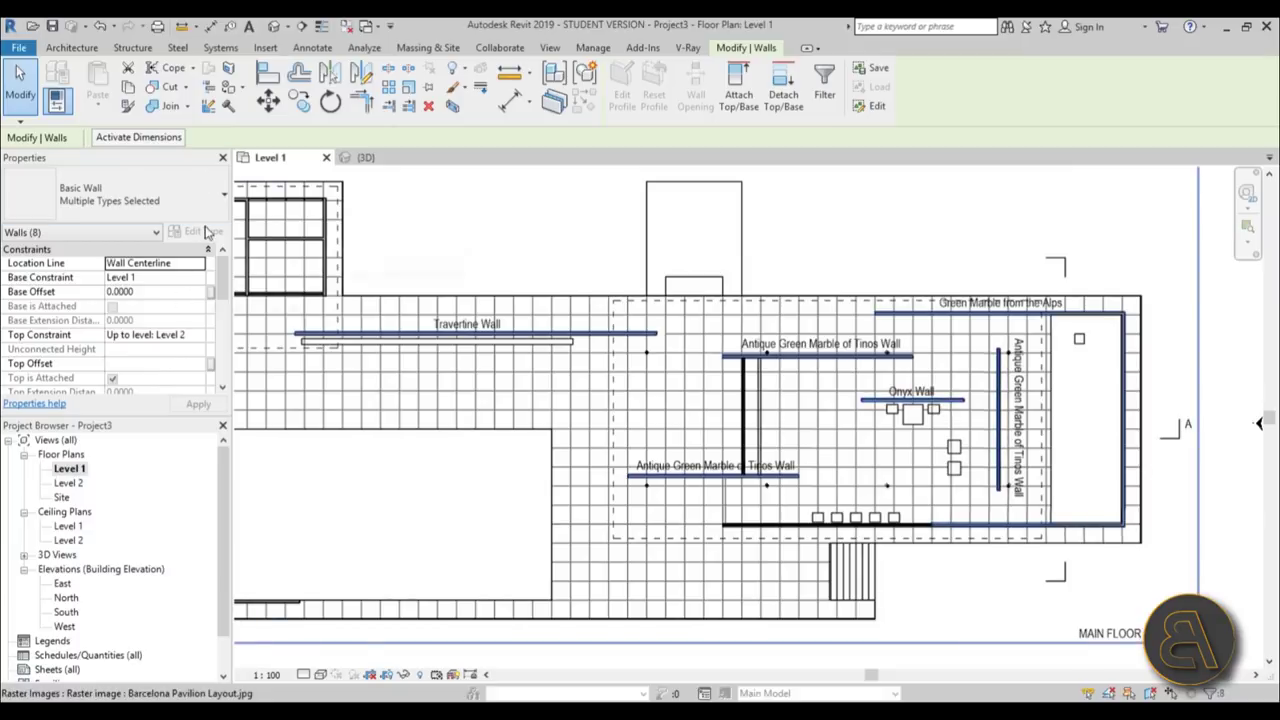
{"action": "scroll", "coordinate": [857, 430], "scroll_direction": "down", "scroll_amount": 2}
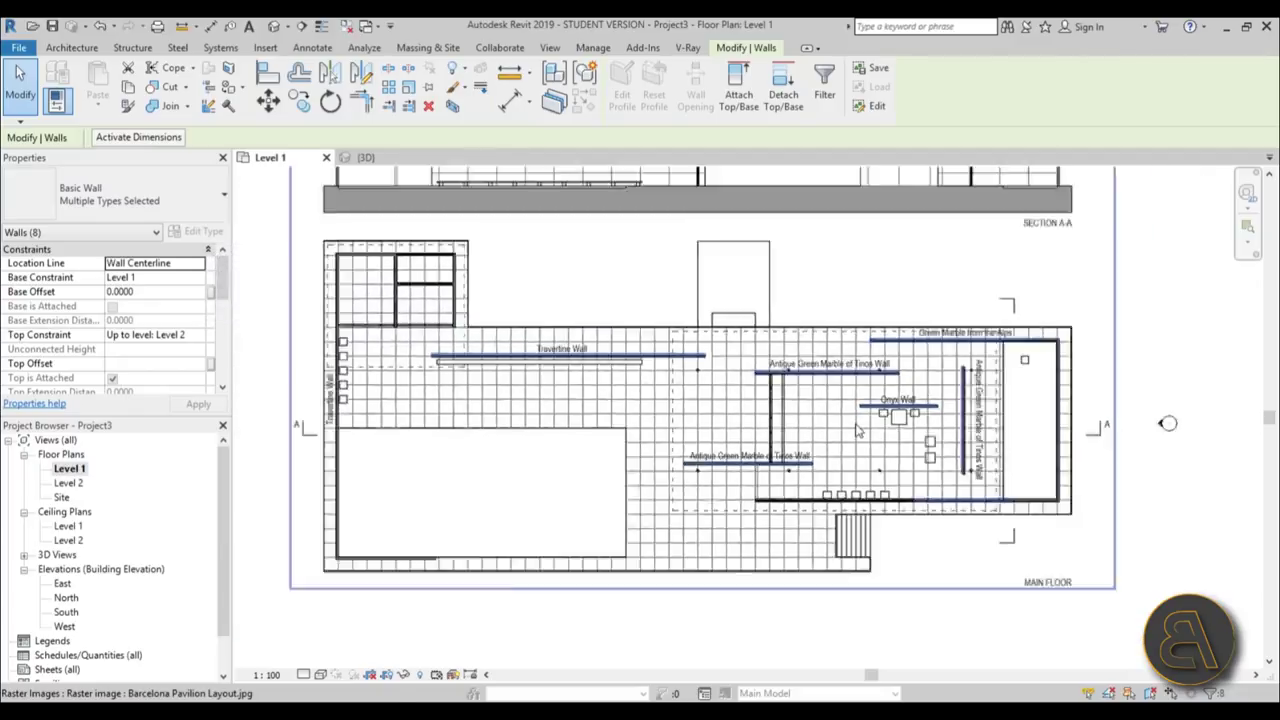
{"action": "scroll", "coordinate": [857, 430], "scroll_direction": "down", "scroll_amount": 2}
{"action": "scroll", "coordinate": [970, 502], "scroll_direction": "up", "scroll_amount": 3}
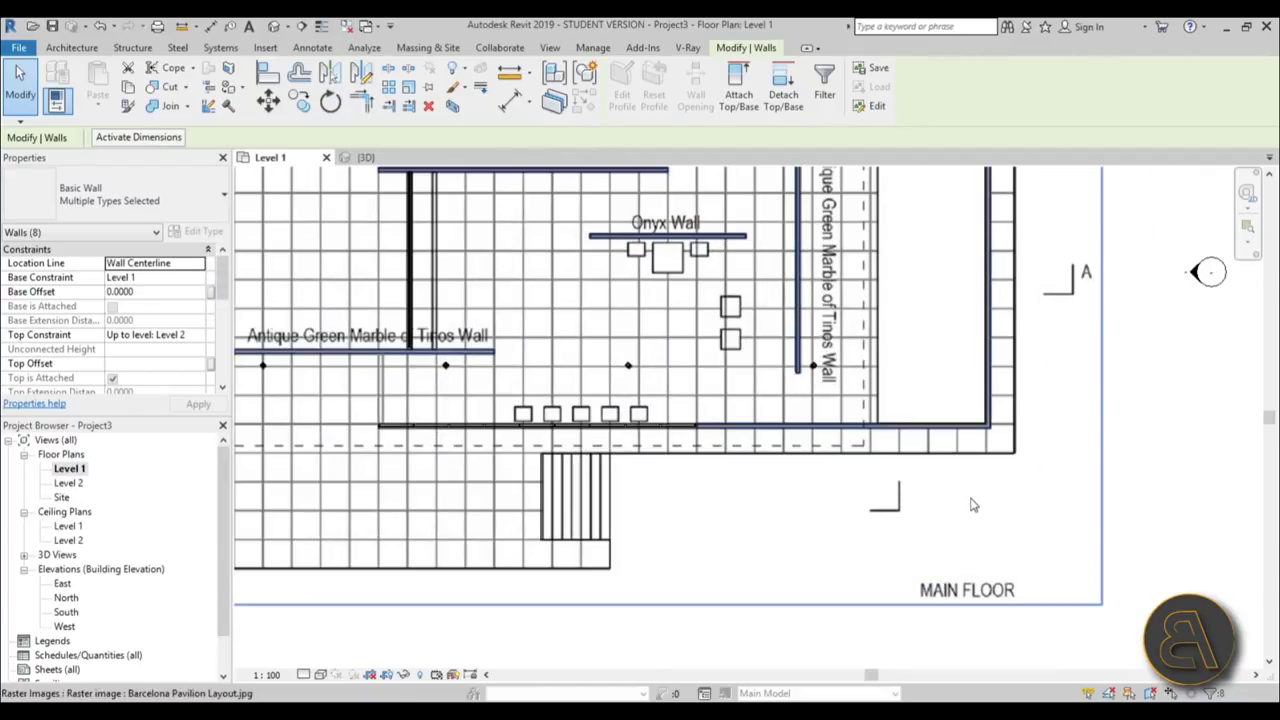
{"action": "scroll", "coordinate": [972, 505], "scroll_direction": "down", "scroll_amount": 1}
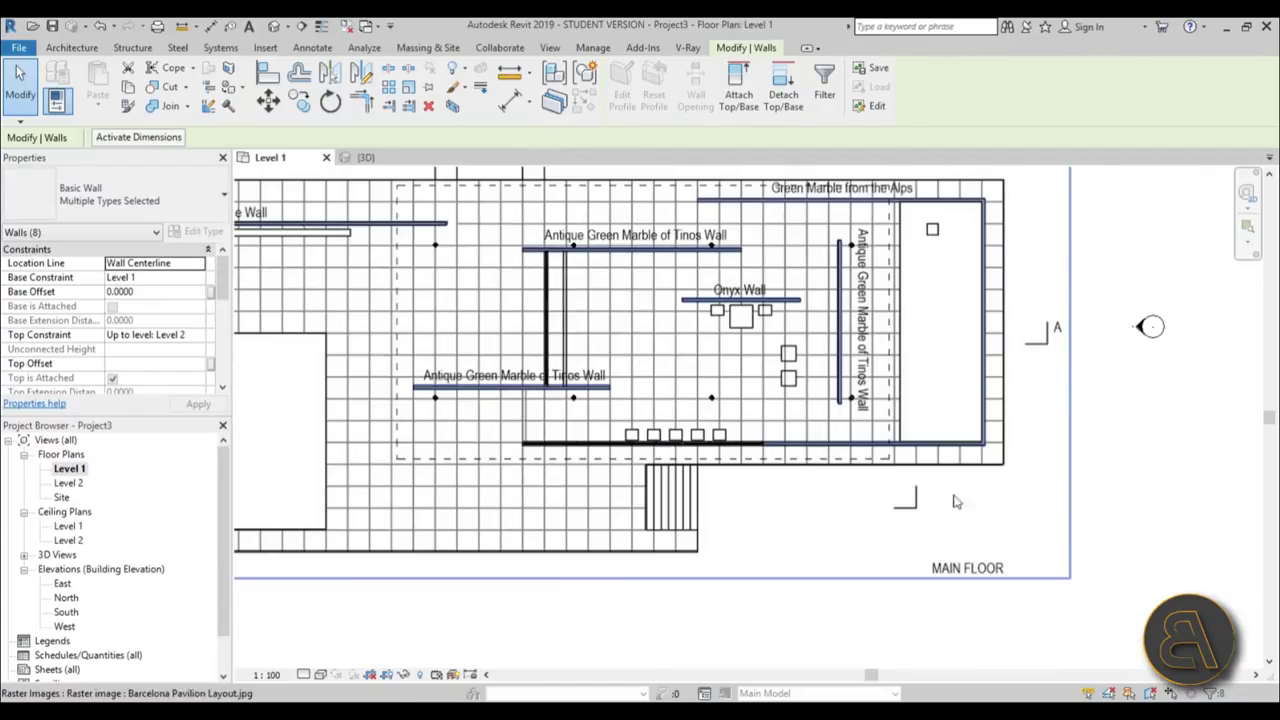
{"action": "scroll", "coordinate": [955, 502], "scroll_direction": "down", "scroll_amount": 2}
{"action": "left_click", "coordinate": [1116, 530]}
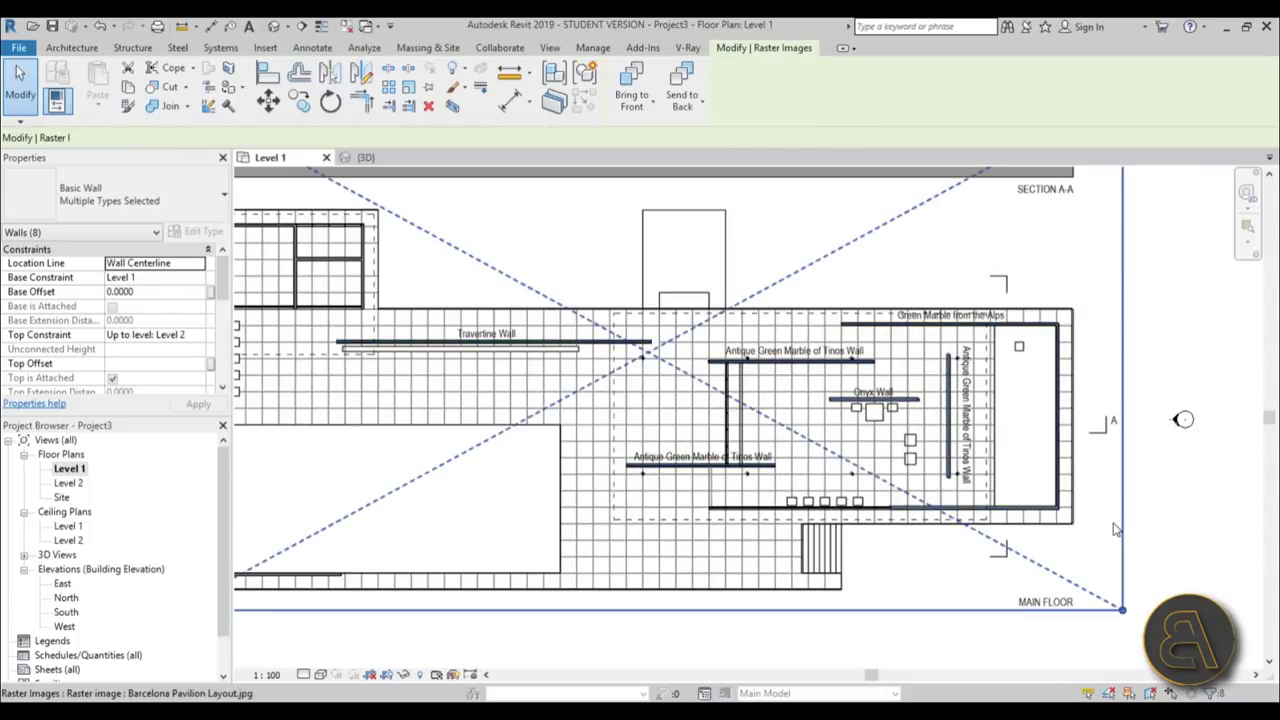
{"action": "key", "text": "Escape"}
Select the long Travertine wall, the three Antique Green Marble walls, the Onyx wall and the three walls enclosing the eastern pool.
{"action": "left_click", "coordinate": [579, 343]}
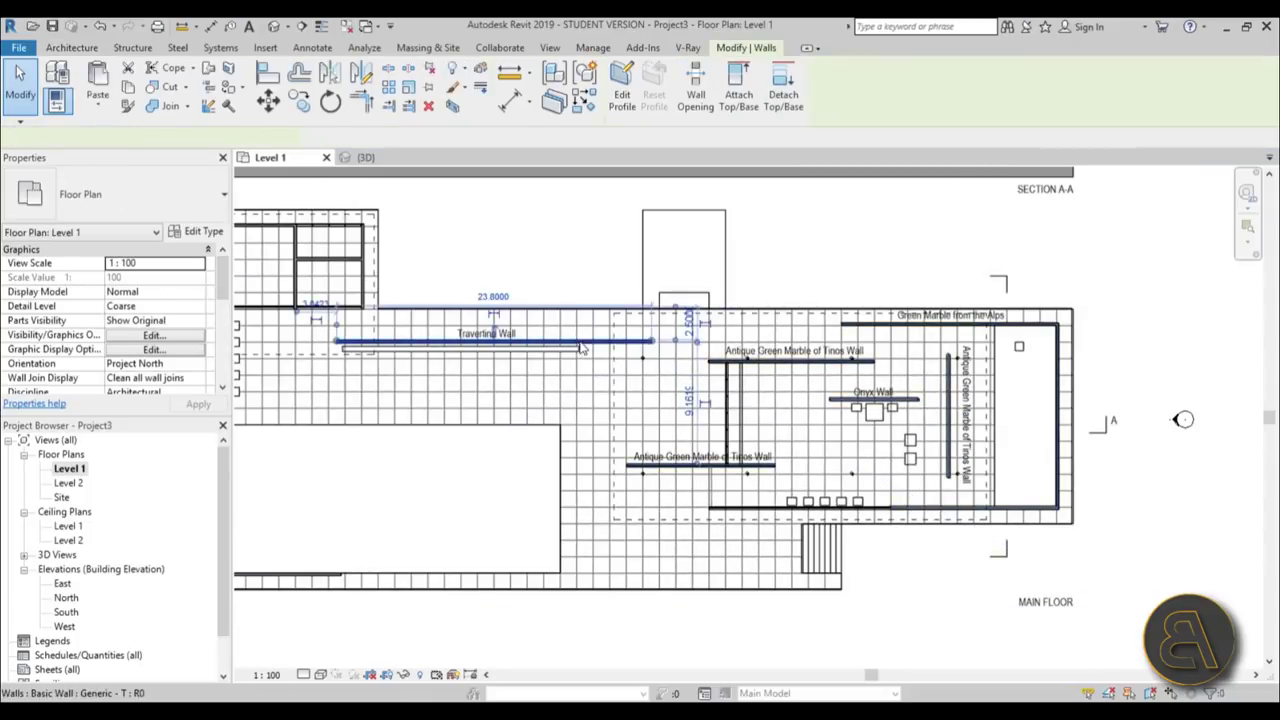
{"action": "left_click", "coordinate": [806, 364], "text": "ctrl"}
{"action": "left_click", "coordinate": [942, 326], "text": "ctrl"}
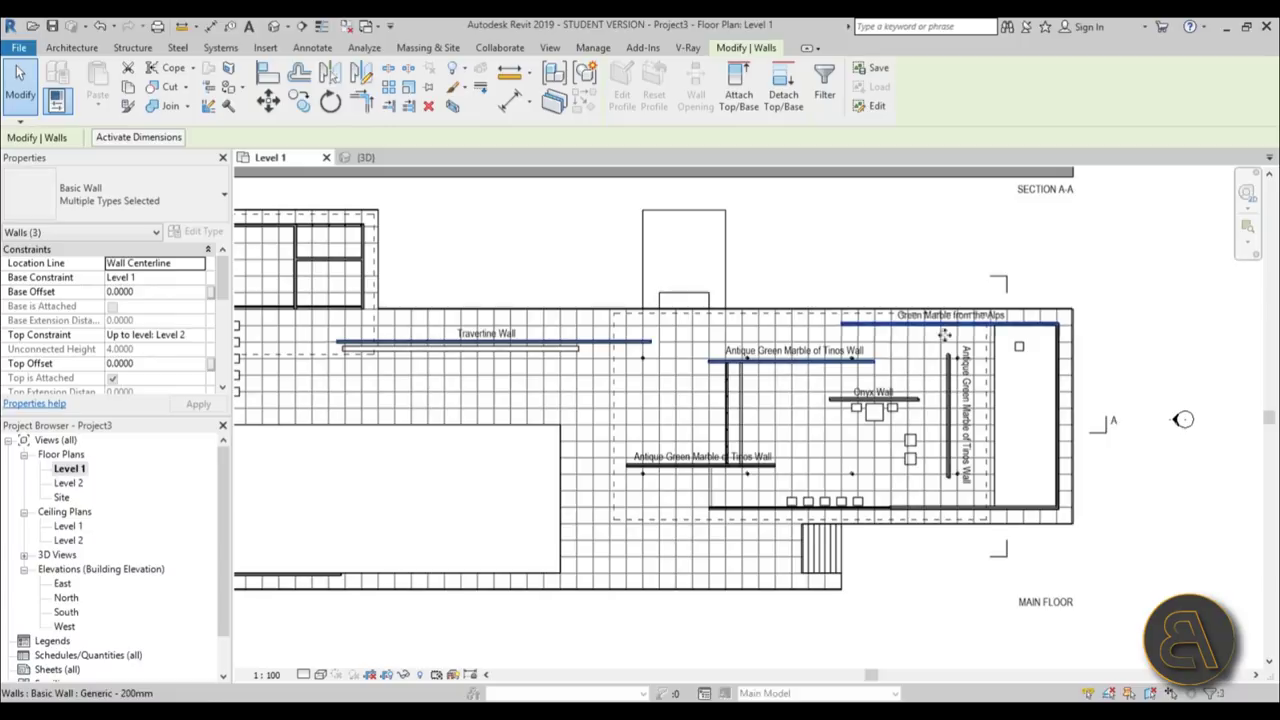
{"action": "left_click", "coordinate": [1059, 362], "text": "ctrl"}
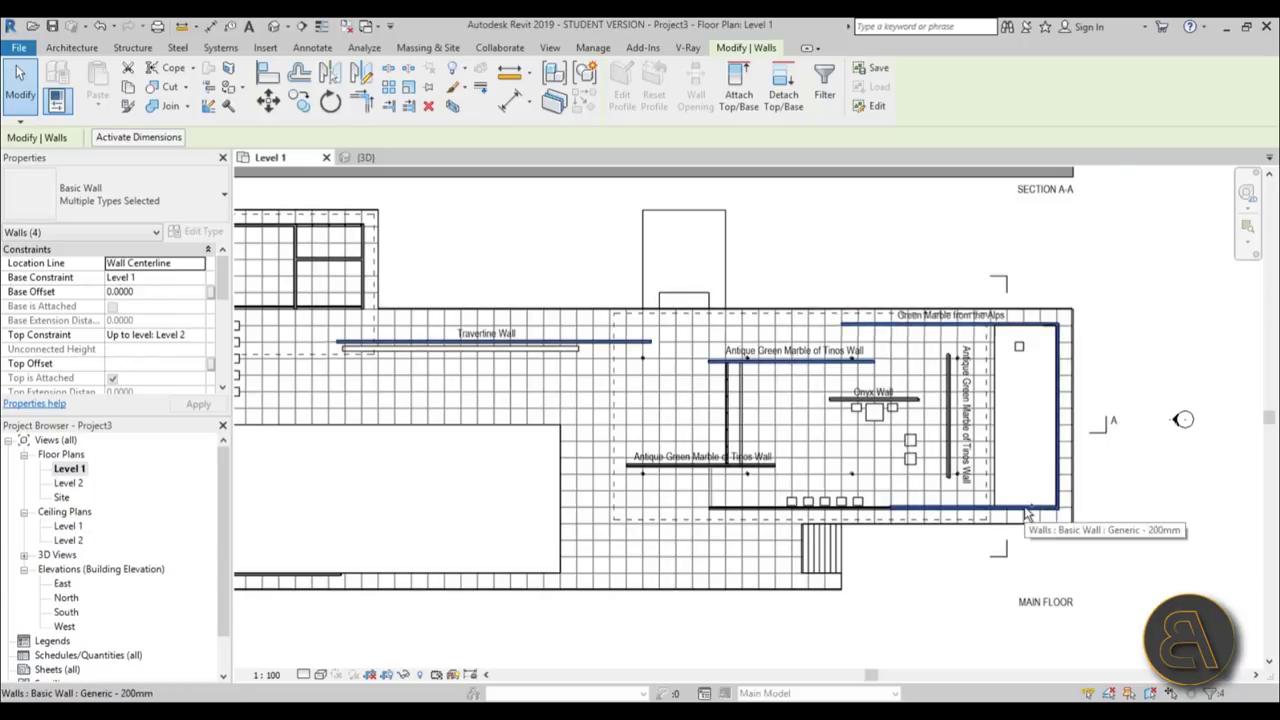
{"action": "left_click", "coordinate": [741, 465], "text": "ctrl"}
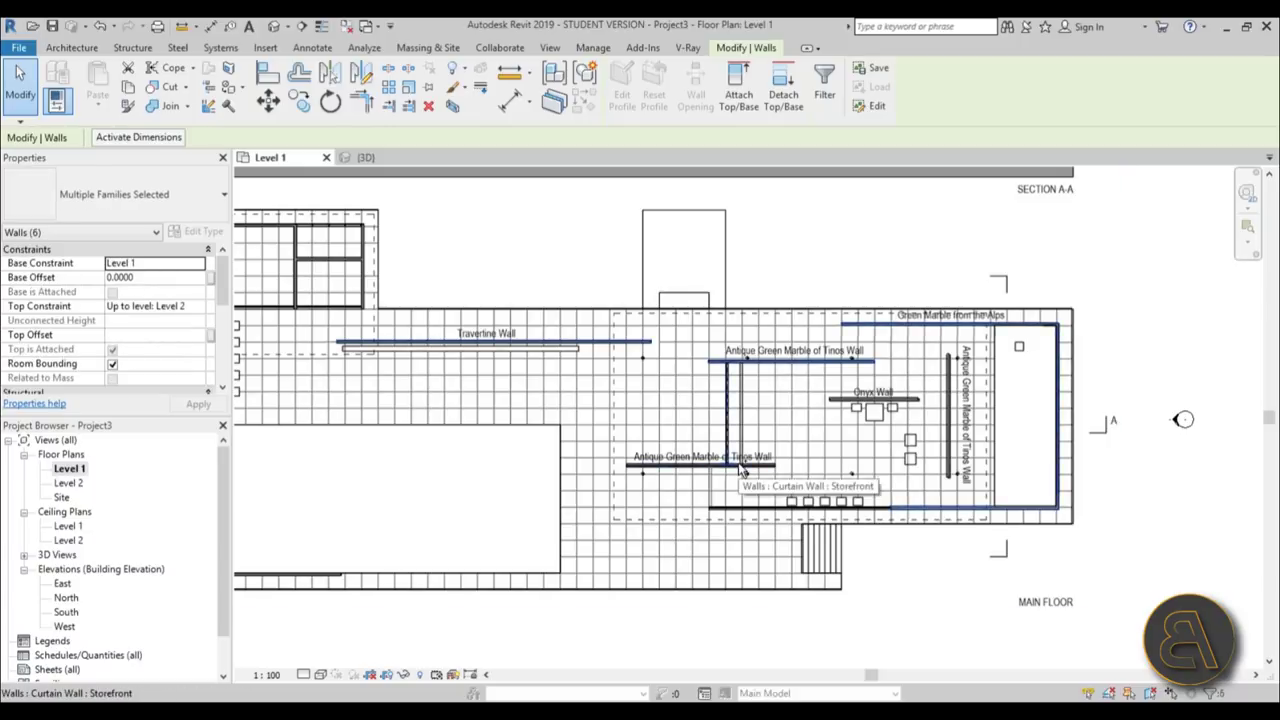
{"action": "left_click", "coordinate": [863, 399], "text": "ctrl"}
{"action": "left_click", "coordinate": [912, 399], "text": "ctrl"}
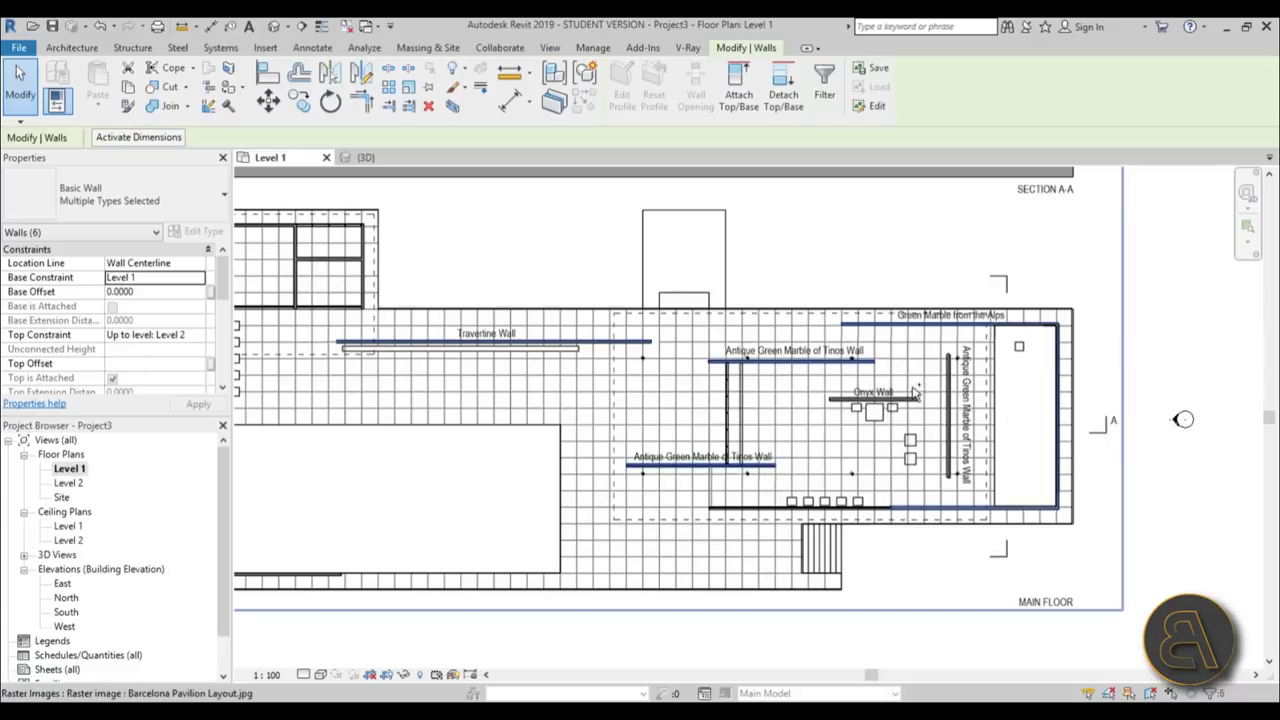
{"action": "left_click", "coordinate": [949, 412], "text": "ctrl"}
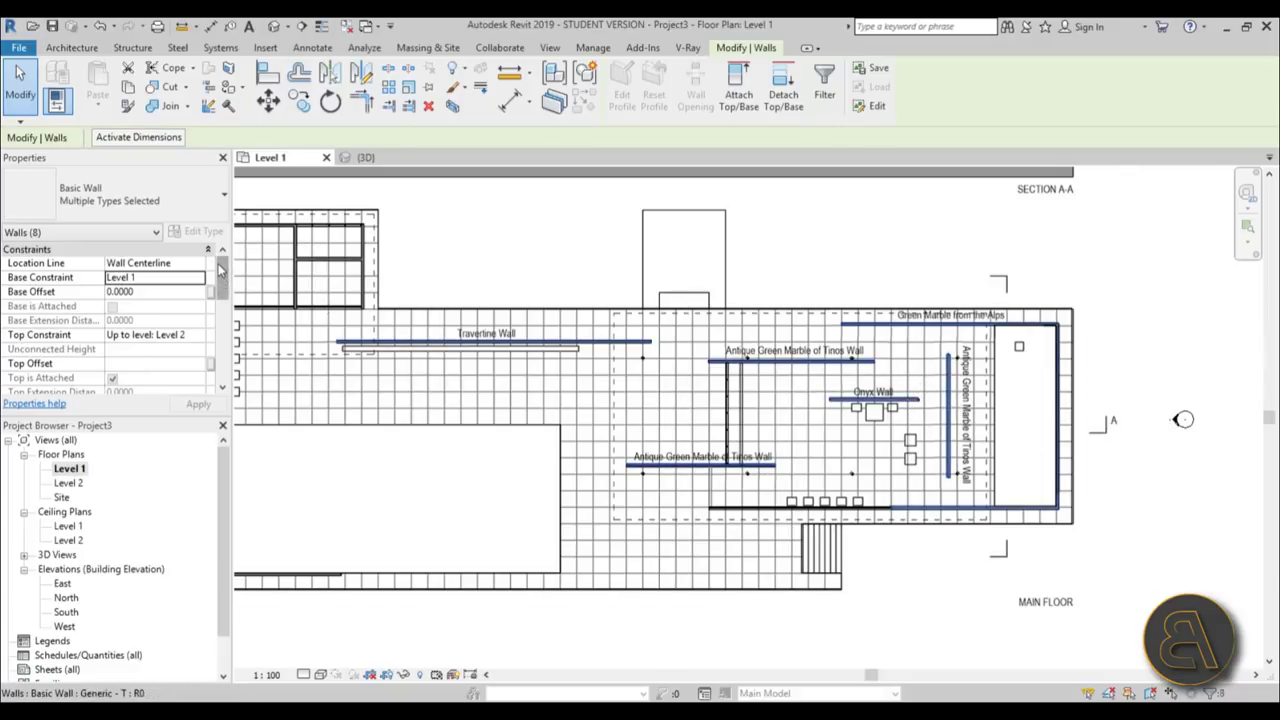
Remove the long Travertine wall from the selection, keeping the marble, onyx and eastern enclosure walls selected.
{"action": "scroll", "coordinate": [1062, 508], "scroll_direction": "up", "scroll_amount": 5}
{"action": "scroll", "coordinate": [828, 507], "scroll_direction": "up", "scroll_amount": 3}
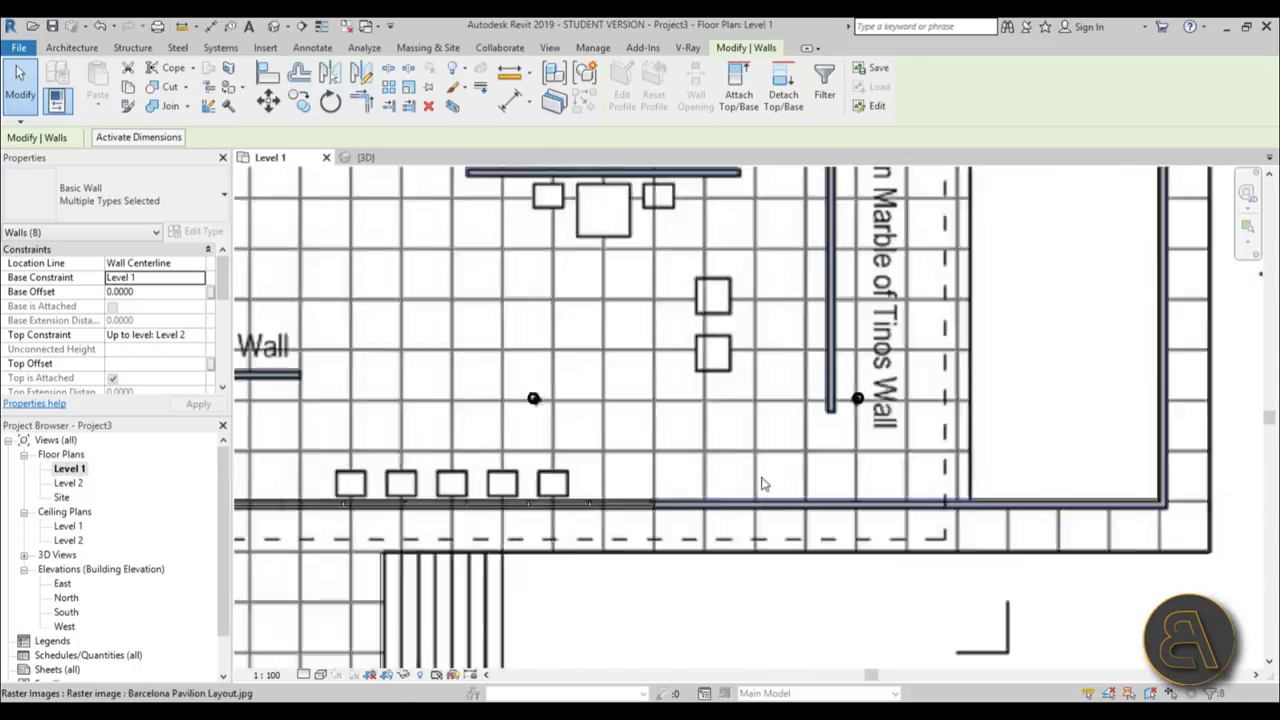
{"action": "scroll", "coordinate": [770, 485], "scroll_direction": "down", "scroll_amount": 2}
{"action": "middle_click_drag", "start_coordinate": [773, 488], "coordinate": [939, 661]}
{"action": "middle_click_drag", "start_coordinate": [722, 537], "coordinate": [884, 453]}
{"action": "scroll", "coordinate": [977, 513], "scroll_direction": "down", "scroll_amount": 2}
{"action": "scroll", "coordinate": [754, 388], "scroll_direction": "up", "scroll_amount": 5}
{"action": "scroll", "coordinate": [754, 388], "scroll_direction": "down", "scroll_amount": 4}
{"action": "scroll", "coordinate": [599, 445], "scroll_direction": "up", "scroll_amount": 5}
{"action": "scroll", "coordinate": [599, 445], "scroll_direction": "down", "scroll_amount": 3}
{"action": "middle_click_drag", "start_coordinate": [466, 298], "coordinate": [844, 421]}
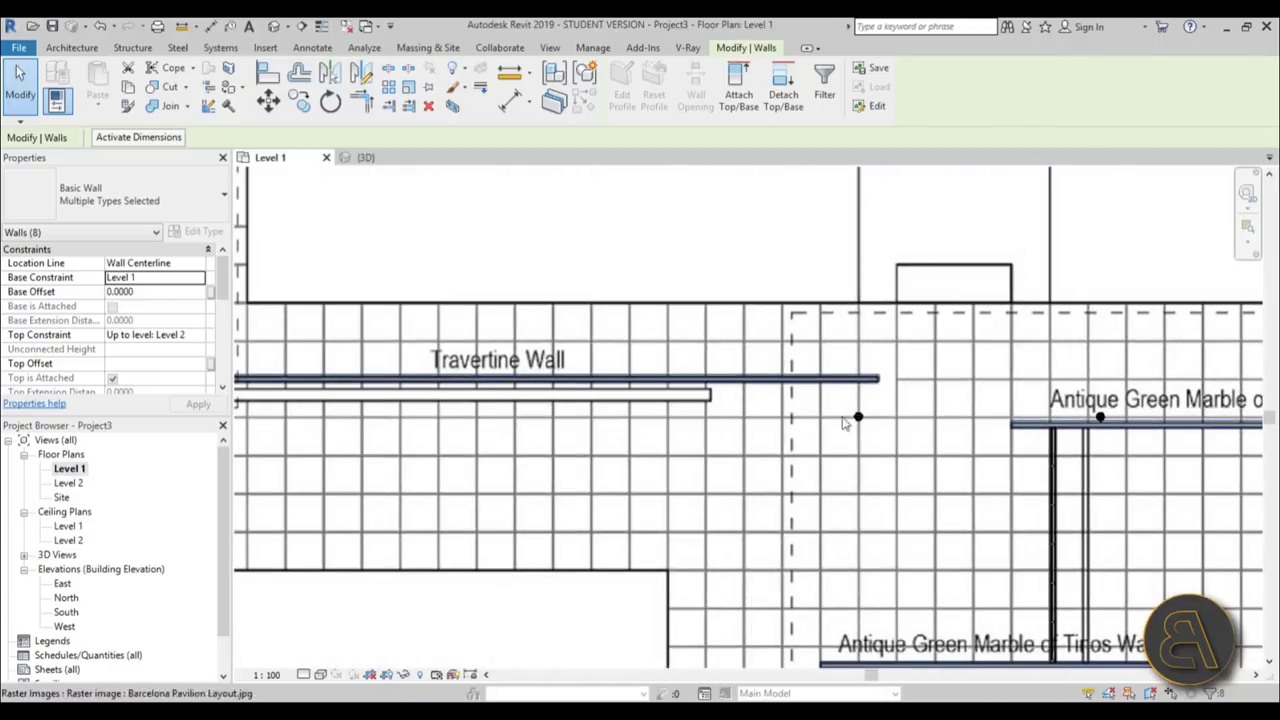
{"action": "left_click", "coordinate": [731, 380], "text": "shift"}
{"action": "scroll", "coordinate": [603, 308], "scroll_direction": "down", "scroll_amount": 2}
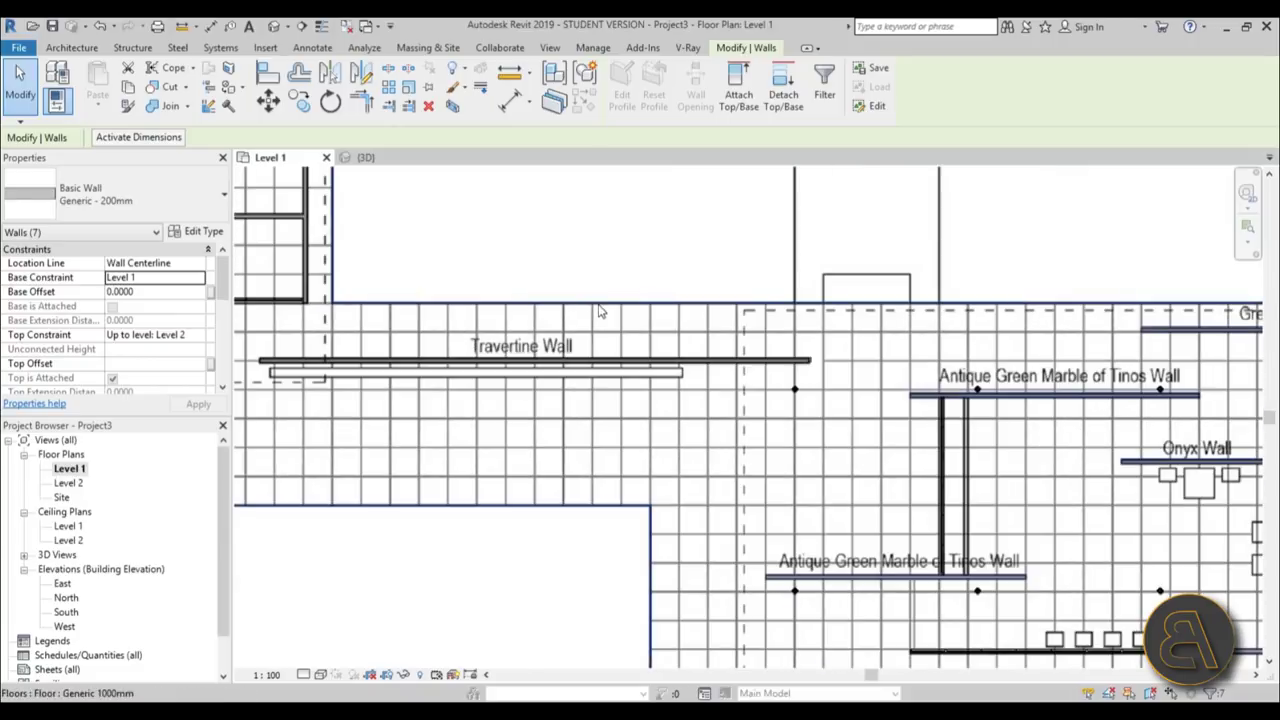
{"action": "middle_click_drag", "start_coordinate": [567, 318], "coordinate": [373, 314]}
{"action": "middle_click_drag", "start_coordinate": [688, 412], "coordinate": [596, 335]}
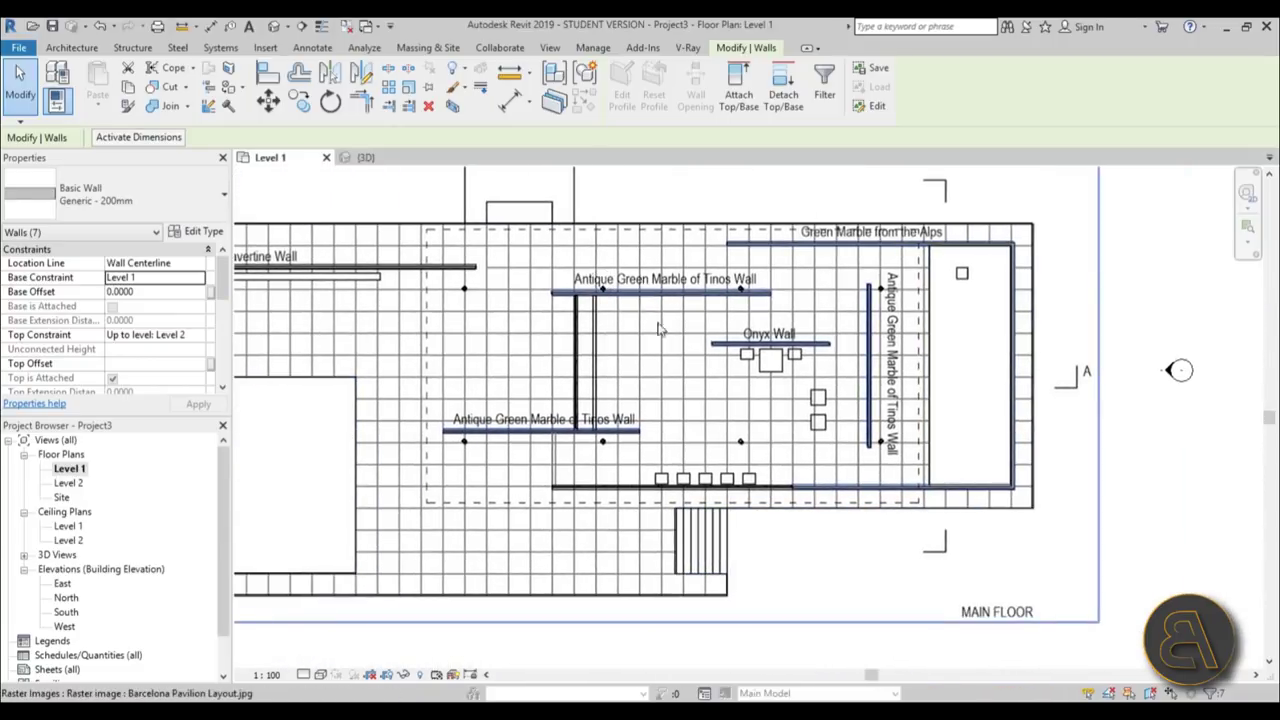
Duplicate the selected walls' Generic - 200mm type as "Generic - M" and open its structure layer's material for editing.
{"action": "left_click", "coordinate": [195, 232]}
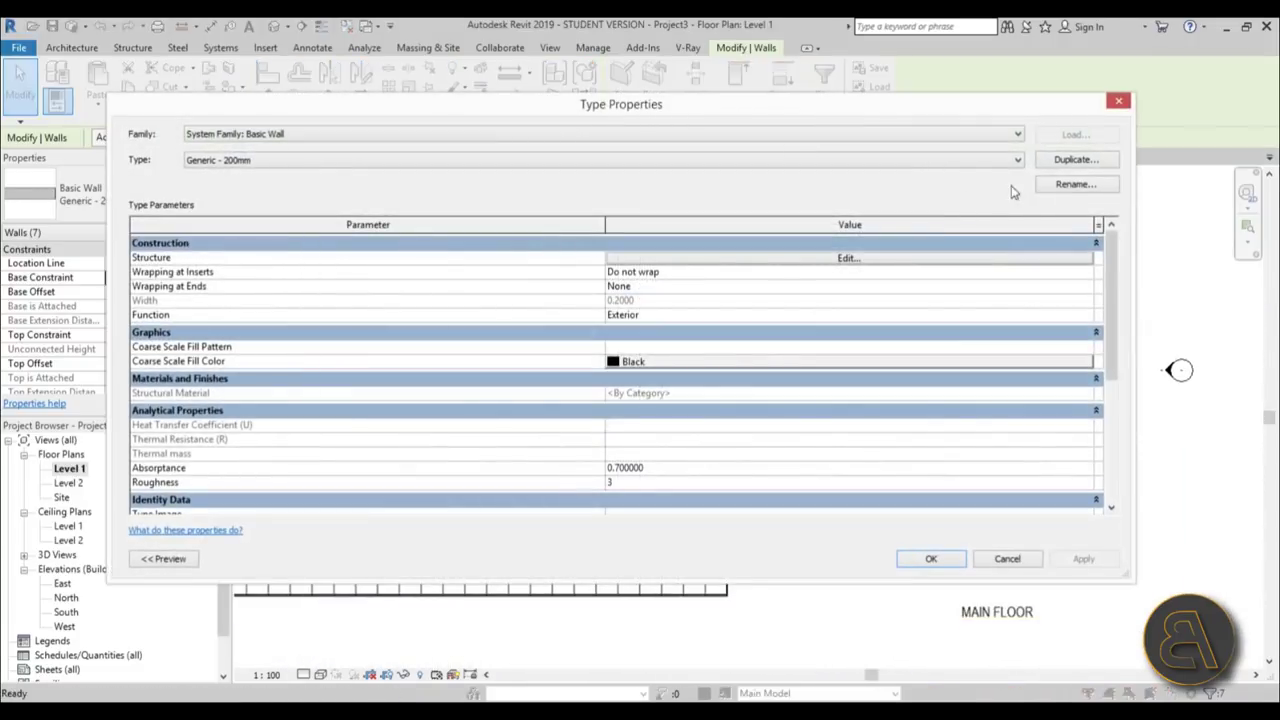
{"action": "left_click", "coordinate": [1063, 162]}
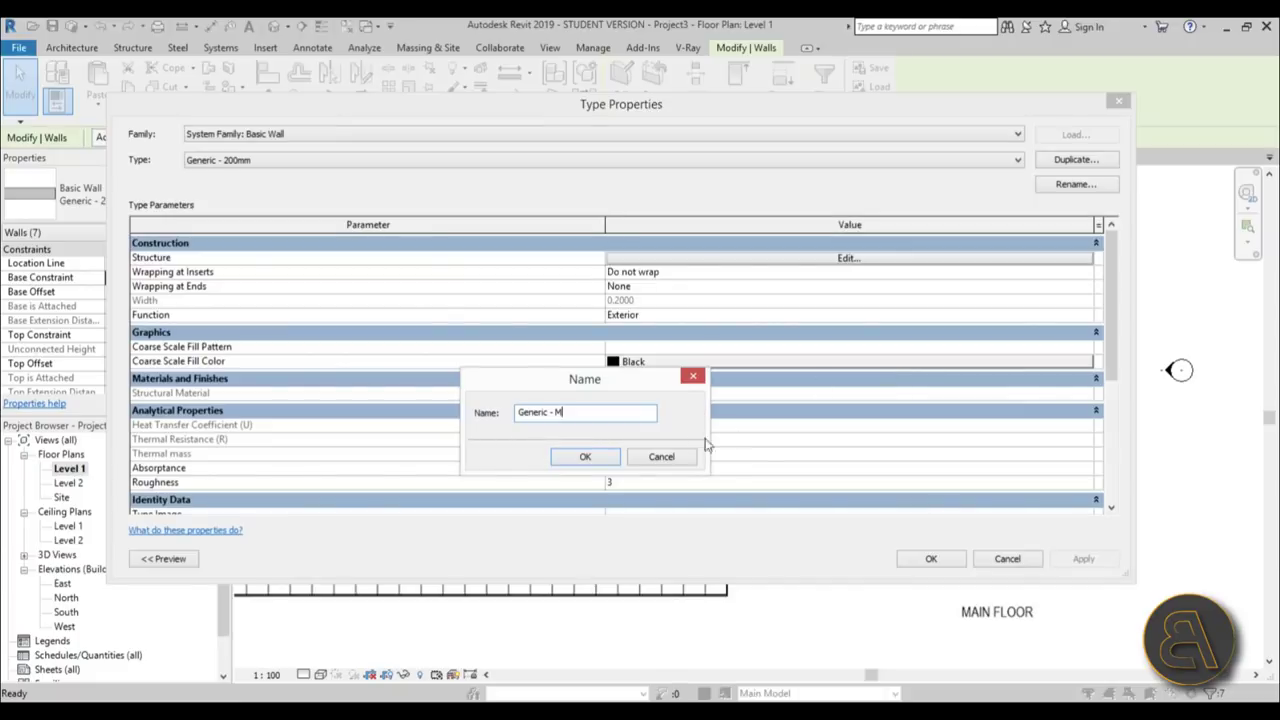
{"action": "left_click", "coordinate": [597, 456]}
{"action": "left_click", "coordinate": [786, 261]}
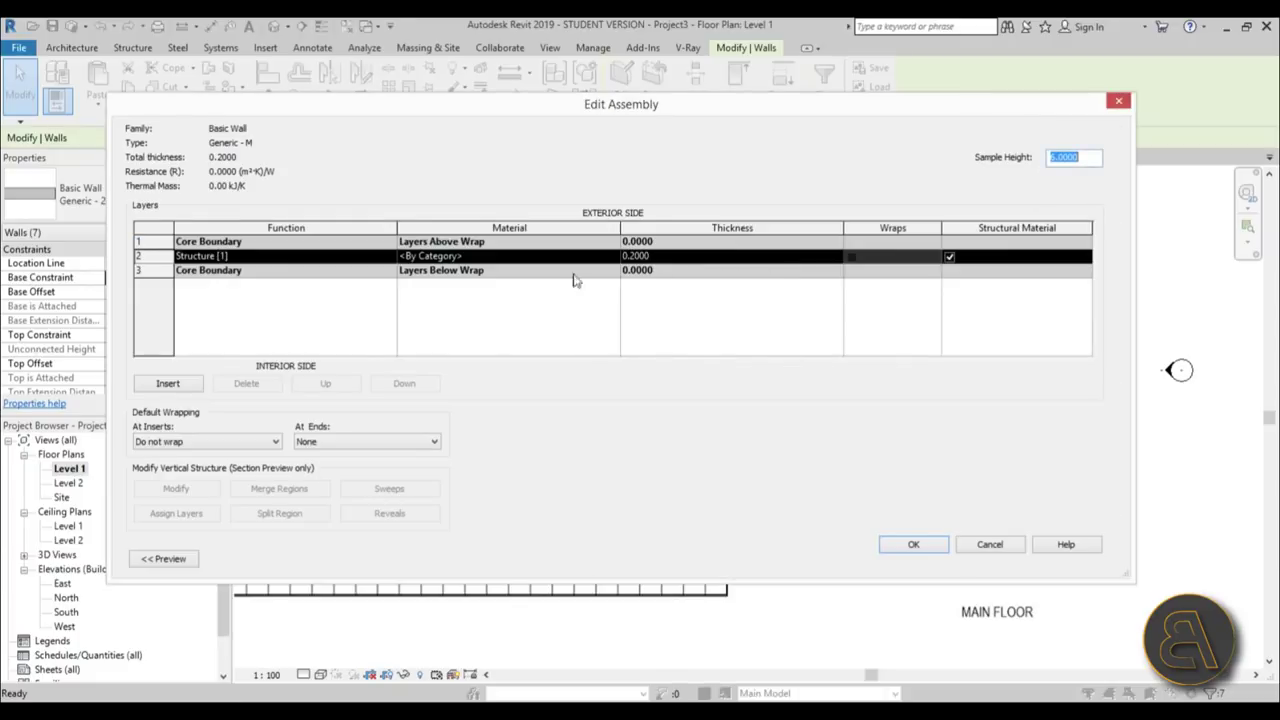
{"action": "left_click", "coordinate": [612, 257]}
{"action": "left_click", "coordinate": [612, 257]}
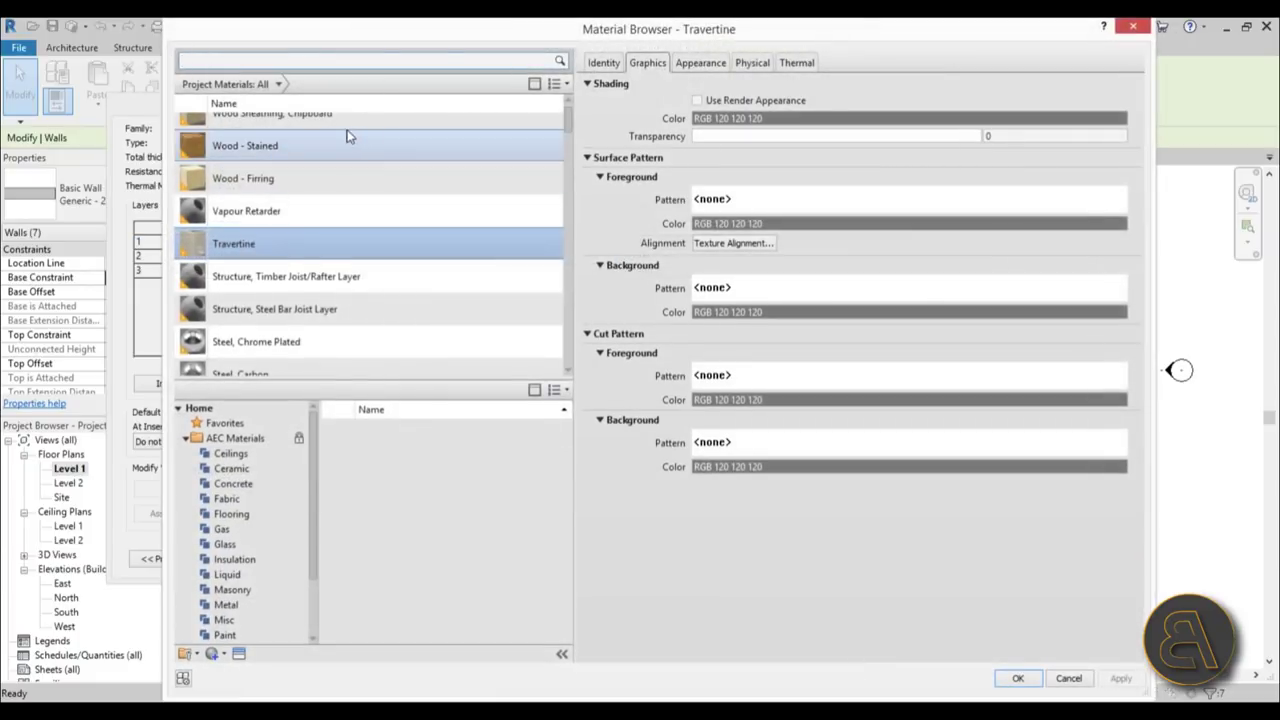
{"action": "left_click", "coordinate": [252, 62]}
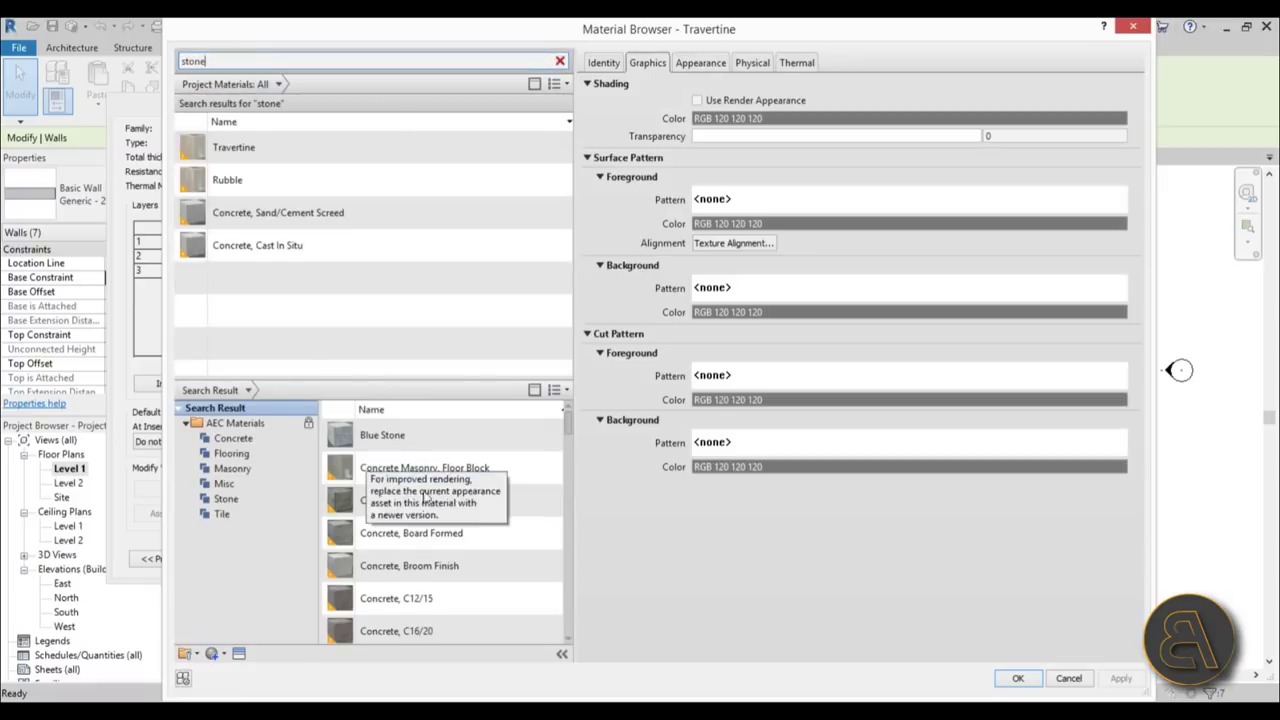
{"action": "scroll", "coordinate": [430, 490], "scroll_direction": "down", "scroll_amount": 5}
{"action": "scroll", "coordinate": [433, 497], "scroll_direction": "down", "scroll_amount": 5}
{"action": "key", "text": "Escape"}
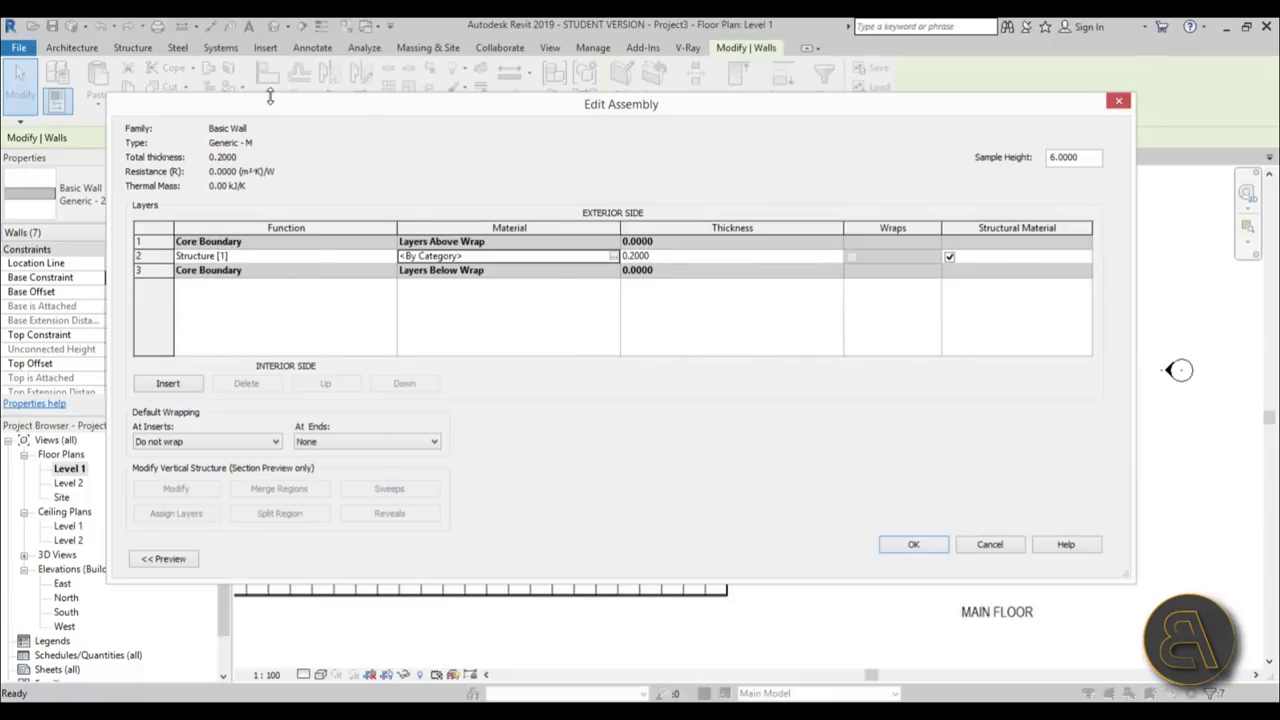
Add Marble from the AEC Stone library to the project and assign it to the Generic - M wall type's structure layer.
{"action": "left_click", "coordinate": [615, 258]}
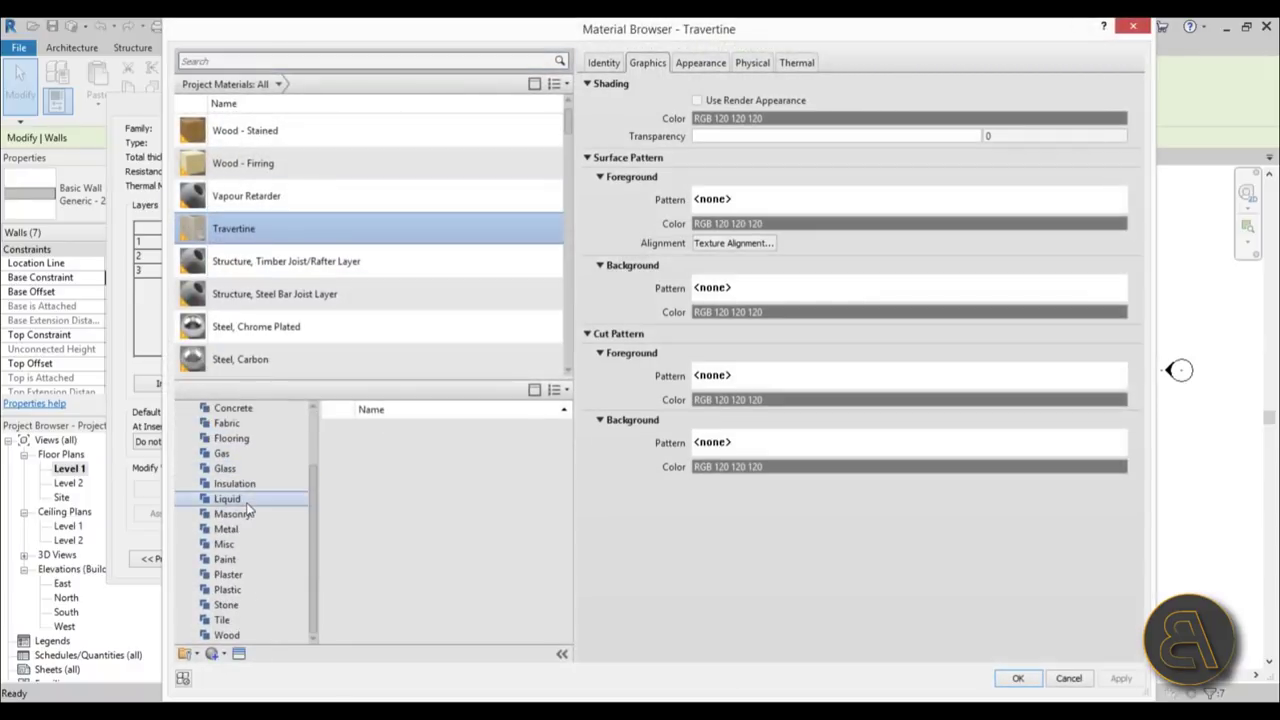
{"action": "left_click", "coordinate": [226, 606]}
{"action": "scroll", "coordinate": [458, 537], "scroll_direction": "down", "scroll_amount": 1}
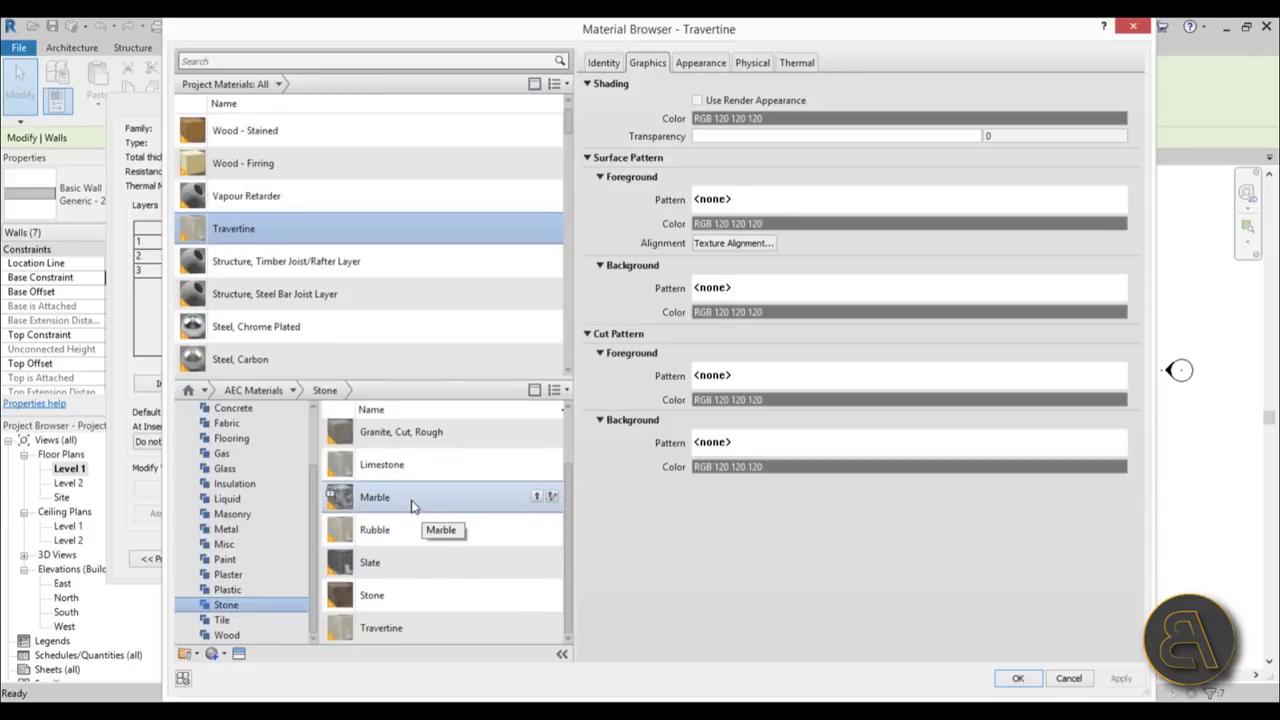
{"action": "left_click", "coordinate": [536, 497]}
{"action": "left_click", "coordinate": [1121, 679]}
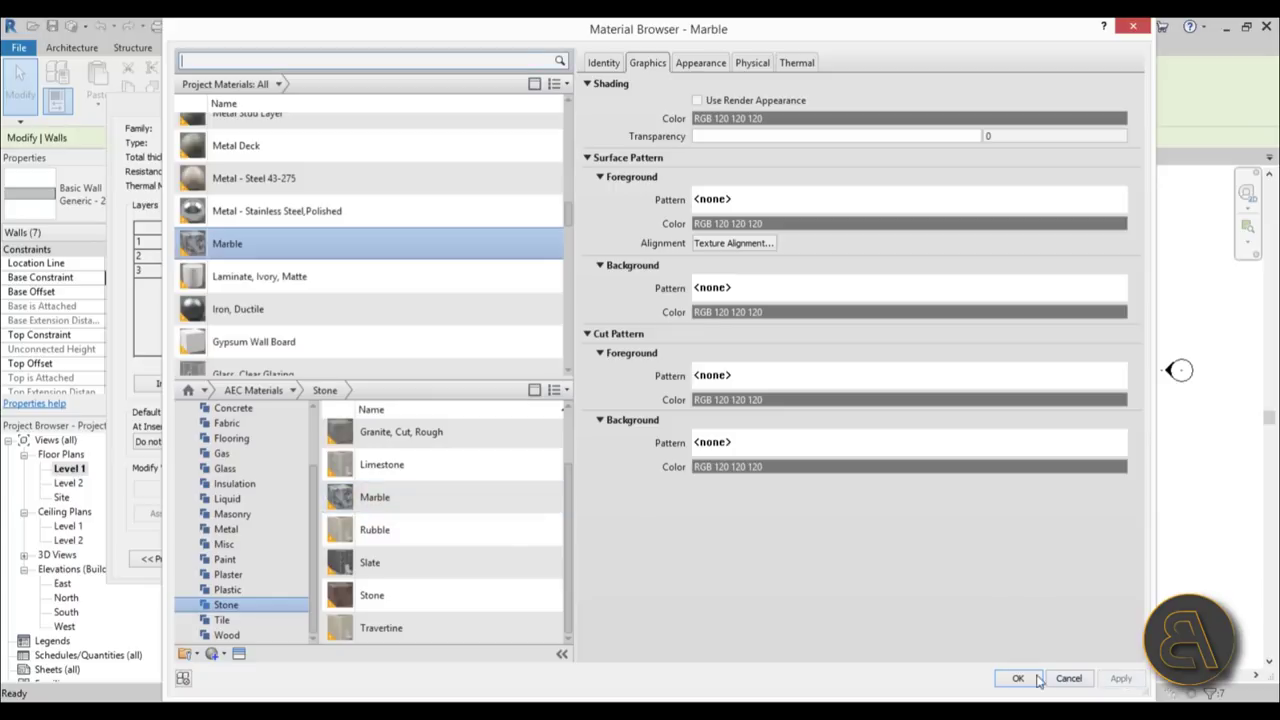
{"action": "left_click", "coordinate": [1018, 678]}
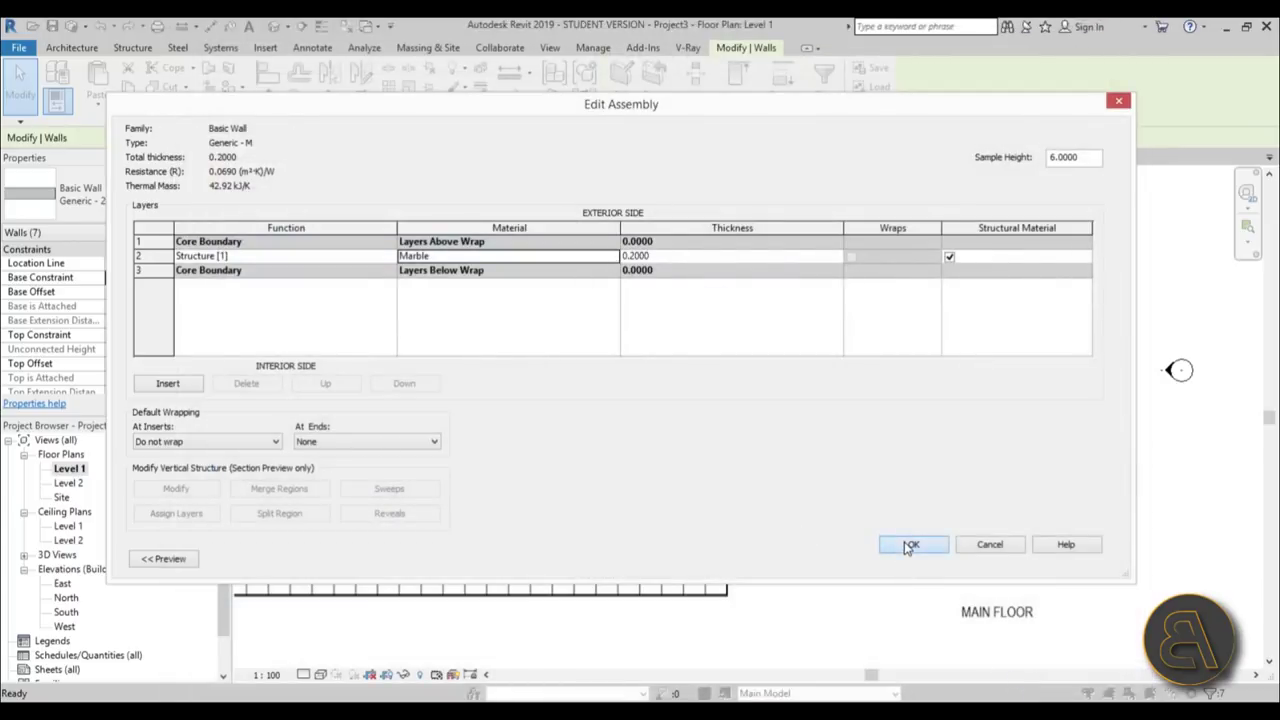
{"action": "left_click", "coordinate": [906, 546]}
{"action": "left_click", "coordinate": [932, 558]}
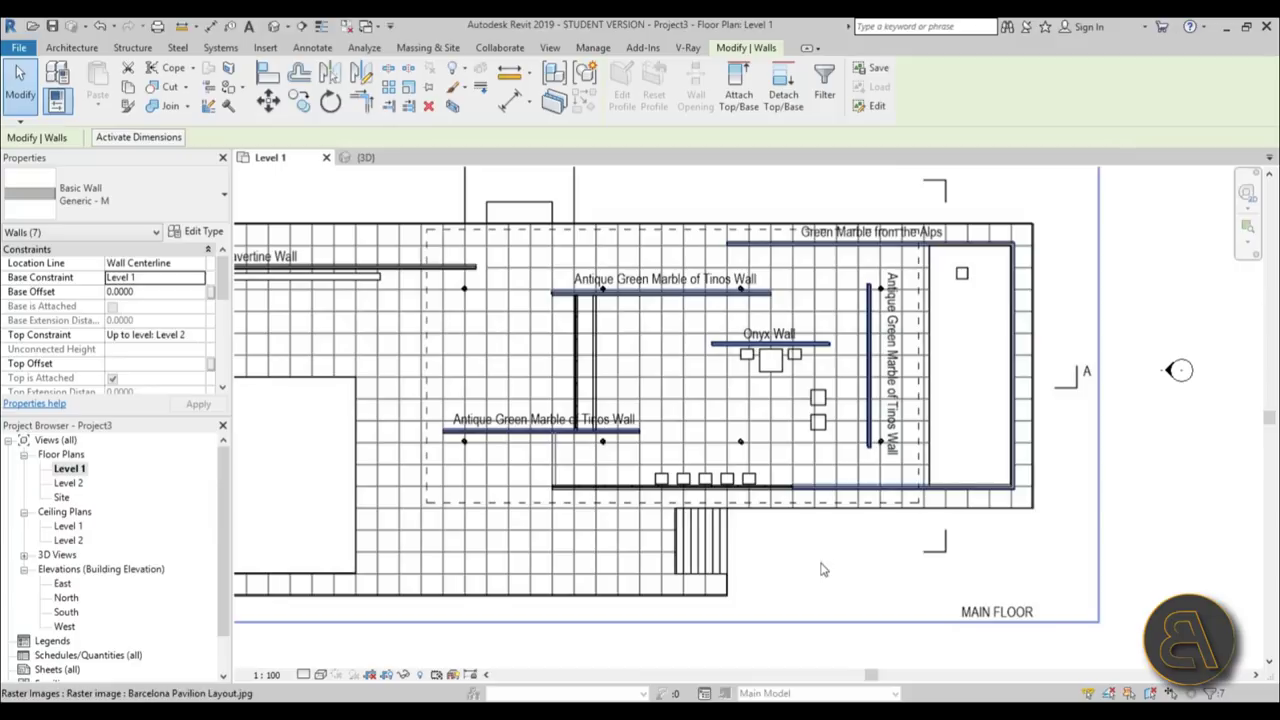
Clear the wall selection and show the pavilion in the default 3D view.
{"action": "left_click", "coordinate": [1098, 487]}
{"action": "left_click", "coordinate": [1149, 463]}
{"action": "scroll", "coordinate": [803, 248], "scroll_direction": "down", "scroll_amount": 3}
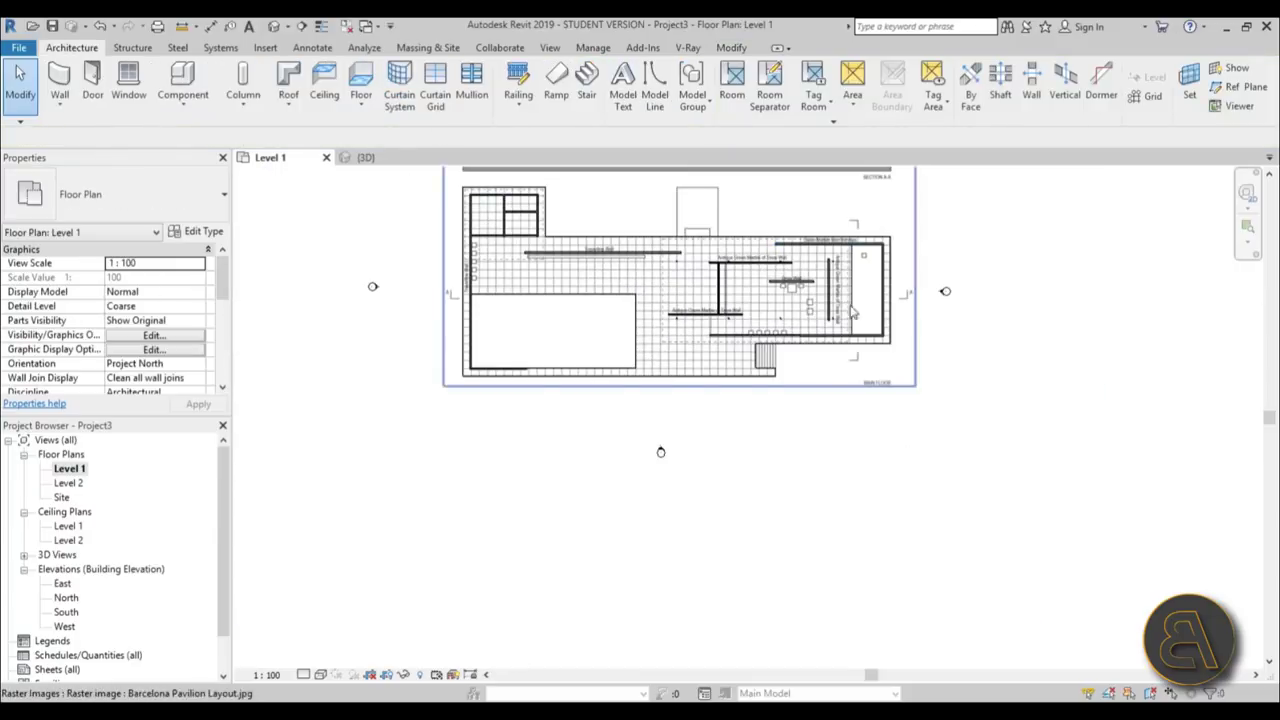
{"action": "scroll", "coordinate": [838, 272], "scroll_direction": "up", "scroll_amount": 4}
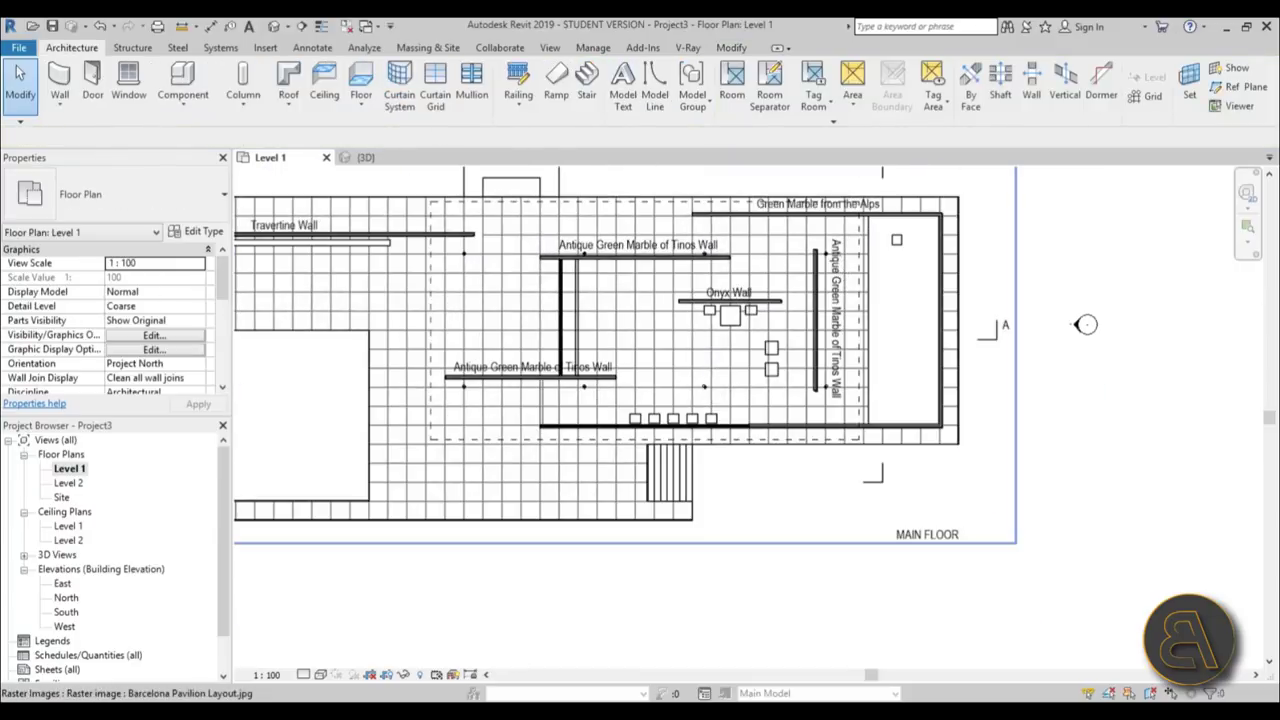
{"action": "left_click", "coordinate": [275, 26]}
{"action": "middle_click_drag", "start_coordinate": [772, 410], "coordinate": [745, 384], "text": "shift"}
{"action": "left_click", "coordinate": [438, 335]}
{"action": "left_click", "coordinate": [843, 367], "text": "ctrl"}
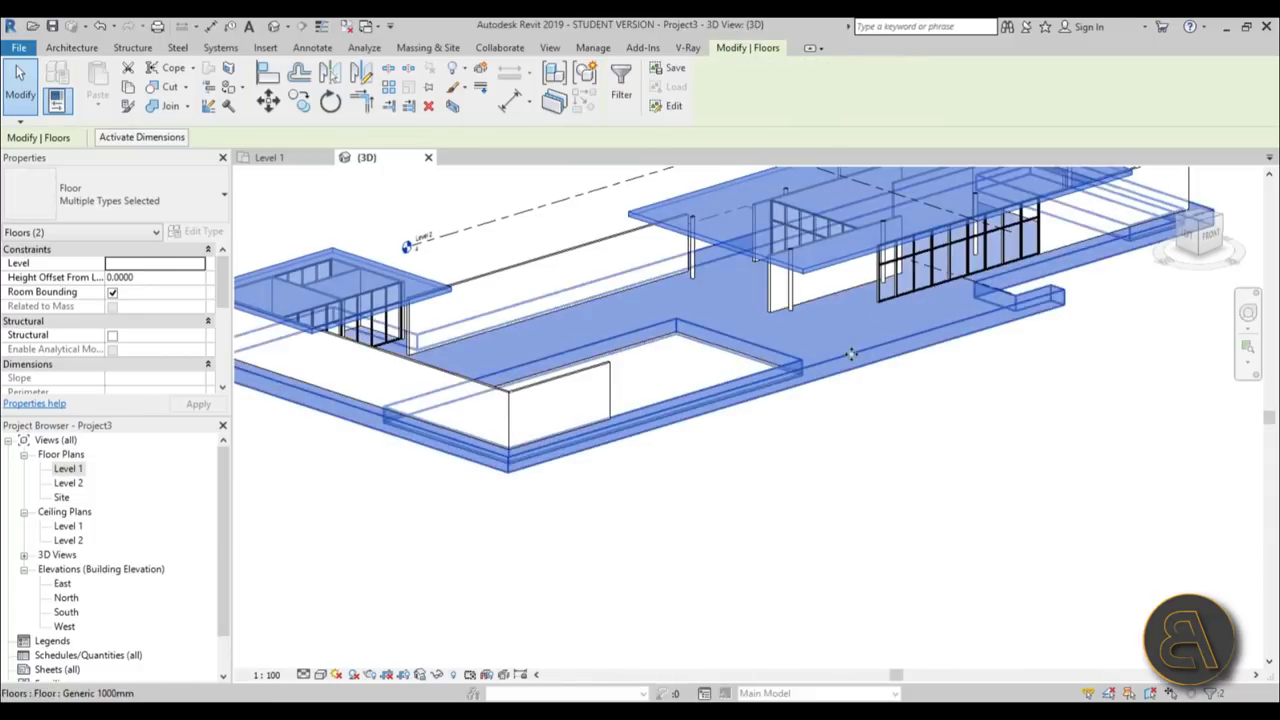
{"action": "scroll", "coordinate": [852, 356], "scroll_direction": "down", "scroll_amount": 1}
{"action": "middle_click_drag", "start_coordinate": [855, 368], "coordinate": [814, 398]}
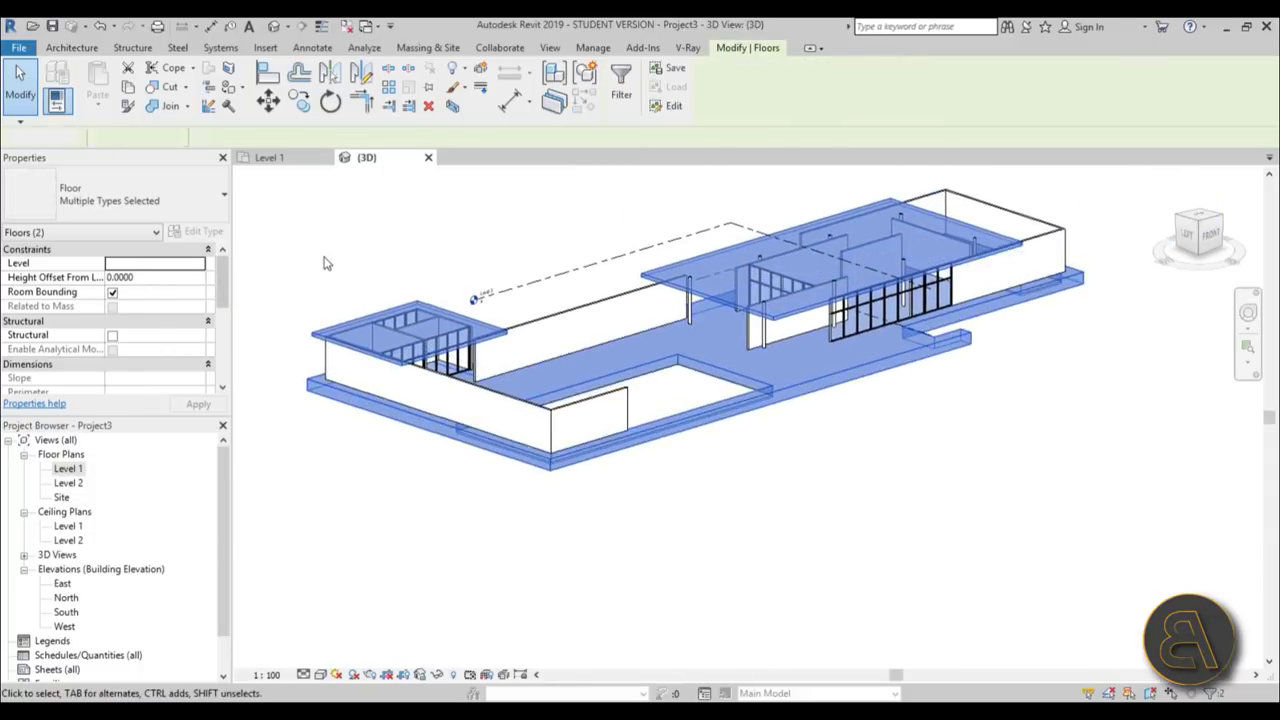
{"action": "left_click", "coordinate": [300, 276]}
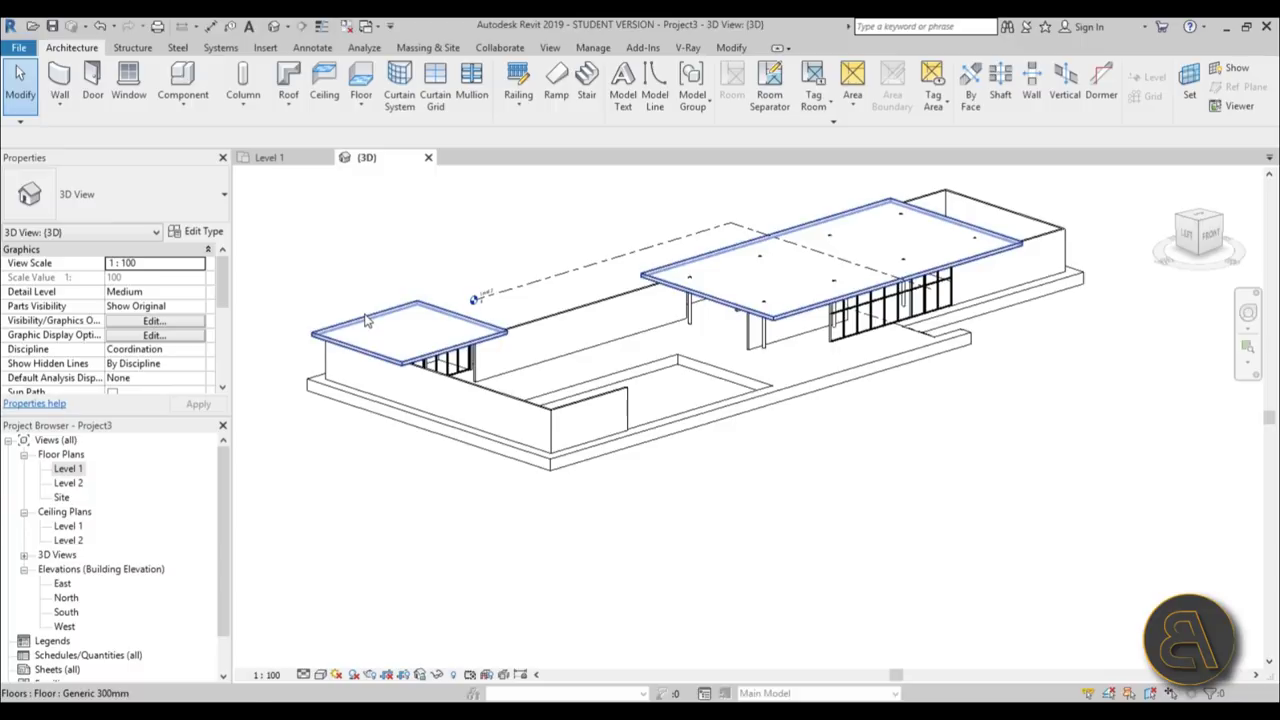
Assign Gypsum Wall Board to the structure layer of the roof slabs' Generic 300mm floor type.
{"action": "left_click", "coordinate": [205, 232]}
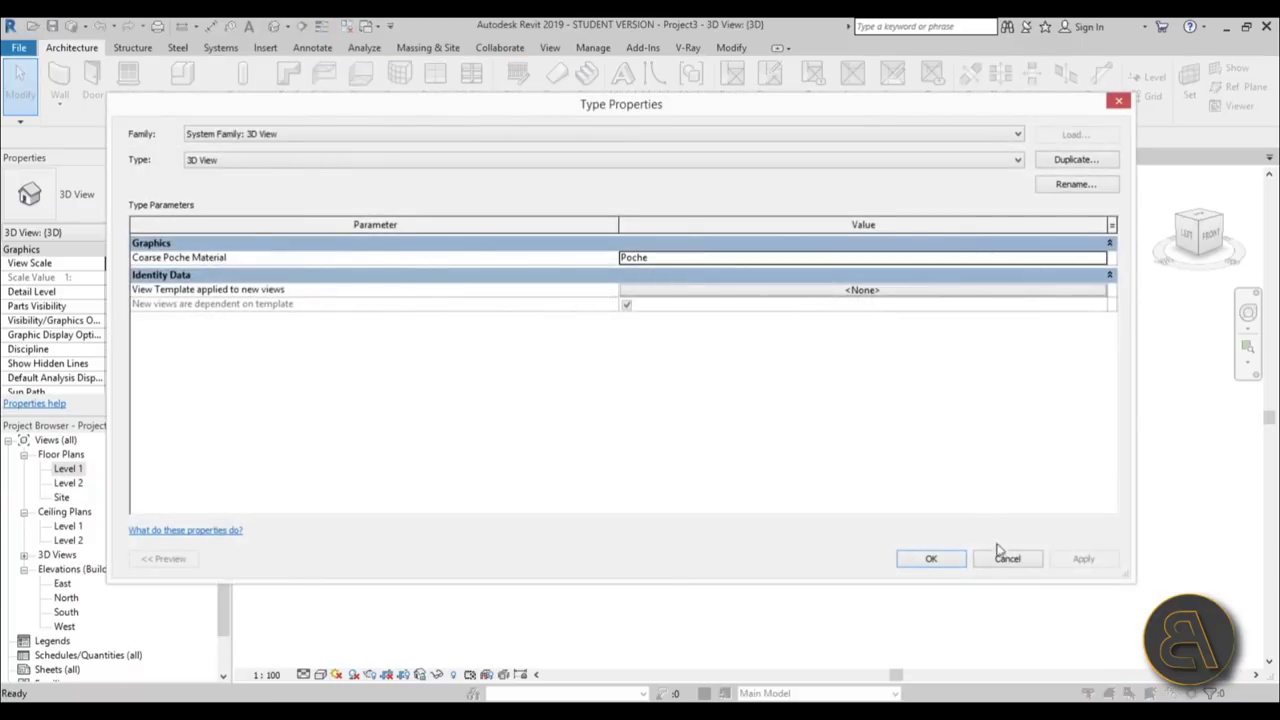
{"action": "left_click", "coordinate": [1006, 558]}
{"action": "left_click", "coordinate": [400, 320]}
{"action": "left_click", "coordinate": [200, 232]}
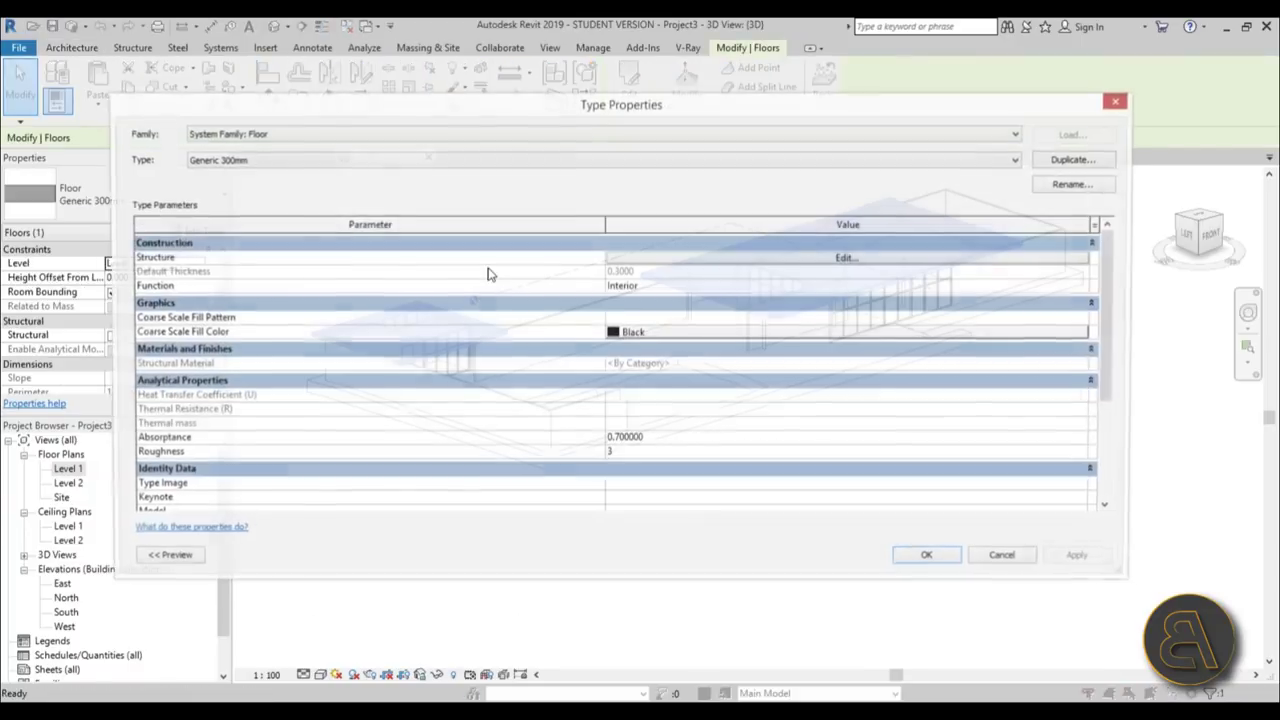
{"action": "left_click", "coordinate": [634, 258]}
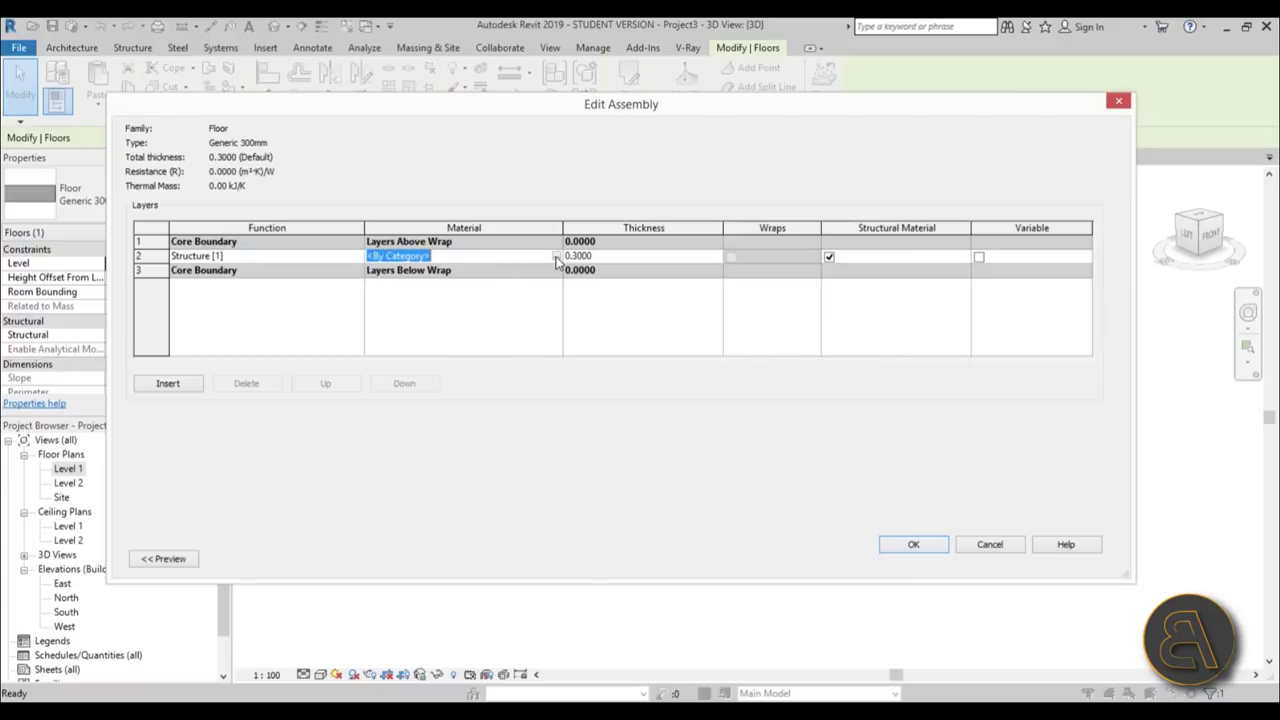
{"action": "left_click", "coordinate": [556, 257]}
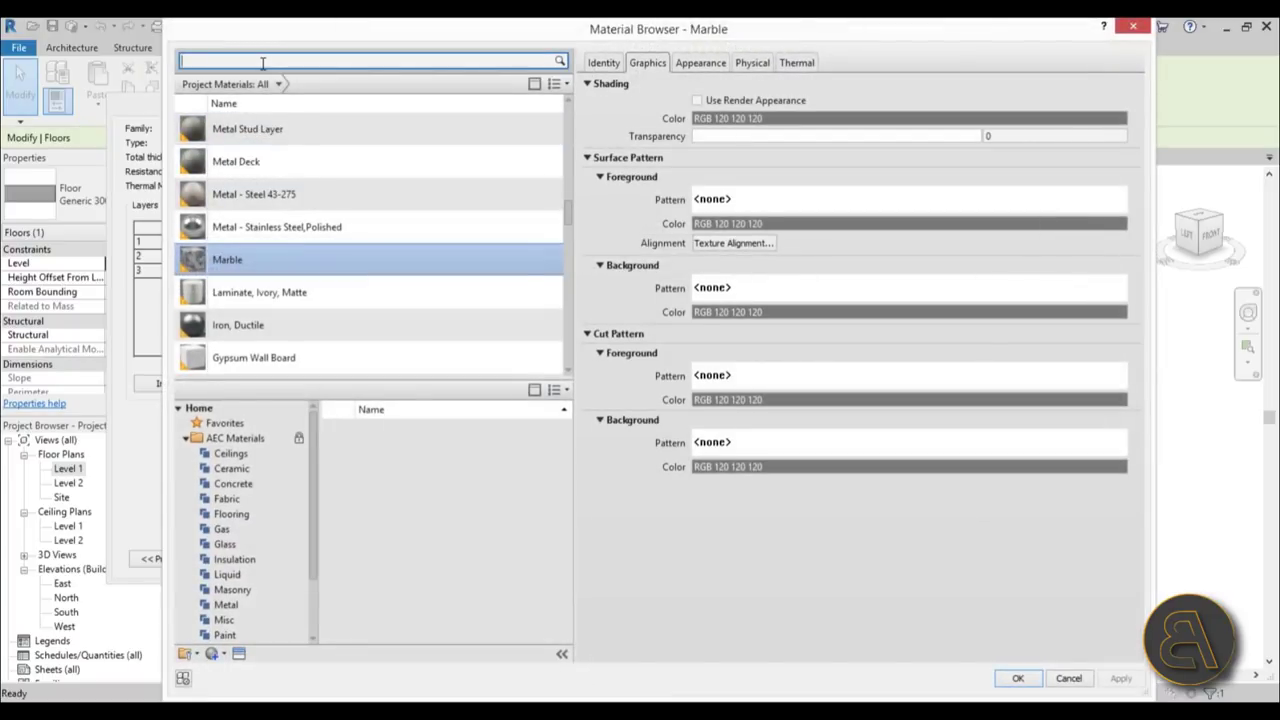
{"action": "double_click", "coordinate": [253, 358]}
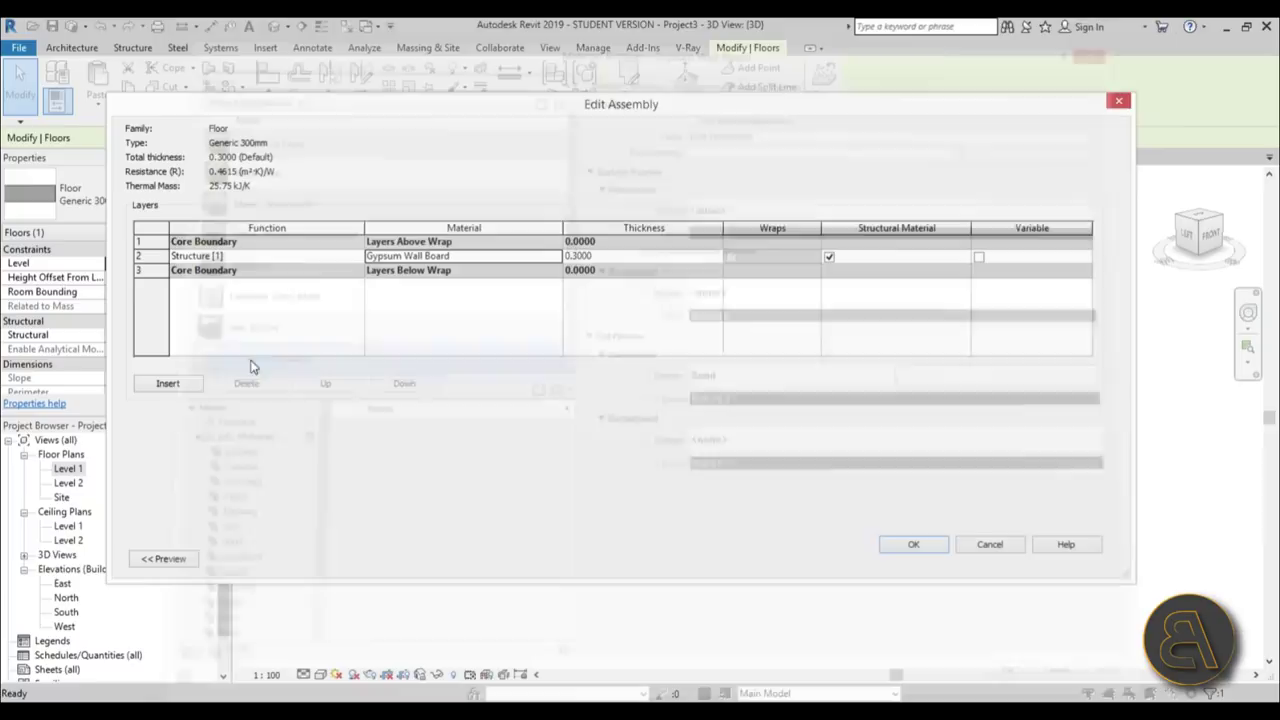
{"action": "left_click", "coordinate": [913, 544]}
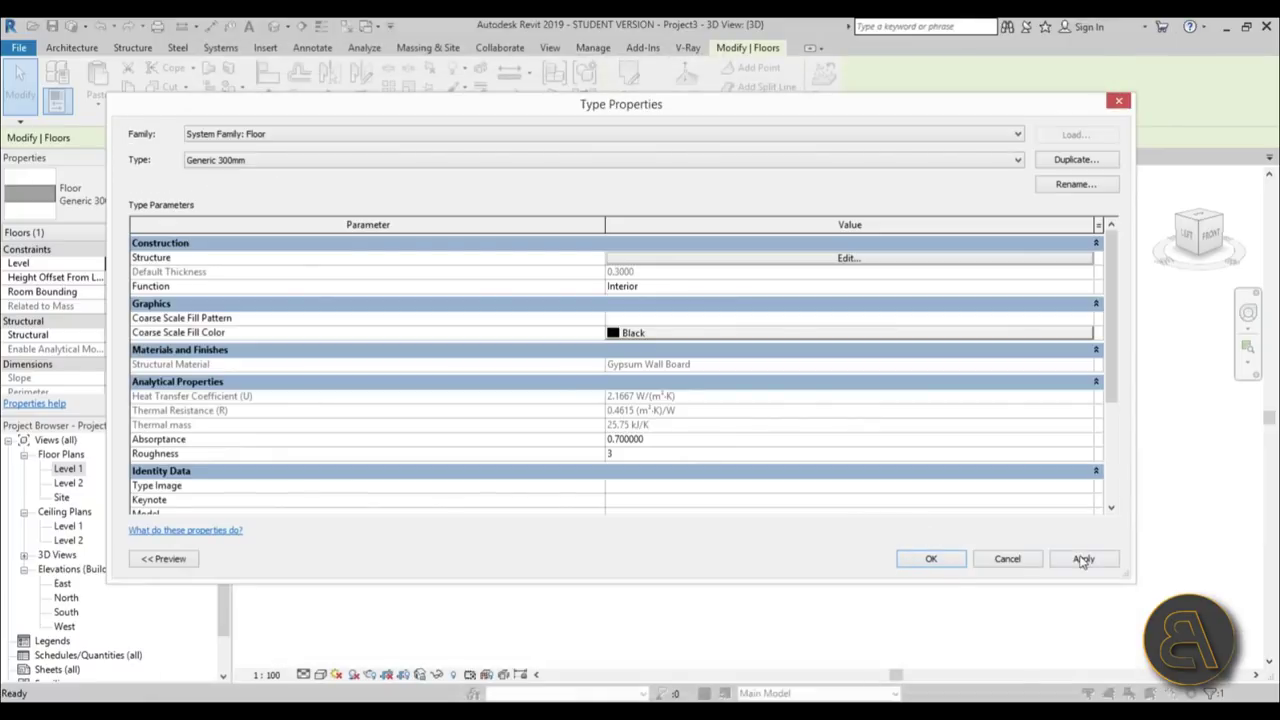
{"action": "left_click", "coordinate": [947, 561]}
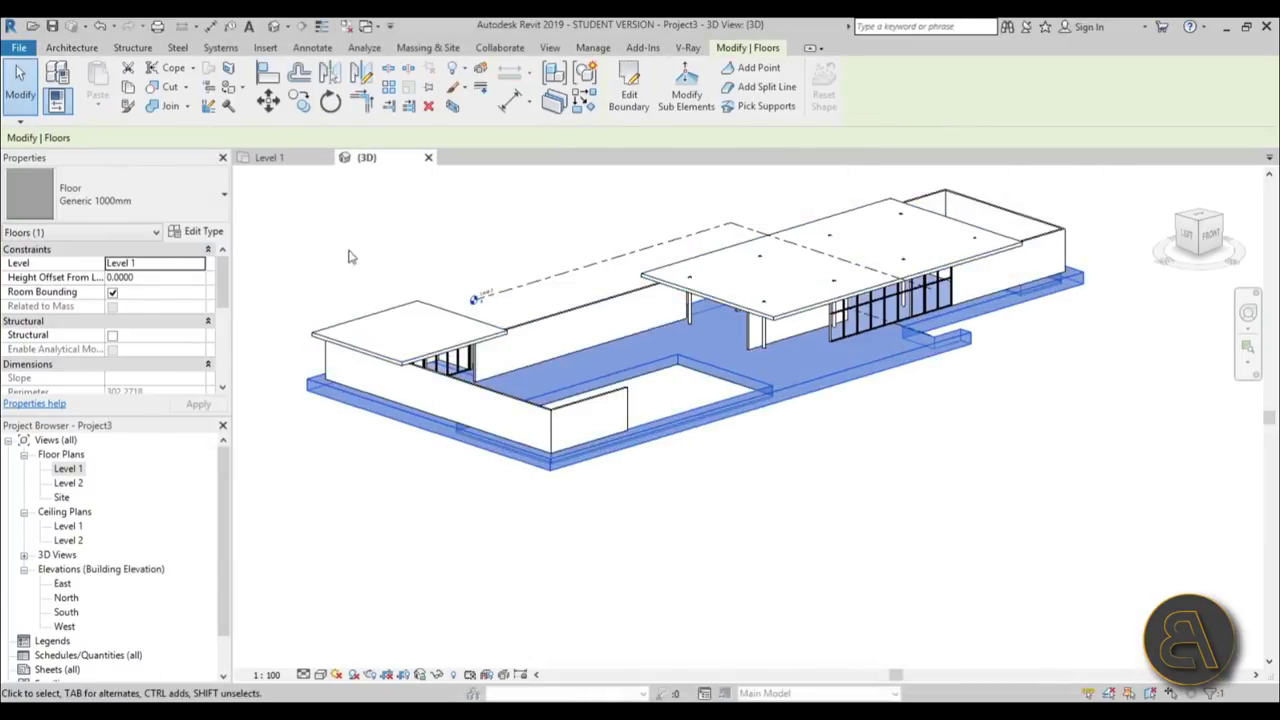
Assign Gypsum Wall Board to the structure layer of the podium's Generic 1000mm floor type and clear the selection.
{"action": "left_click", "coordinate": [197, 231]}
{"action": "left_click", "coordinate": [846, 260]}
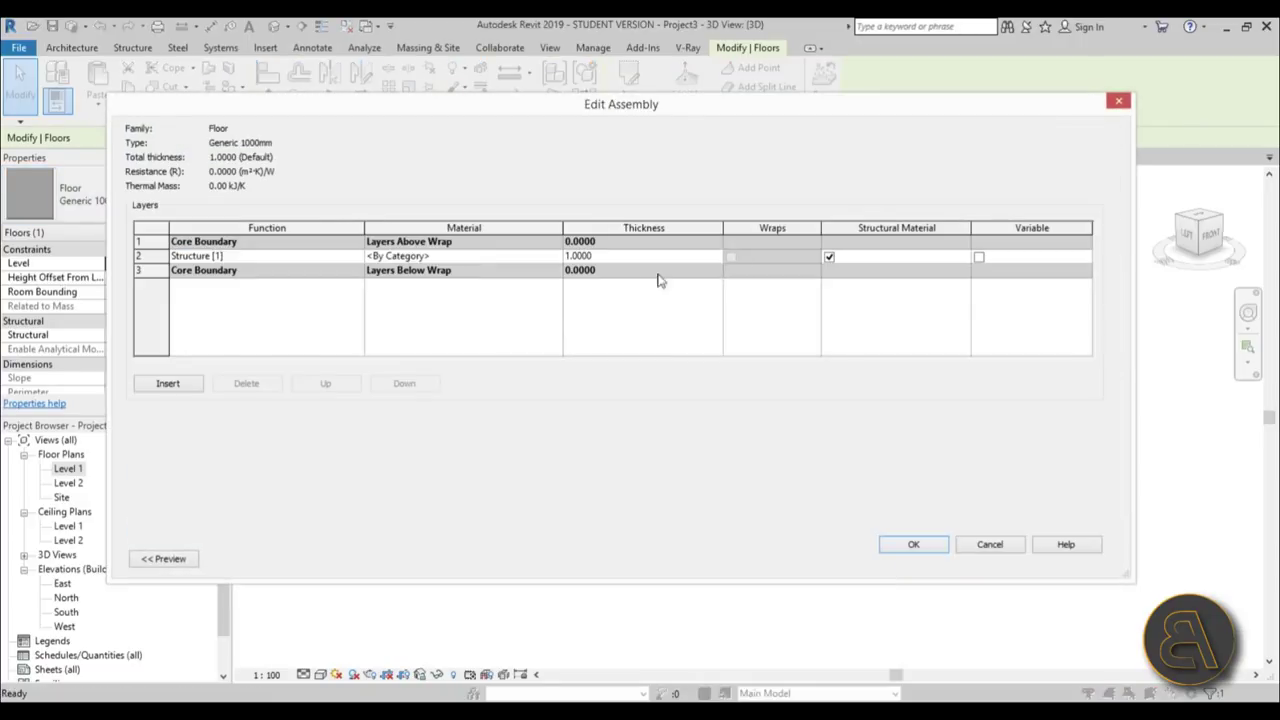
{"action": "left_click", "coordinate": [555, 257]}
{"action": "double_click", "coordinate": [263, 241]}
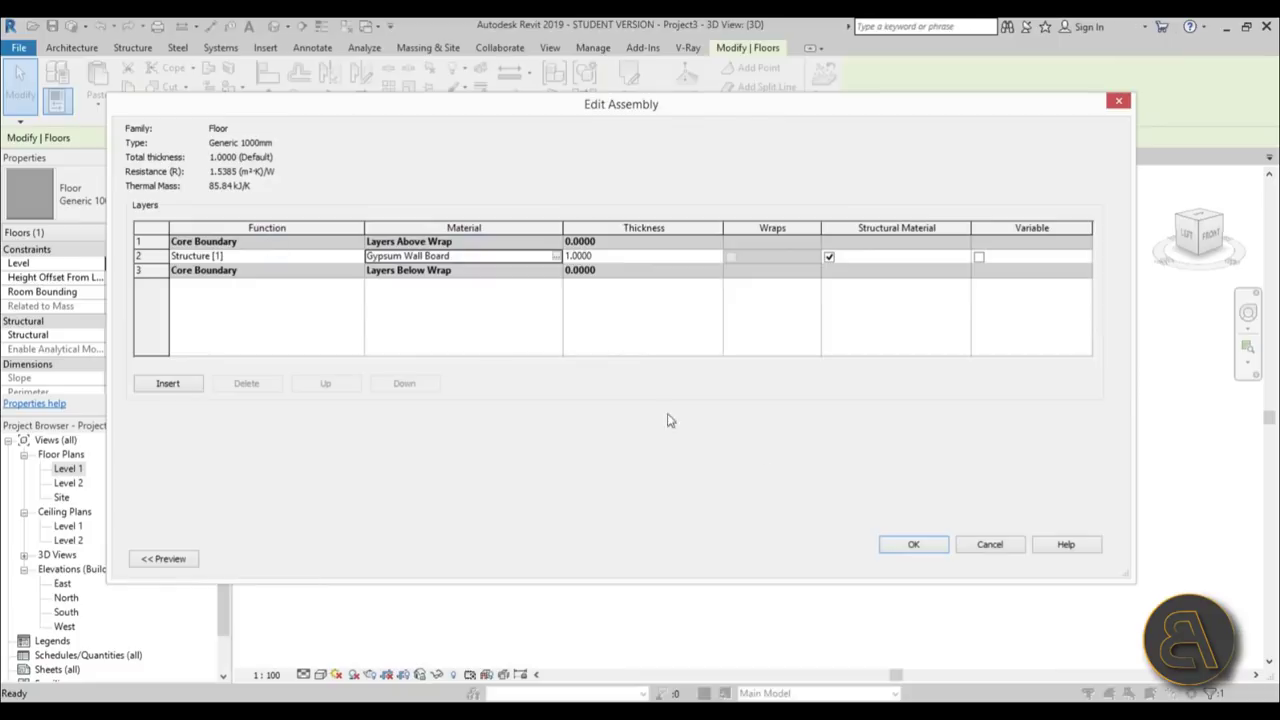
{"action": "left_click", "coordinate": [938, 544]}
{"action": "left_click", "coordinate": [943, 557]}
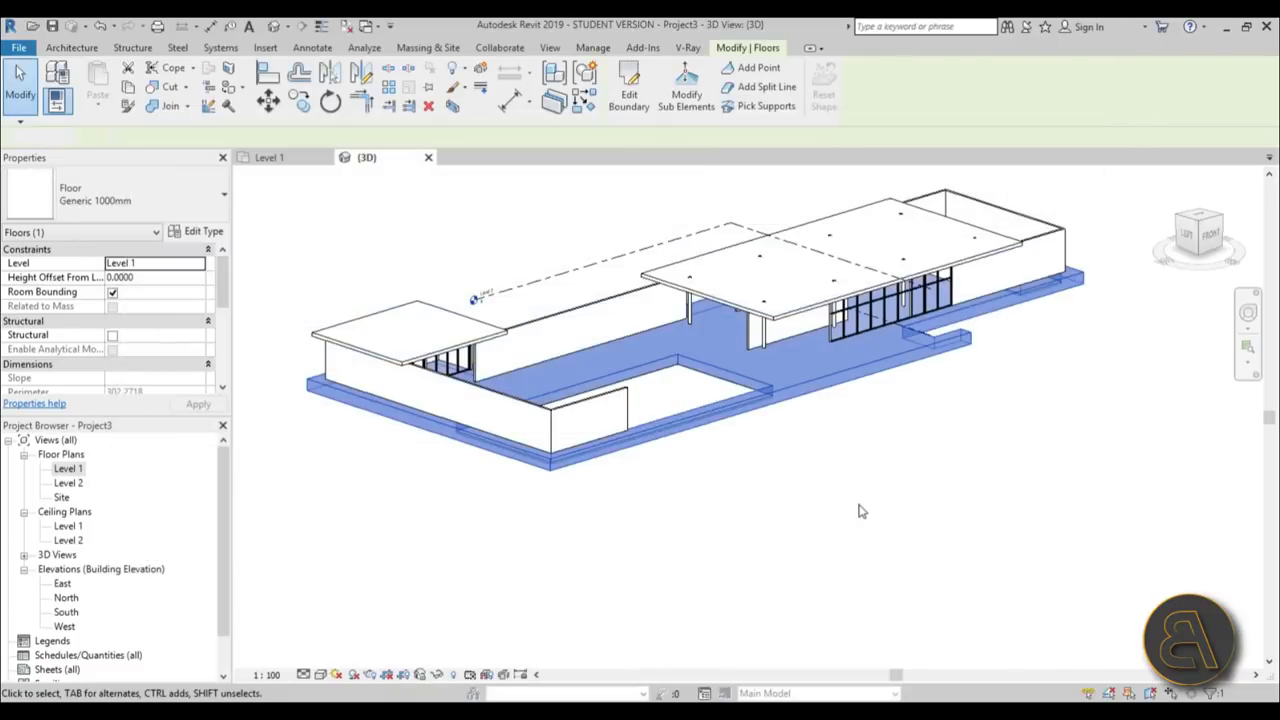
{"action": "left_click", "coordinate": [857, 509]}
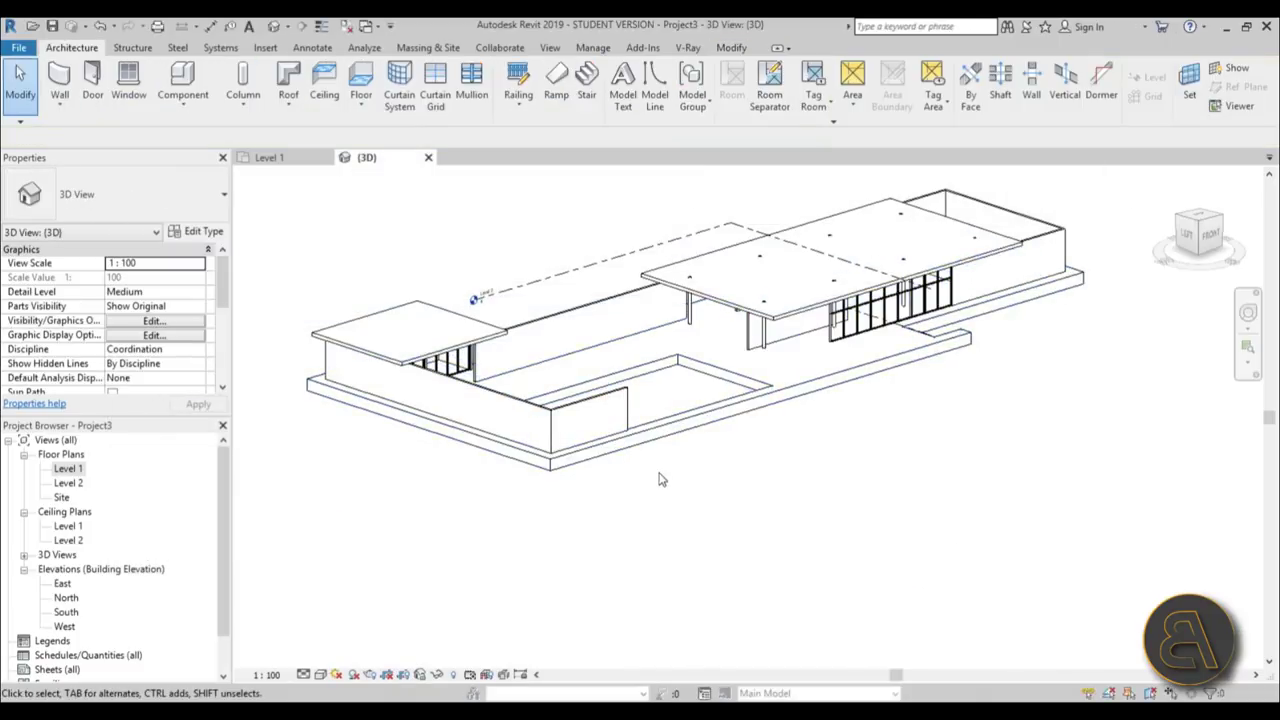
Create an in-place component in the Generic Models category, keeping the default name.
{"action": "middle_click_drag", "start_coordinate": [625, 490], "coordinate": [615, 528], "text": "shift"}
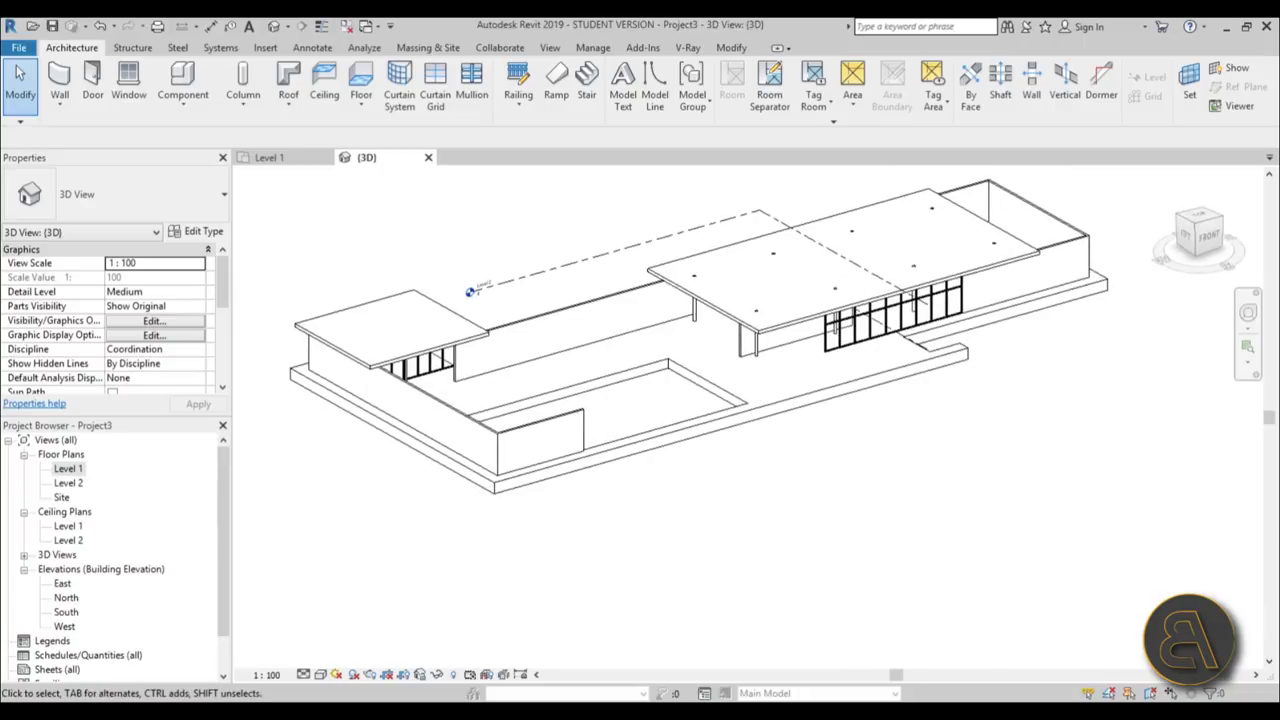
{"action": "left_click", "coordinate": [183, 108]}
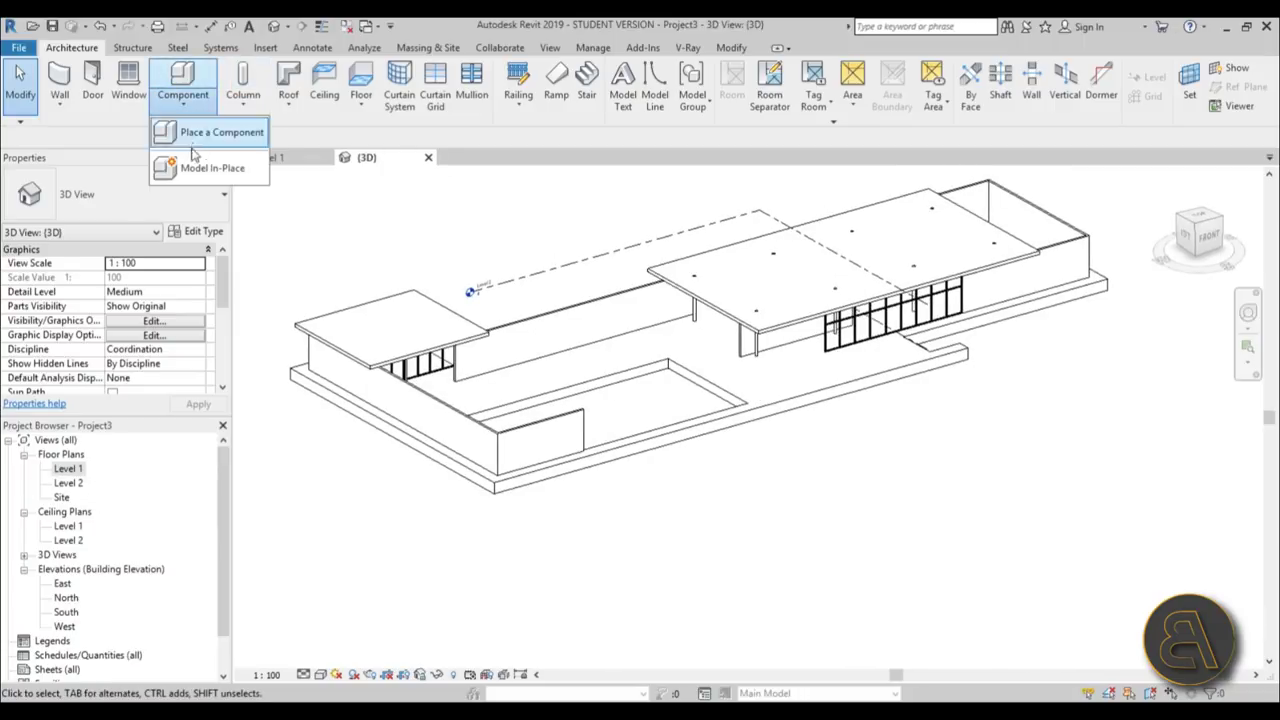
{"action": "left_click", "coordinate": [196, 172]}
{"action": "left_click_drag", "start_coordinate": [749, 272], "coordinate": [760, 309]}
{"action": "double_click", "coordinate": [571, 301]}
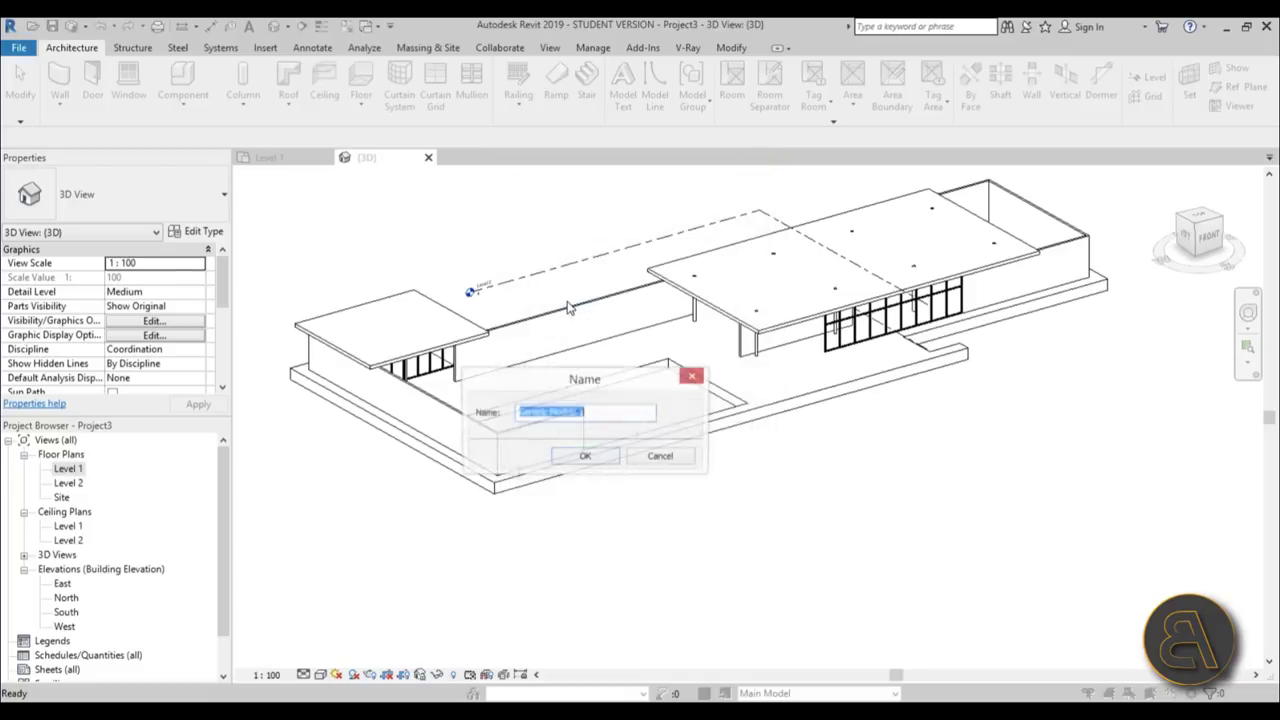
{"action": "left_click", "coordinate": [578, 457]}
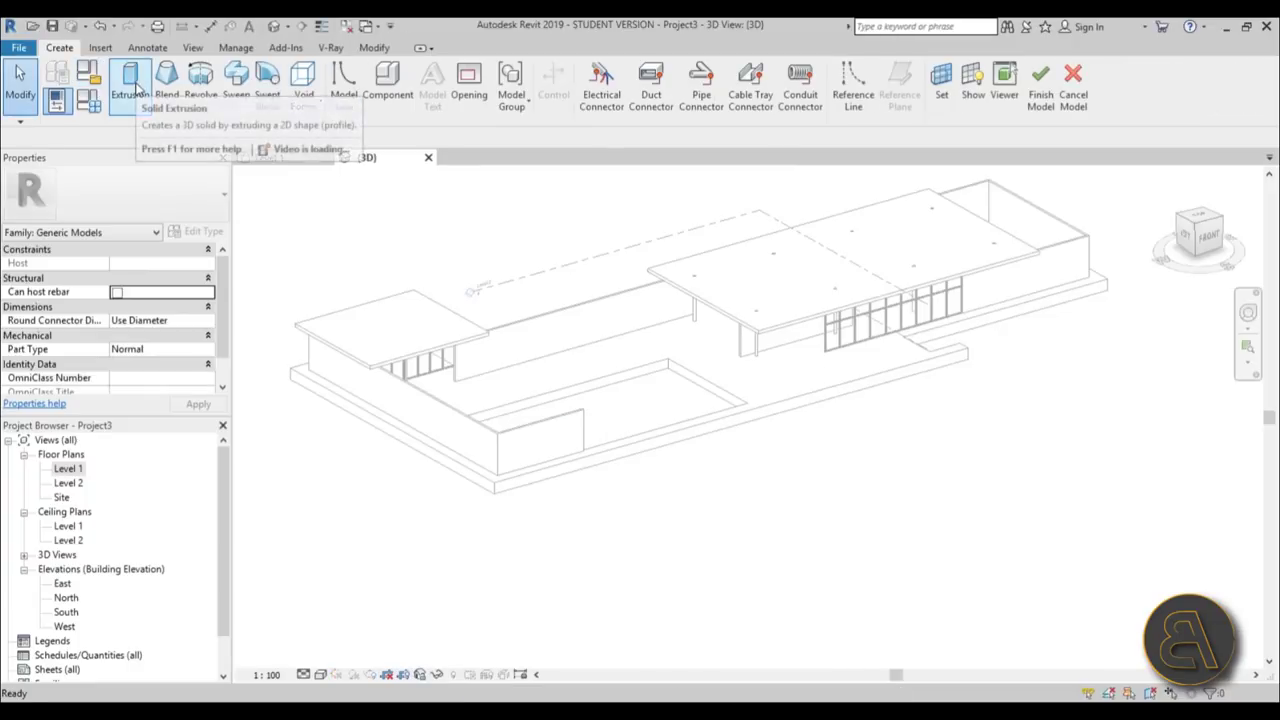
Start a solid extrusion and pick the large pool's floor as its work plane.
{"action": "left_click", "coordinate": [137, 90]}
{"action": "left_click", "coordinate": [686, 84]}
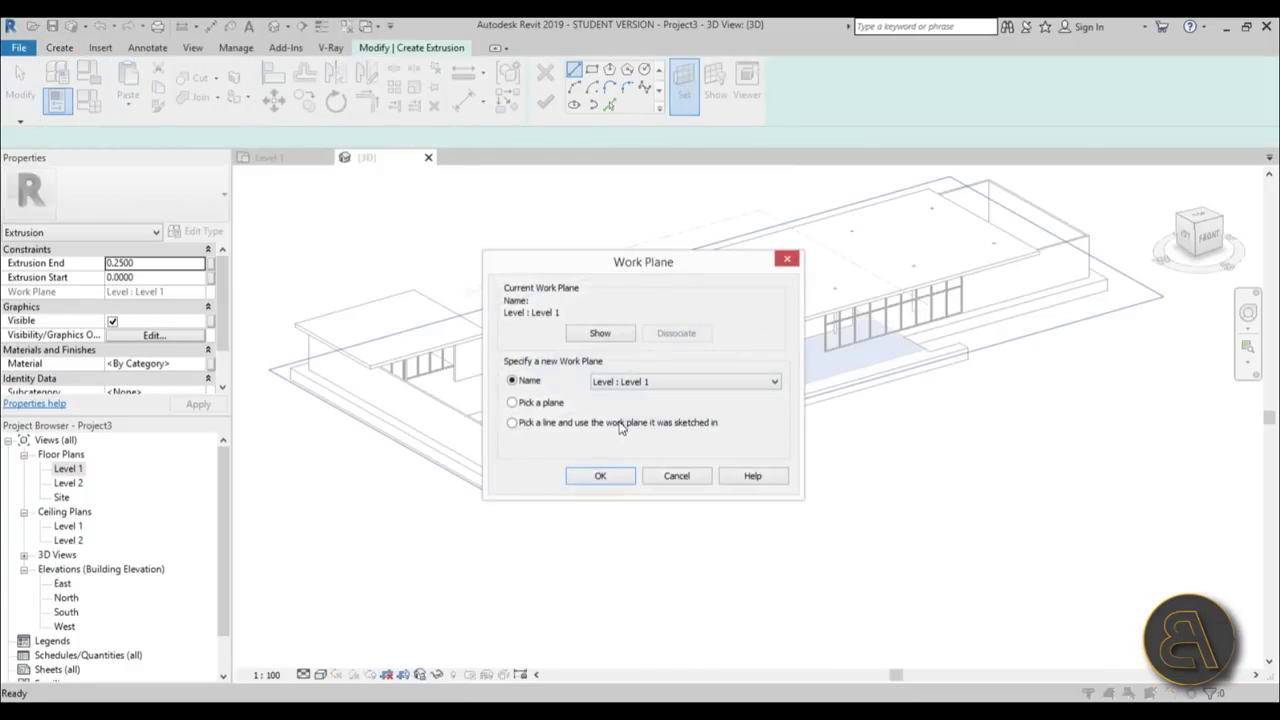
{"action": "left_click", "coordinate": [600, 476]}
{"action": "scroll", "coordinate": [683, 389], "scroll_direction": "up", "scroll_amount": 5}
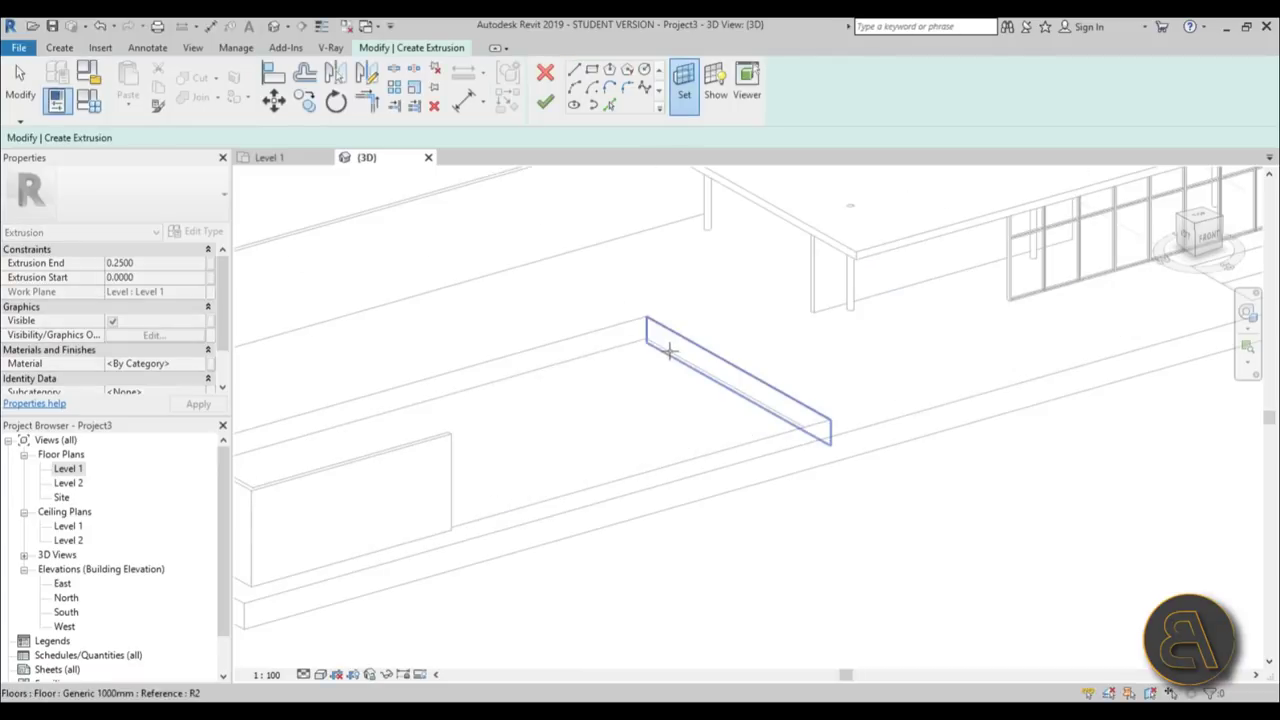
{"action": "left_click", "coordinate": [662, 352]}
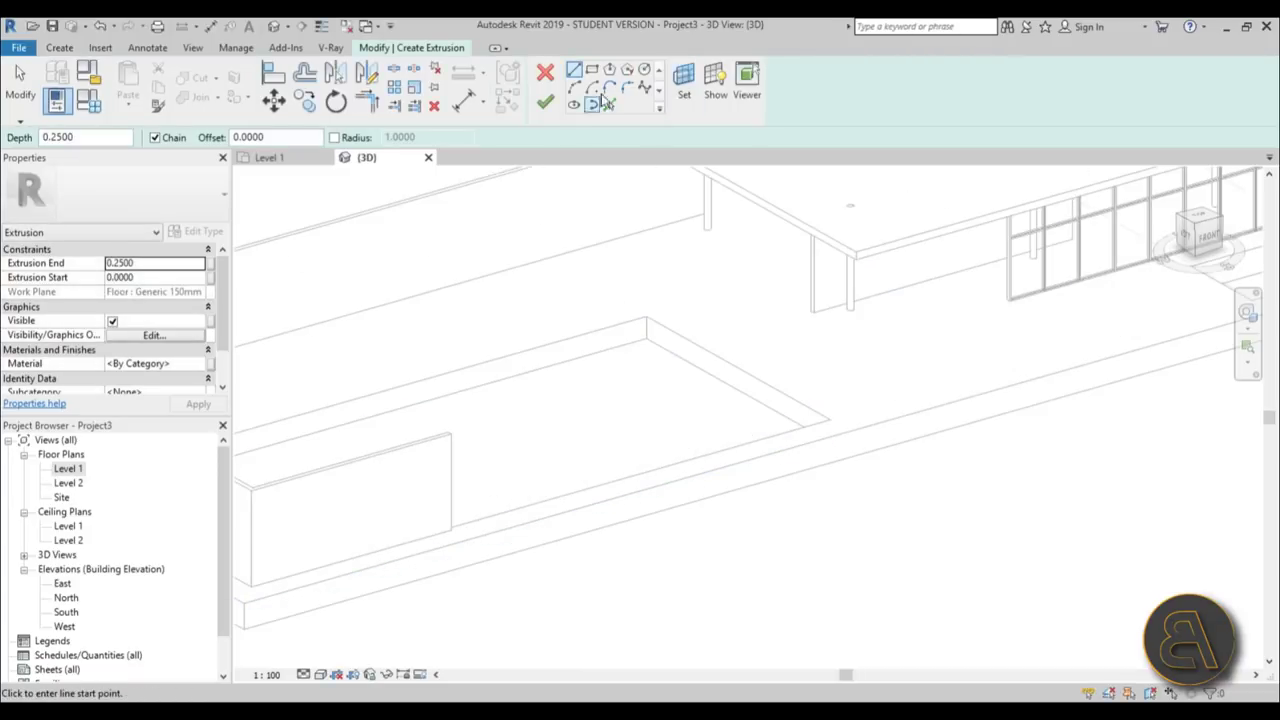
Sketch a rectangle about 25 m long over the large pool's floor, from one inner corner to the opposite one.
{"action": "left_click", "coordinate": [592, 70]}
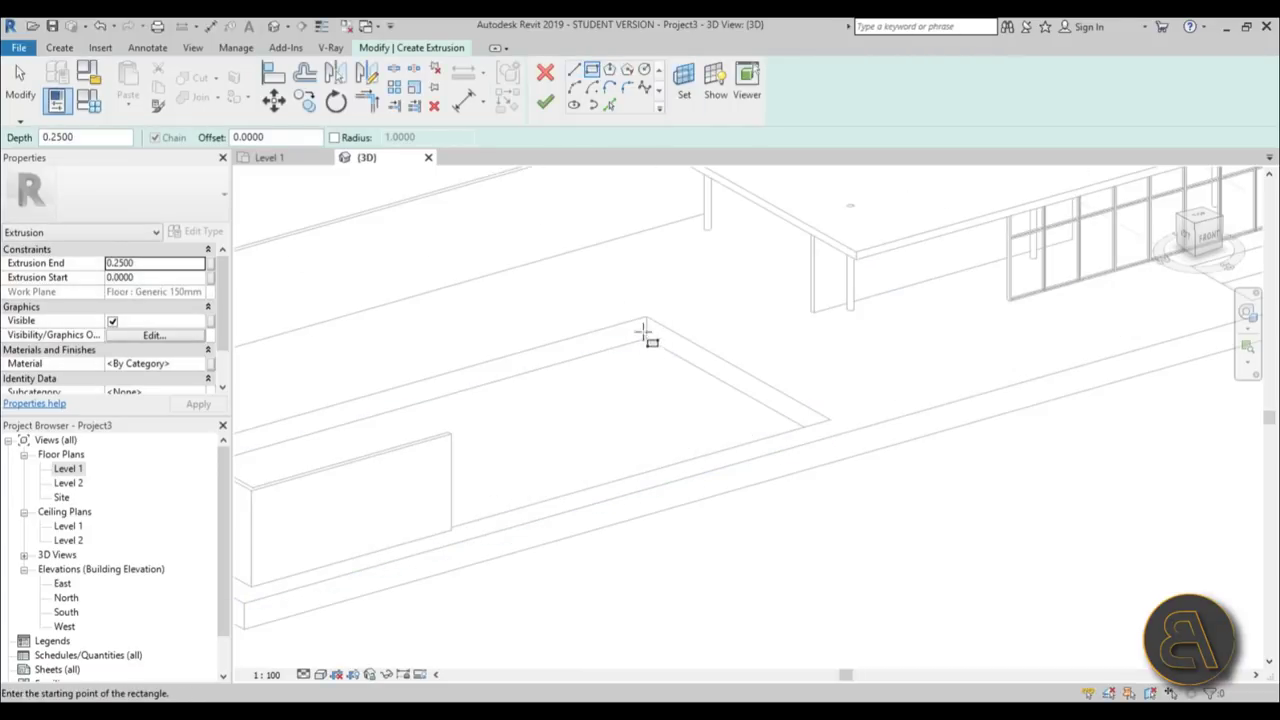
{"action": "scroll", "coordinate": [638, 284], "scroll_direction": "down", "scroll_amount": 2}
{"action": "middle_click_drag", "start_coordinate": [637, 280], "coordinate": [260, 430], "text": "shift"}
{"action": "middle_click_drag", "start_coordinate": [440, 280], "coordinate": [483, 637]}
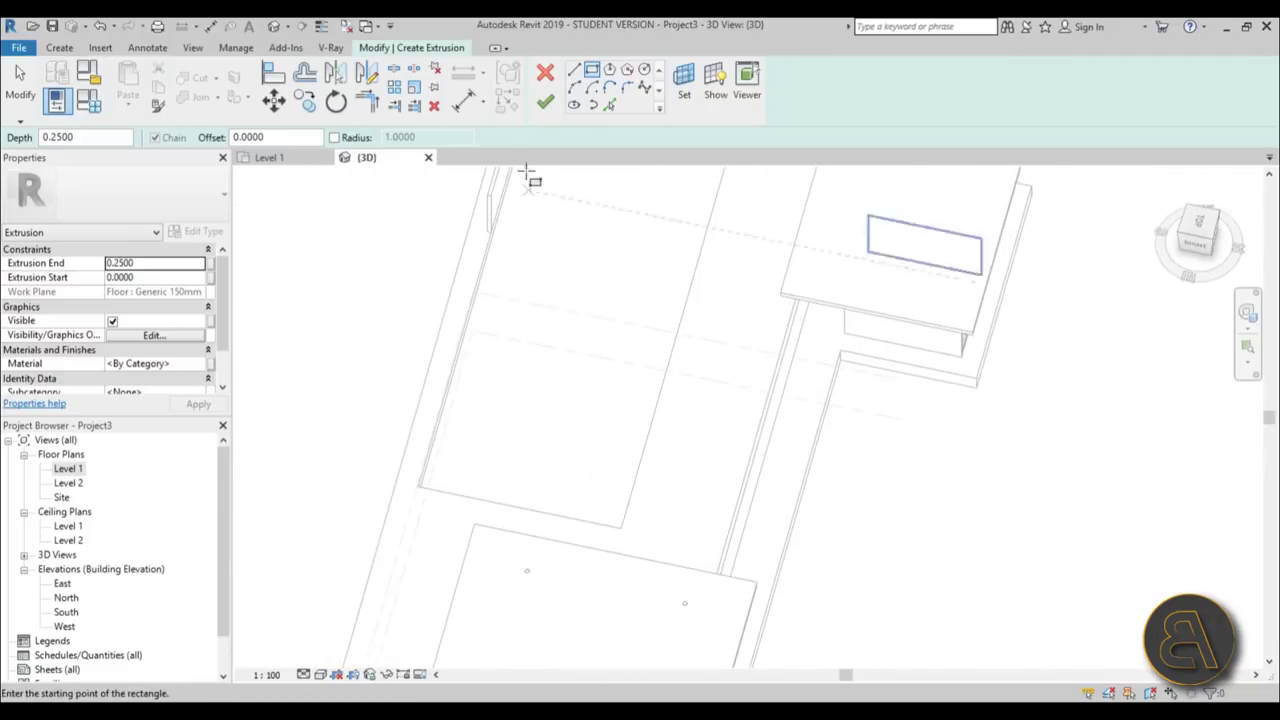
{"action": "middle_click_drag", "start_coordinate": [518, 284], "coordinate": [823, 460]}
{"action": "scroll", "coordinate": [464, 300], "scroll_direction": "up", "scroll_amount": 6}
{"action": "left_click", "coordinate": [443, 266]}
{"action": "scroll", "coordinate": [521, 371], "scroll_direction": "down", "scroll_amount": 4}
{"action": "scroll", "coordinate": [830, 455], "scroll_direction": "down", "scroll_amount": 3}
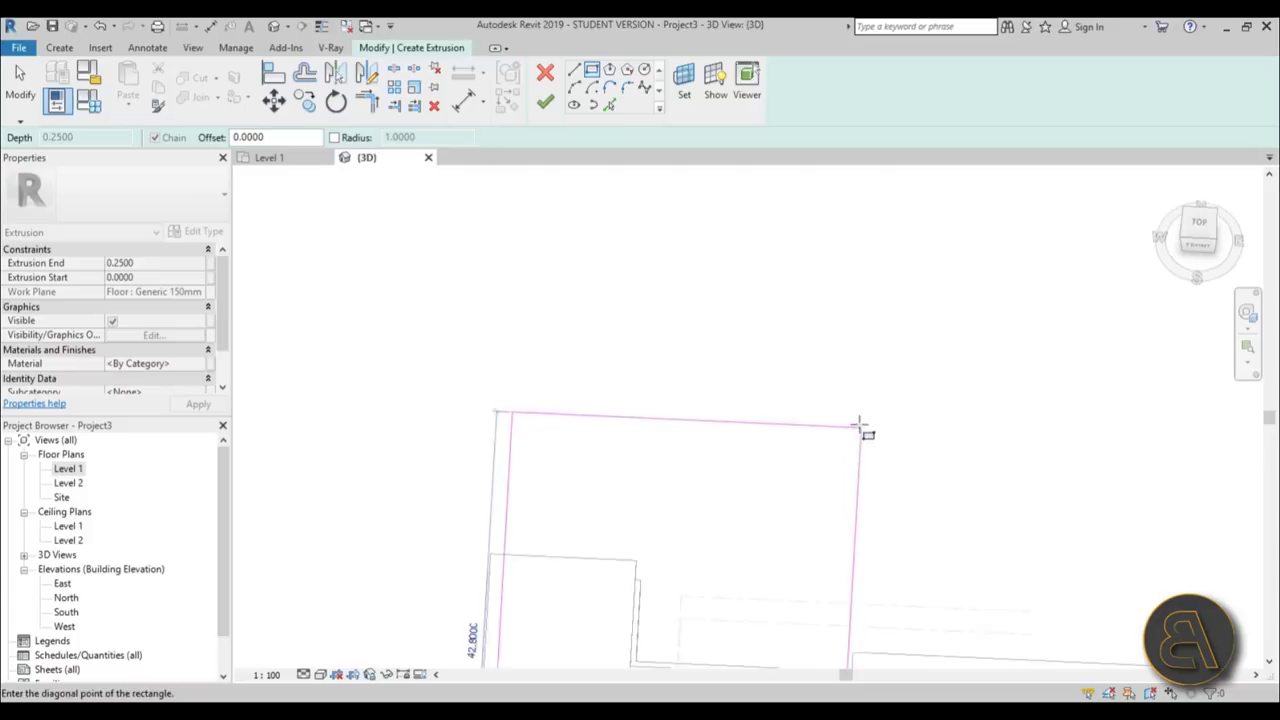
{"action": "scroll", "coordinate": [859, 425], "scroll_direction": "down", "scroll_amount": 3}
{"action": "middle_click_drag", "start_coordinate": [862, 408], "coordinate": [800, 335]}
{"action": "middle_click_drag", "start_coordinate": [785, 338], "coordinate": [885, 325], "text": "shift"}
{"action": "scroll", "coordinate": [829, 394], "scroll_direction": "up", "scroll_amount": 3}
{"action": "scroll", "coordinate": [694, 325], "scroll_direction": "up", "scroll_amount": 5}
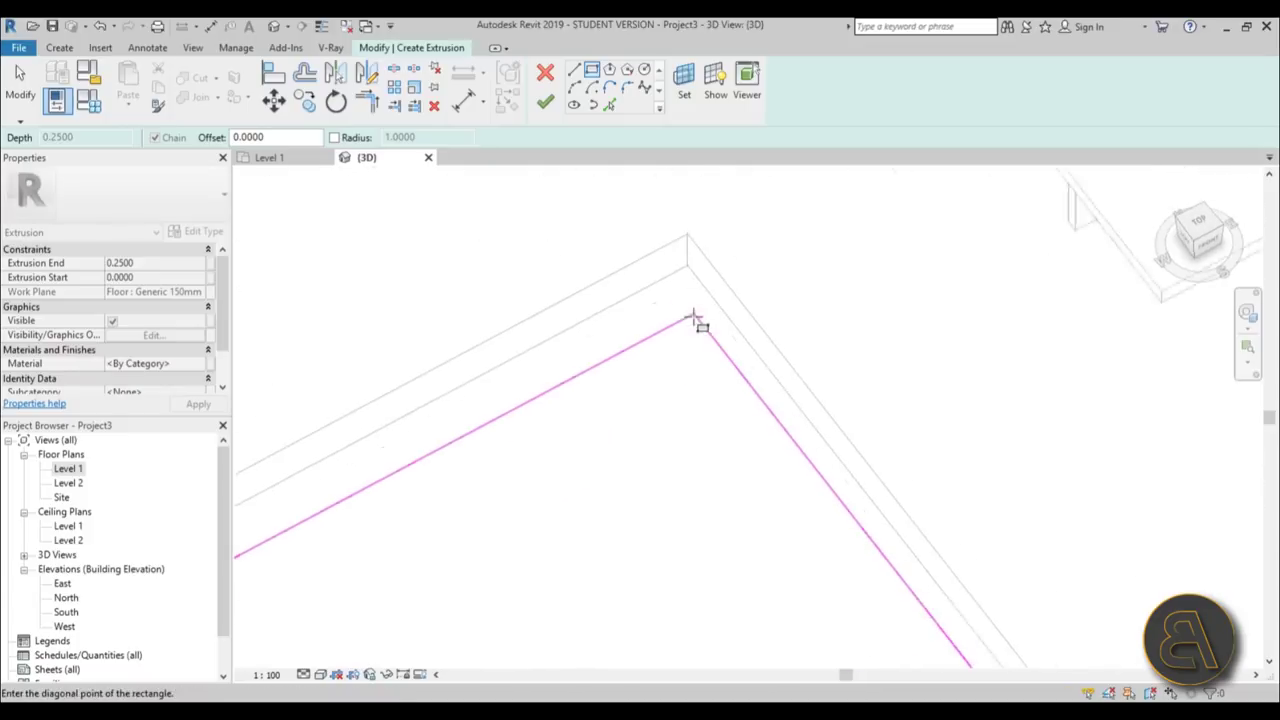
{"action": "middle_click_drag", "start_coordinate": [693, 318], "coordinate": [685, 232]}
{"action": "left_click", "coordinate": [685, 232]}
{"action": "scroll", "coordinate": [690, 327], "scroll_direction": "down", "scroll_amount": 4}
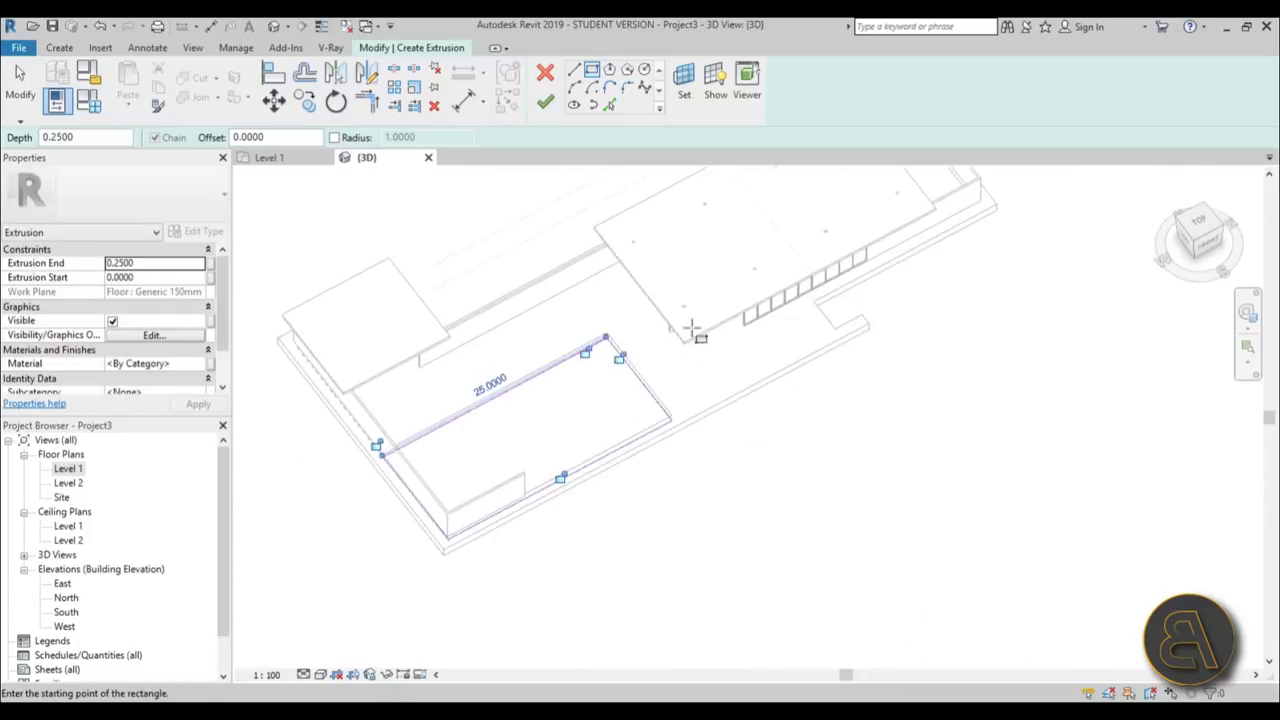
Sketch a second rectangle over the small pool's floor between its opposite inner corners and finish the extrusion sketch.
{"action": "middle_click_drag", "start_coordinate": [835, 195], "coordinate": [554, 426]}
{"action": "scroll", "coordinate": [610, 325], "scroll_direction": "up", "scroll_amount": 7}
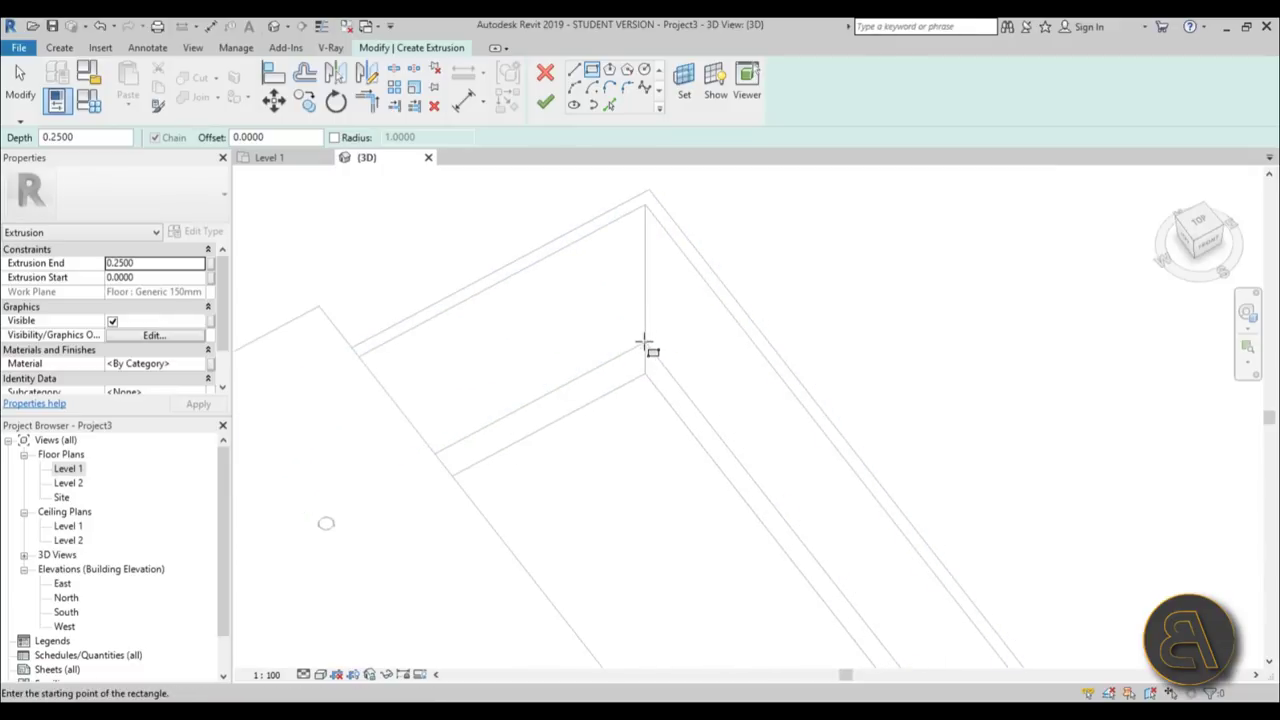
{"action": "left_click", "coordinate": [645, 374]}
{"action": "scroll", "coordinate": [627, 427], "scroll_direction": "down", "scroll_amount": 4}
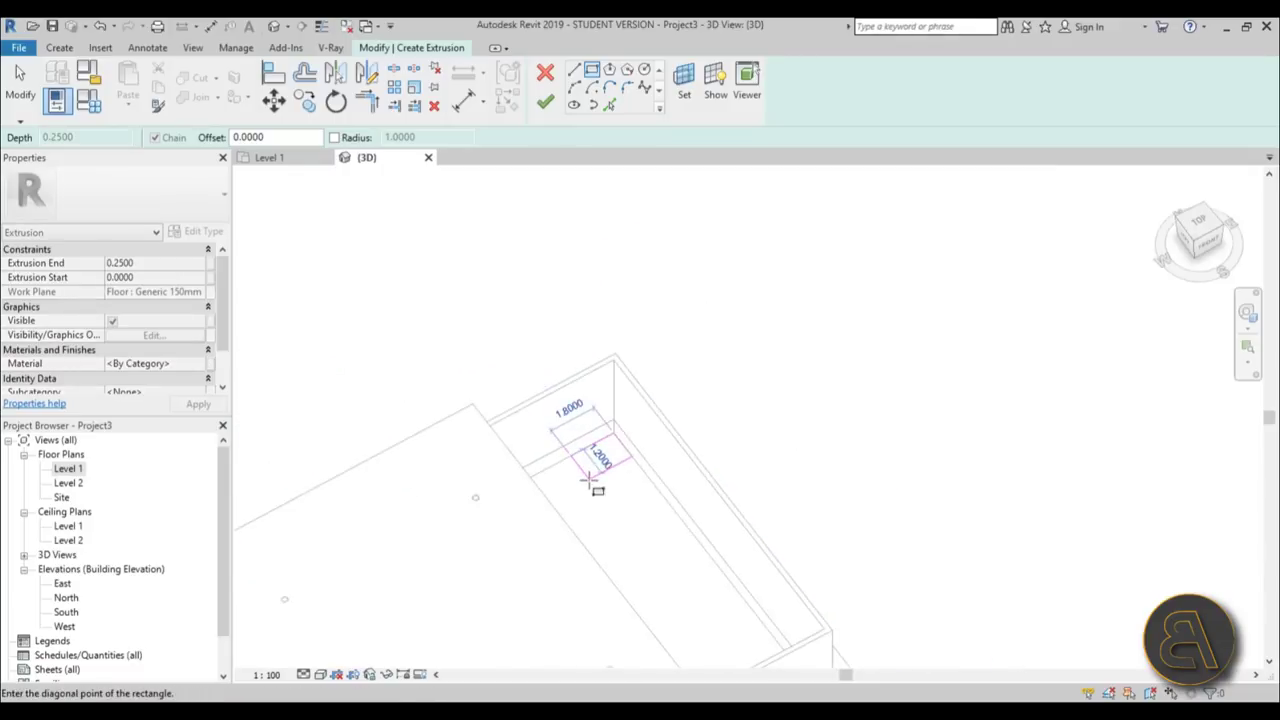
{"action": "middle_click_drag", "start_coordinate": [594, 480], "coordinate": [990, 420], "text": "shift"}
{"action": "scroll", "coordinate": [973, 416], "scroll_direction": "down", "scroll_amount": 5}
{"action": "scroll", "coordinate": [876, 457], "scroll_direction": "up", "scroll_amount": 6}
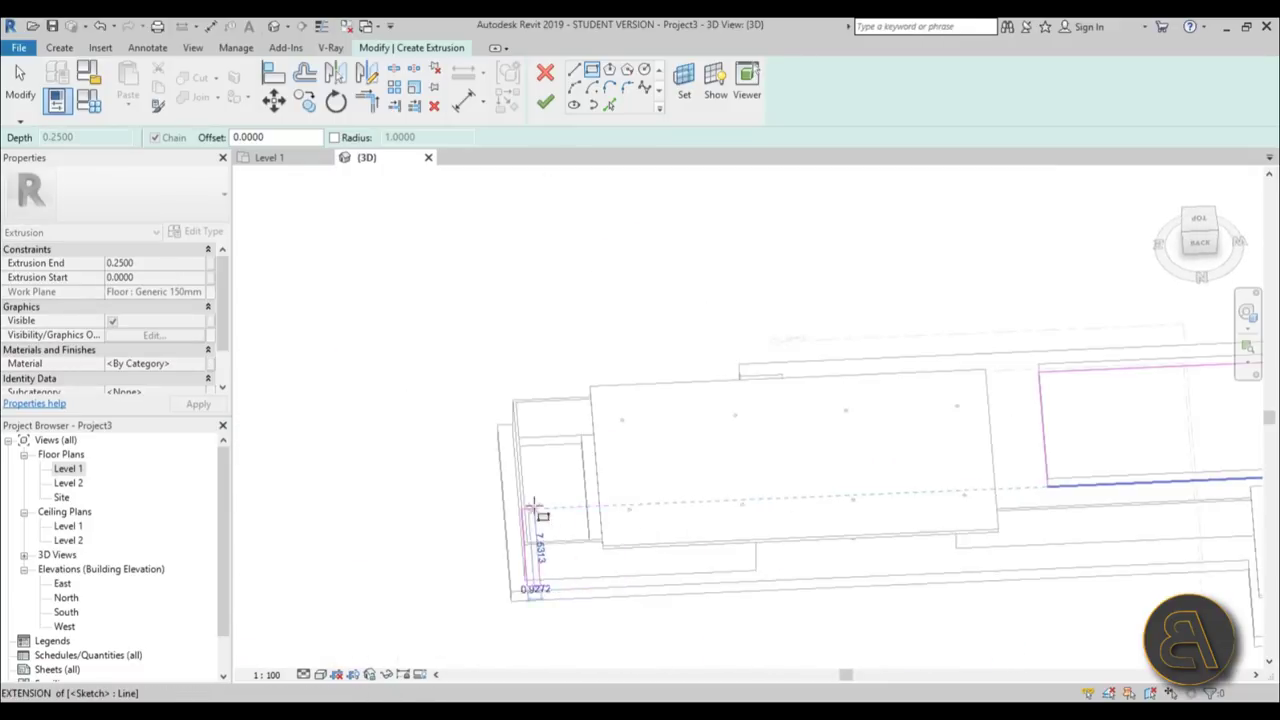
{"action": "left_click", "coordinate": [745, 312]}
{"action": "scroll", "coordinate": [542, 372], "scroll_direction": "down", "scroll_amount": 5}
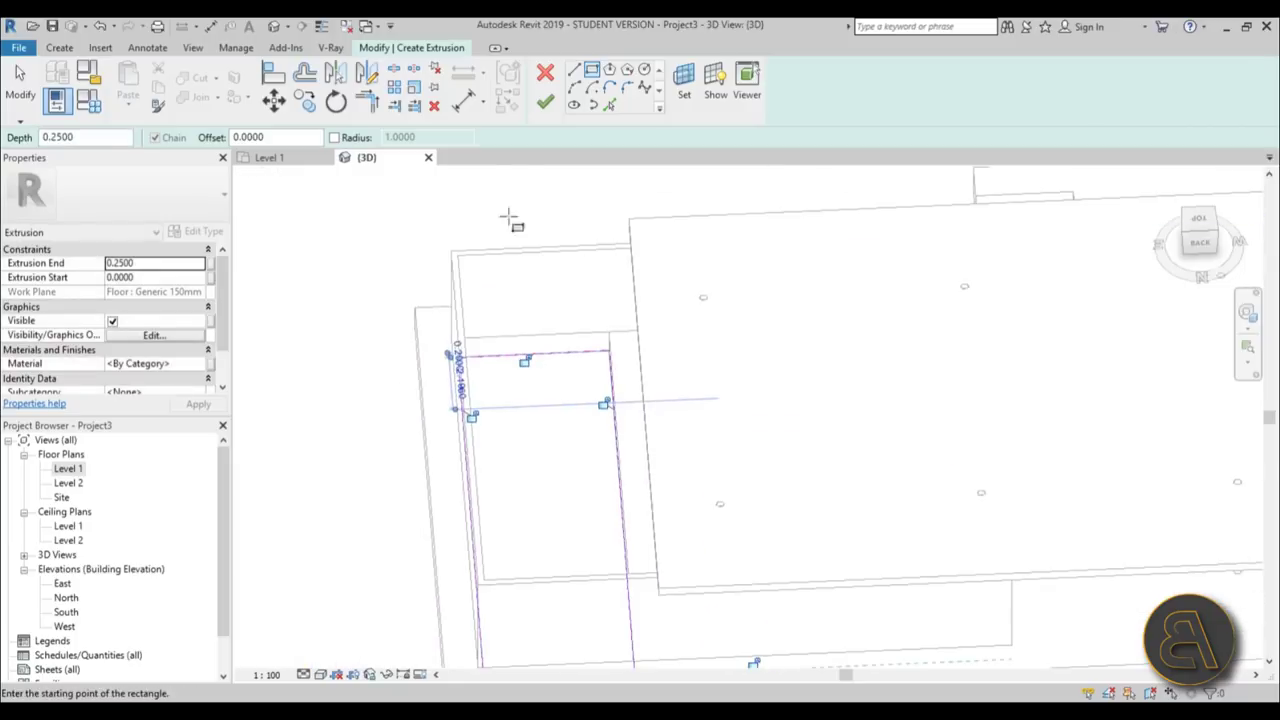
{"action": "left_click", "coordinate": [546, 108]}
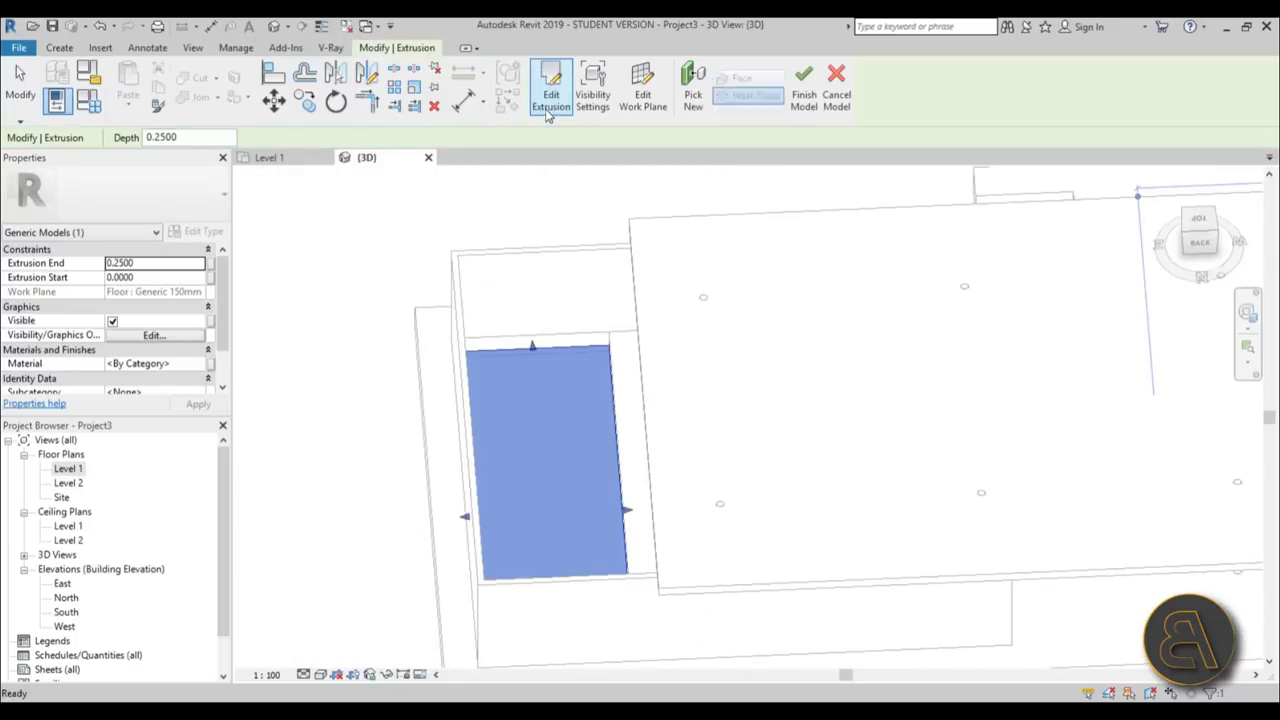
Try extrusion end values of 0.8 and -5 for the pool water extrusion.
{"action": "left_click", "coordinate": [169, 261]}
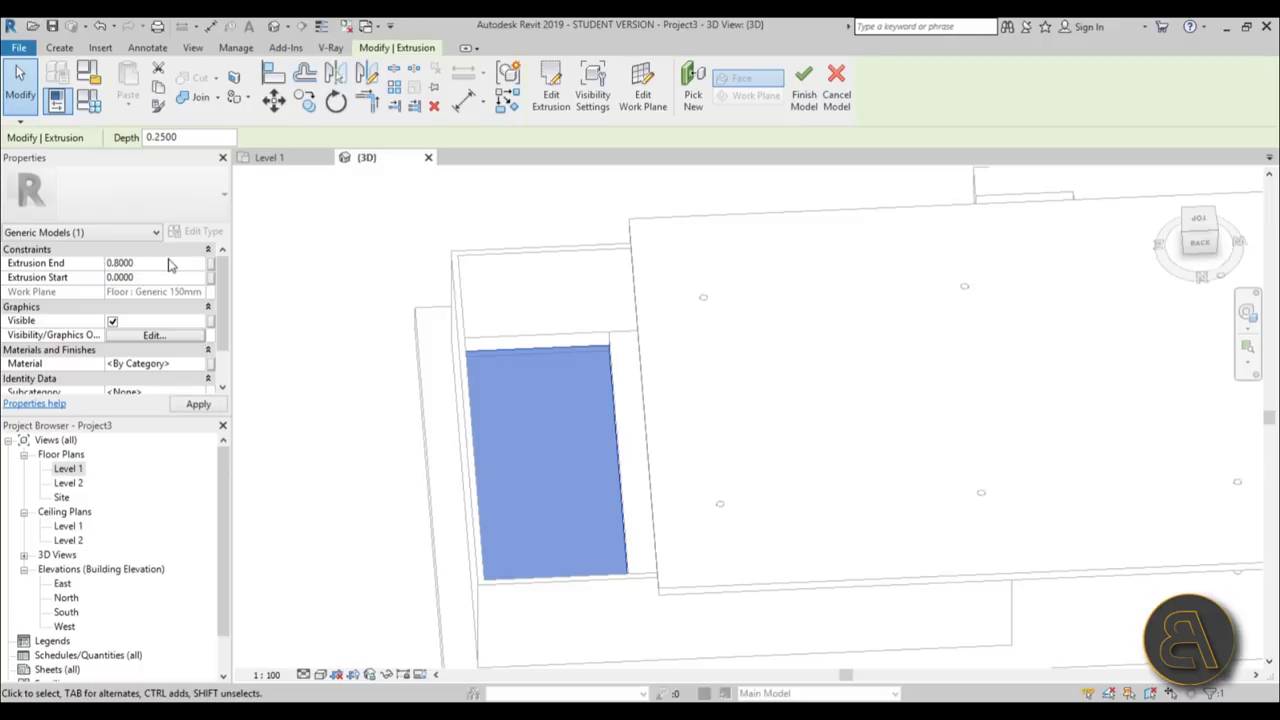
{"action": "middle_click_drag", "start_coordinate": [497, 437], "coordinate": [557, 386], "text": "shift"}
{"action": "scroll", "coordinate": [590, 450], "scroll_direction": "up", "scroll_amount": 3}
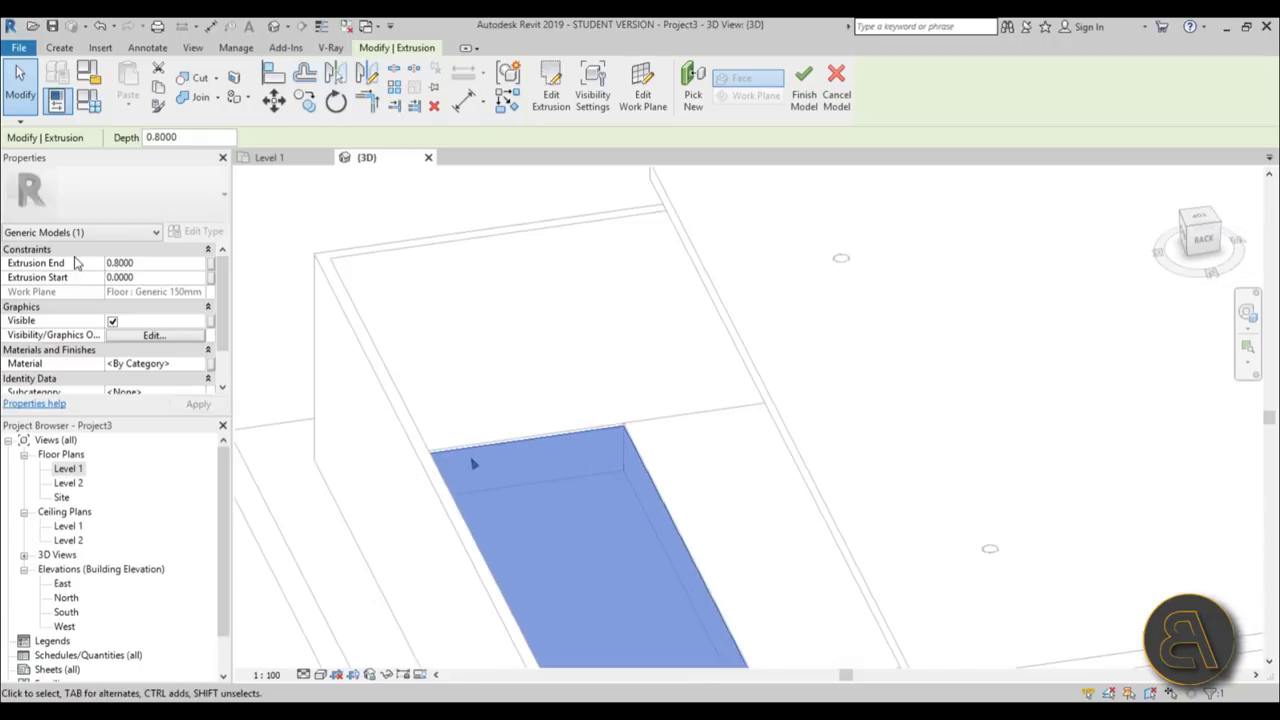
{"action": "left_click", "coordinate": [142, 264]}
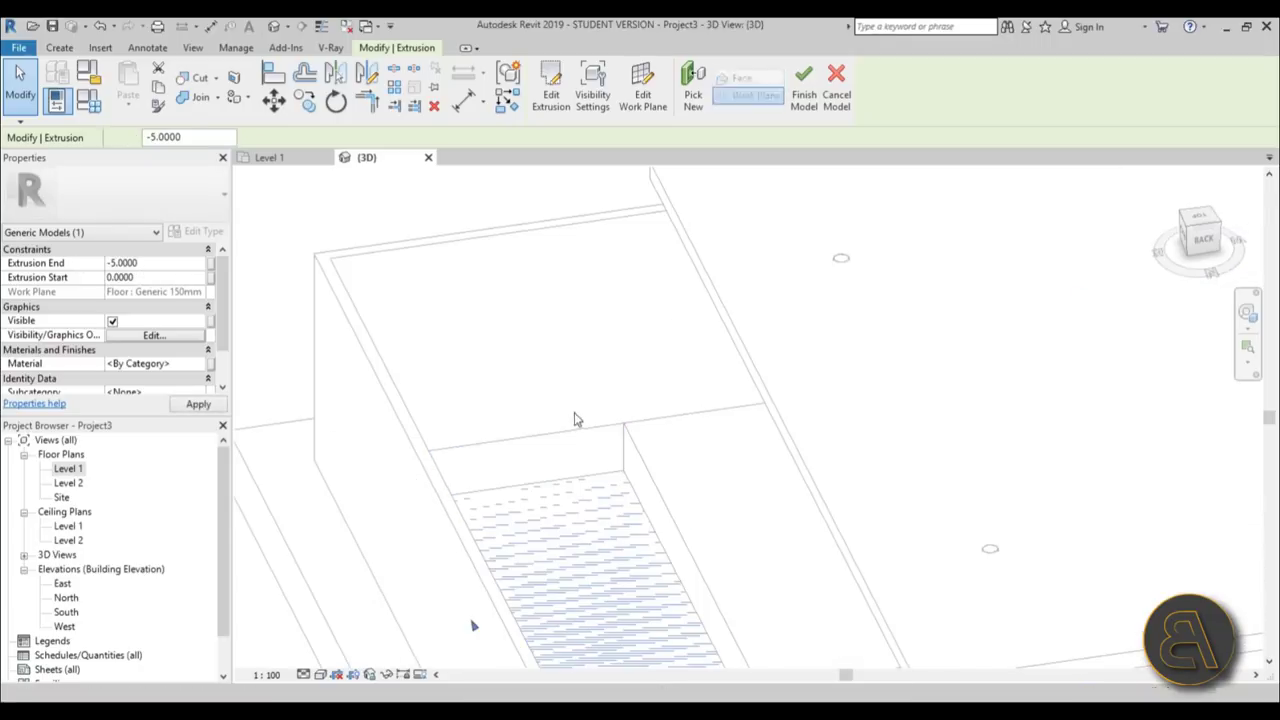
Set the pool water extrusion's end to 0.5.
{"action": "left_click", "coordinate": [165, 263]}
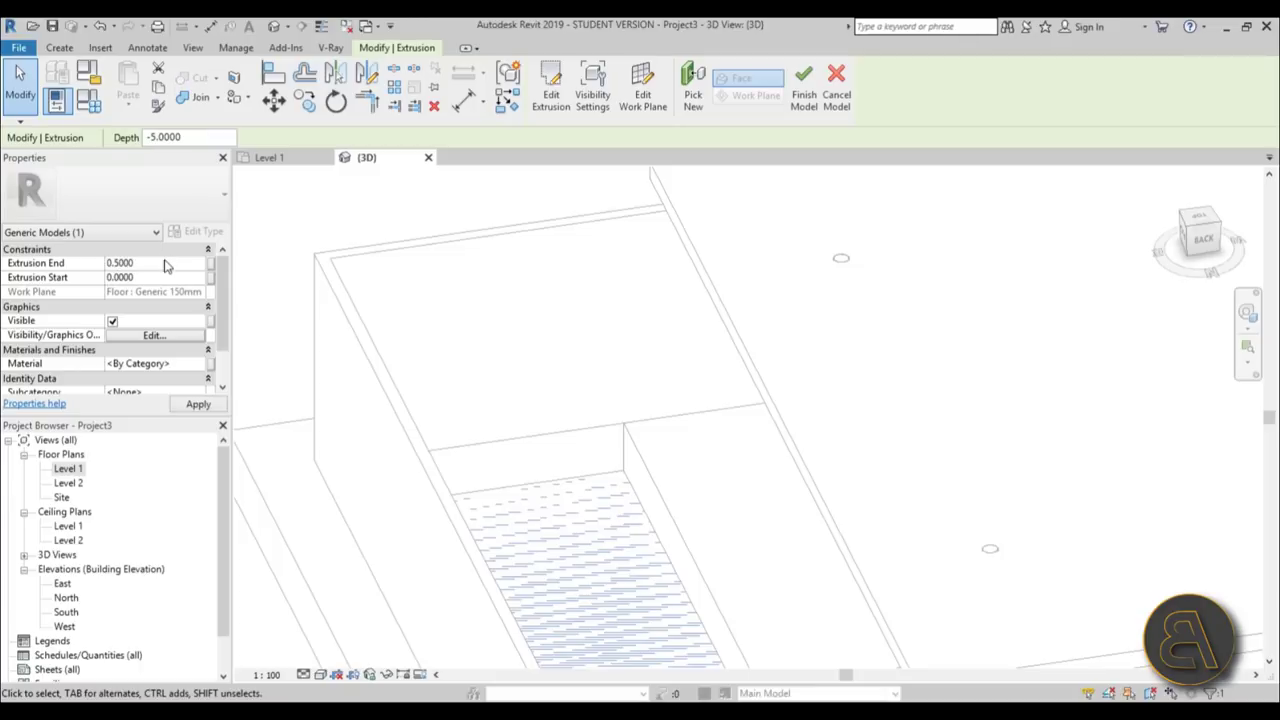
{"action": "scroll", "coordinate": [506, 364], "scroll_direction": "down", "scroll_amount": 3}
{"action": "middle_click_drag", "start_coordinate": [506, 364], "coordinate": [218, 352]}
Assign the AEC library's Water material with the clear appearance to the pool water extrusion and finish the in-place model.
{"action": "left_click", "coordinate": [196, 364]}
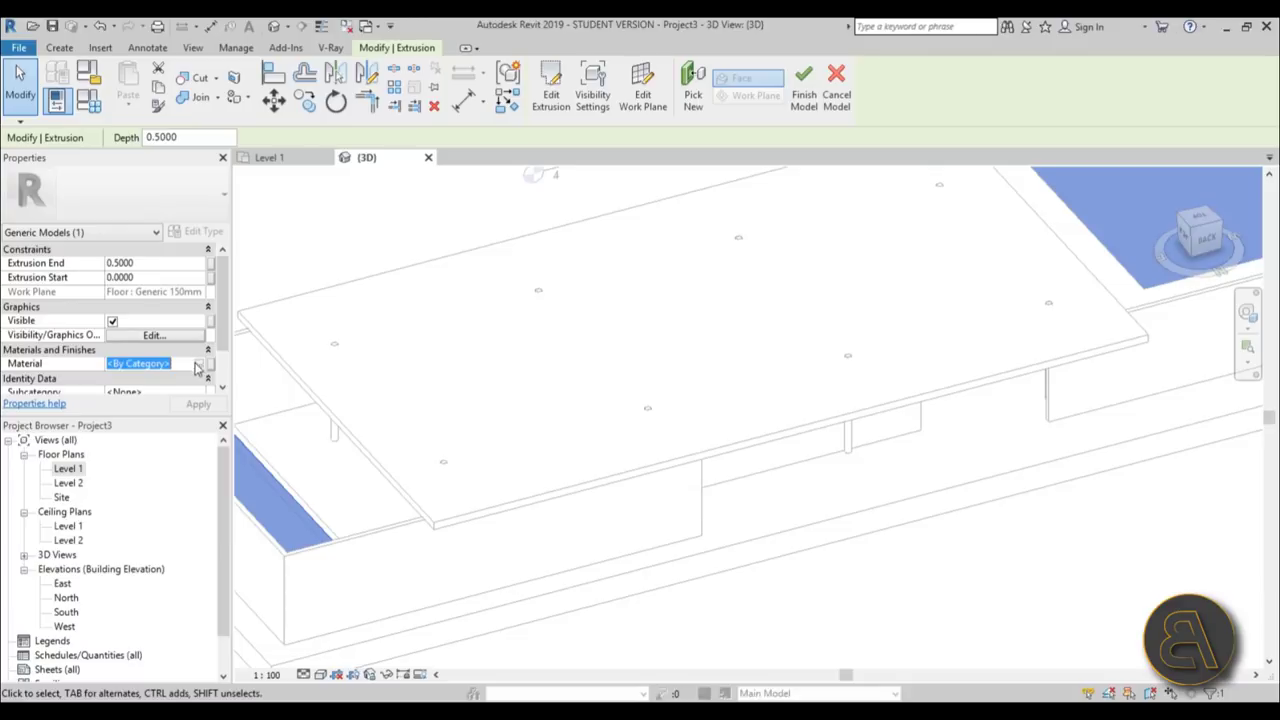
{"action": "left_click", "coordinate": [200, 365]}
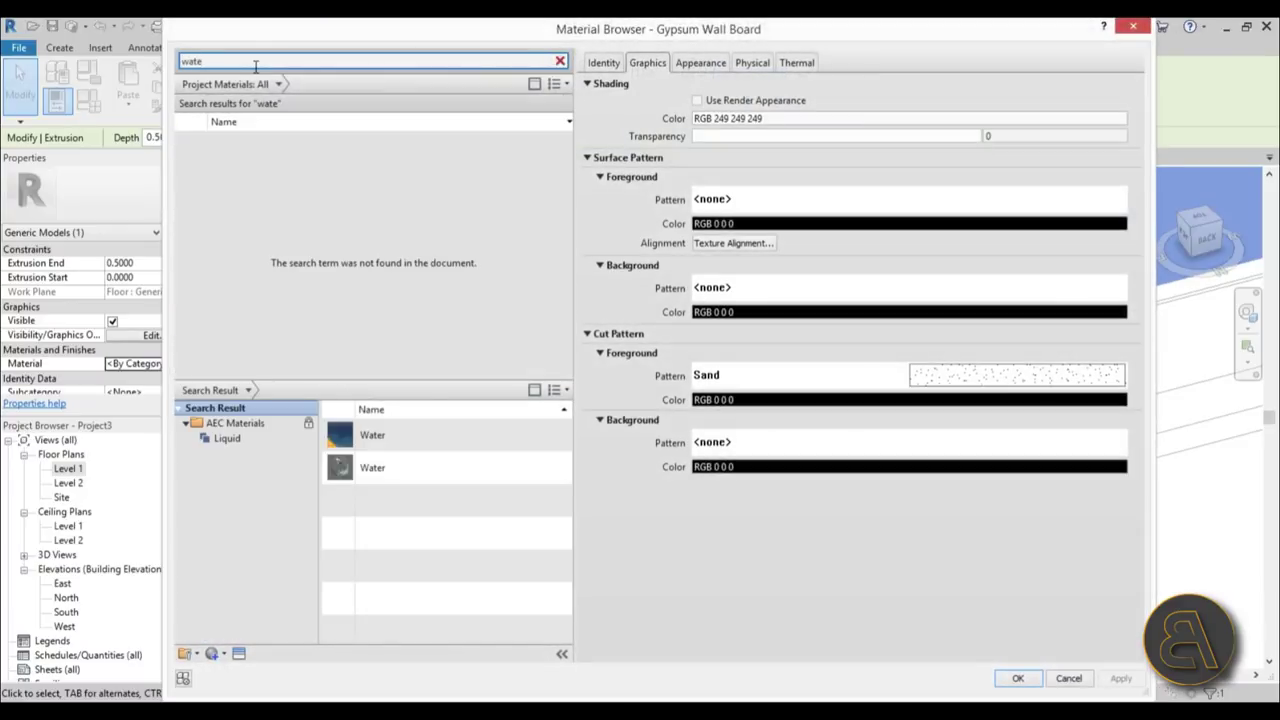
{"action": "mouse_move", "coordinate": [422, 442]}
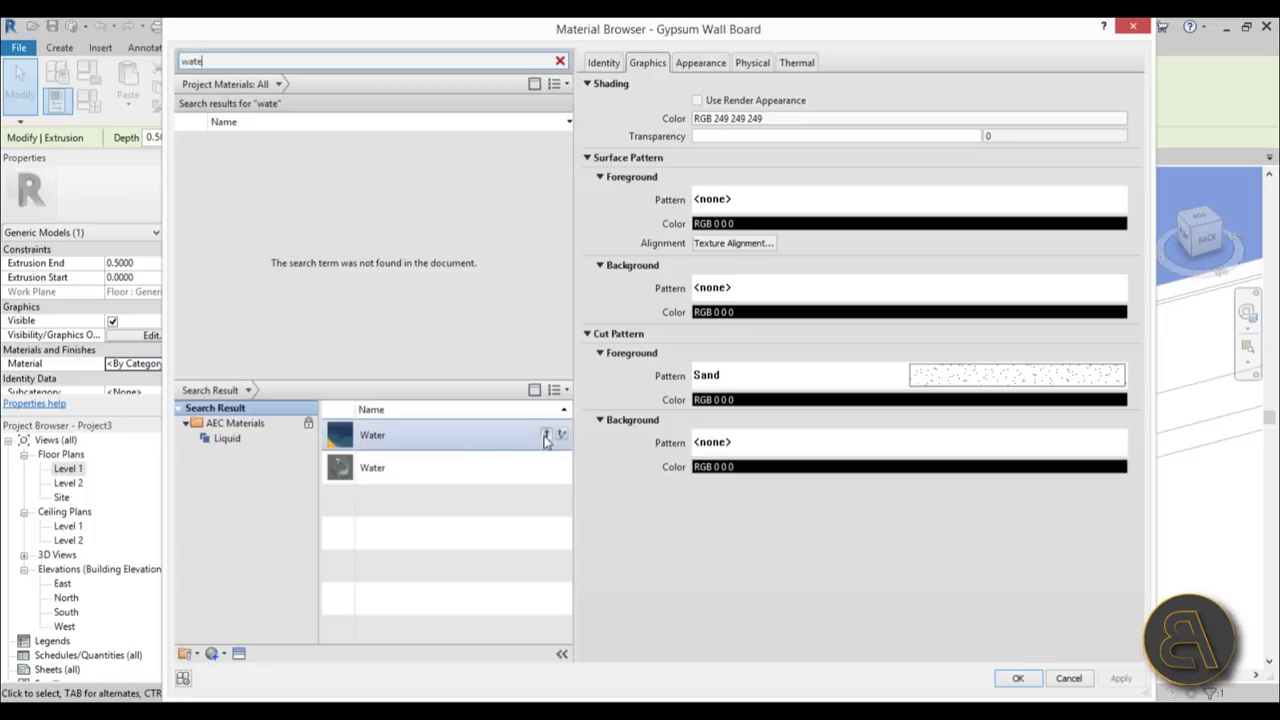
{"action": "left_click", "coordinate": [528, 470]}
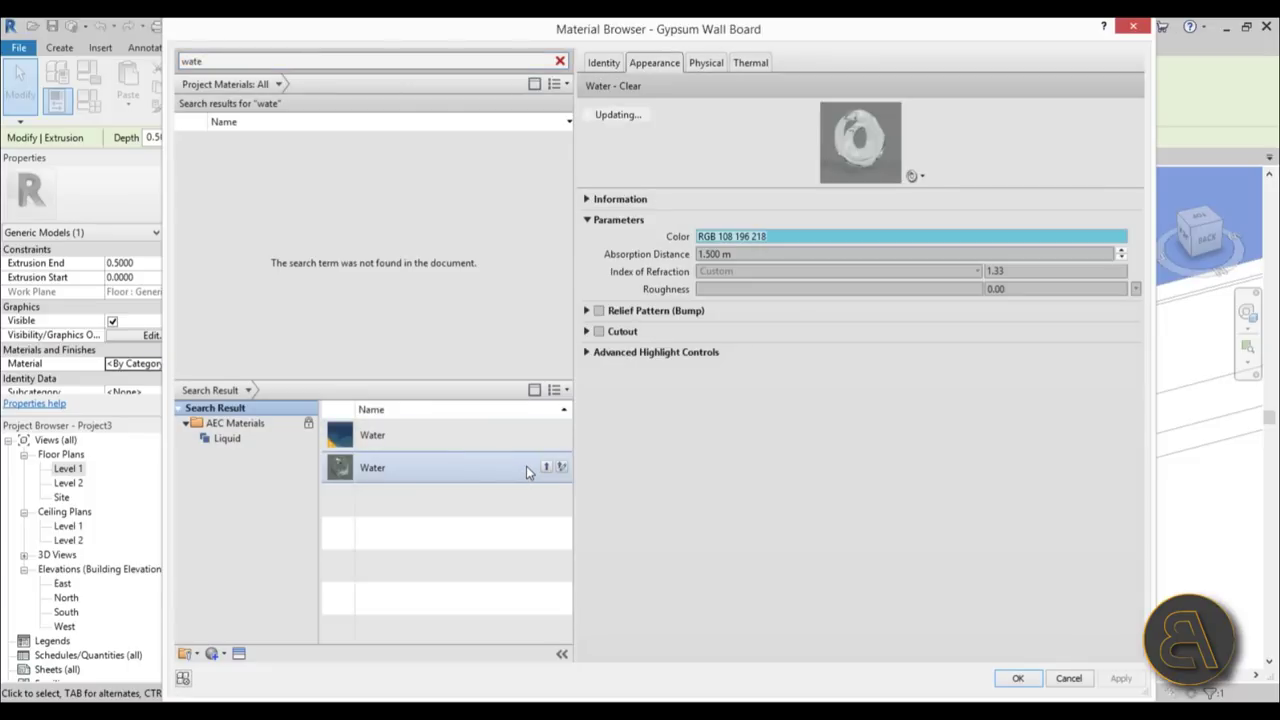
{"action": "left_click", "coordinate": [531, 435]}
{"action": "left_click", "coordinate": [546, 468]}
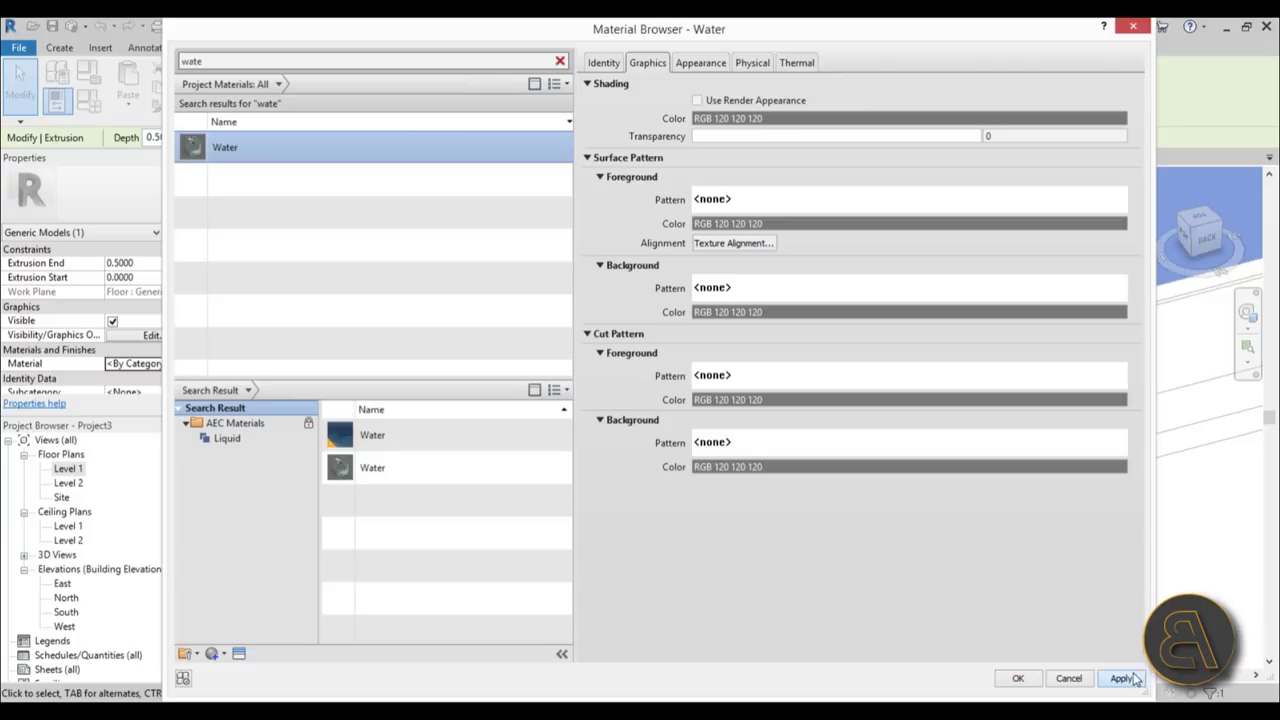
{"action": "left_click", "coordinate": [1018, 680]}
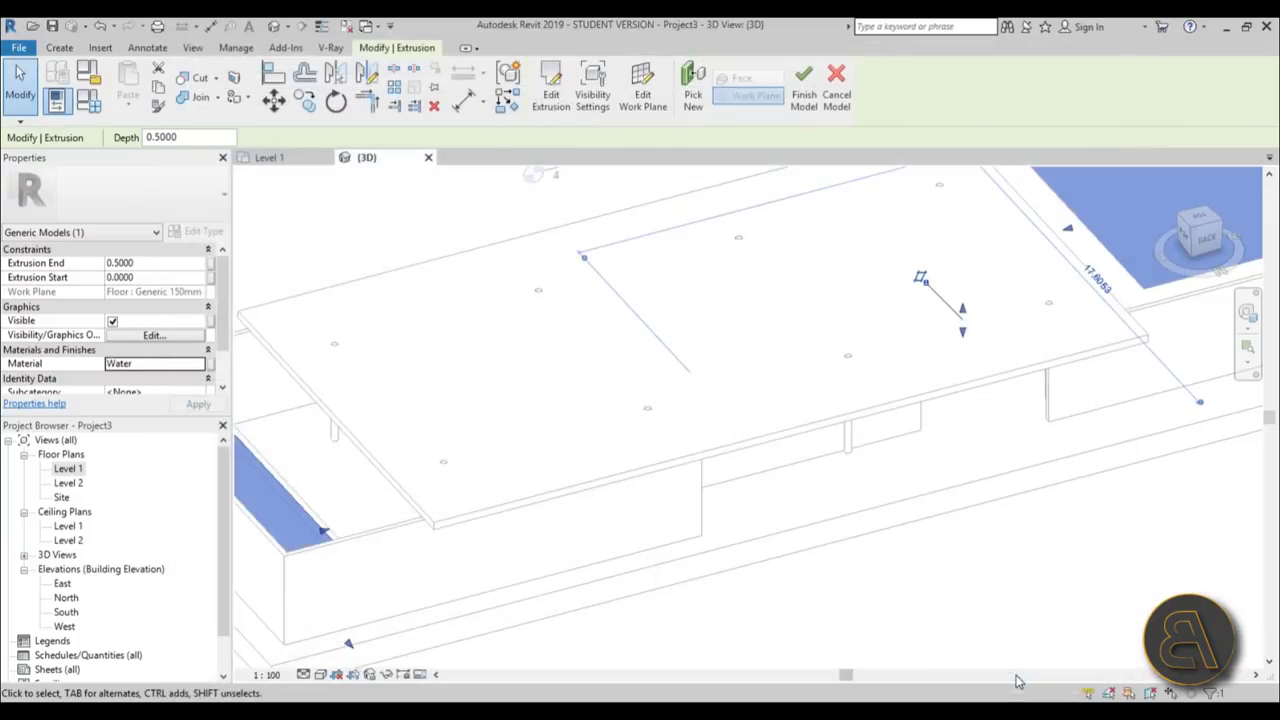
{"action": "left_click", "coordinate": [803, 90]}
Filter a selection around the large roof to structural columns only and attach the column tops to the roof slab.
{"action": "middle_click_drag", "start_coordinate": [652, 394], "coordinate": [620, 312], "text": "shift"}
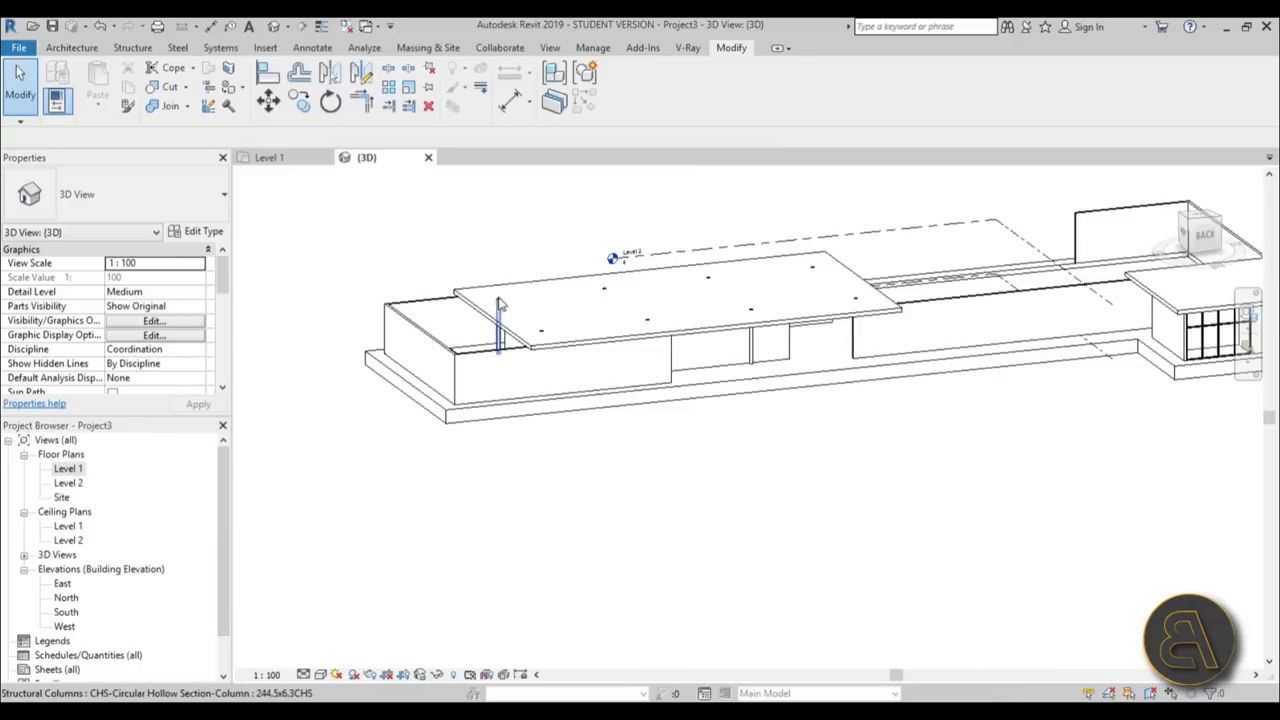
{"action": "left_click_drag", "start_coordinate": [453, 193], "coordinate": [967, 513]}
{"action": "left_click", "coordinate": [621, 80]}
{"action": "left_click", "coordinate": [740, 289]}
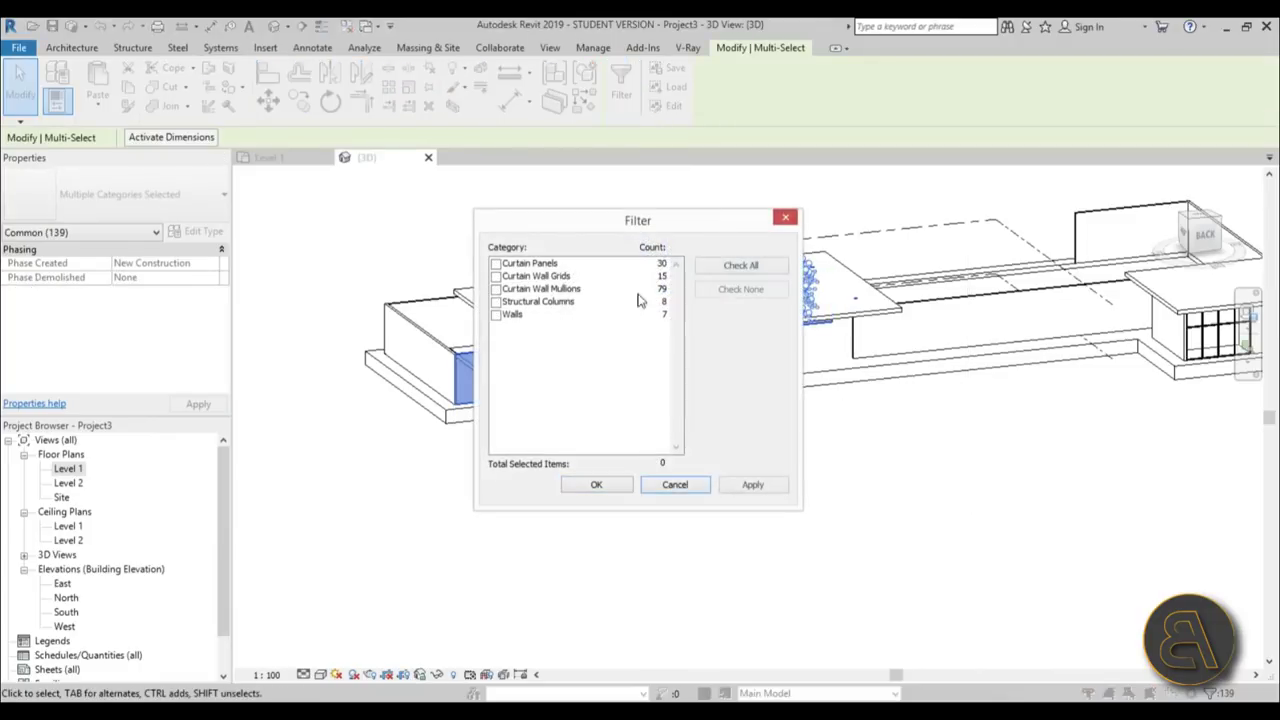
{"action": "left_click", "coordinate": [496, 302]}
{"action": "left_click", "coordinate": [770, 486]}
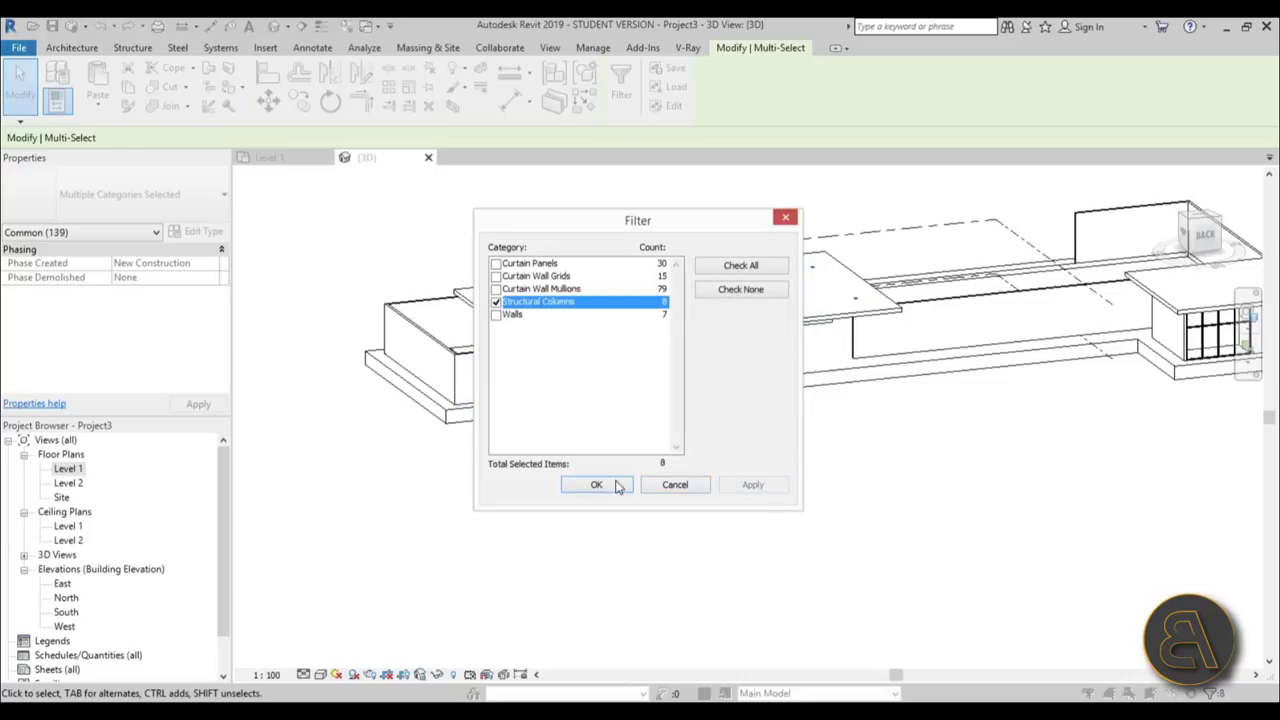
{"action": "left_click", "coordinate": [598, 485]}
{"action": "left_click", "coordinate": [665, 90]}
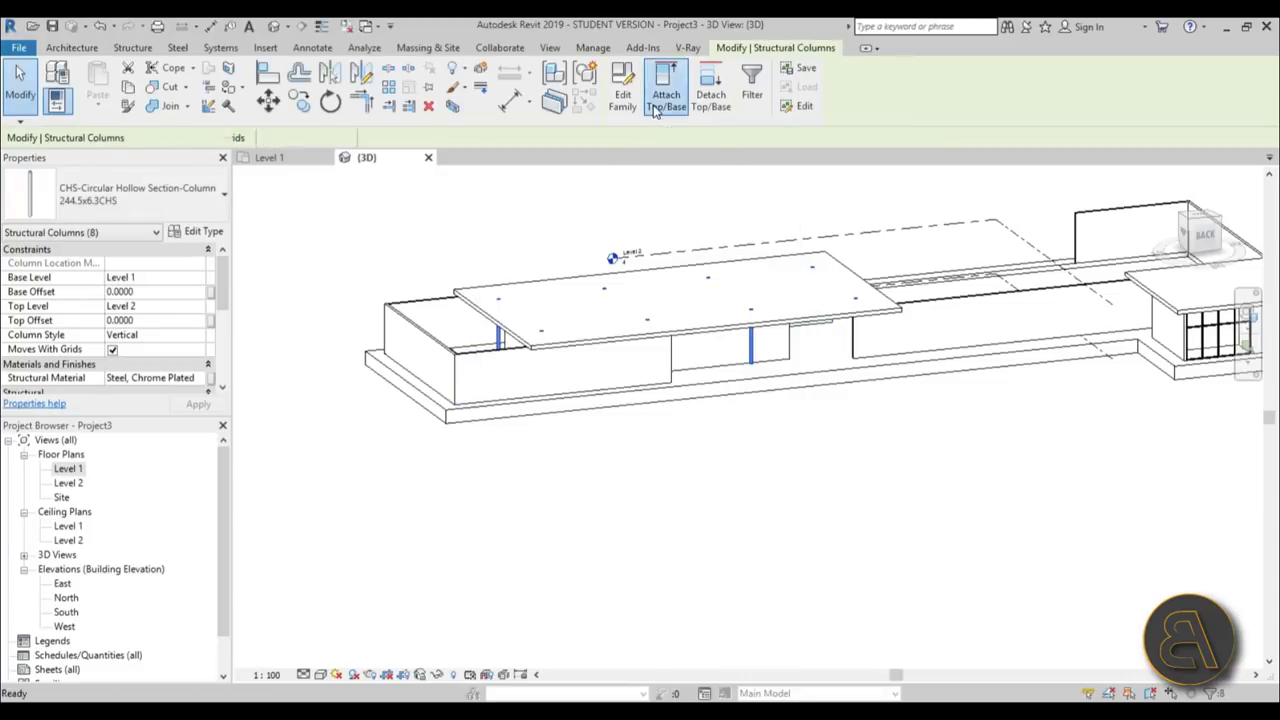
{"action": "left_click", "coordinate": [500, 287]}
{"action": "key", "text": "Escape"}
{"action": "key", "text": "Escape"}
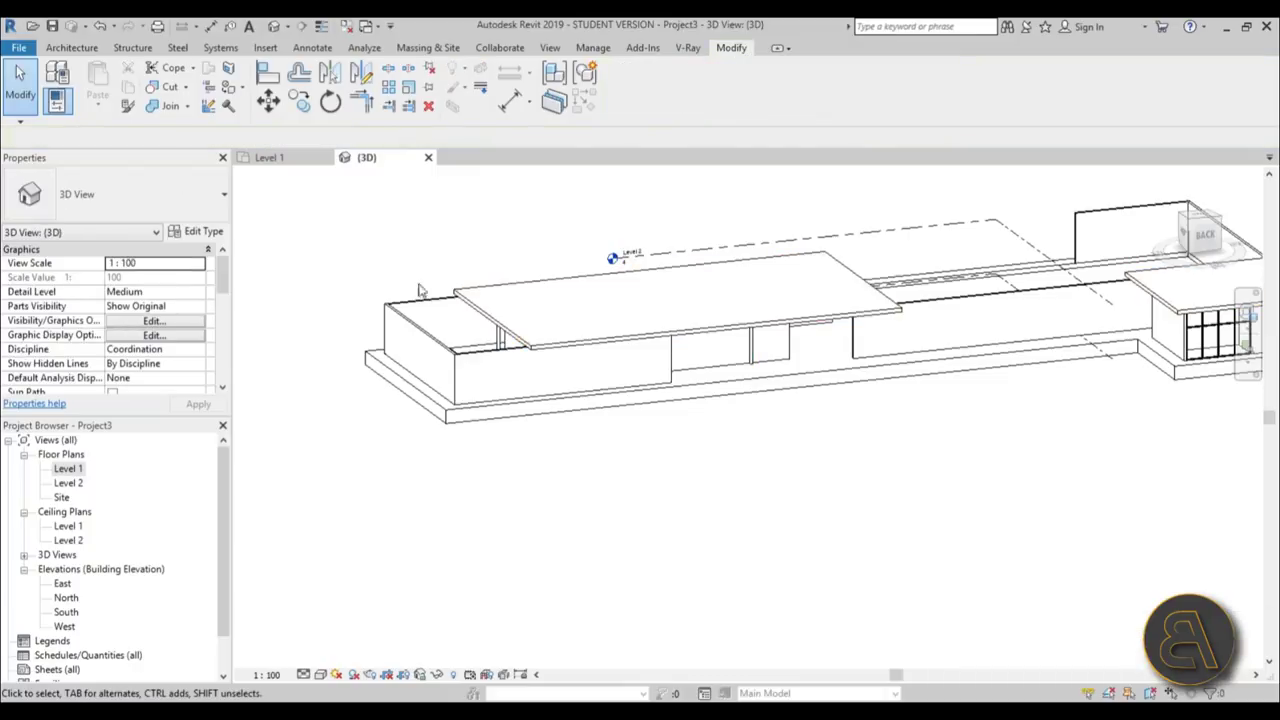
Set the 3D view's visual style to Realistic and inspect the pavilion from the large pool's side.
{"action": "middle_click_drag", "start_coordinate": [616, 493], "coordinate": [1006, 517], "text": "shift"}
{"action": "middle_click_drag", "start_coordinate": [792, 530], "coordinate": [450, 620], "text": "shift"}
{"action": "left_click", "coordinate": [320, 674]}
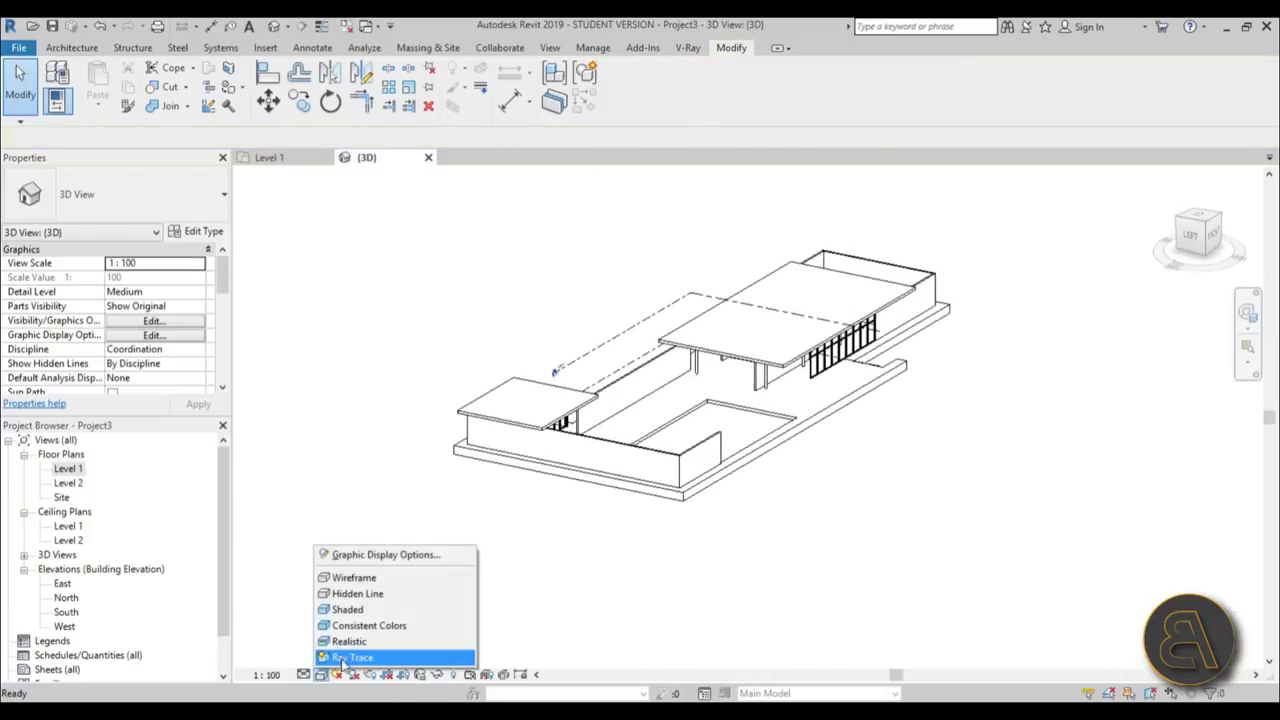
{"action": "left_click", "coordinate": [380, 641]}
{"action": "middle_click_drag", "start_coordinate": [1089, 462], "coordinate": [1023, 451], "text": "shift"}
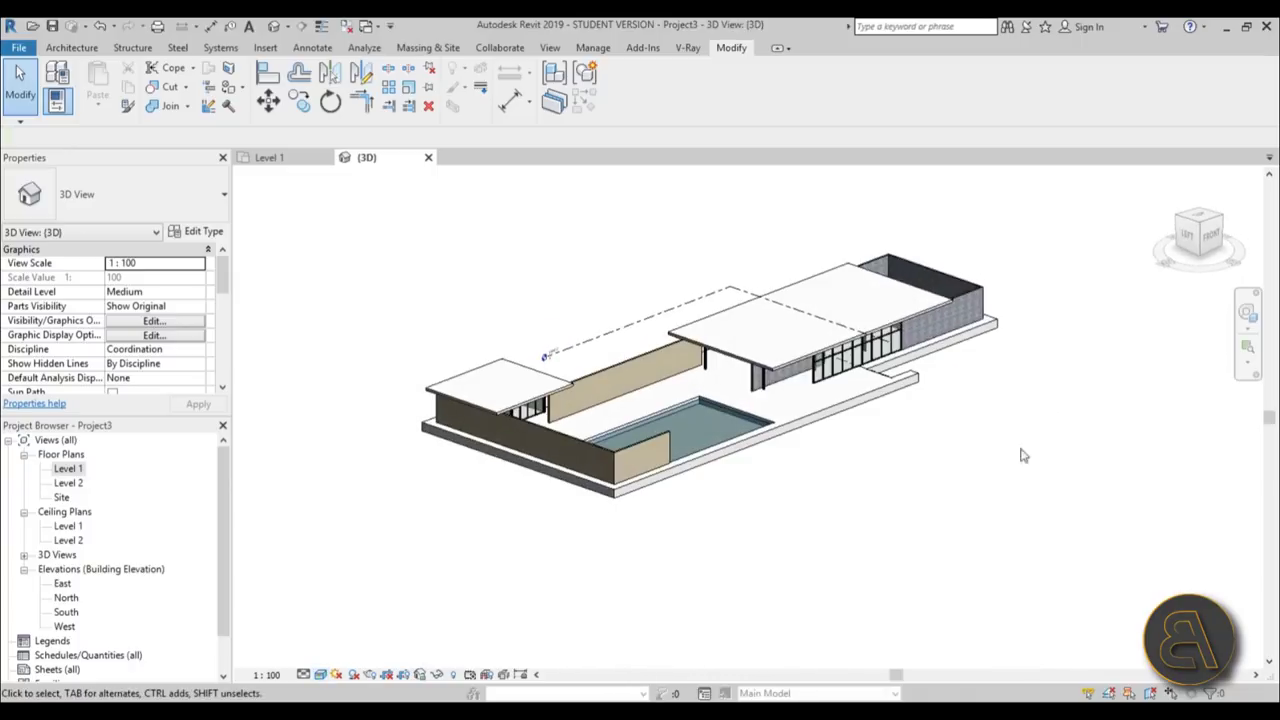
{"action": "middle_click_drag", "start_coordinate": [746, 549], "coordinate": [778, 527], "text": "shift"}
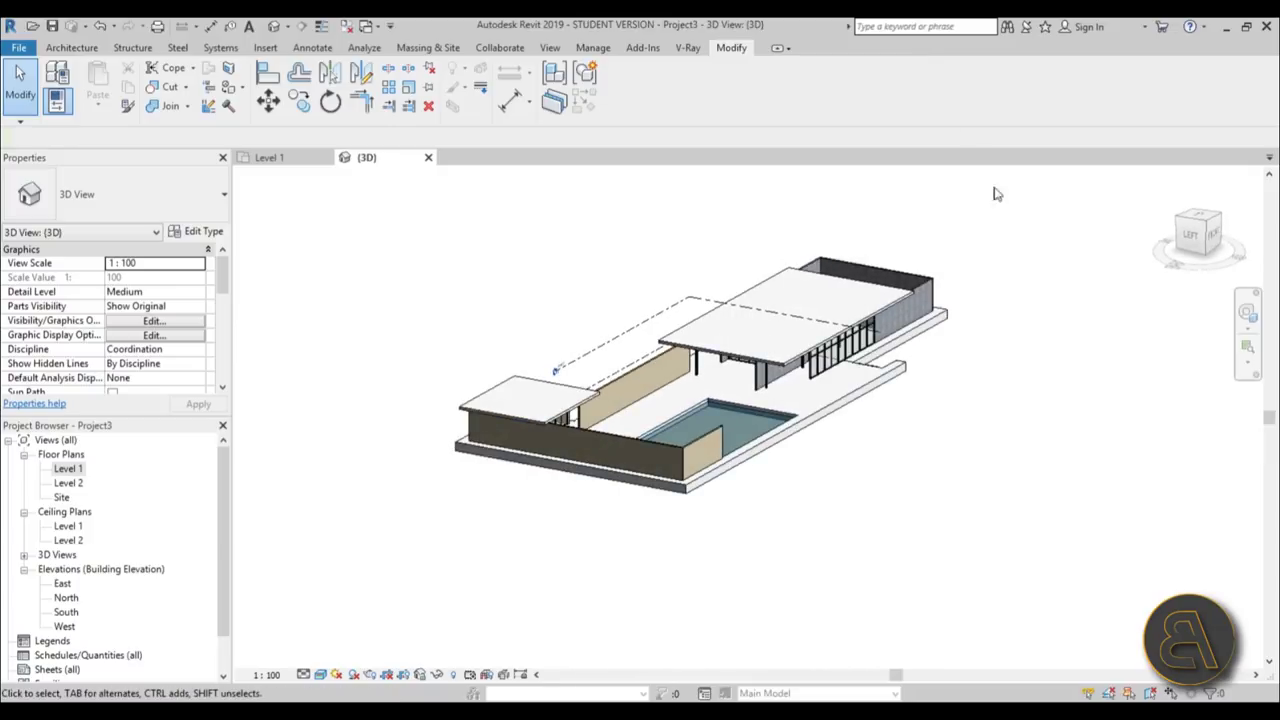
{"action": "middle_click_drag", "start_coordinate": [682, 536], "coordinate": [724, 545], "text": "shift"}
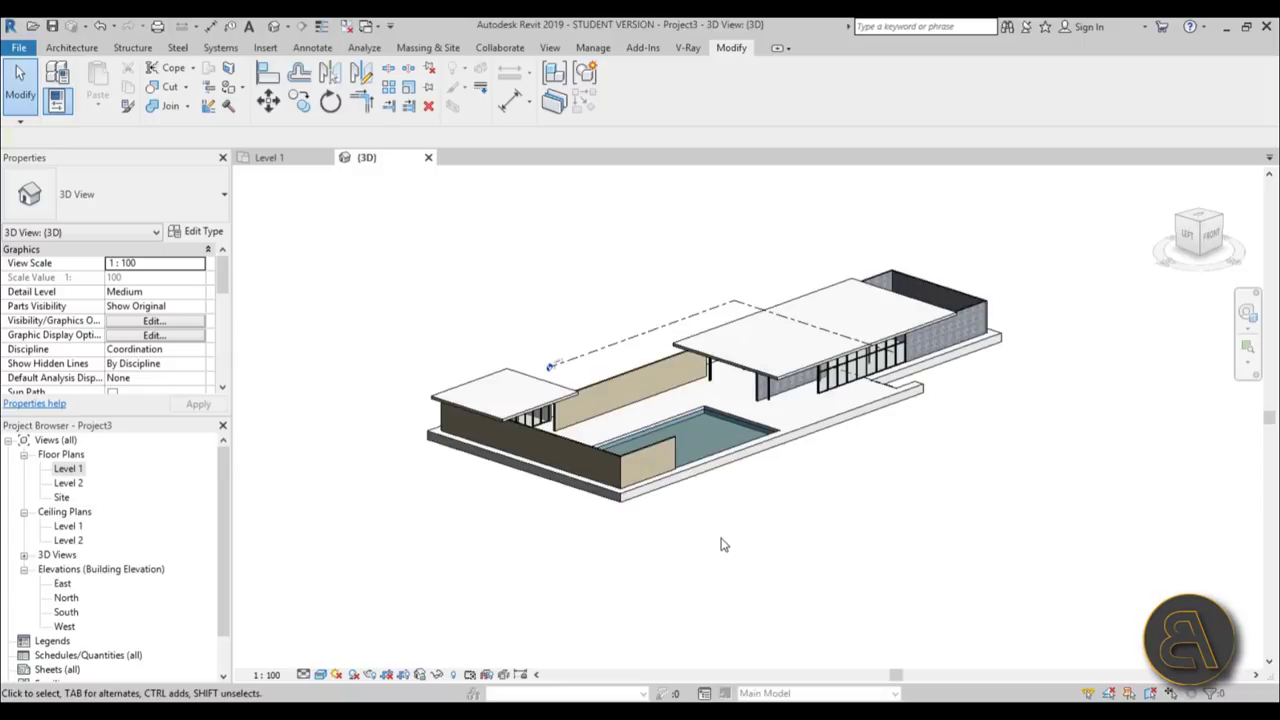